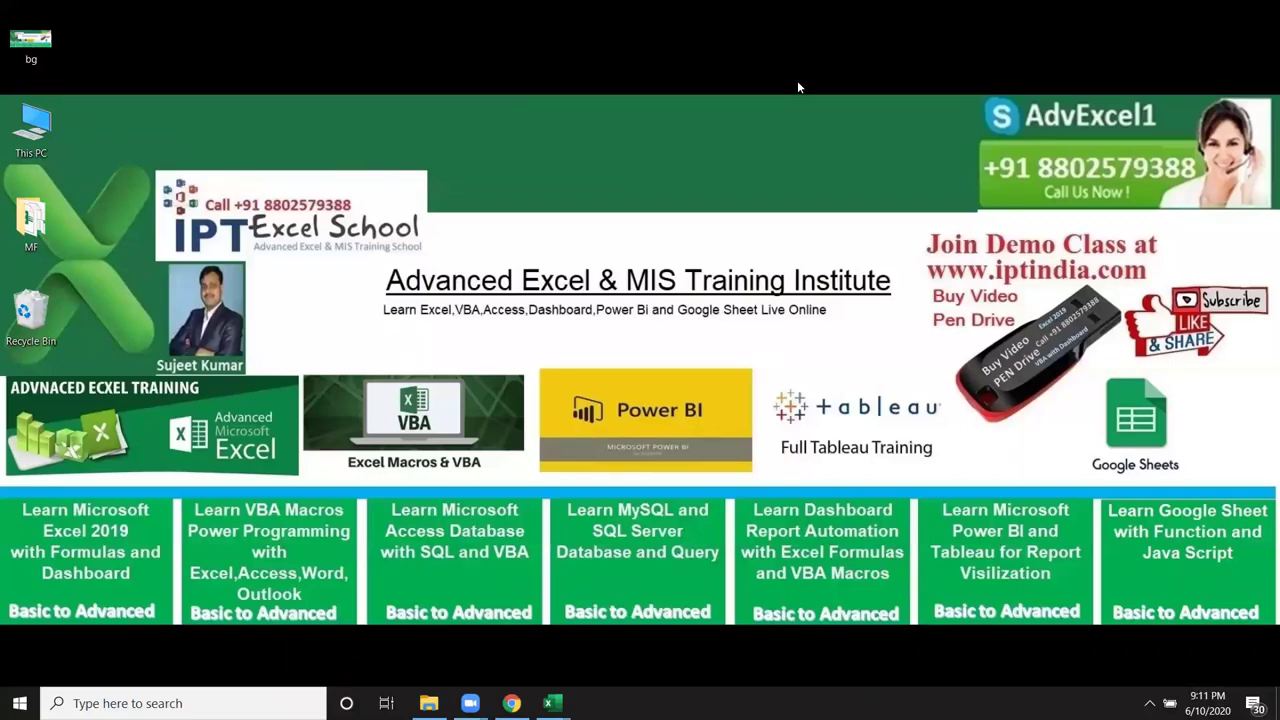
Bring the Book3 workbook window to the front from Excel's taskbar preview.
mouse_move(549, 703)
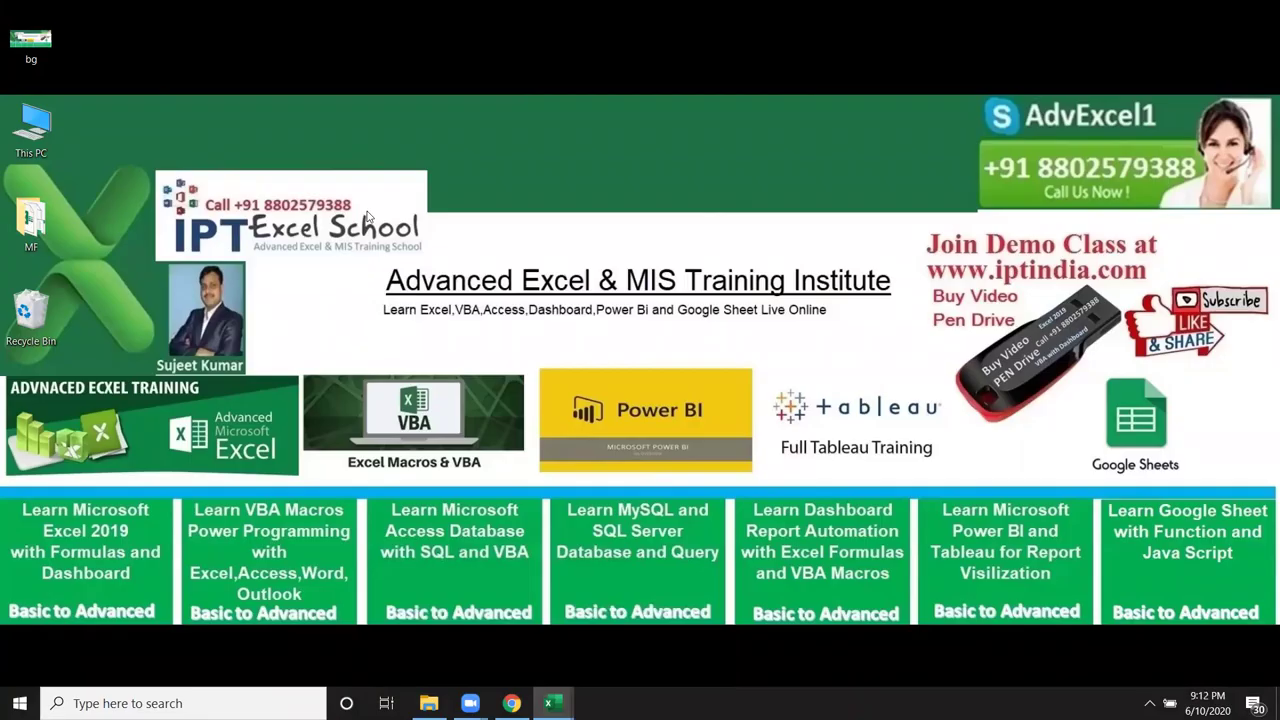
left_click(643, 630)
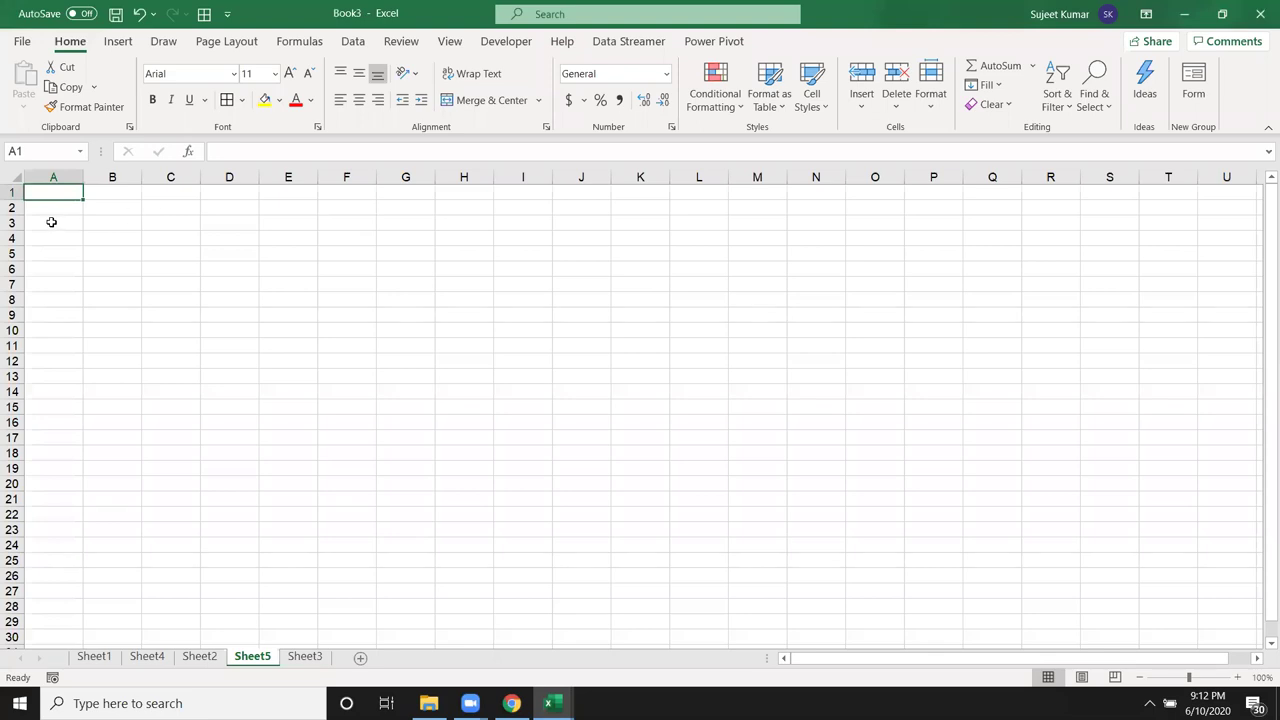
Select A1:L21 on Sheet5, then open the VBA editor with Book3's Sheet2 selected and Book1 collapsed.
mouse_move(63, 192)
left_mouse_down()
mouse_move(638, 491)
mouse_move(705, 498)
left_mouse_up()
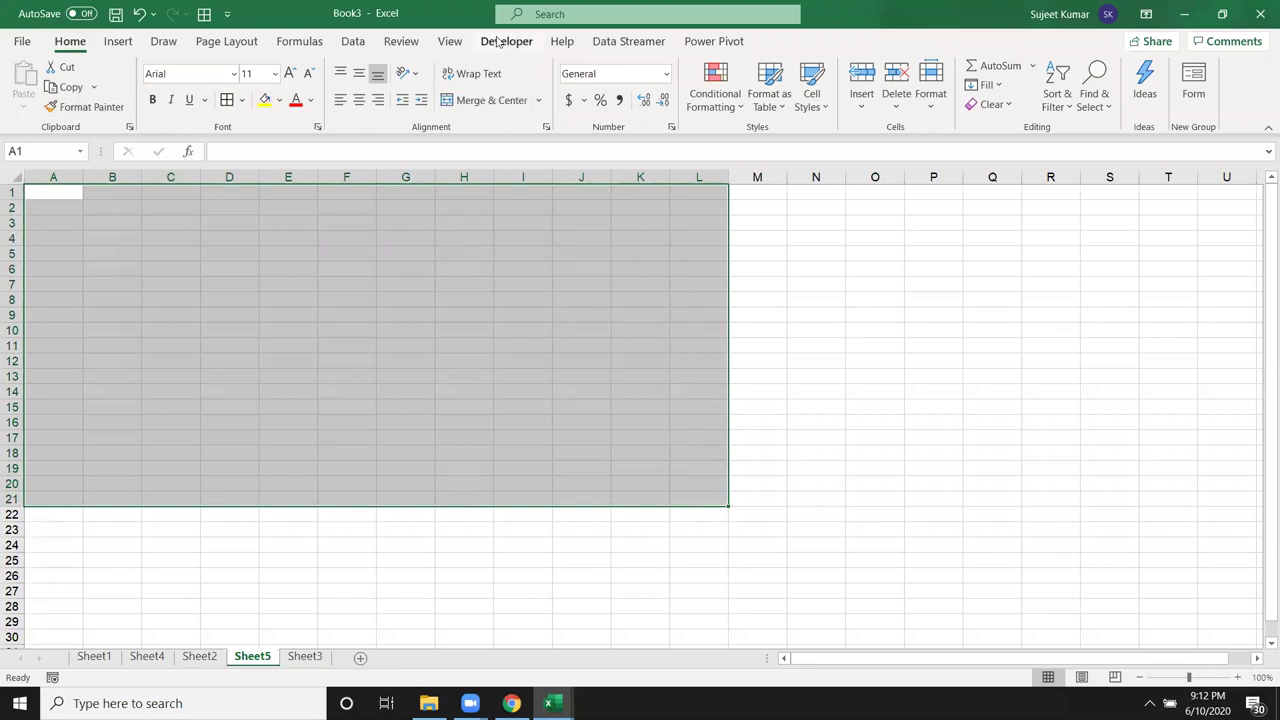
left_click(22, 82)
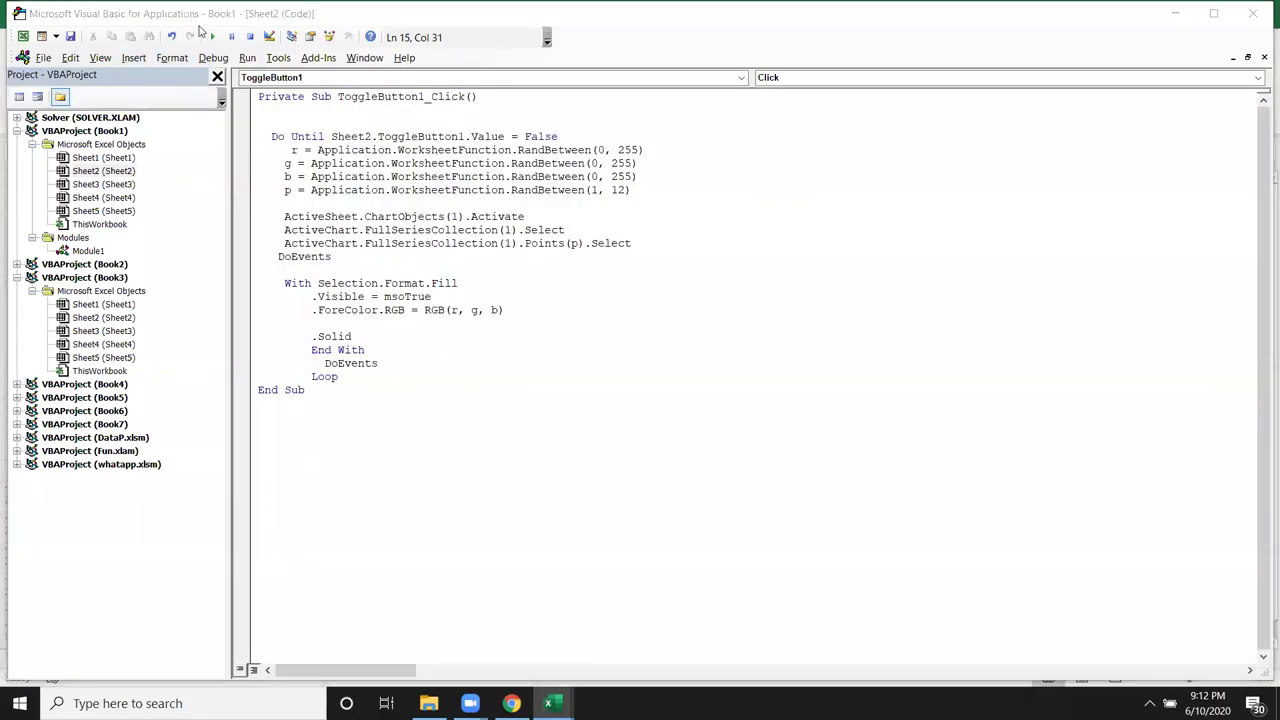
key("alt+F11")
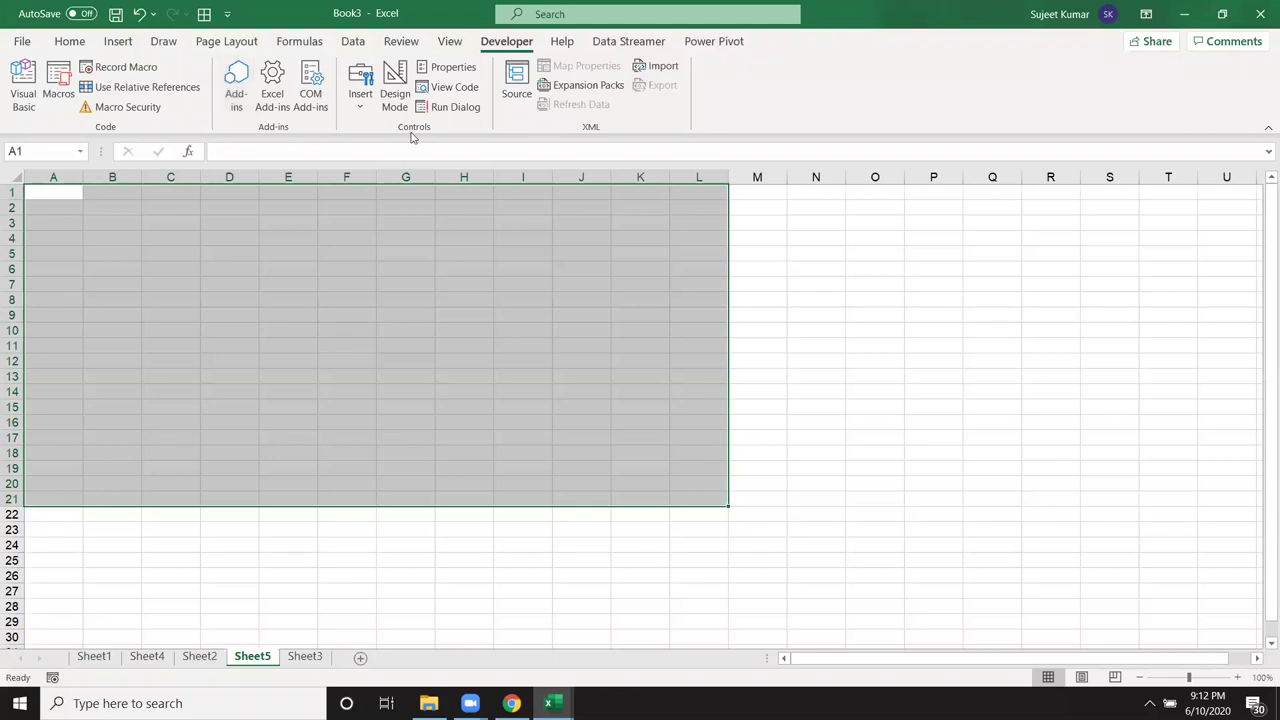
key("alt+Tab")
key("alt+Tab")
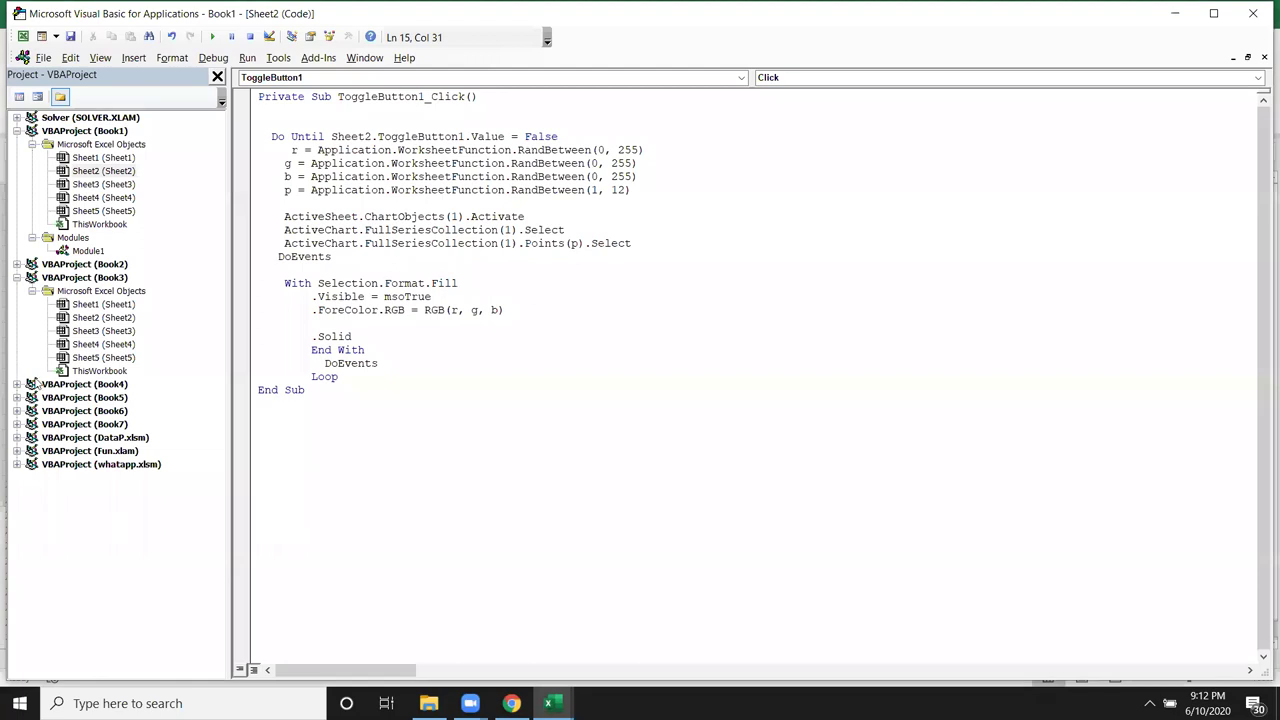
left_click(86, 318)
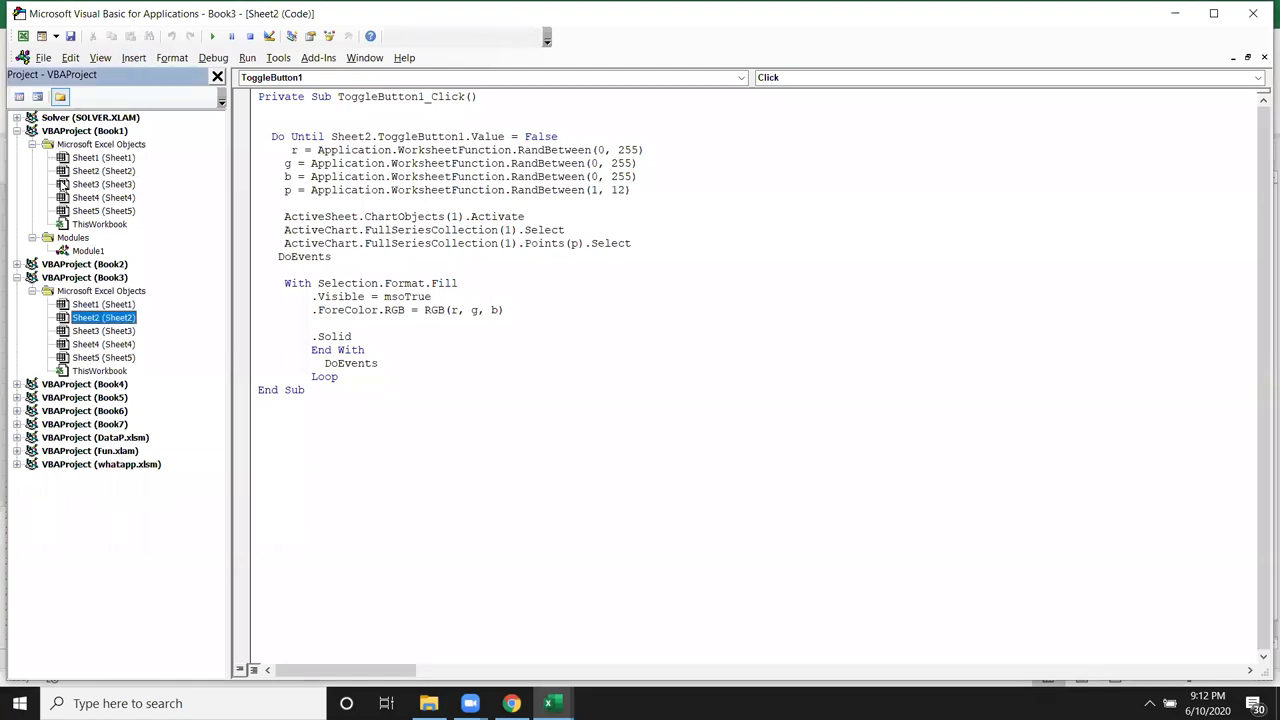
left_click(16, 131)
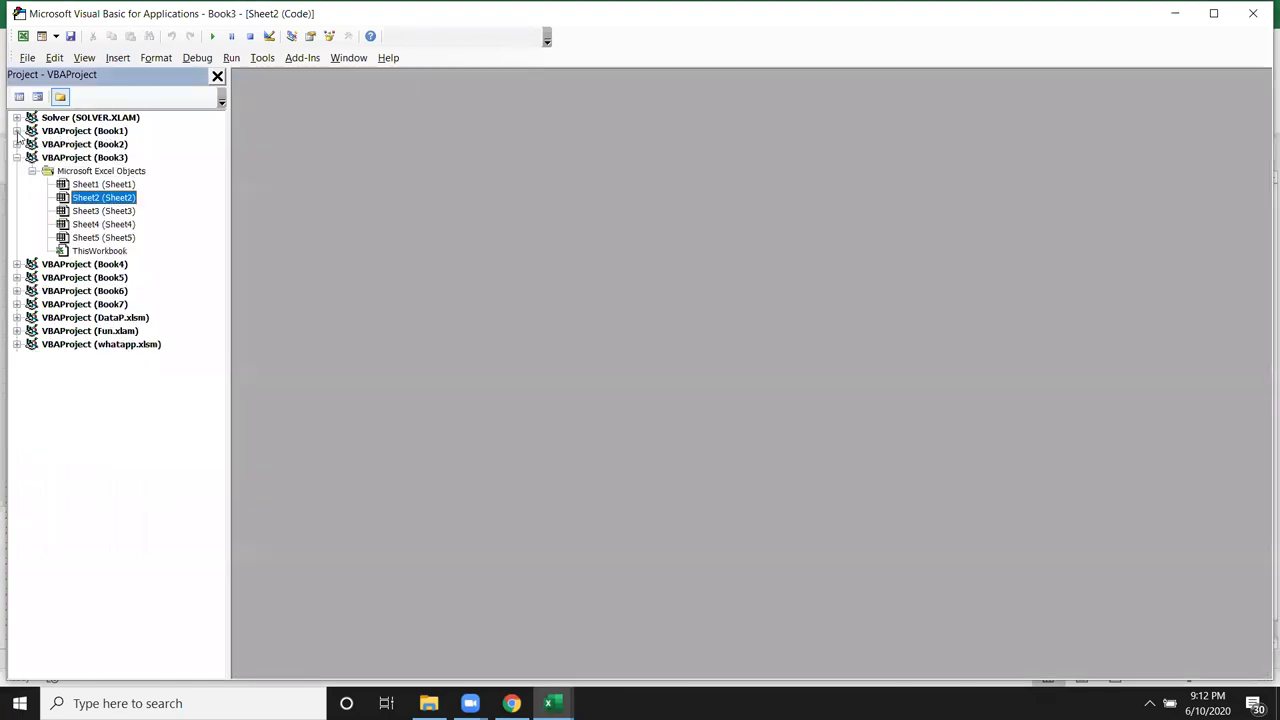
Insert a new module into Book3 and declare Sub rr().
left_click(121, 58)
left_click(143, 110)
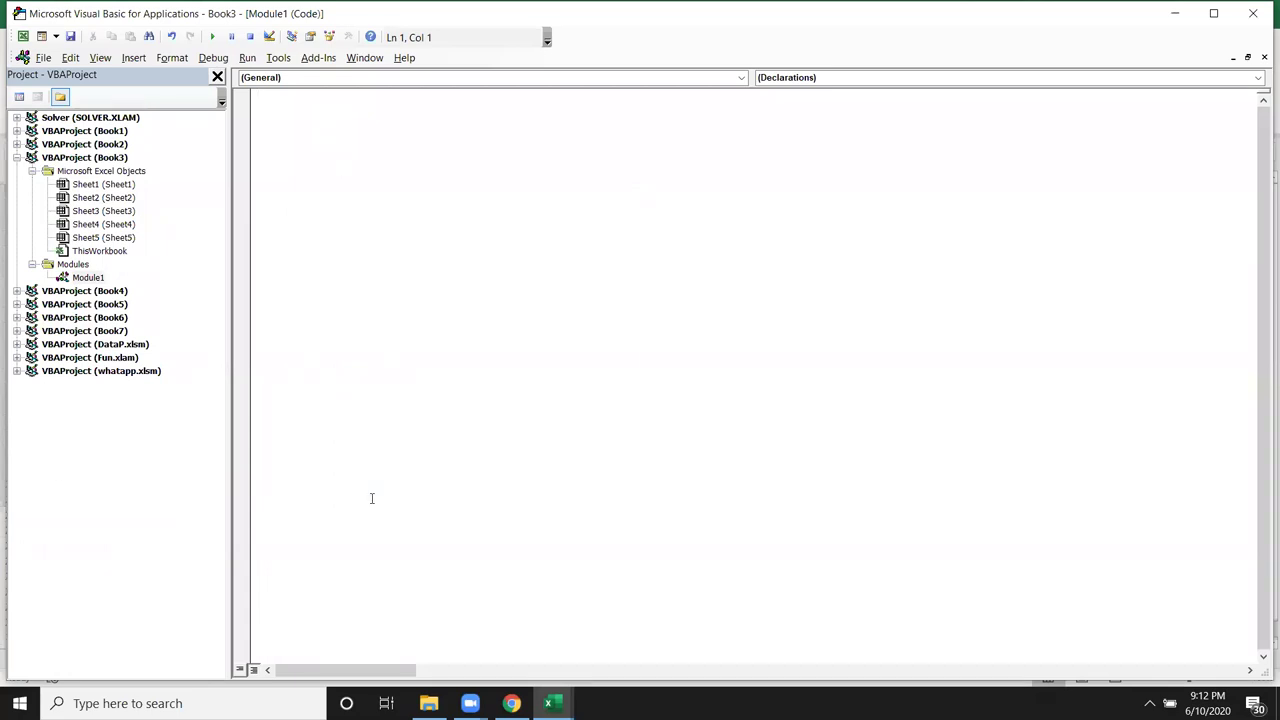
left_click(284, 92)
type("sub ")
type("rr()")
key("Return")
key("Return")
key("Return")
Add Dim r As Range and a For Each r In Selection … Next r loop.
key("Return")
type("dim r as ra")
key("Tab")
key("Return")
key("Return")
type("for each ")
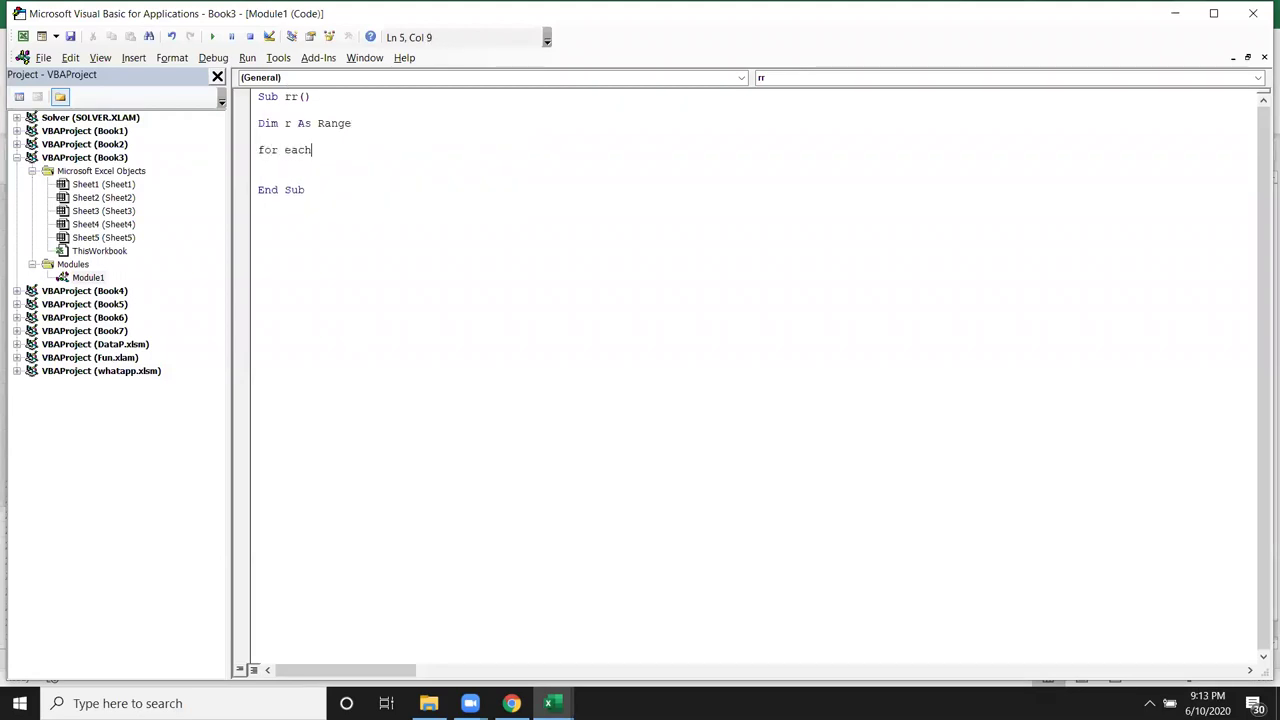
type("r in selection")
key("Return")
key("Return")
key("Return")
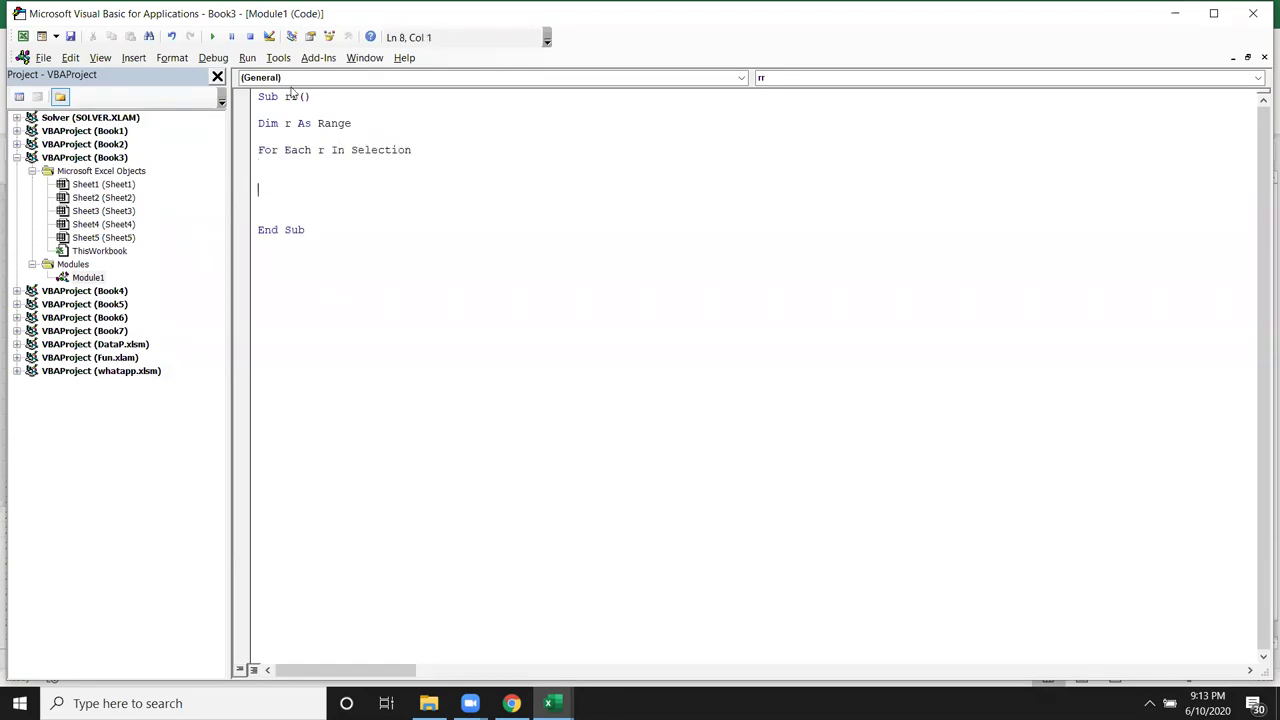
type("next r")
key("Up")
key("Return")
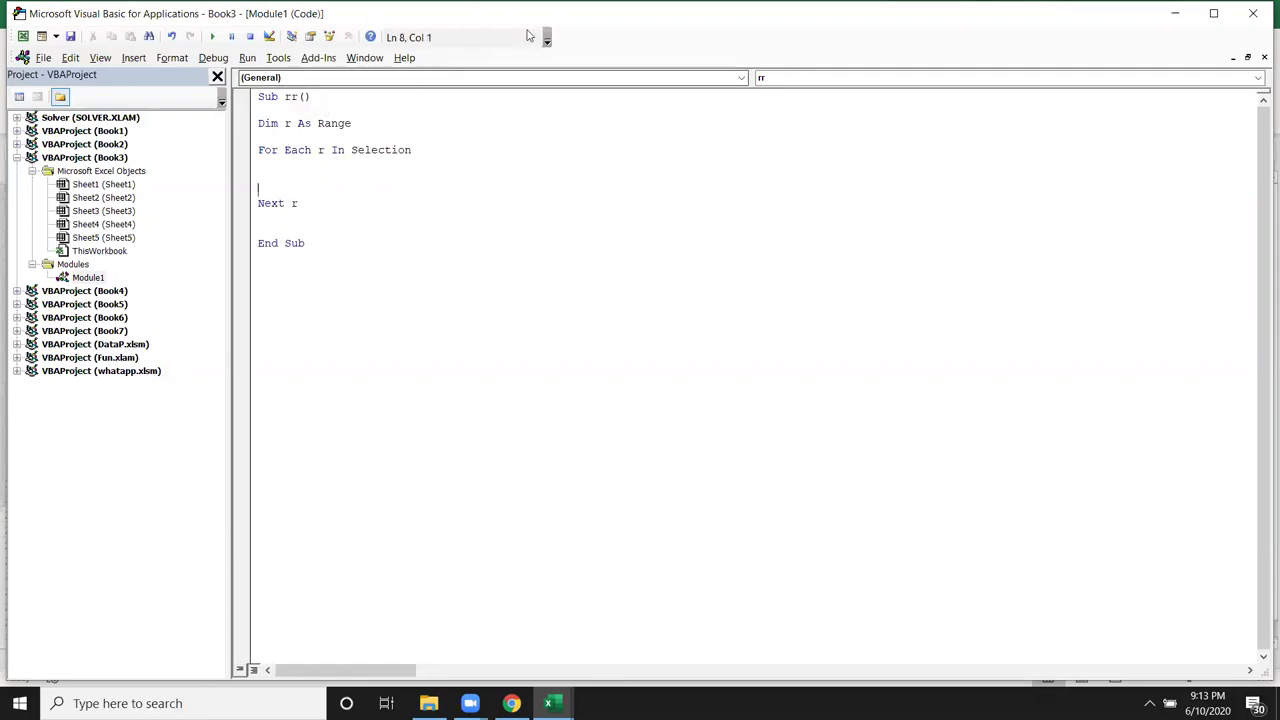
key("alt+Tab")
key("alt+Tab")
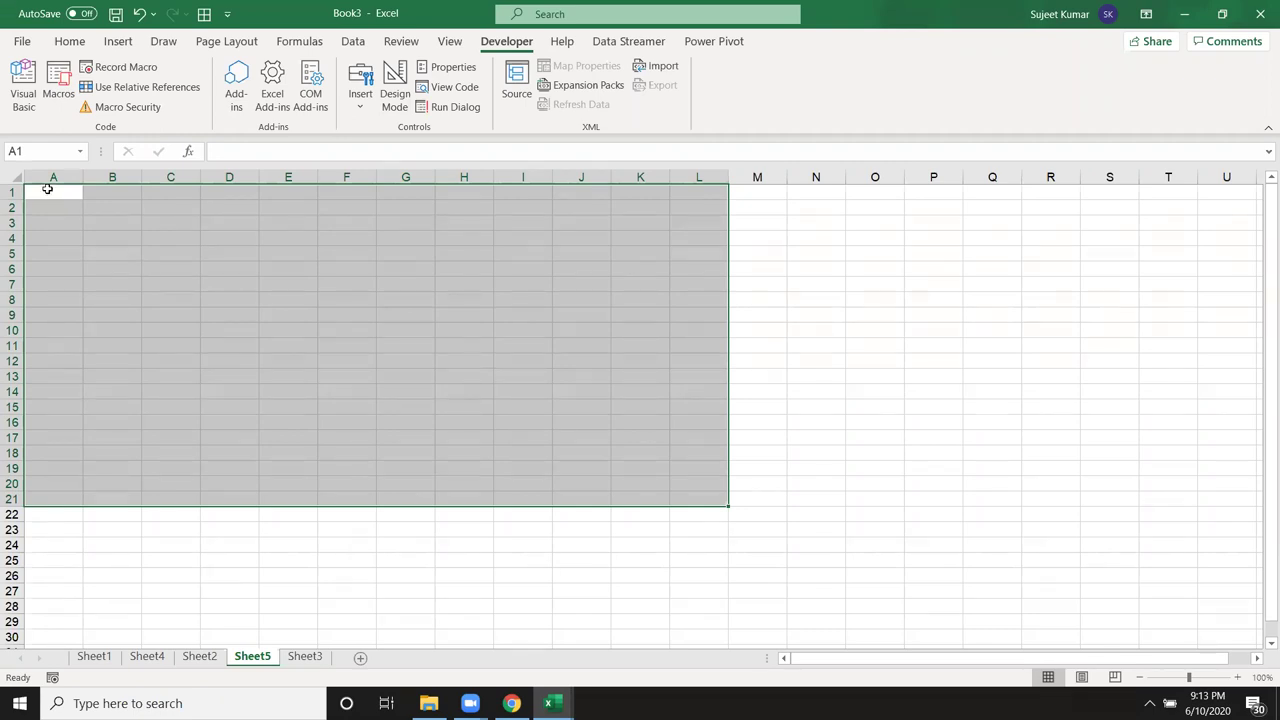
Type r.Interior.Color inside the rr loop using IntelliSense.
left_click(48, 190)
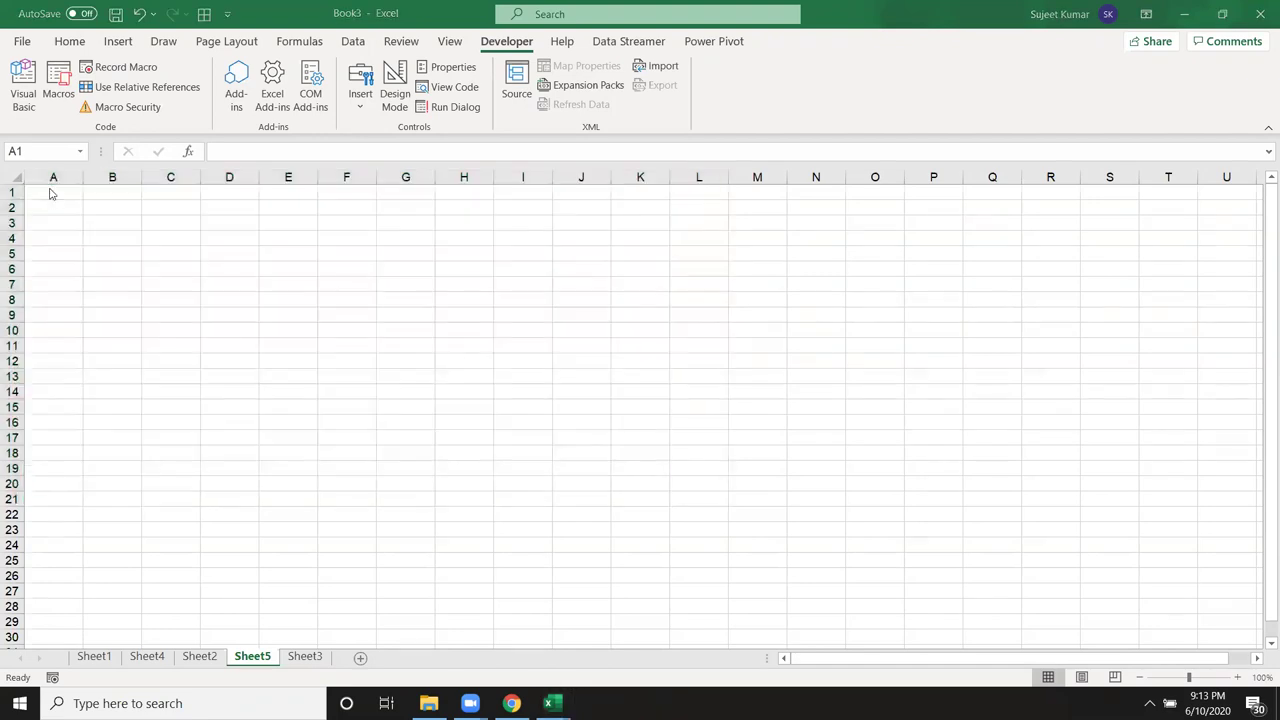
key("alt+Tab")
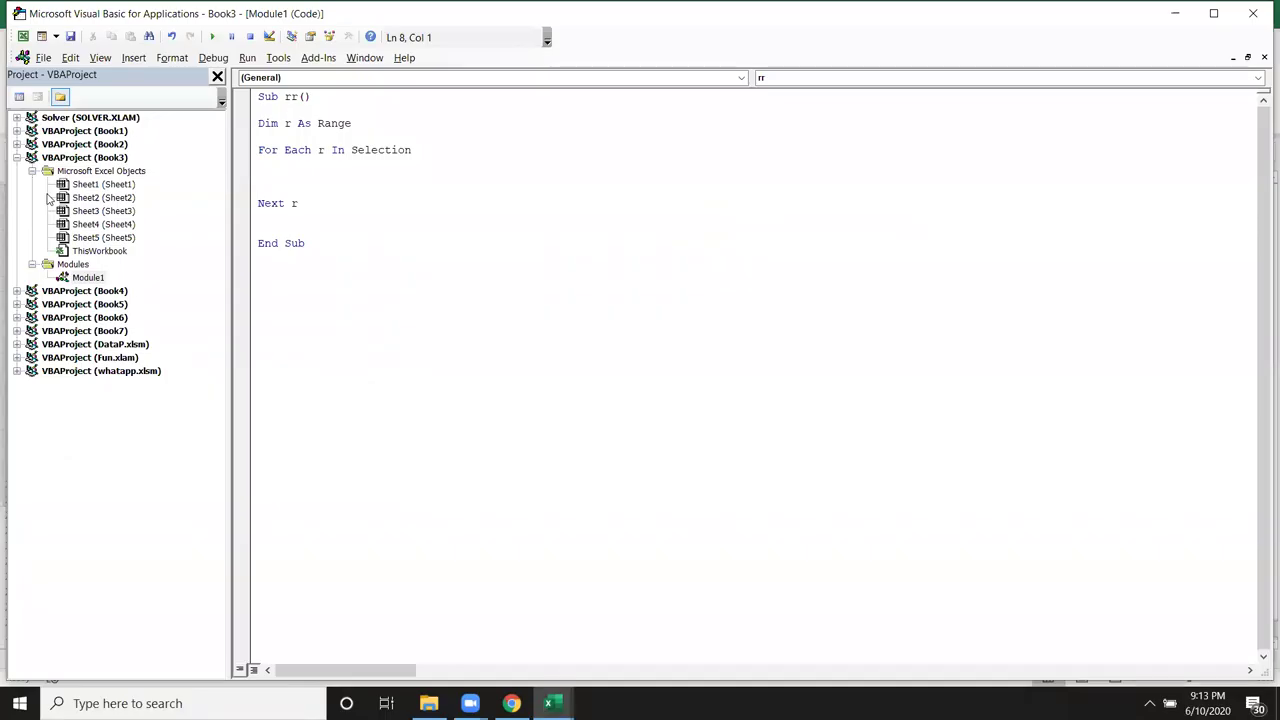
key("Up")
type("r.in")
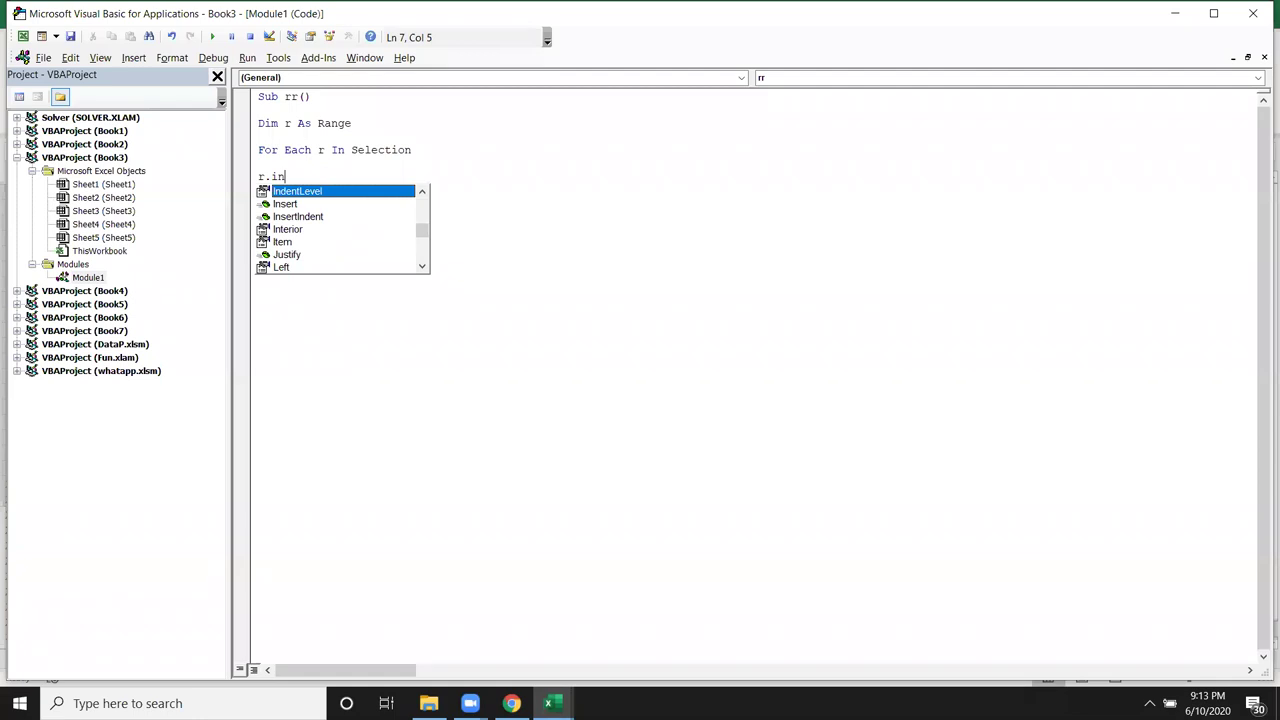
key("Down")
key("Down")
key("Down")
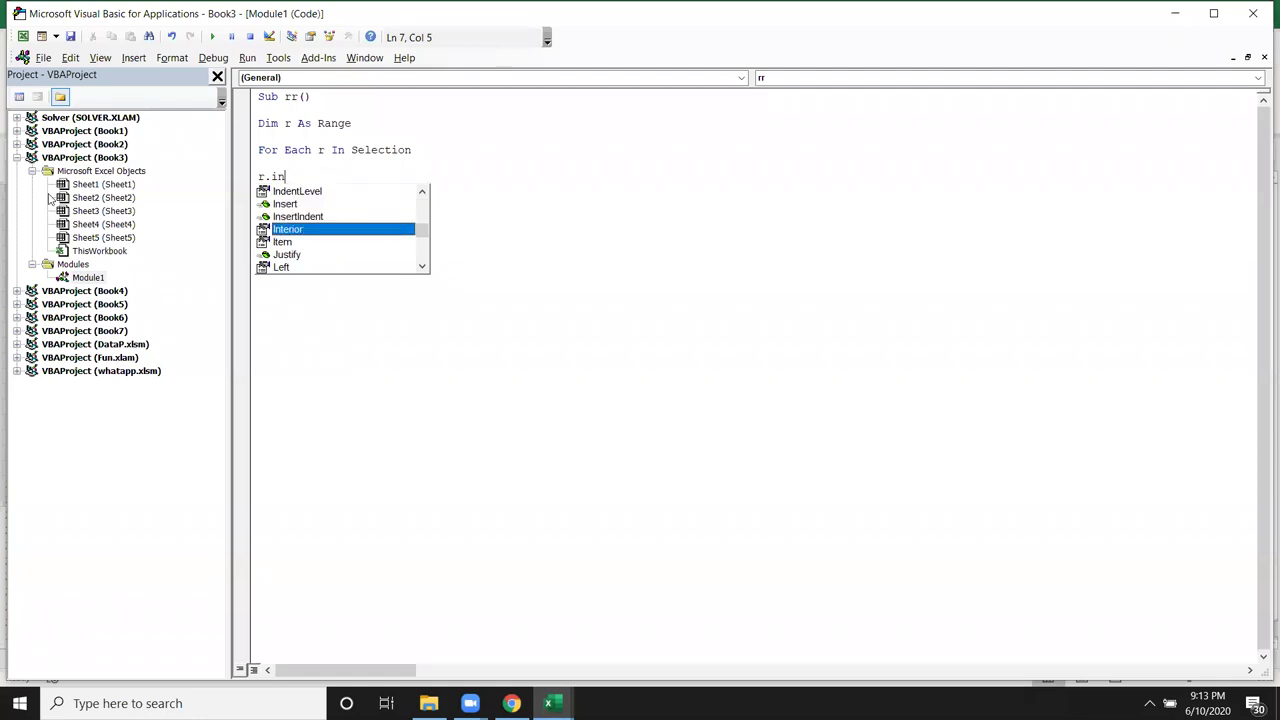
key("Tab")
type(".color")
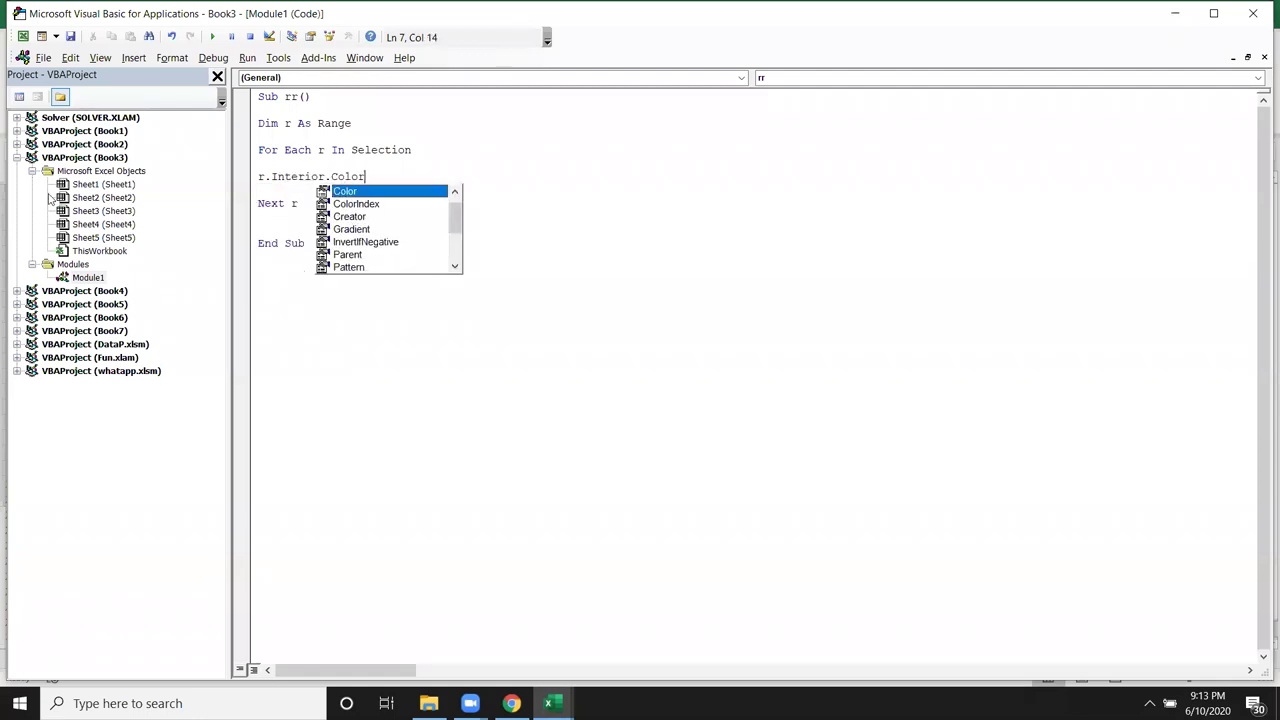
key("Tab")
Set it equal to RGB(255, 0, 0), correcting the mistyped red value.
type("=rg")
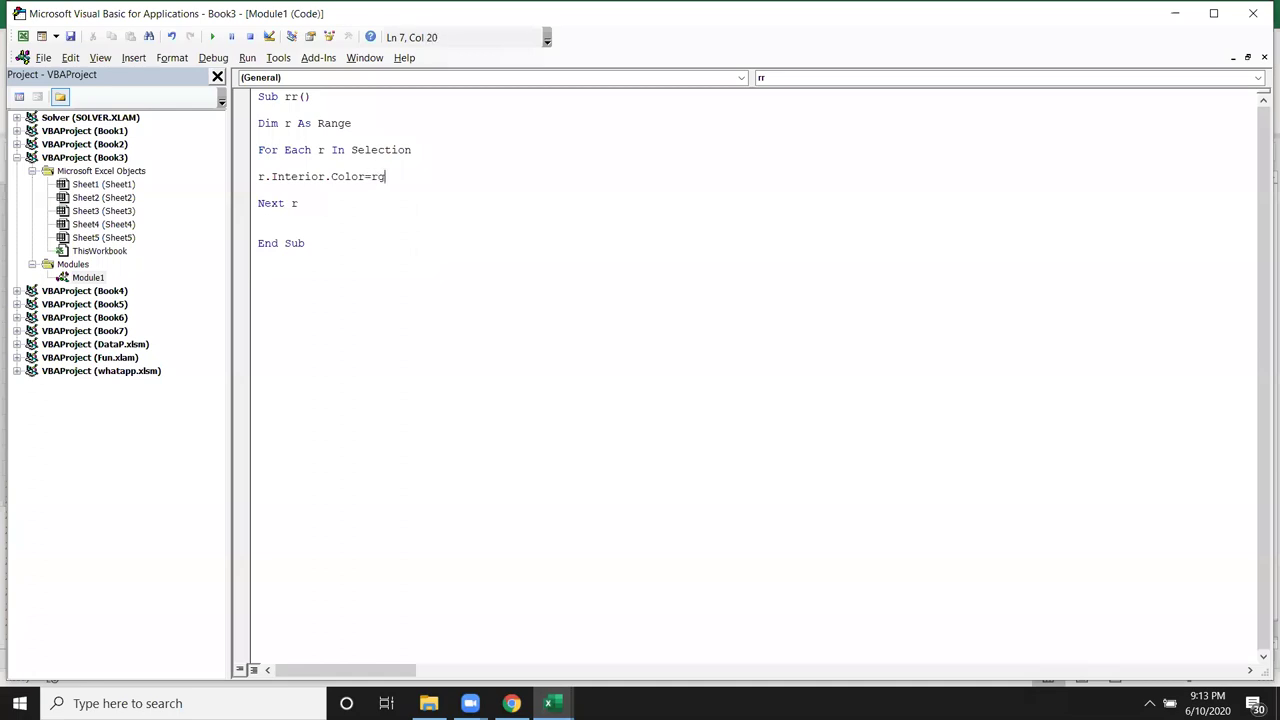
type("b")
type("(20,")
key("BackSpace")
key("BackSpace")
type("55")
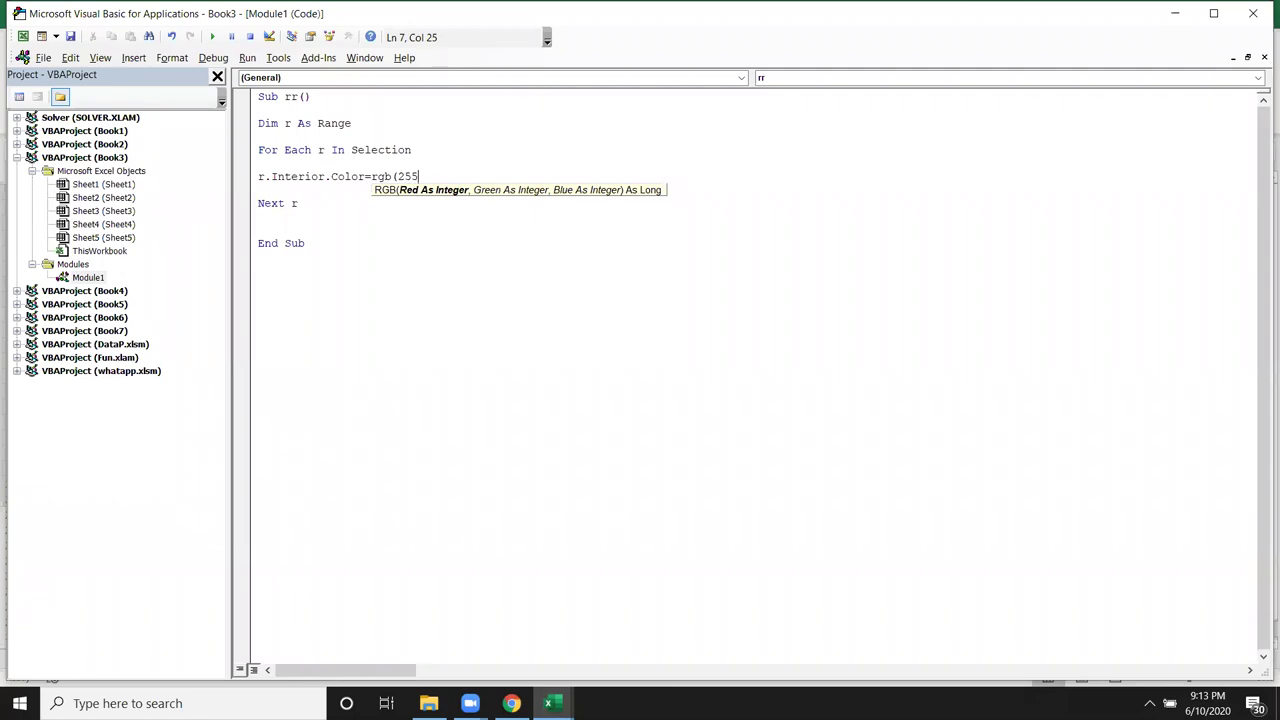
type(",0,")
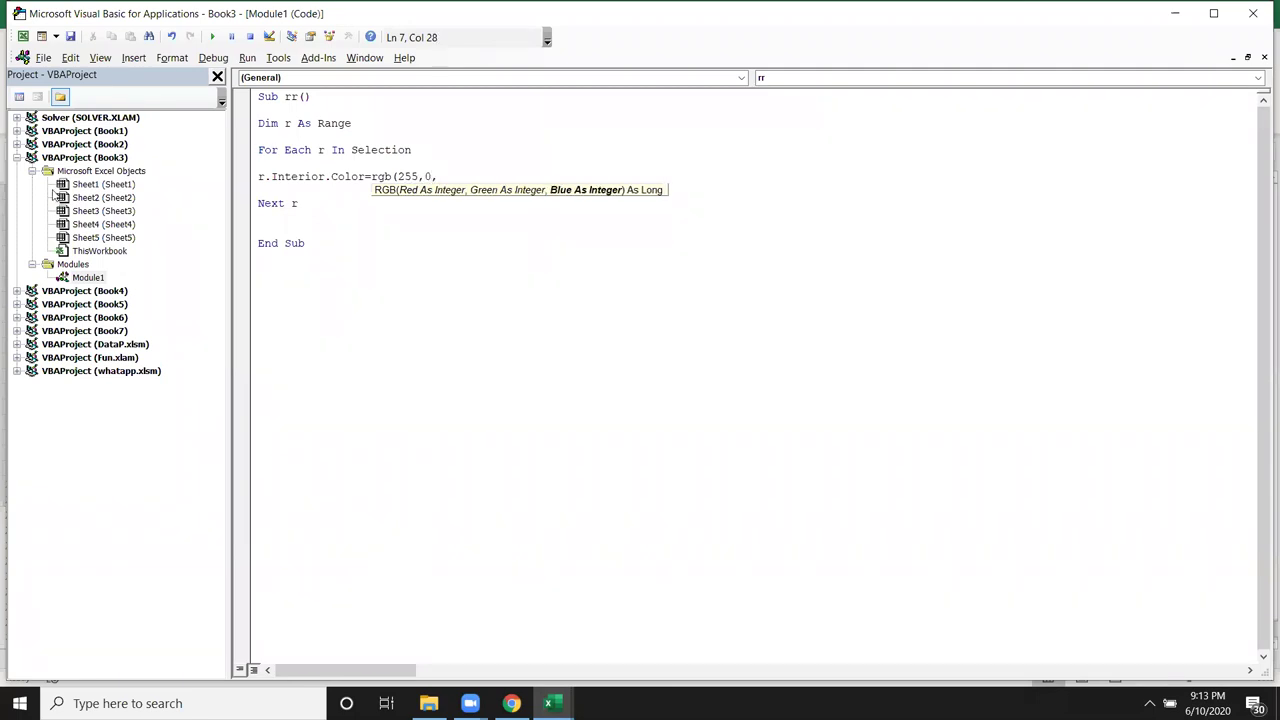
type("0)")
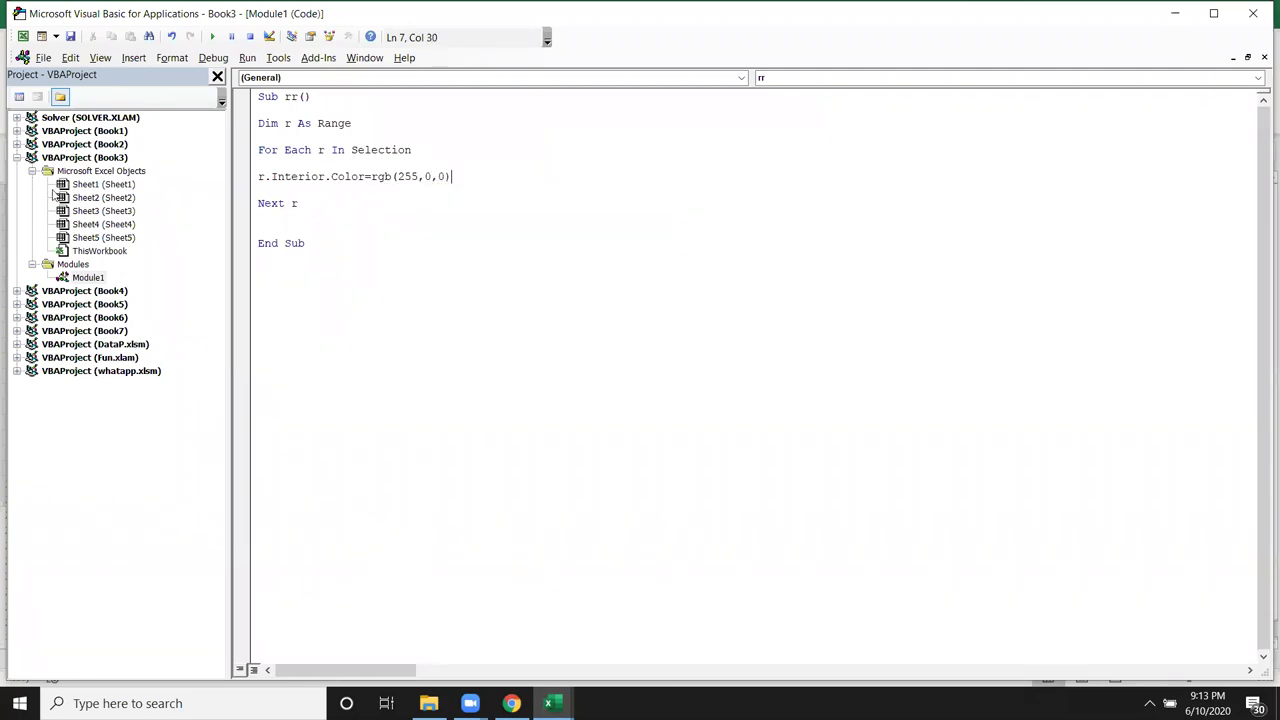
left_click(440, 216)
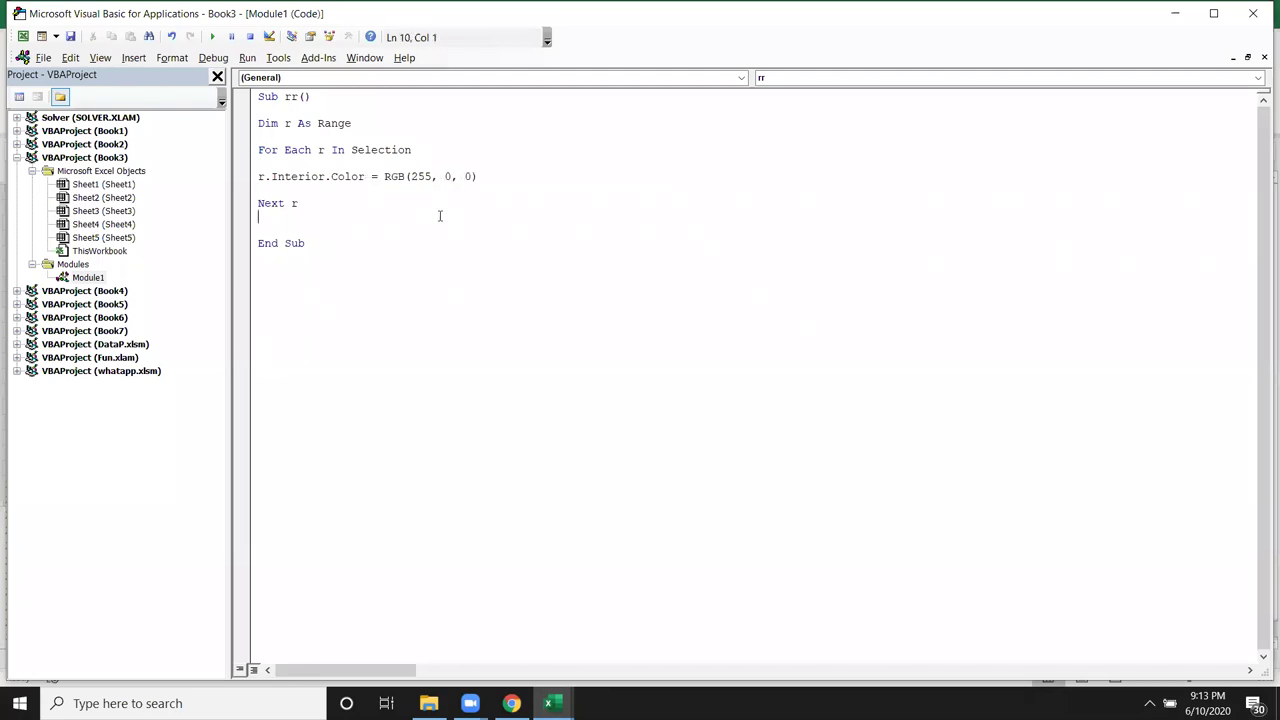
key("alt+Tab")
key("alt+Tab")
Run the rr macro from the Macros list to turn A1:L21 red.
left_click(68, 100)
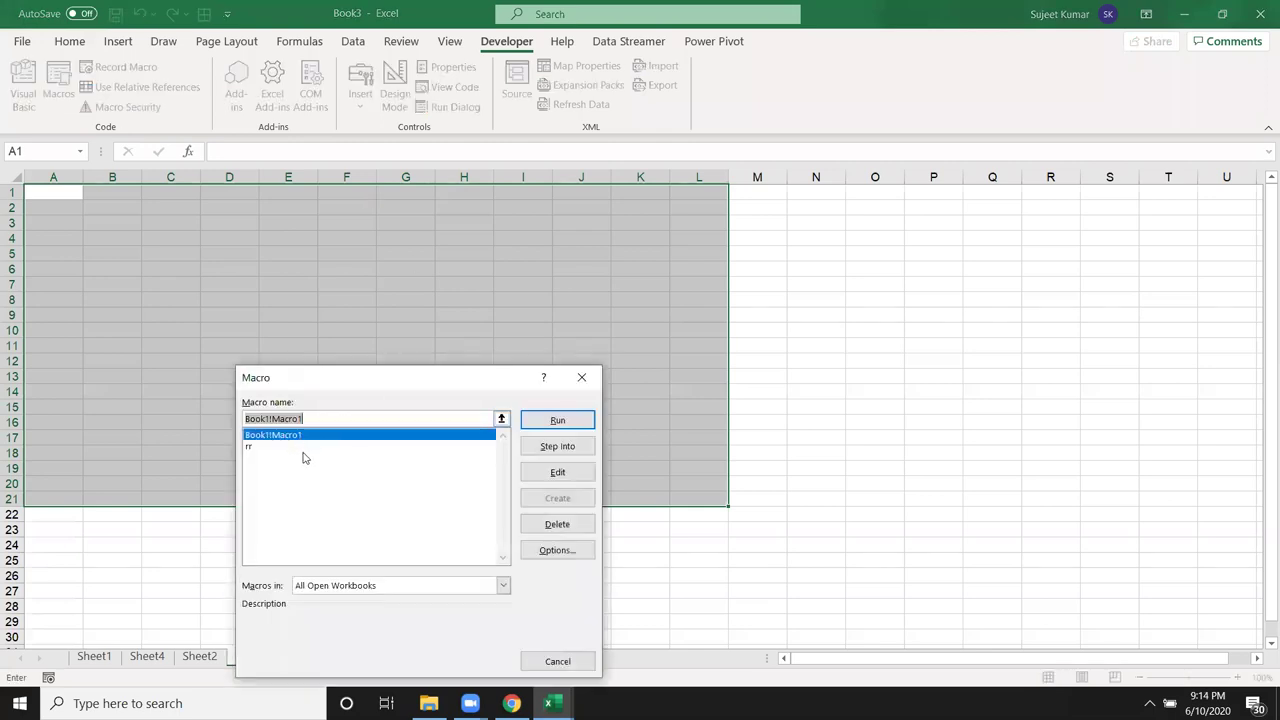
left_click(297, 454)
left_click(263, 447)
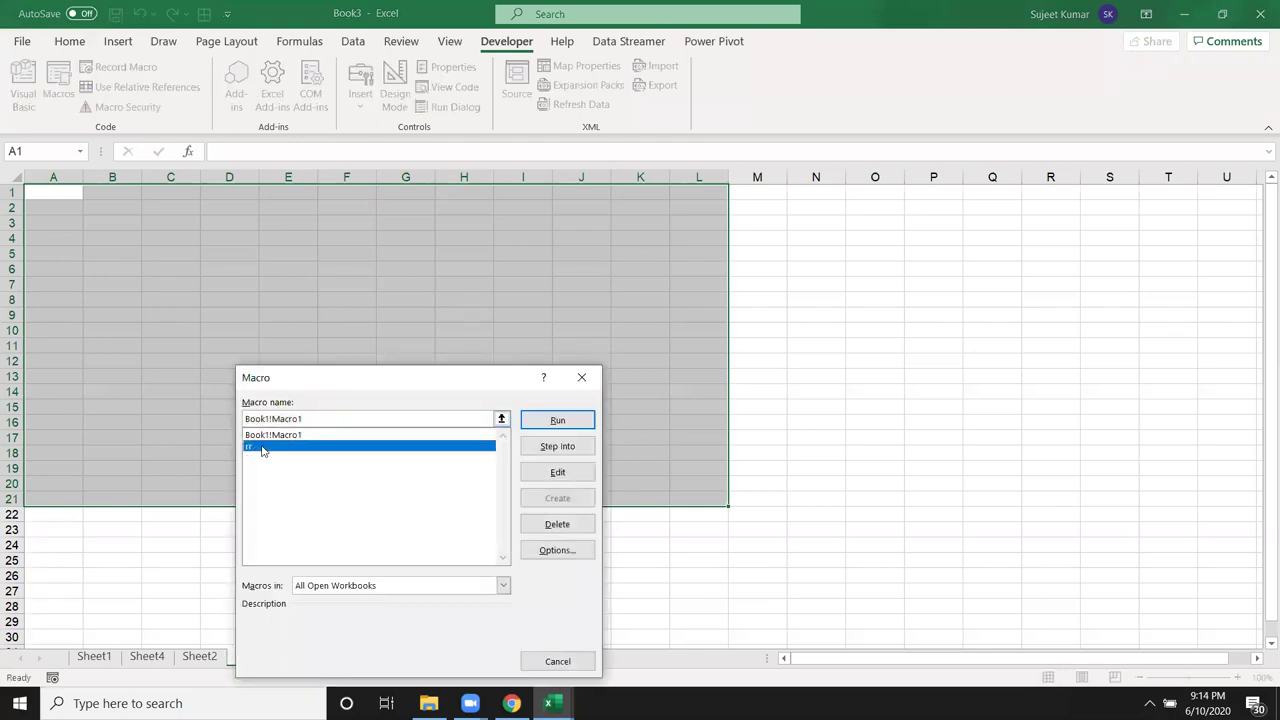
left_click(558, 421)
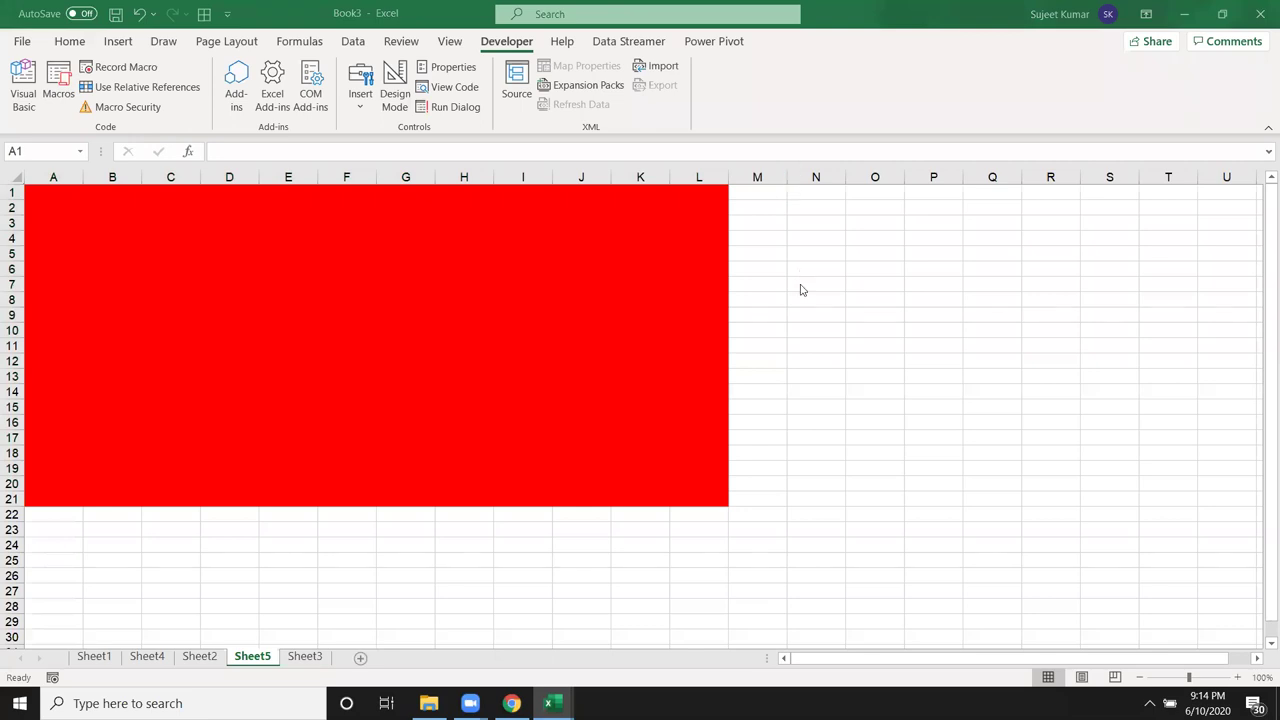
Set A1:L21 back to No Fill.
left_click(70, 41)
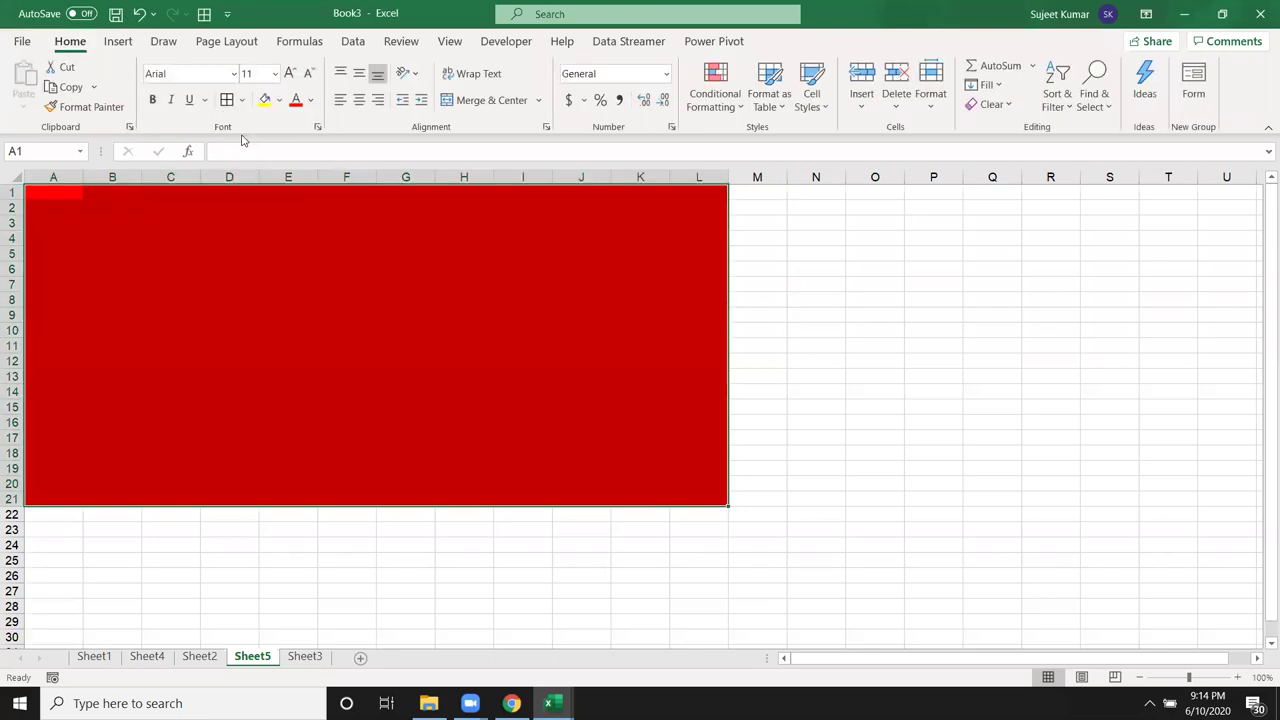
left_click(279, 100)
left_click(292, 283)
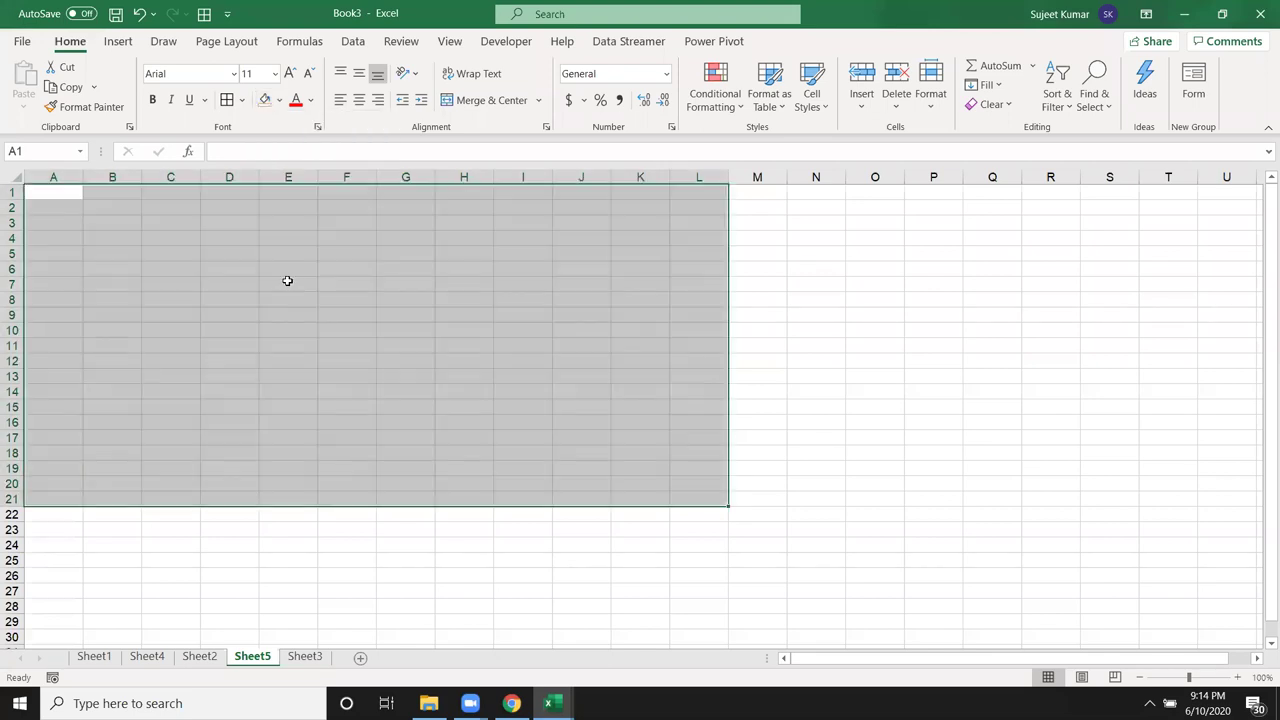
key("alt+Tab")
key("alt+Tab")
Add a DoEvents line above the red-fill line and paste a copy below it.
left_click(275, 163)
type("doevents")
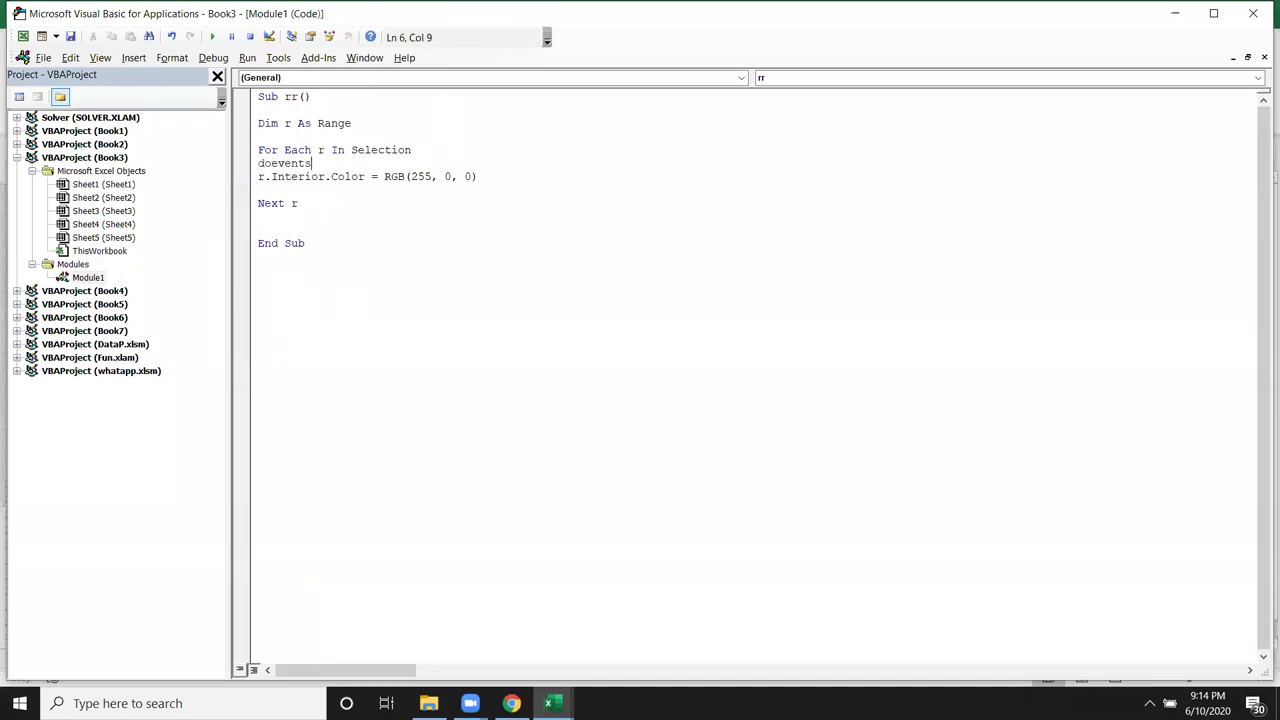
left_click(322, 188)
left_click_drag(311, 163, 249, 168)
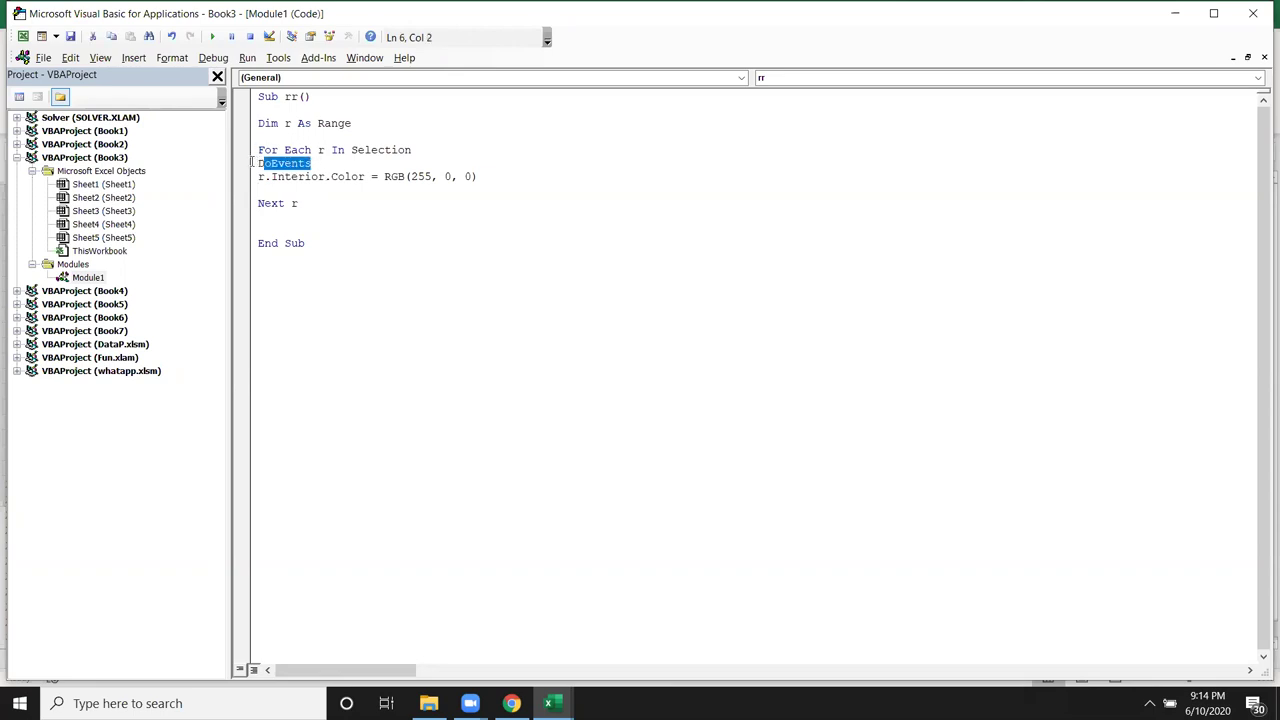
key("ctrl+c")
left_click(265, 188)
key("ctrl+v")
left_click(365, 228)
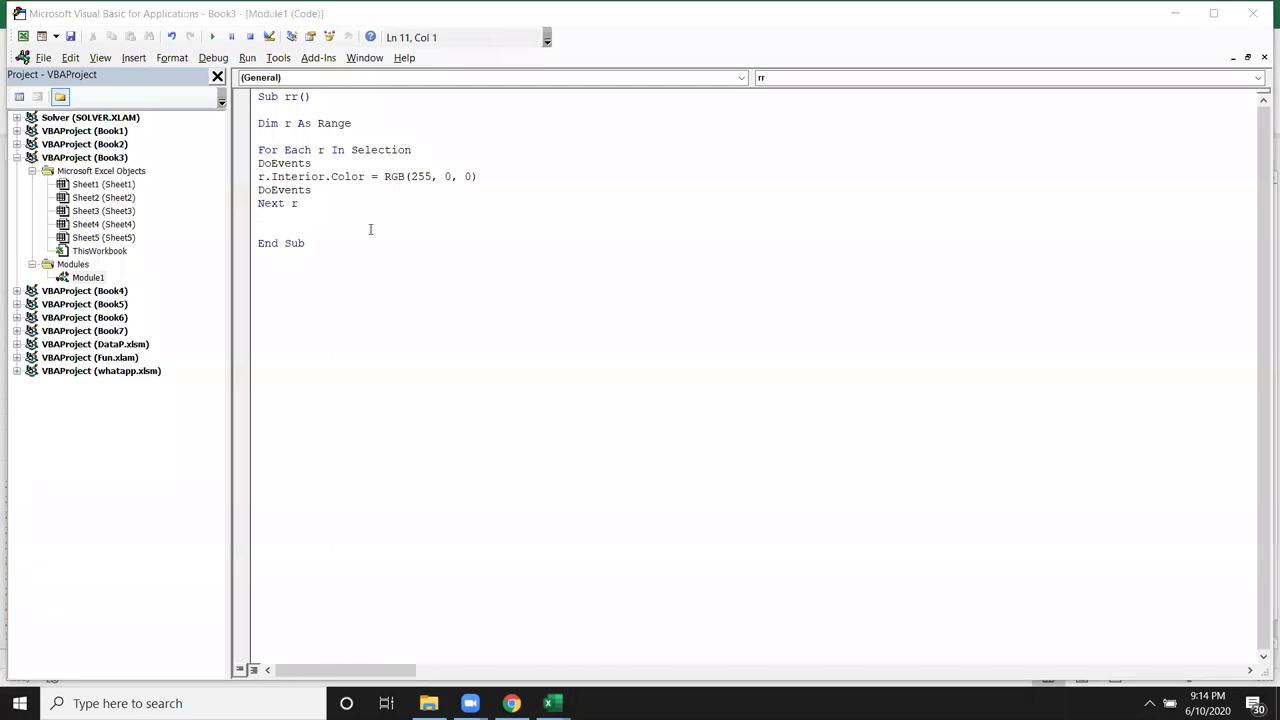
key("alt+Tab")
key("Tab")
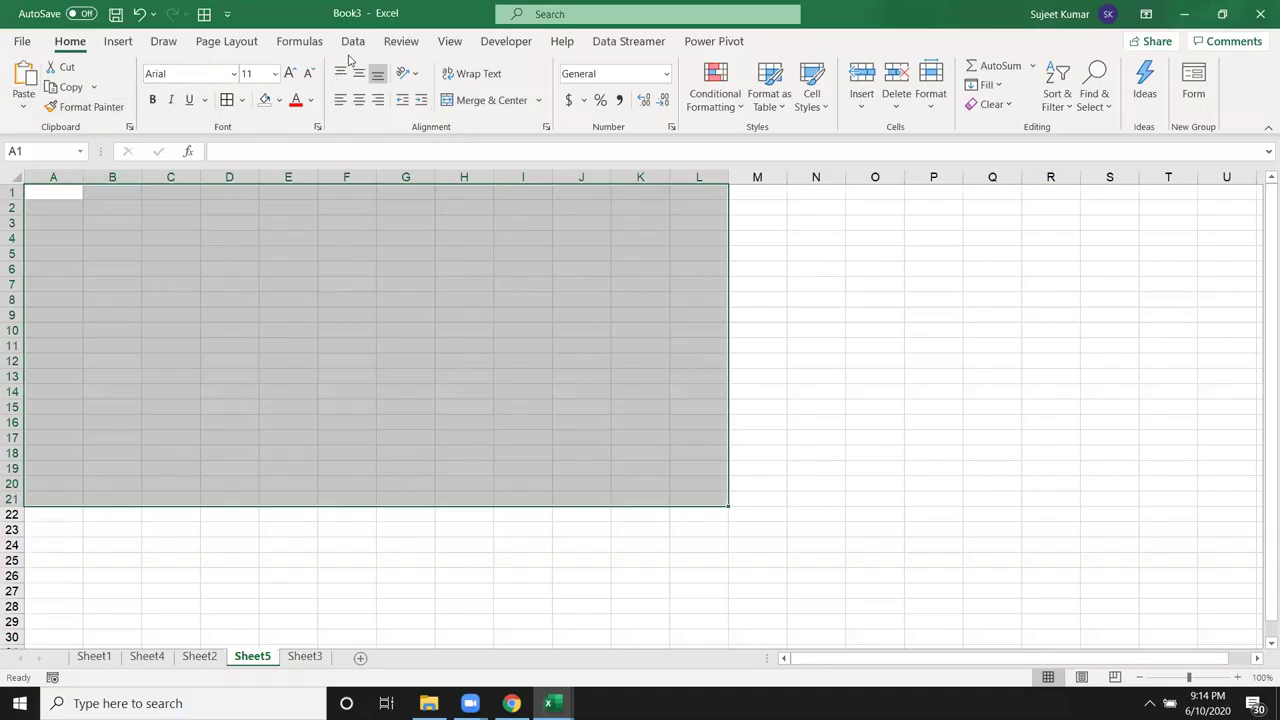
Run the rr macro from the Developer tab to fill A1:L21 red.
left_click(506, 41)
left_click(58, 90)
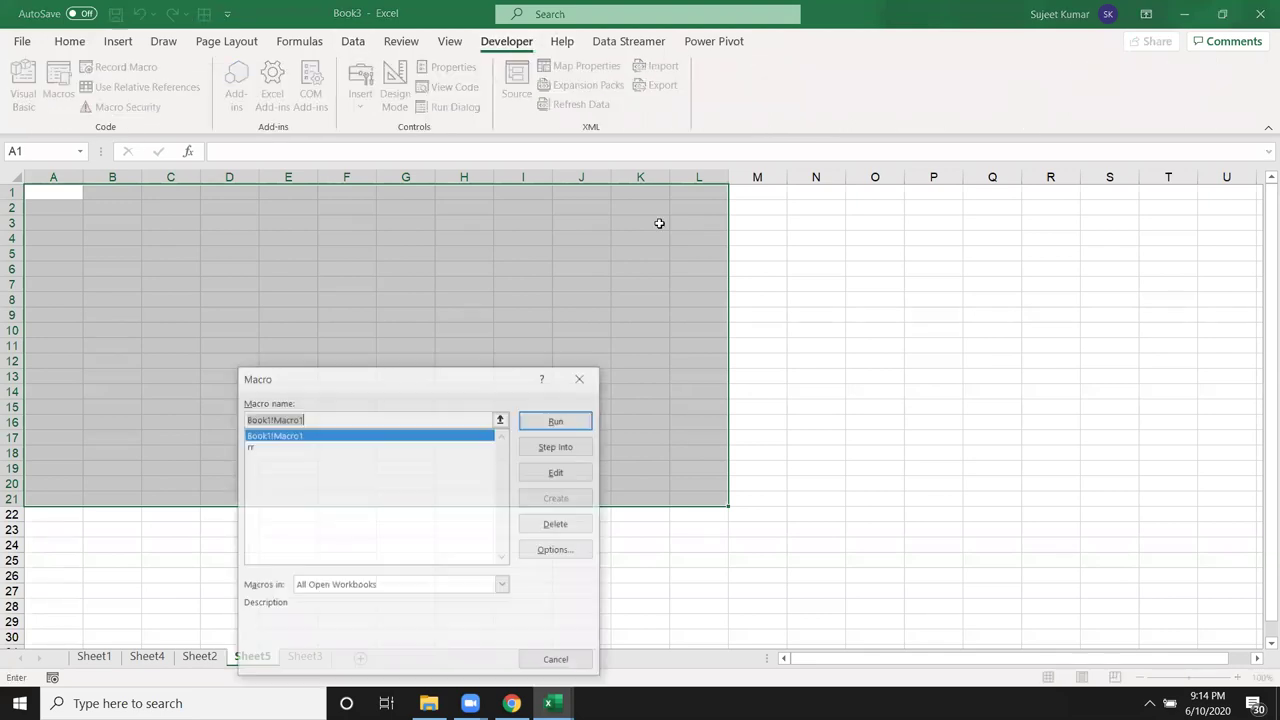
left_click(304, 447)
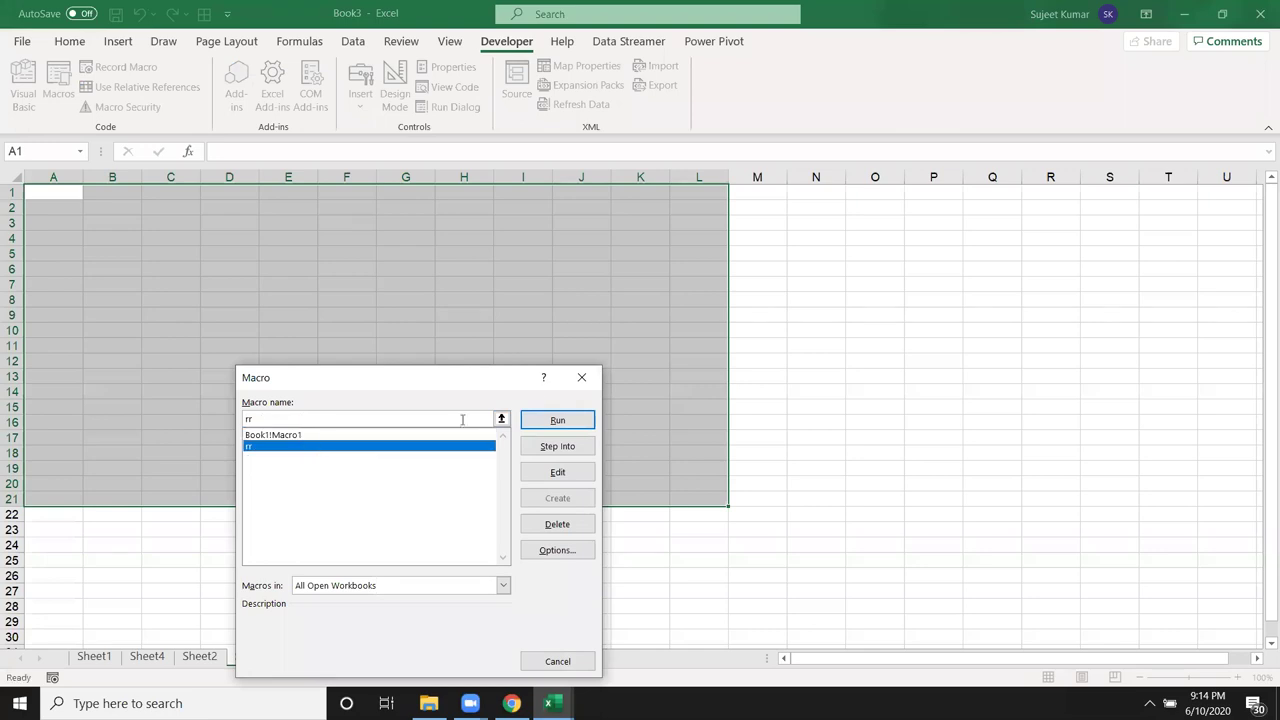
left_click(557, 420)
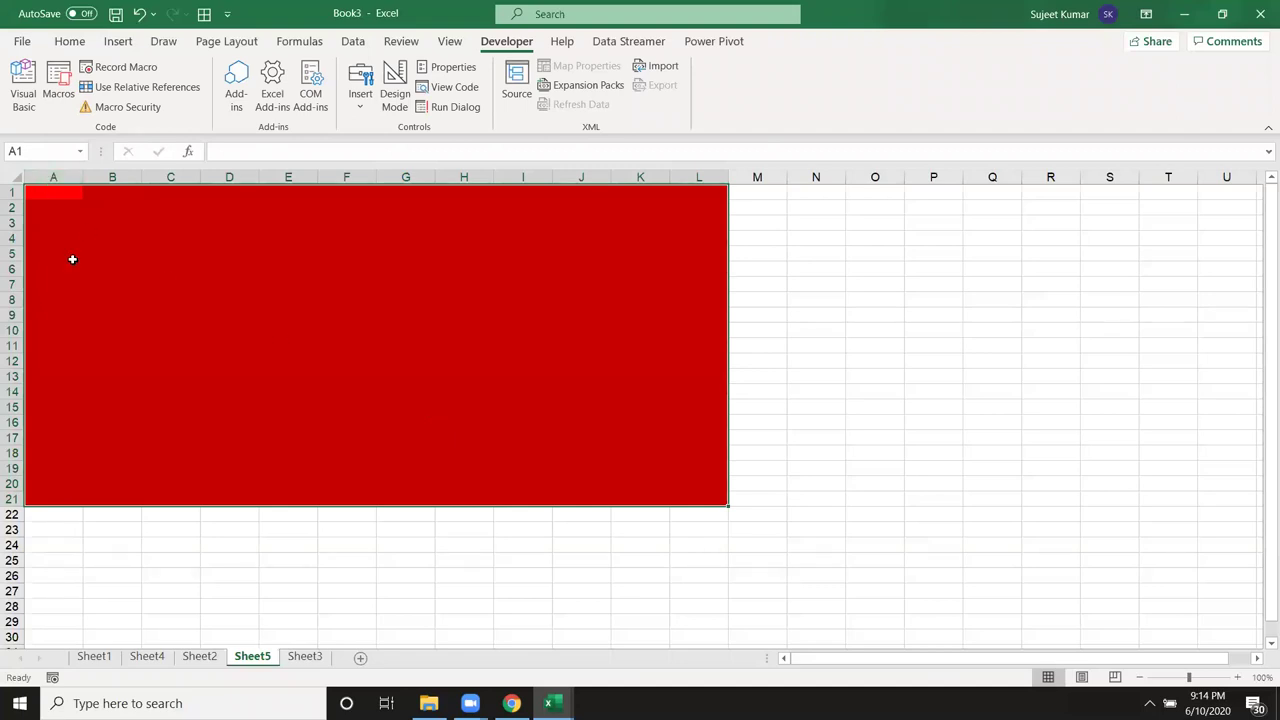
Clear the red fill from A1:L21 with No Fill.
left_click(70, 42)
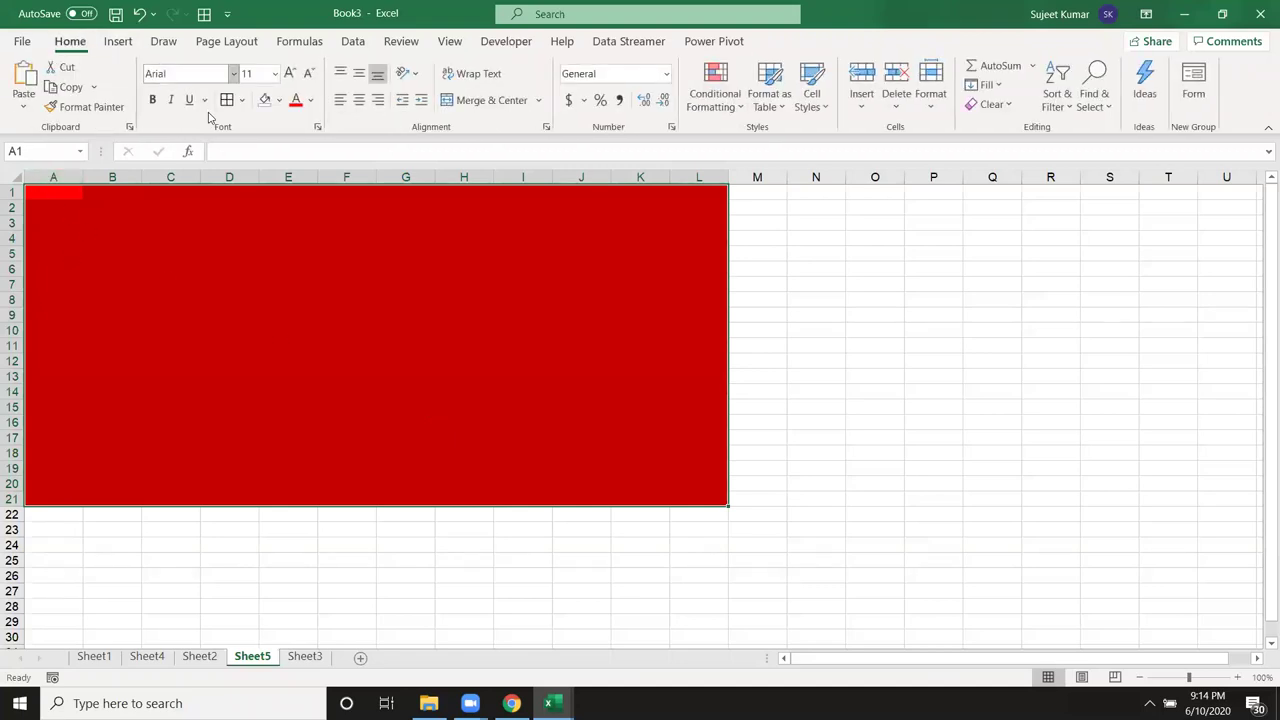
left_click(267, 103)
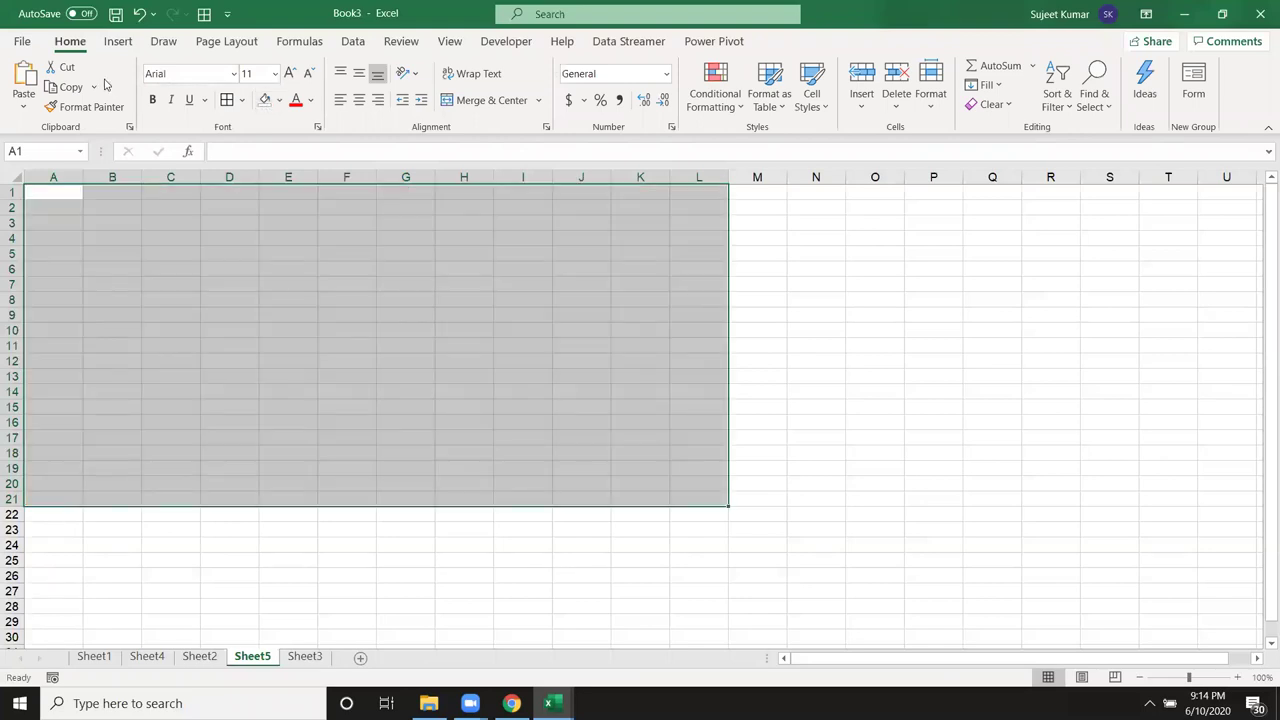
key("alt+Tab")
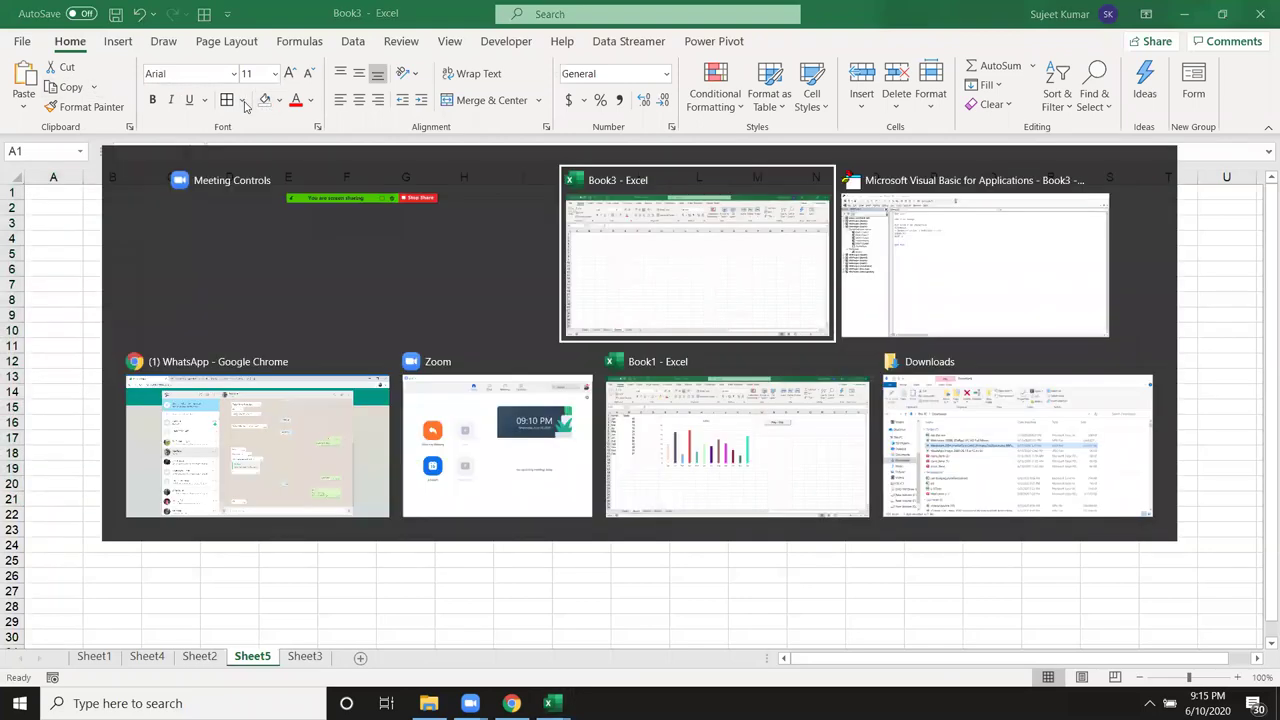
Copy and paste DoEvents lines so four precede and five follow the red-fill line.
key("Up")
key("Up")
key("Up")
key("Up")
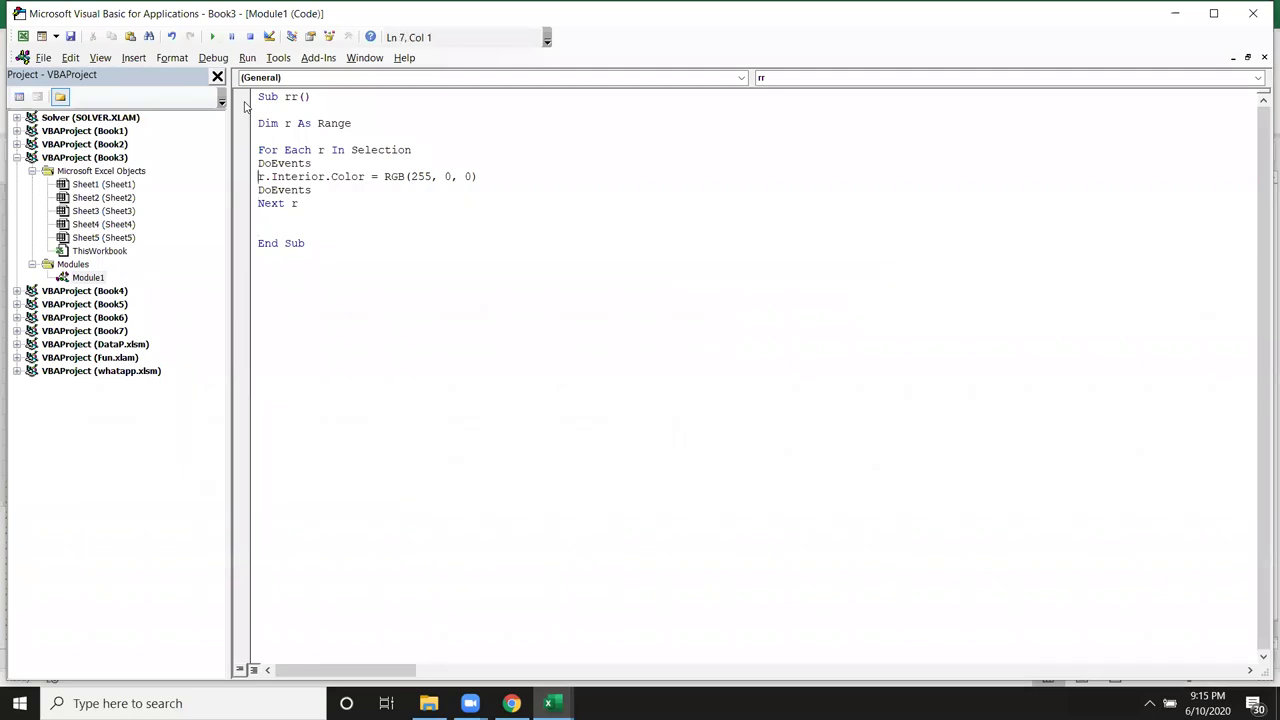
key("Return")
key("Up")
key("Up")
key("shift+Down")
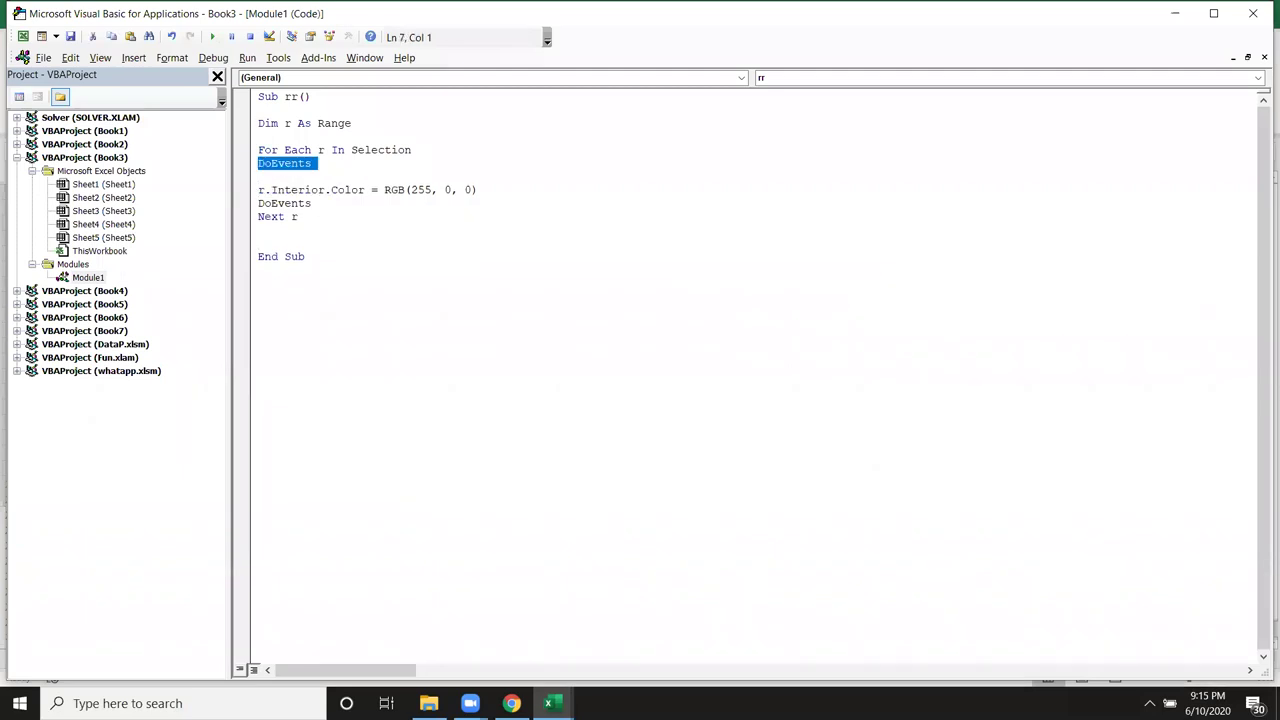
key("ctrl+c")
key("ctrl+v")
key("ctrl+v")
key("ctrl+v")
key("ctrl+v")
key("Down")
key("Down")
key("Return")
key("Up")
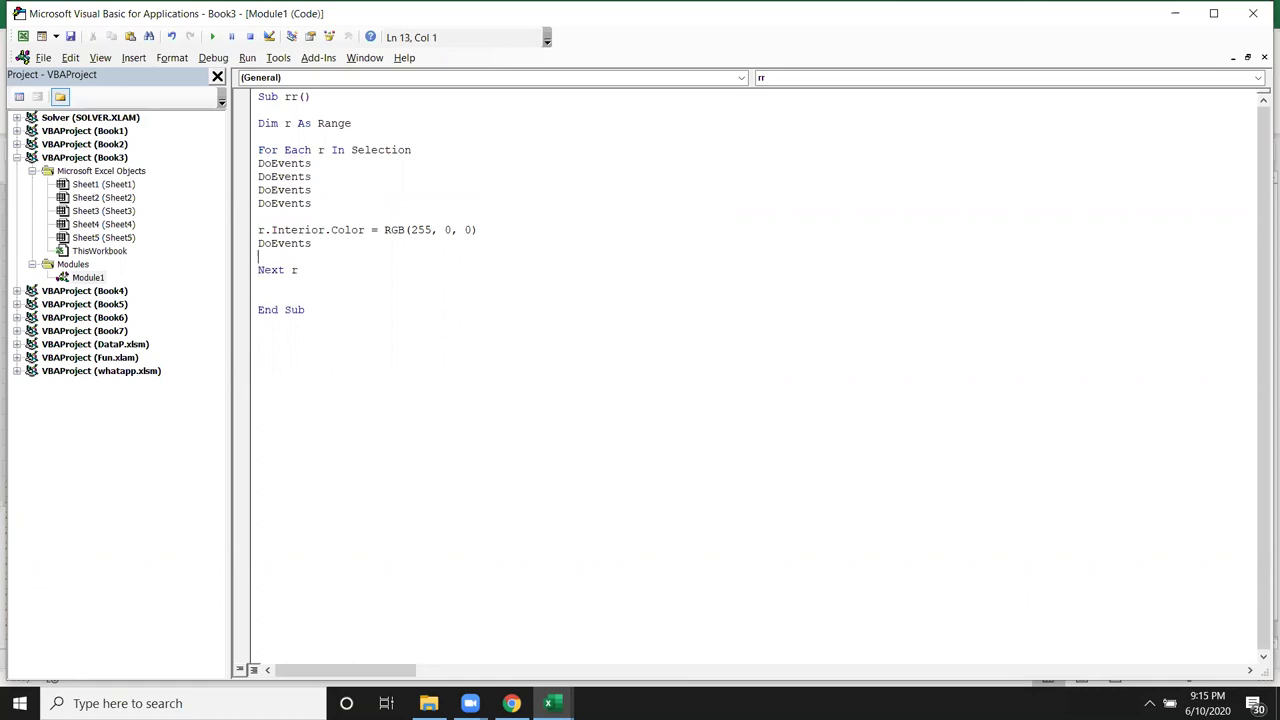
key("ctrl+v")
key("ctrl+v")
key("ctrl+v")
key("ctrl+v")
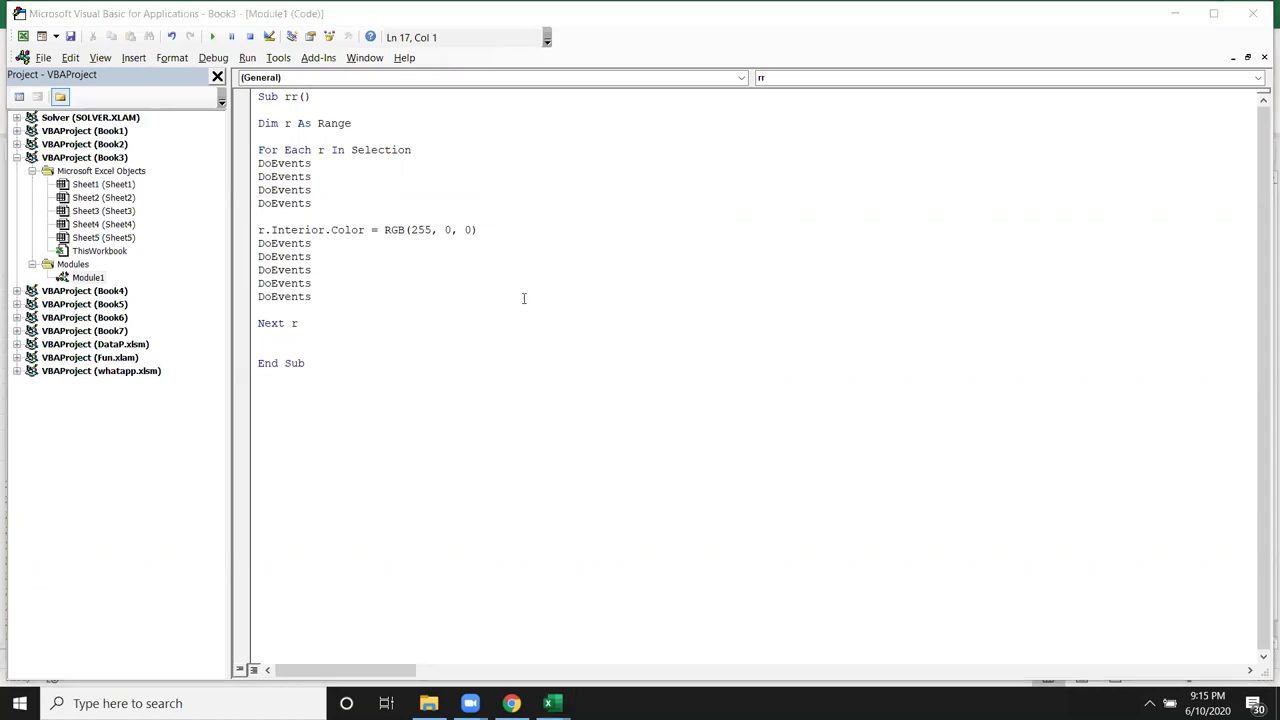
Return to Excel and open the Developer Macros dialog.
key("alt+Tab")
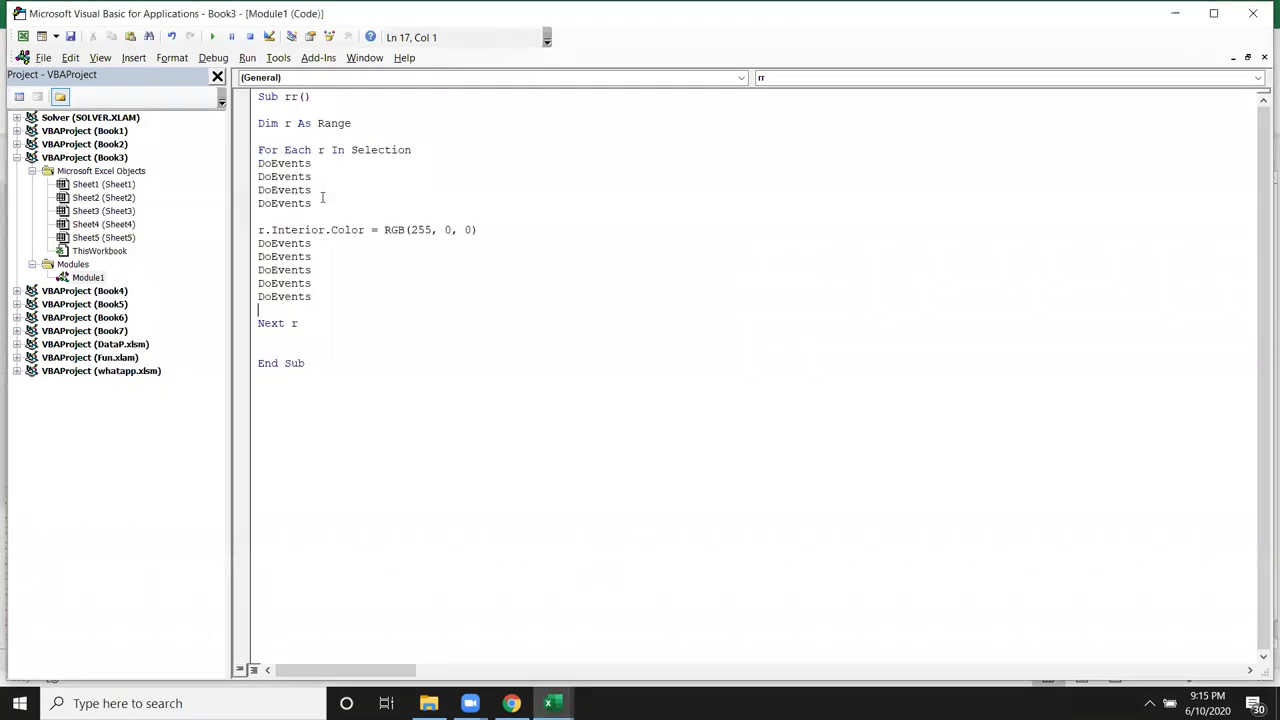
key("alt+Tab")
key("alt+Tab")
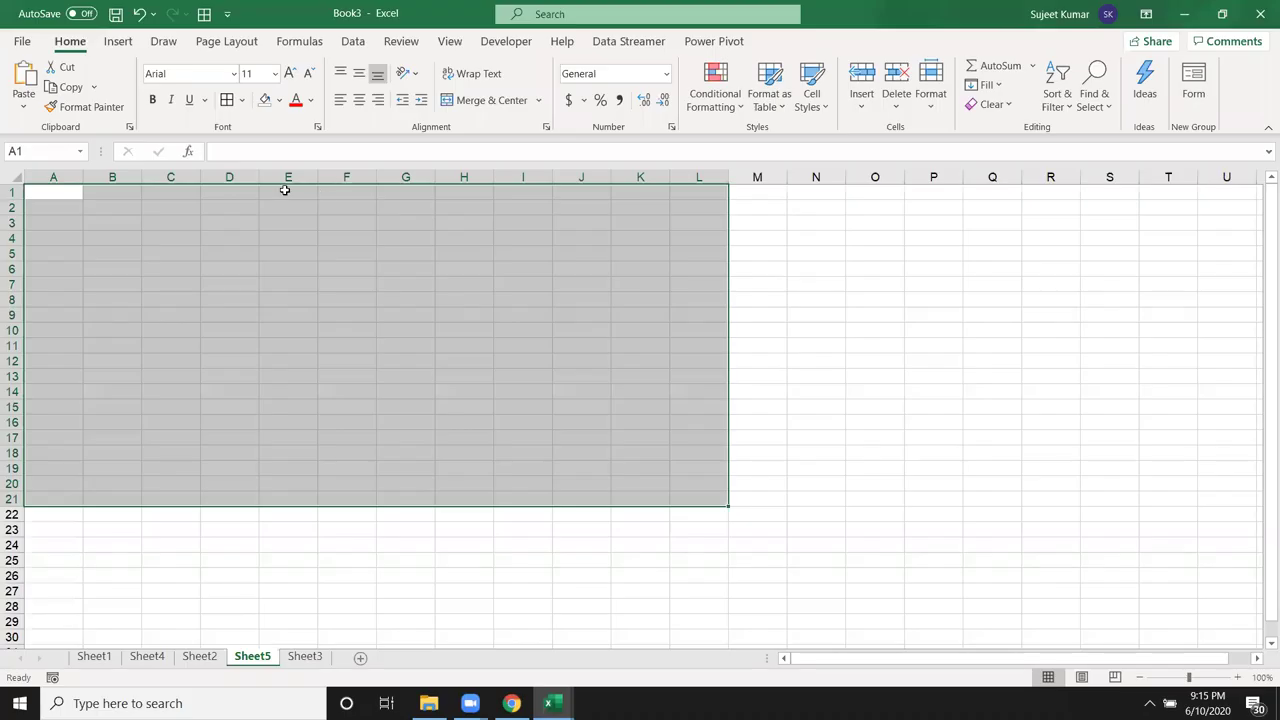
left_click(490, 44)
left_click(58, 90)
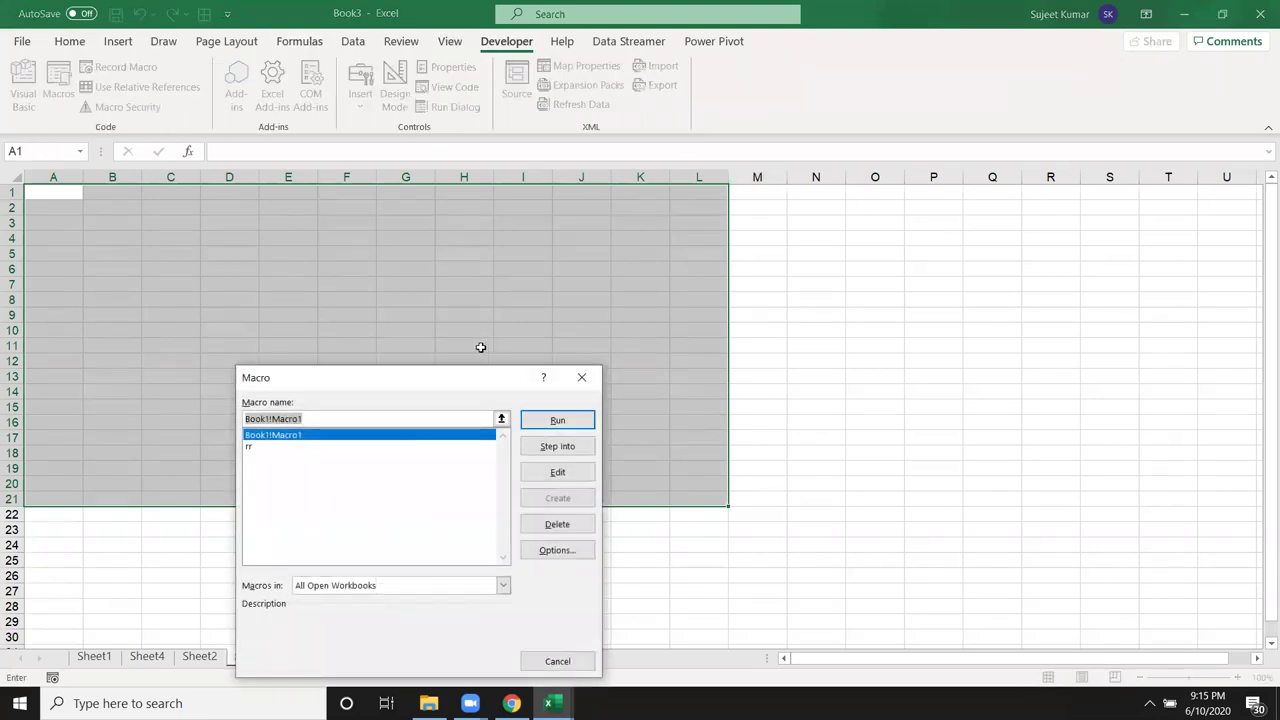
Run rr with the Macro dialog moved aside to watch A1:L21 turn red.
left_click(343, 447)
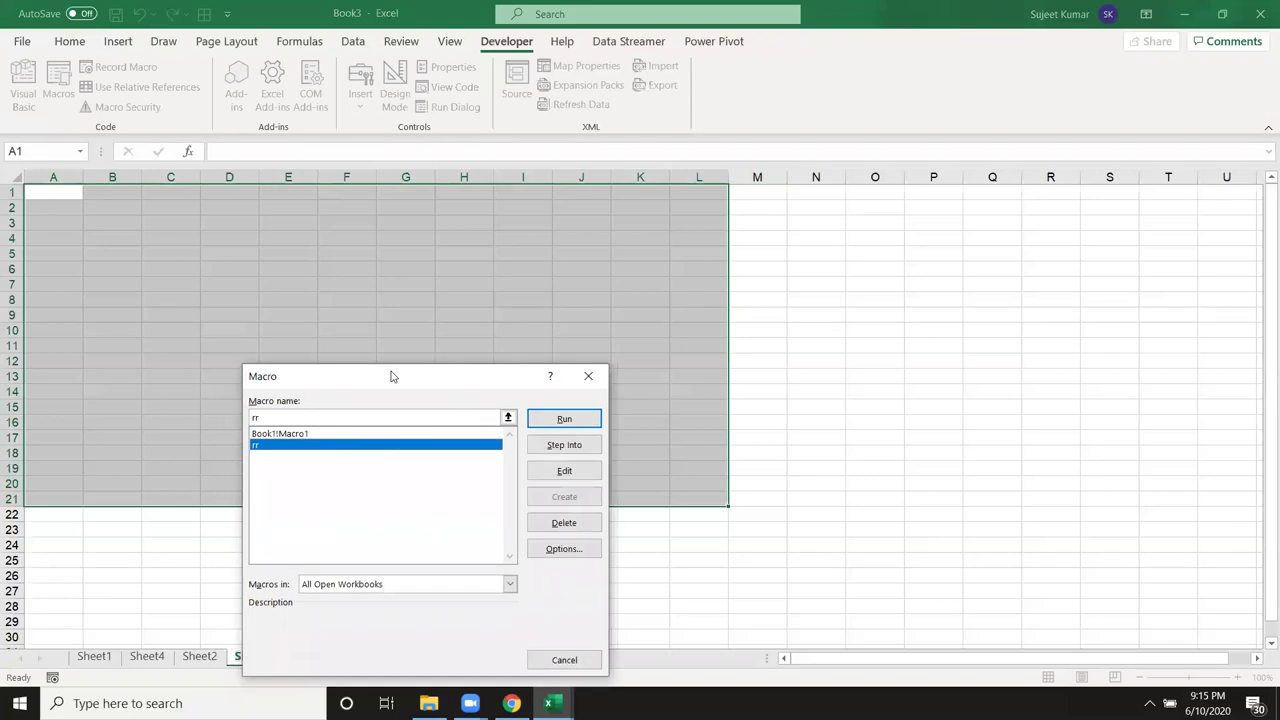
left_click_drag(391, 373, 886, 237)
left_click(1062, 280)
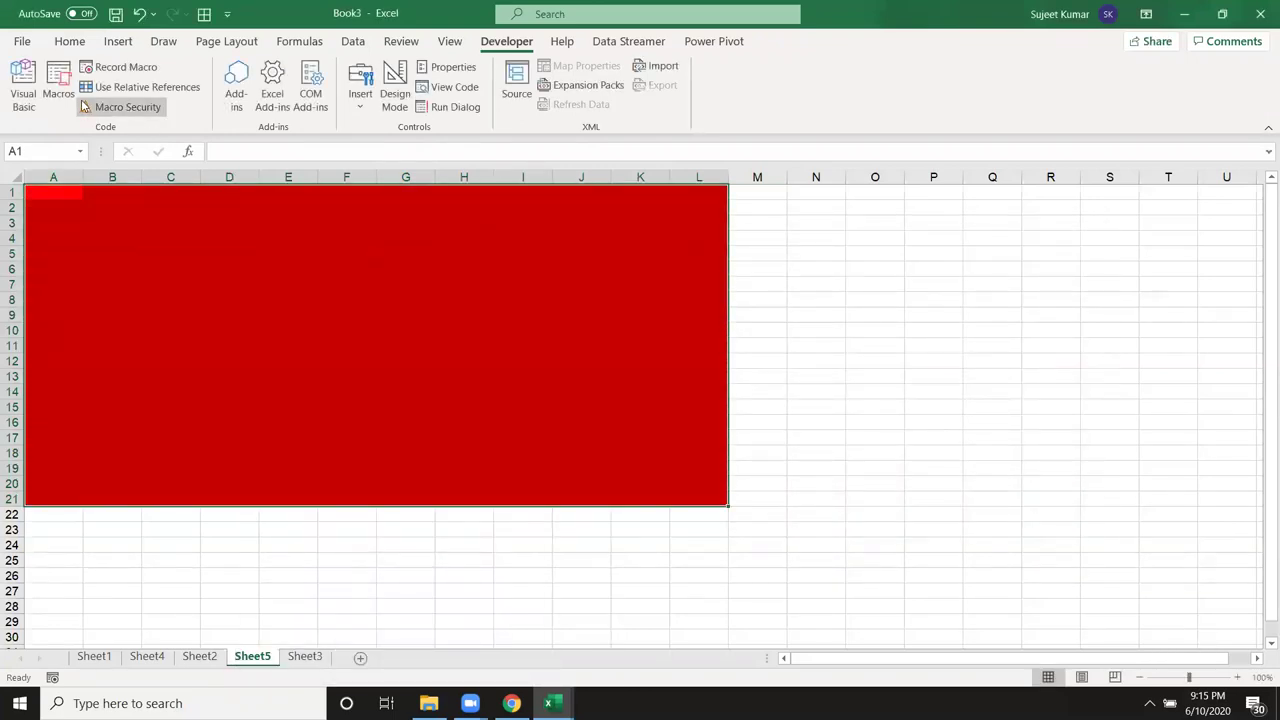
Clear the red fill, select B2:C4, and switch to the VBA editor.
left_click(69, 42)
left_click(270, 102)
left_click(229, 268)
left_click_drag(104, 204, 166, 234)
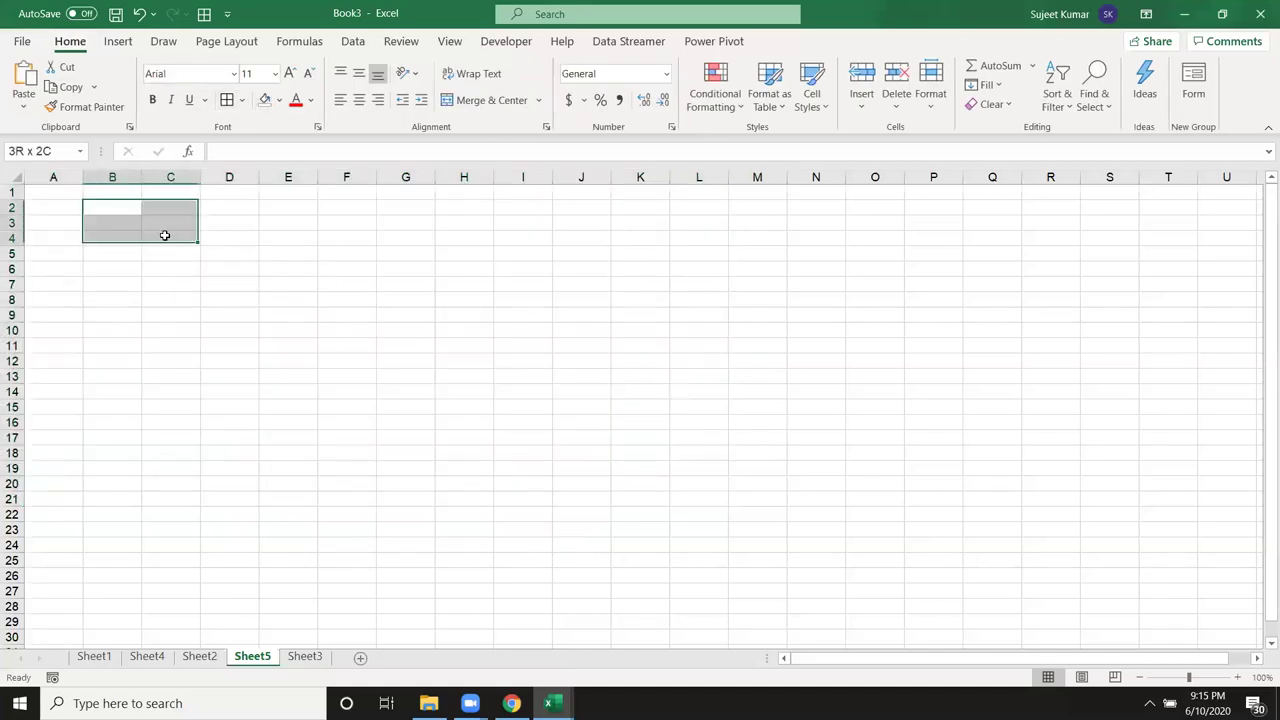
key("alt+F11")
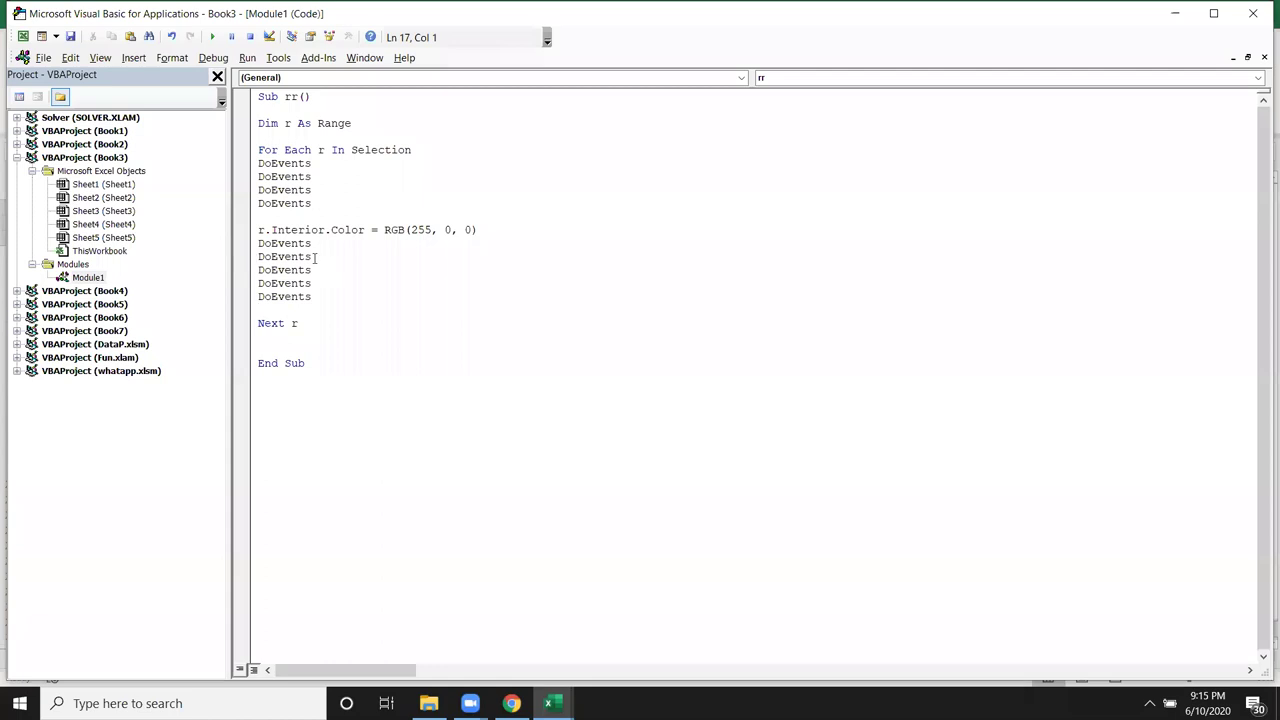
Start an Application.Wait Now + TimeValue line after the DoEvents lines.
left_click(271, 229)
left_click(268, 221)
type("applica")
type("ion.wa")
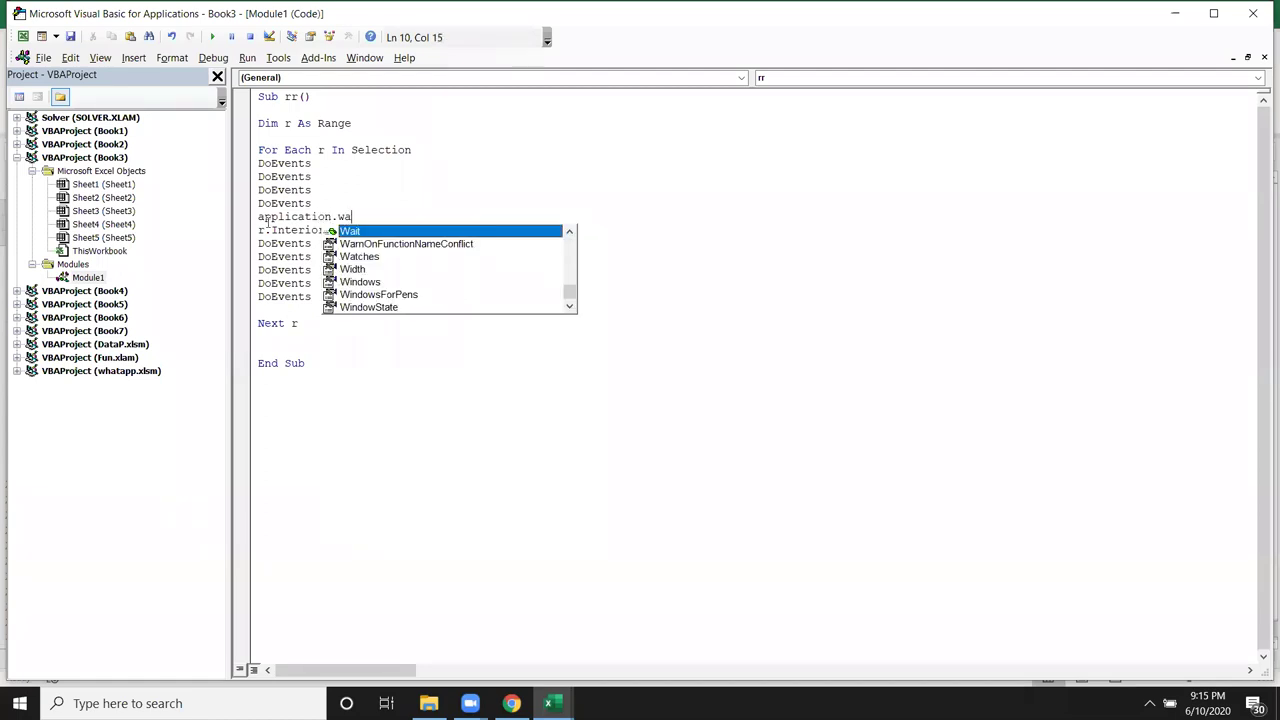
key("Tab")
type("now")
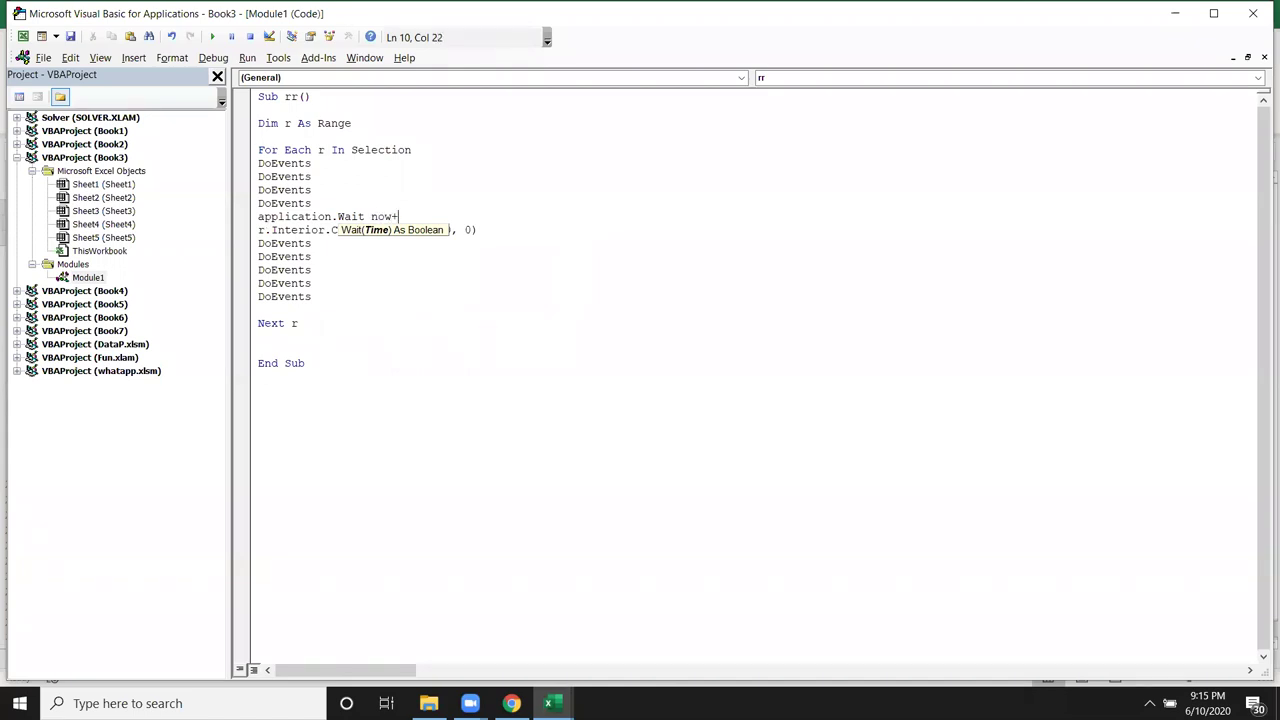
type("time")
type("Value")
key("Return")
Complete the TimeValue argument as ("00:00:01") for a one-second pause per cell.
type("(")
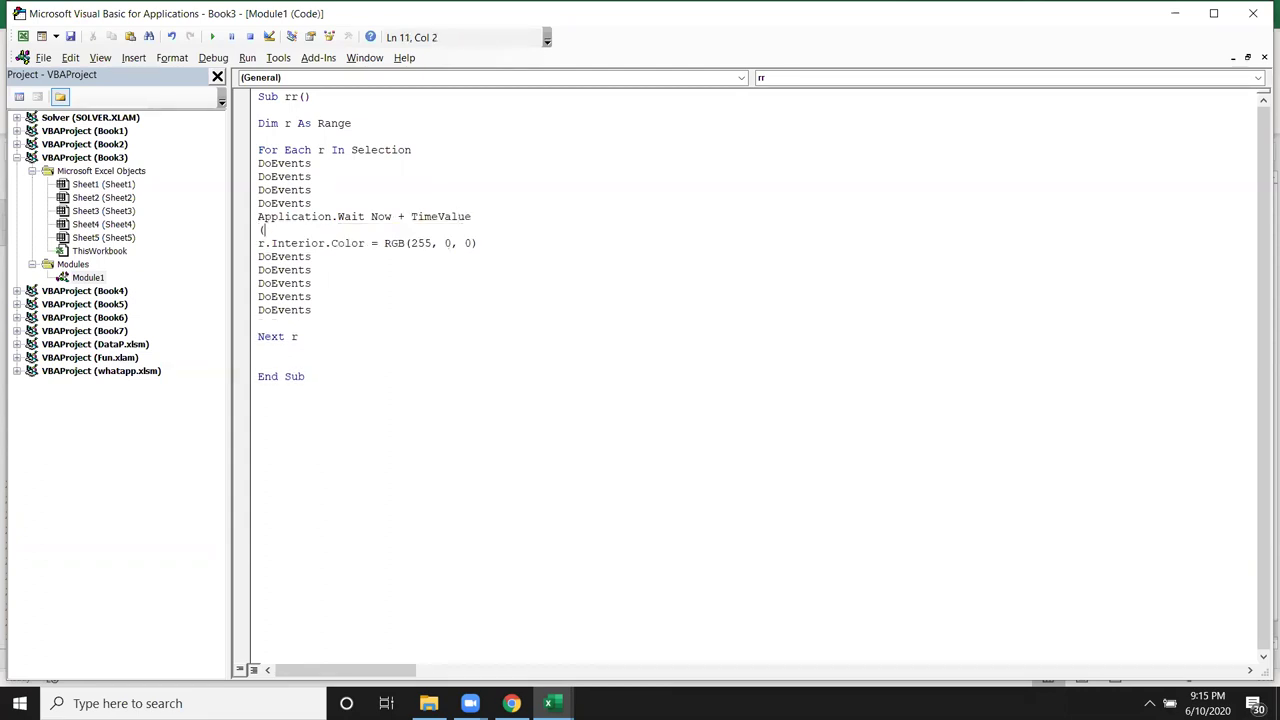
key("BackSpace")
left_click(522, 220)
type("(")
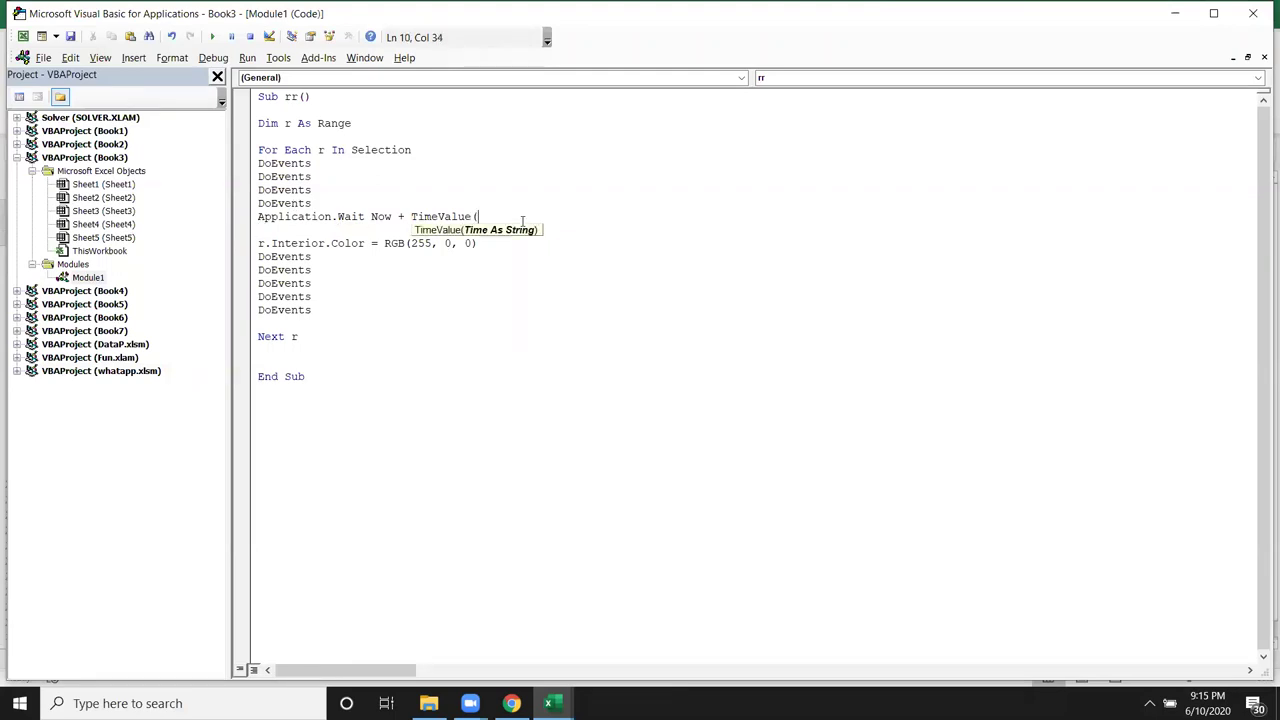
type("\"00:")
type("00")
key("BackSpace")
key("BackSpace")
key("BackSpace")
type("00:")
type("01\")")
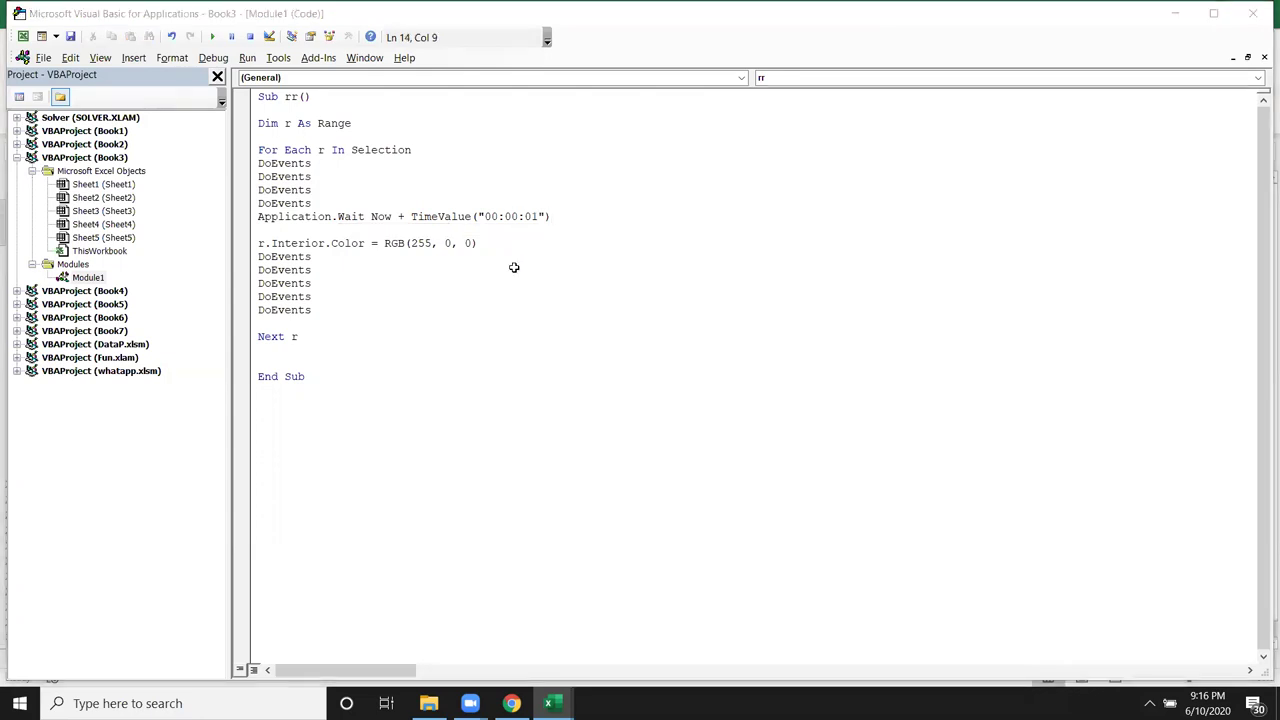
key("alt+F11")
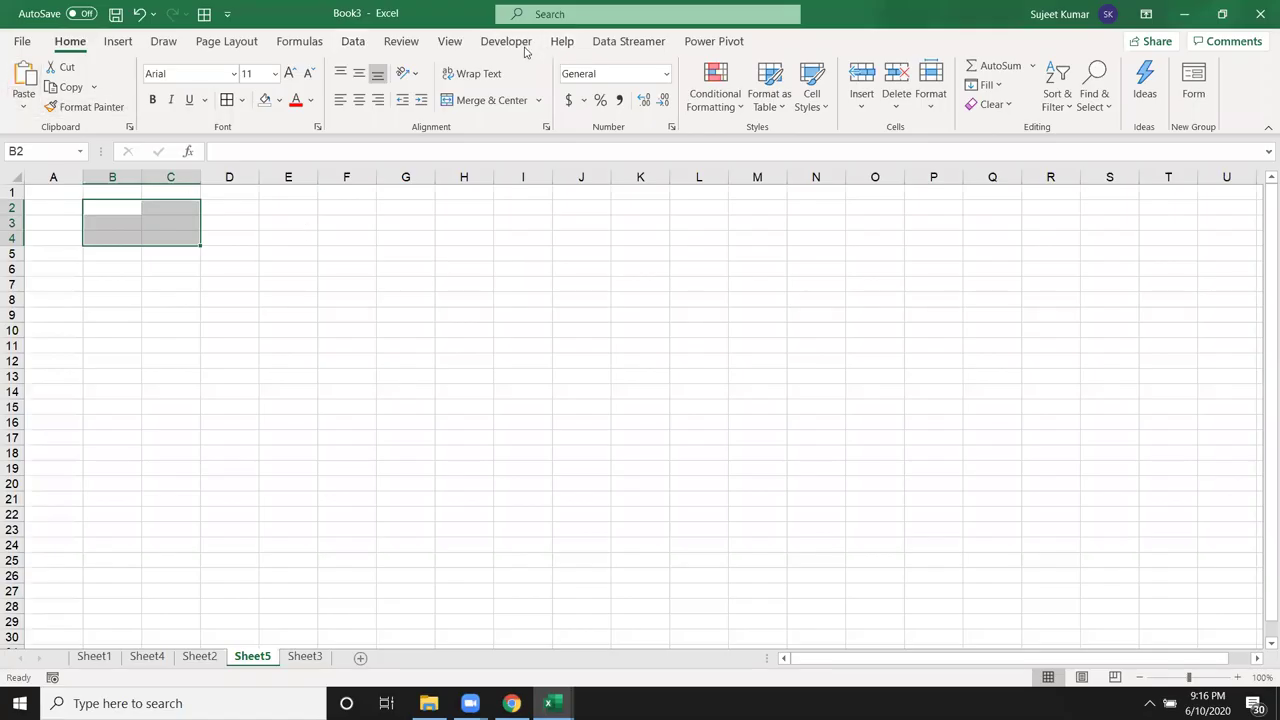
Run the rr macro on B2:C4, filling the cells red one by one.
left_click(508, 43)
left_click(56, 104)
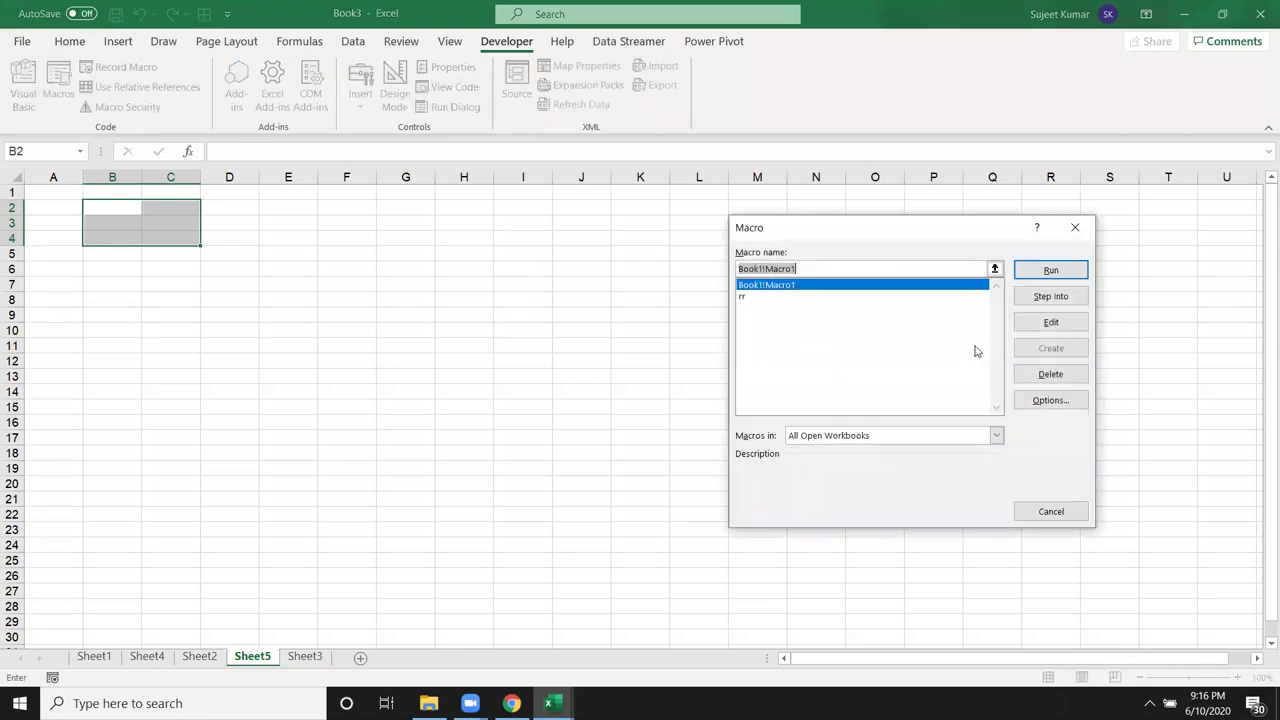
left_click(763, 298)
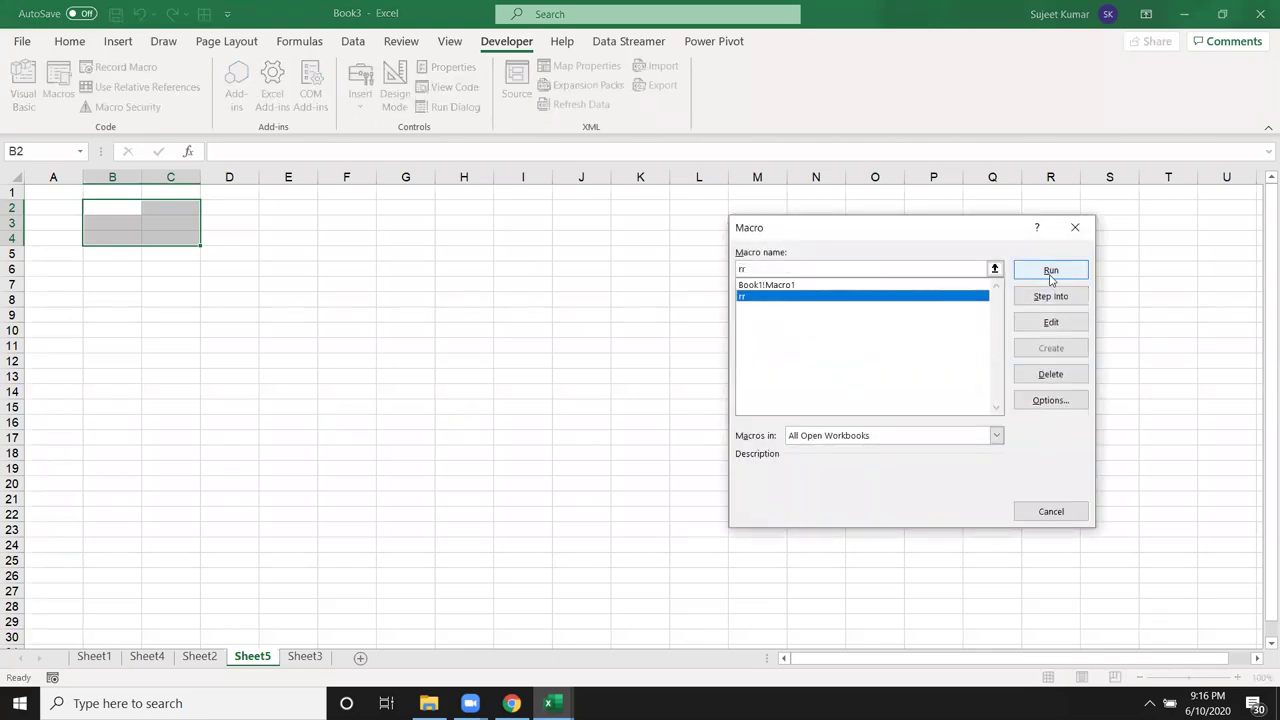
left_click(1051, 270)
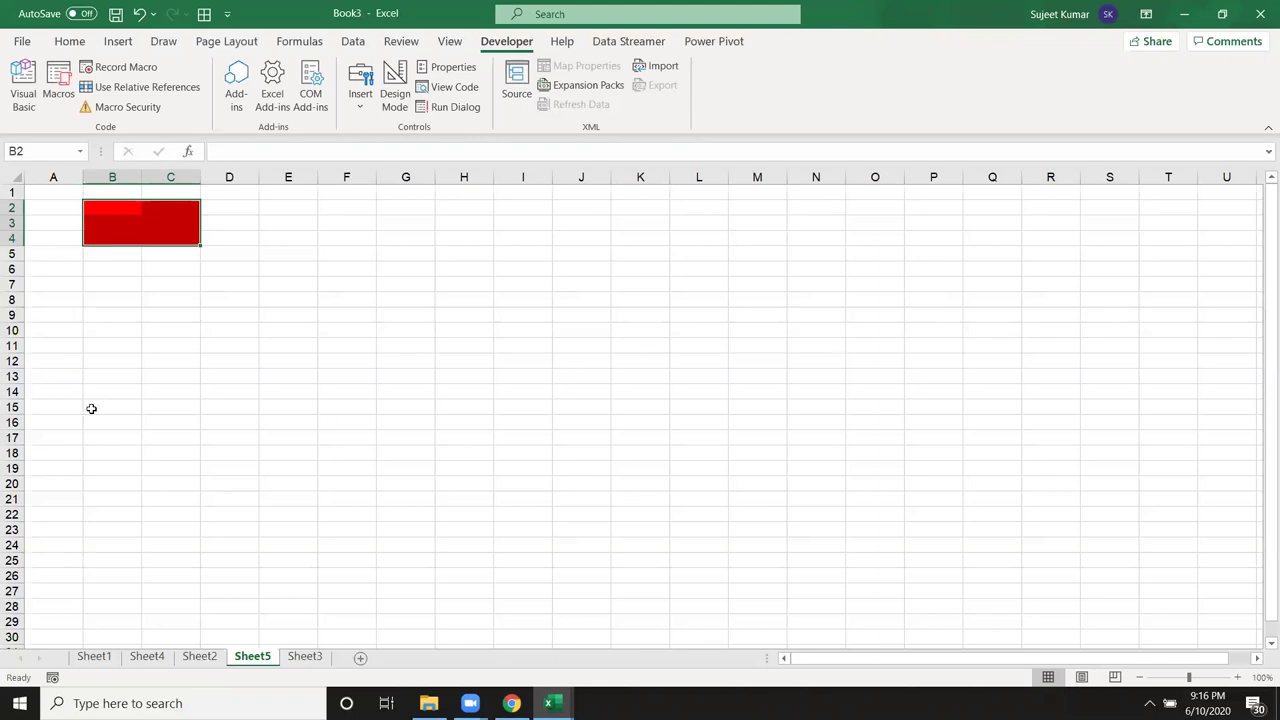
Check the red fill, then return to the rr code and select the last DoEvents lines.
left_click(133, 338)
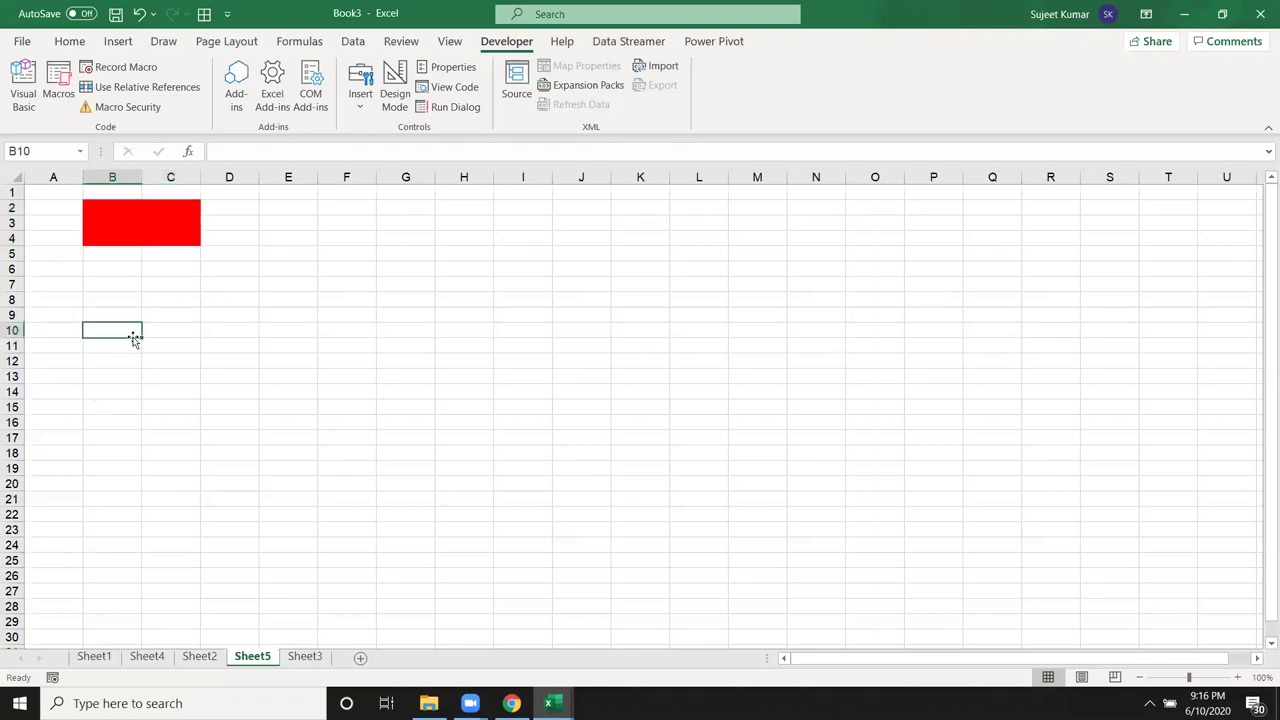
key("alt+F11")
left_click_drag(316, 310, 254, 266)
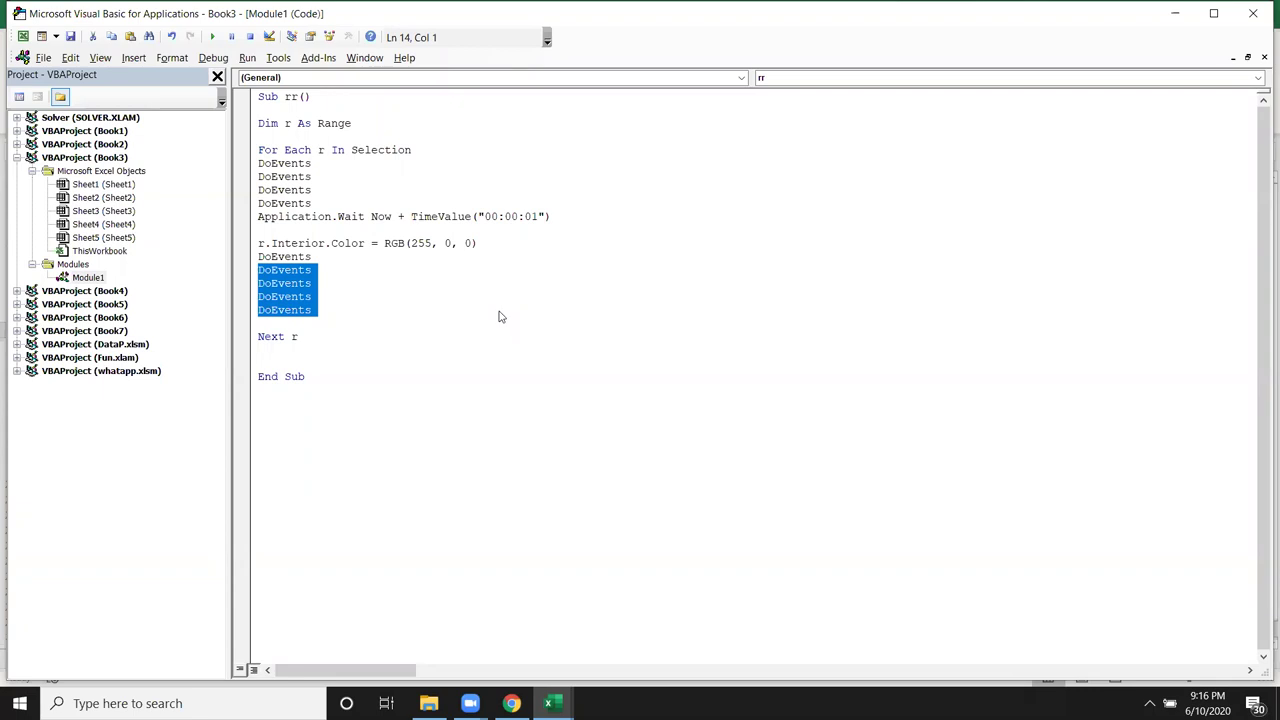
Comment out the Application.Wait line and add blank lines around Dim r As Range.
left_click(258, 220)
type("'")
left_click(400, 306)
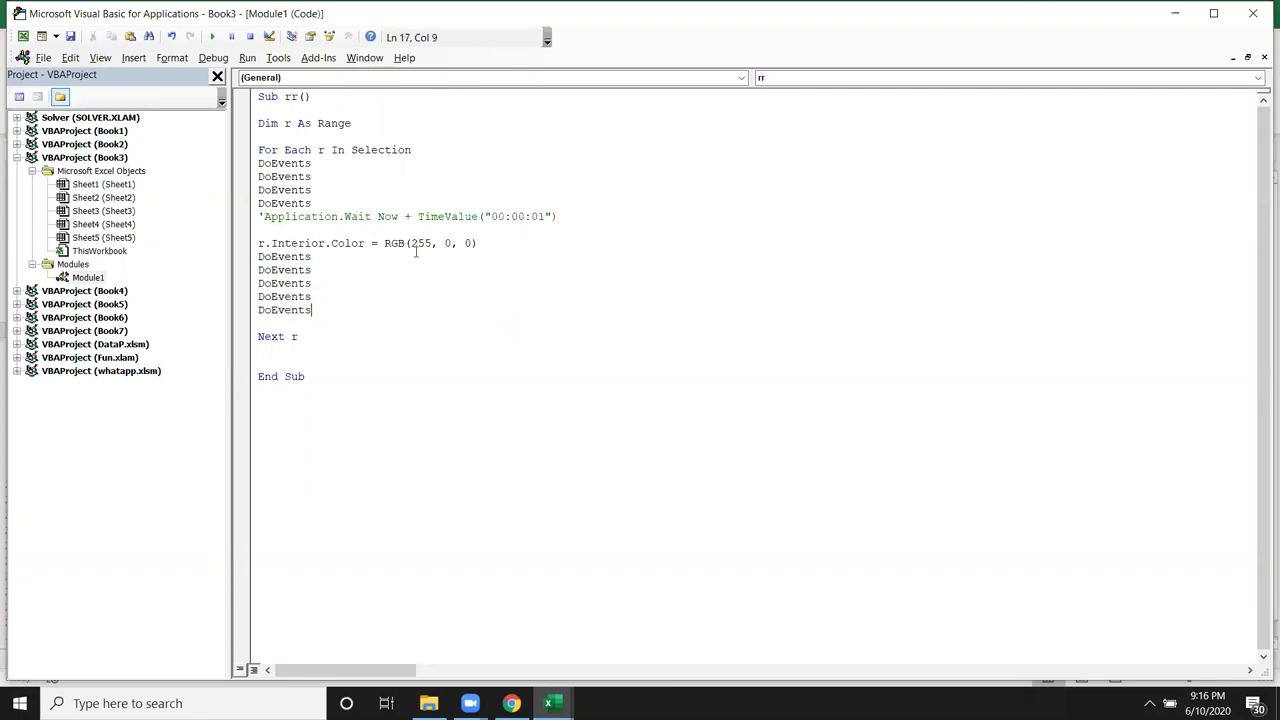
double_click(418, 244)
left_click(264, 112)
key("Return")
key("Return")
key("Down")
key("Down")
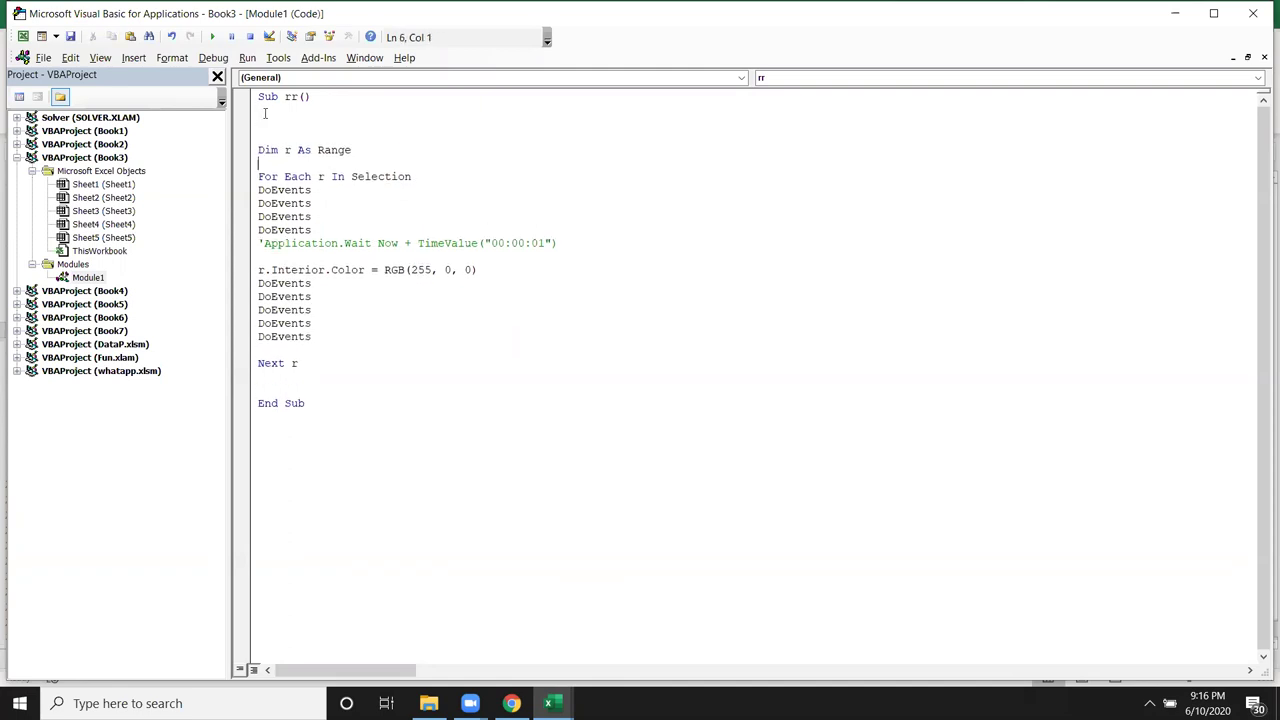
key("Return")
left_click(259, 163)
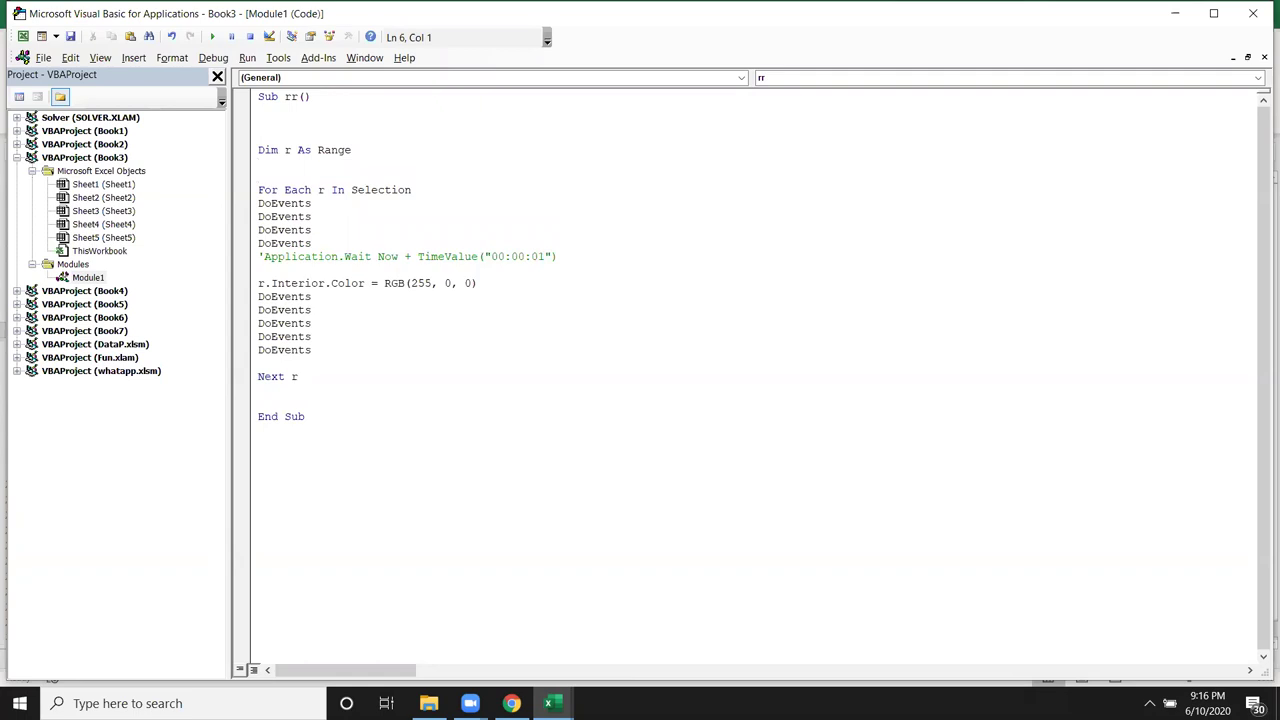
Add the line re = Application.WorksheetFunction.RandBetween(0, 255).
type("re=aa")
key("BackSpace")
type("pplication.")
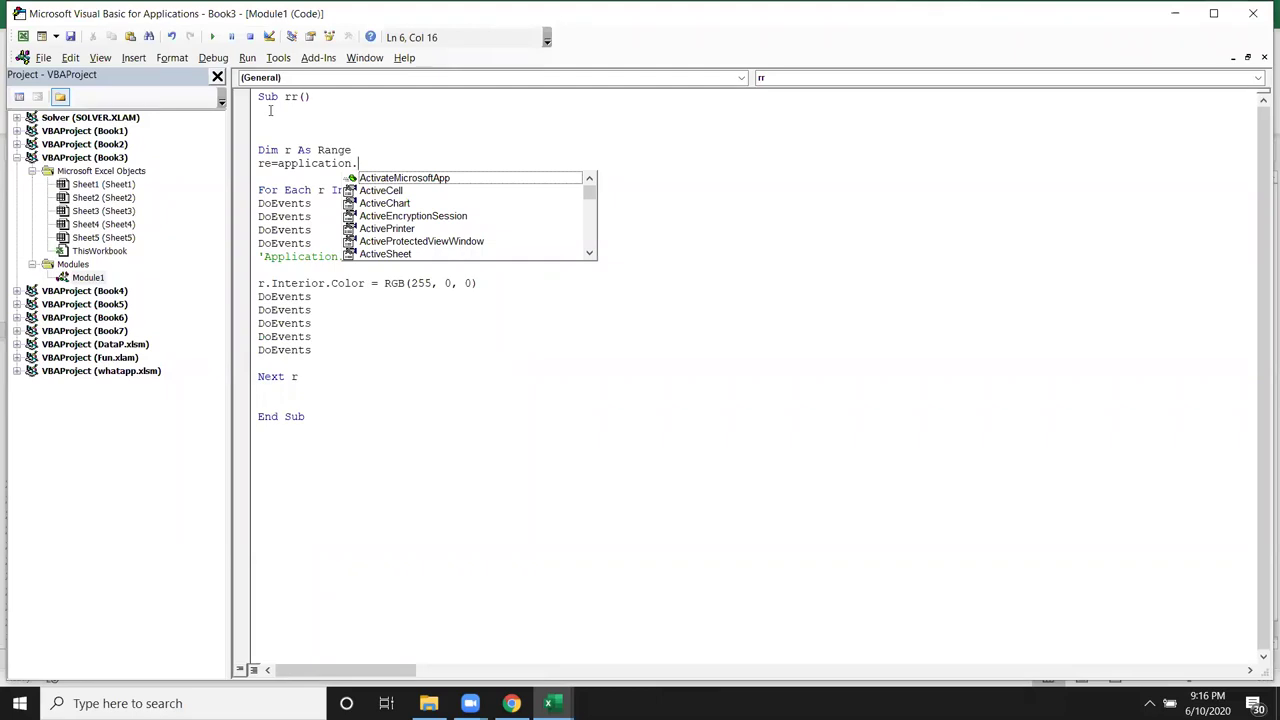
type("r")
key("BackSpace")
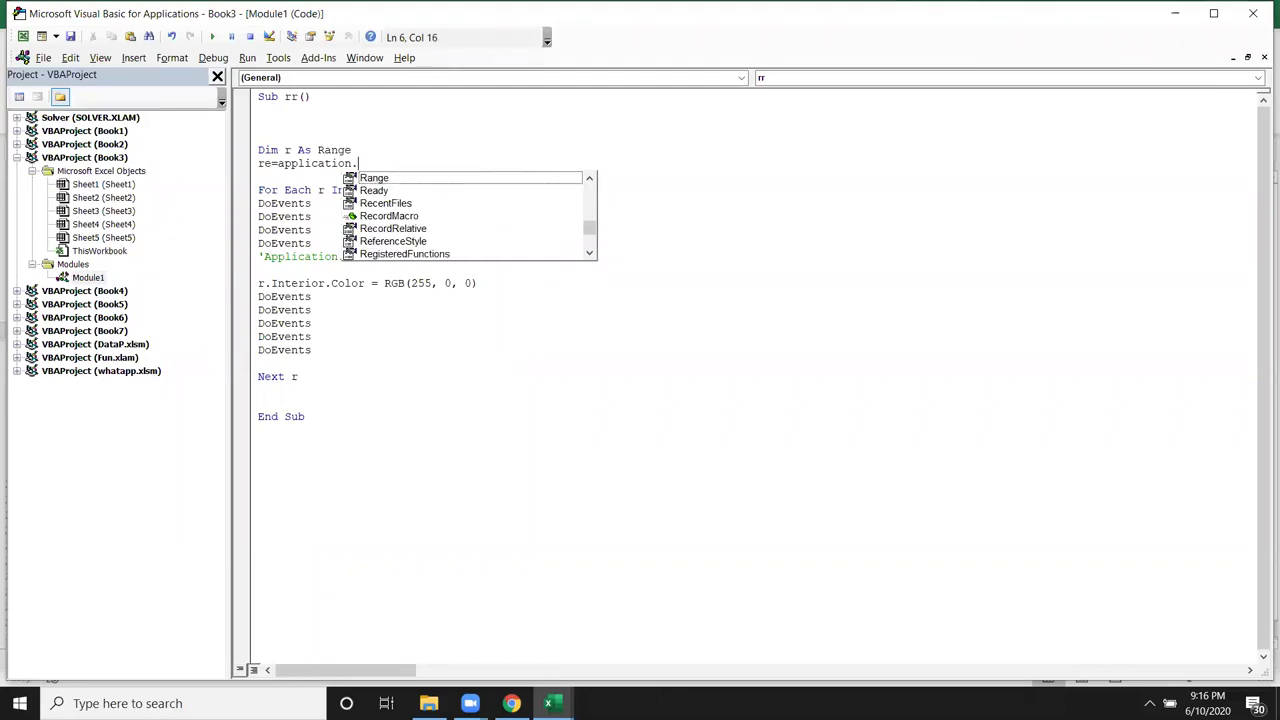
type("ra")
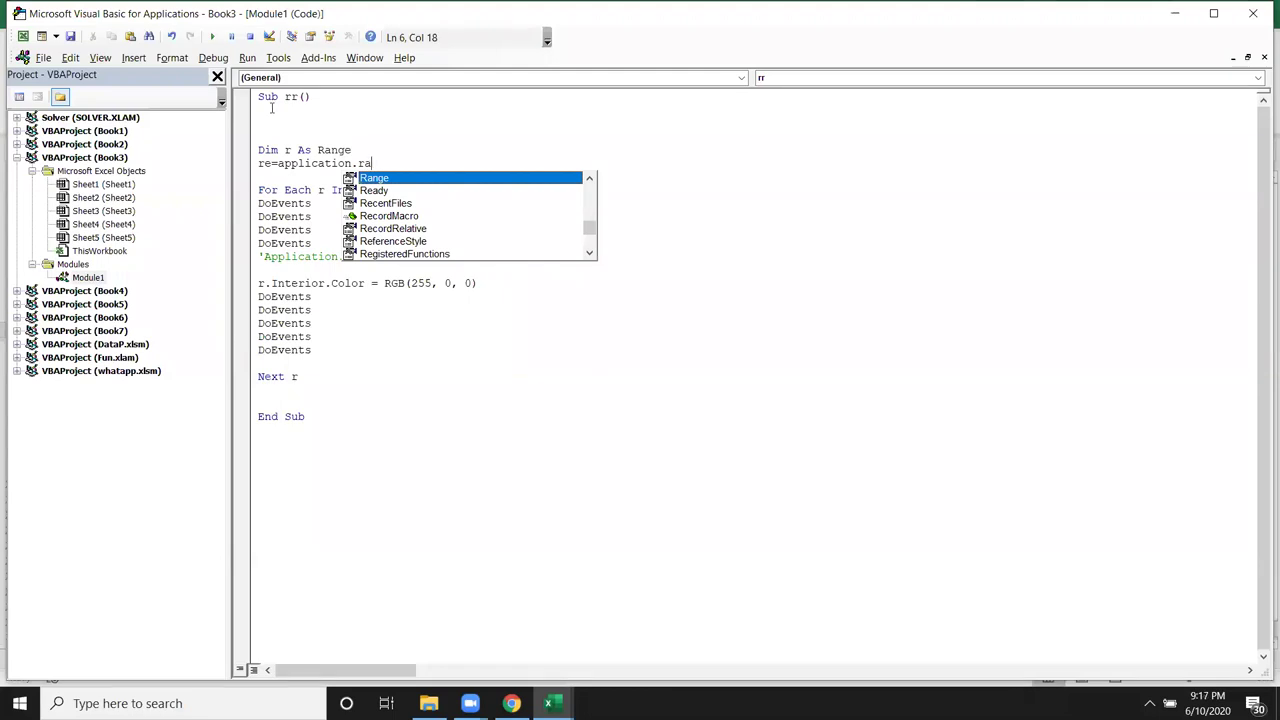
key("BackSpace")
key("BackSpace")
type("wo")
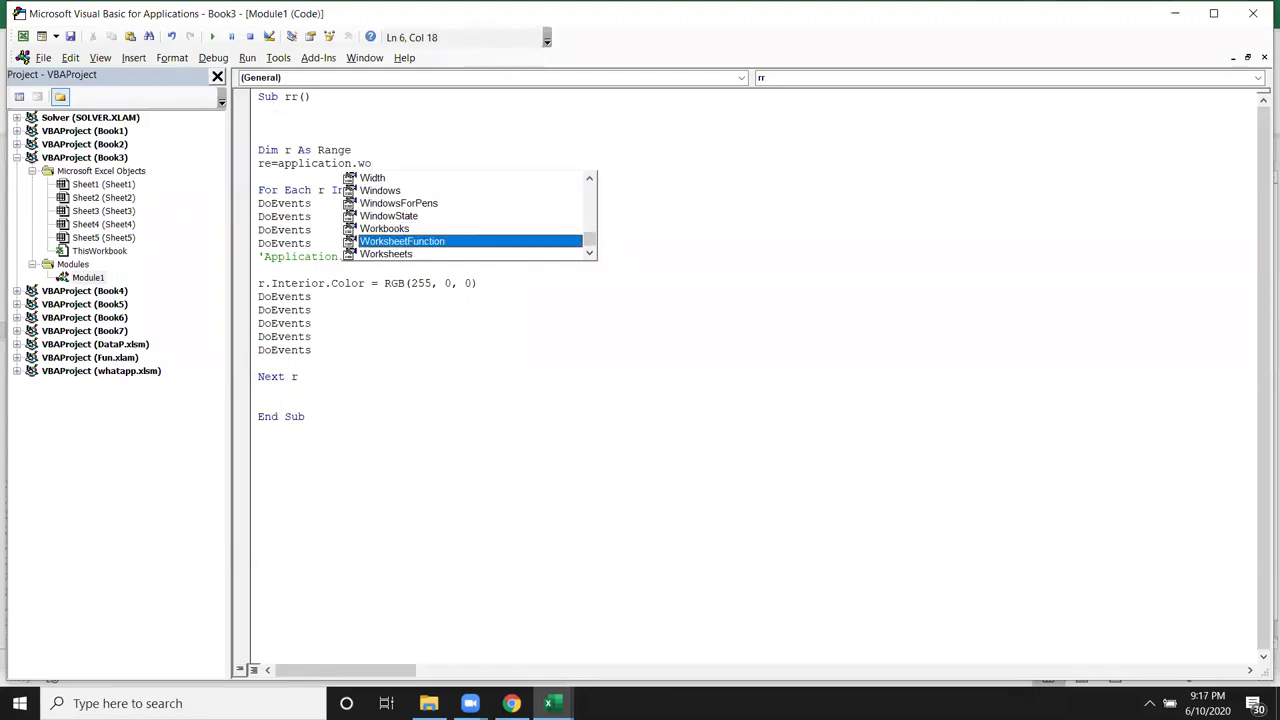
key("Tab")
type(".ra")
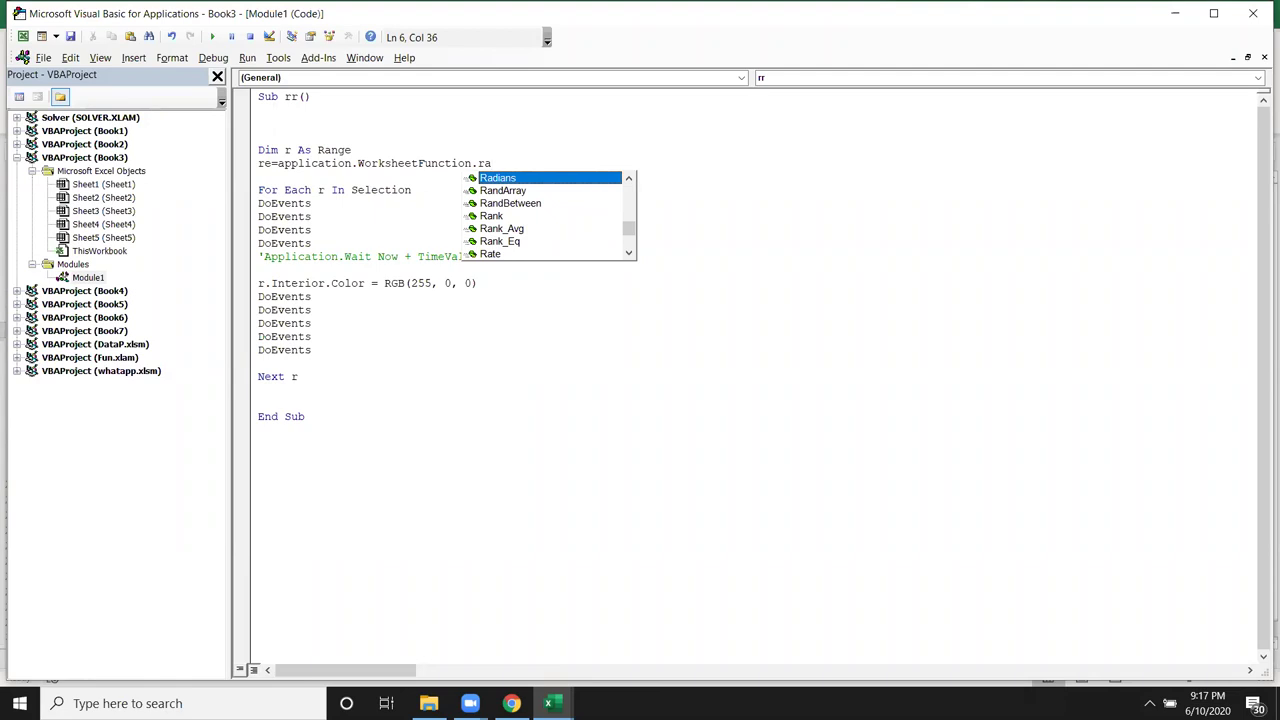
key("Down")
key("Down")
key("Tab")
type("(")
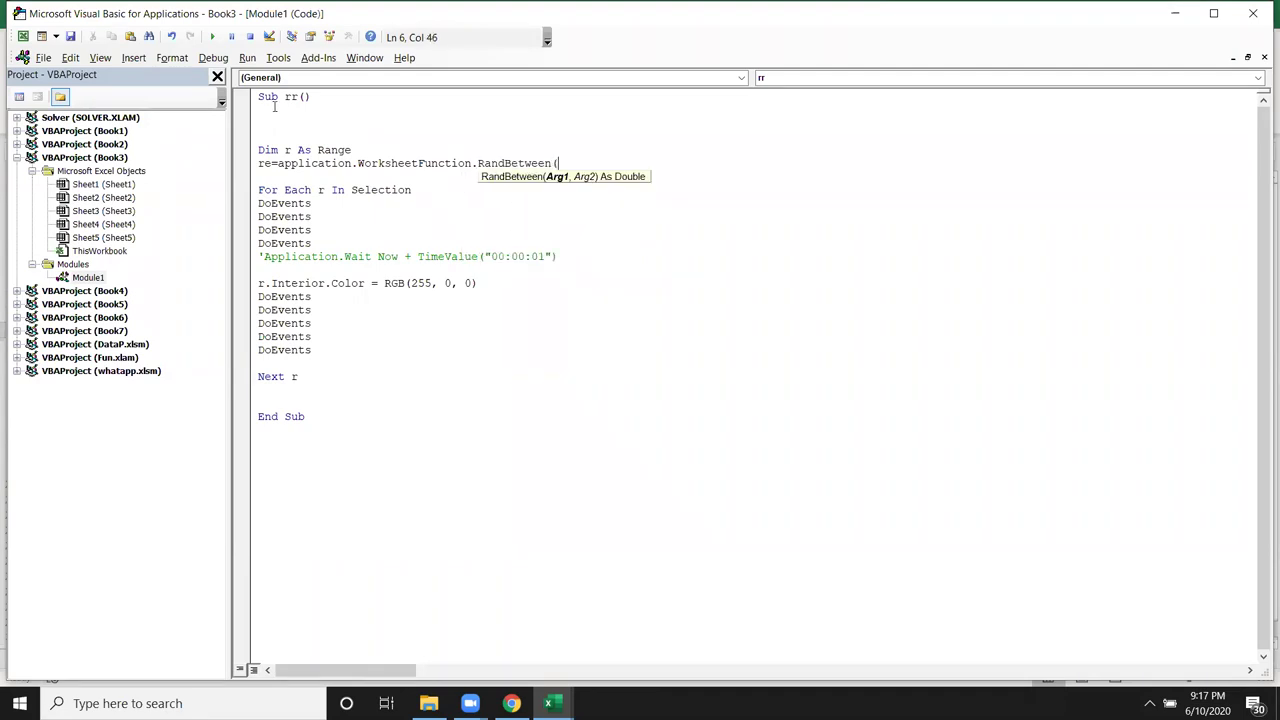
type("0, 255)")
key("Return")
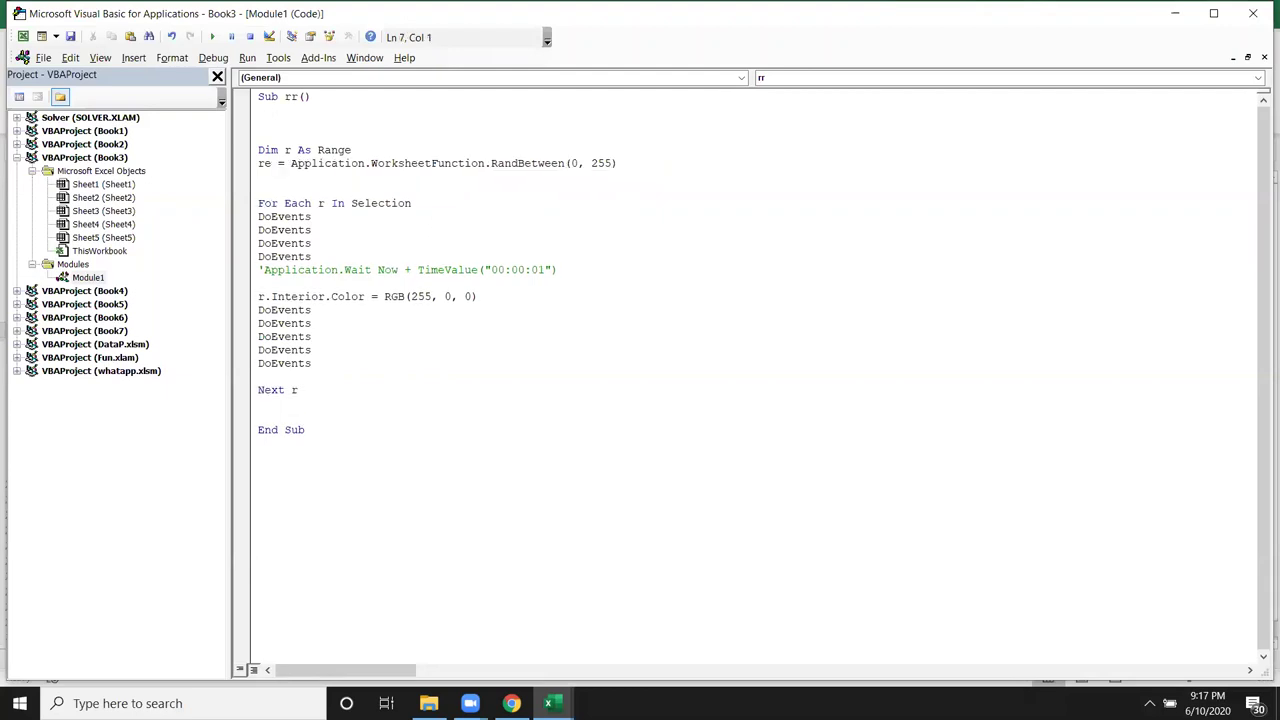
Duplicate the RandBetween line twice as matching b and g assignments.
left_click(258, 176)
key("shift+Down")
key("ctrl+c")
key("ctrl+v")
key("ctrl+v")
key("ctrl+v")
key("Up")
key("Up")
key("shift+Right")
key("shift+Right")
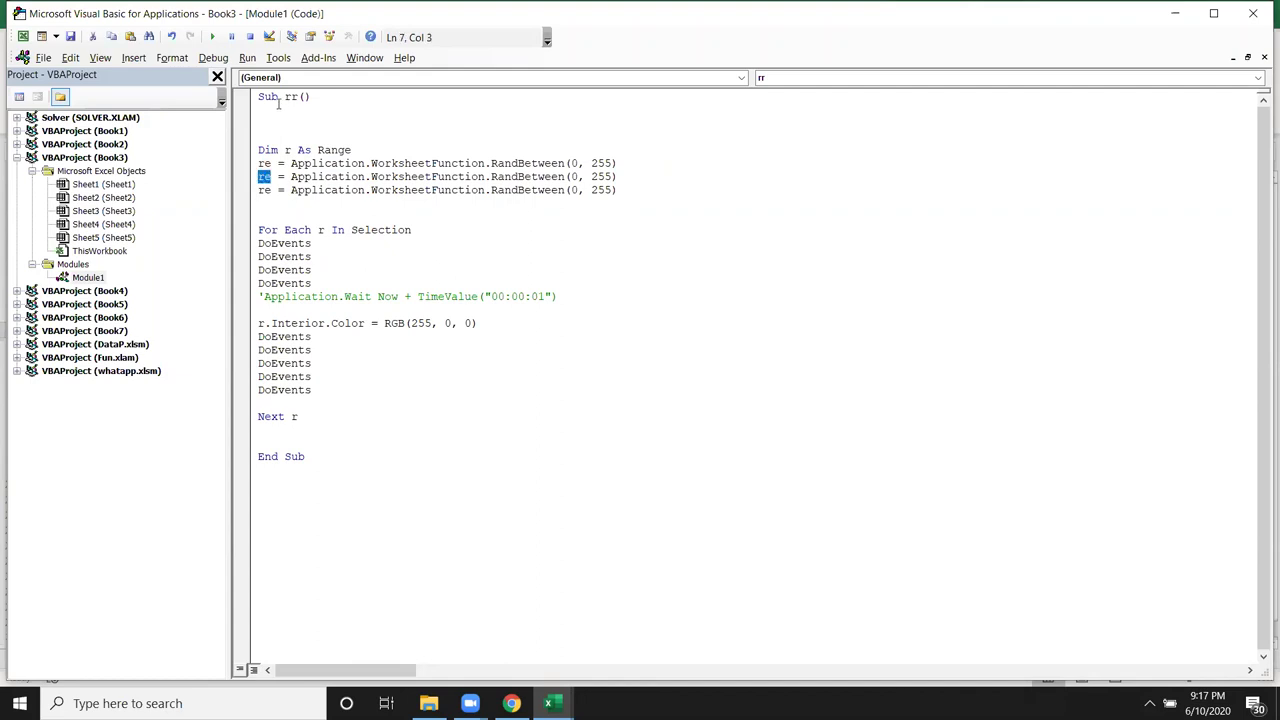
type("b")
key("Down")
key("Left")
key("shift+Right")
key("shift+Right")
type("g")
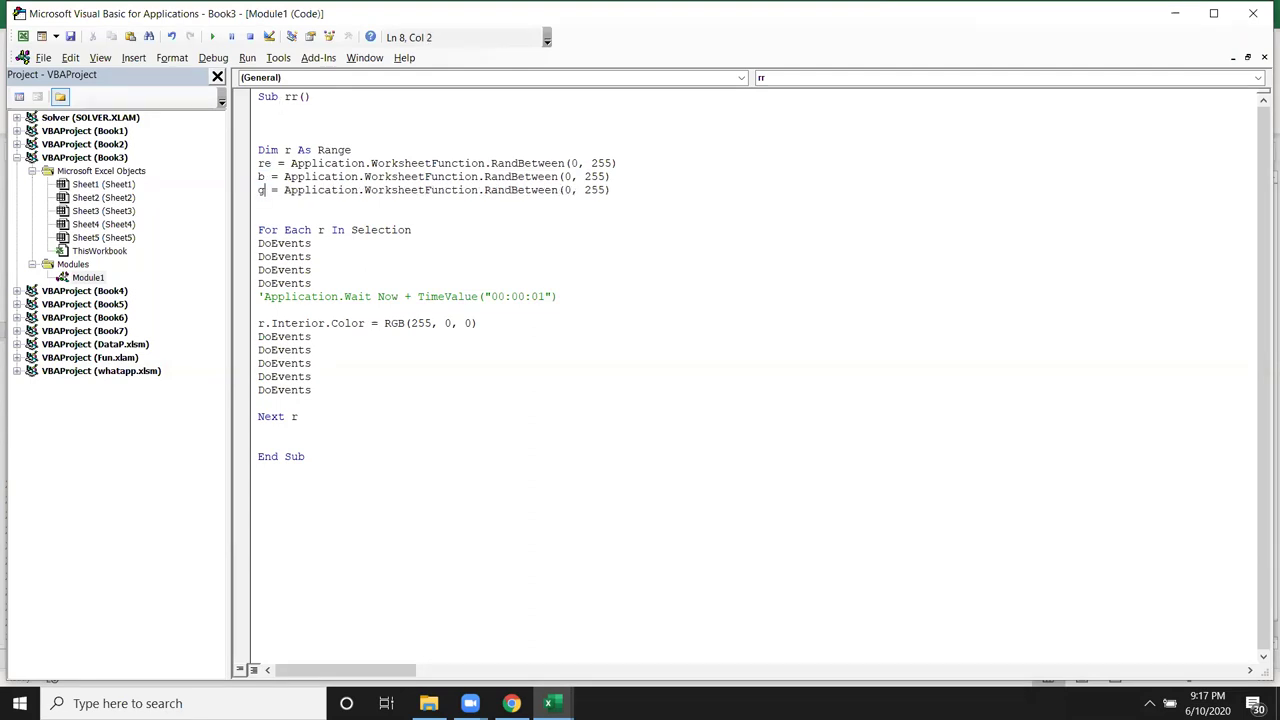
Move the three re, b, g assignment lines inside the For Each loop.
left_click(358, 199)
left_click_drag(258, 163, 294, 202)
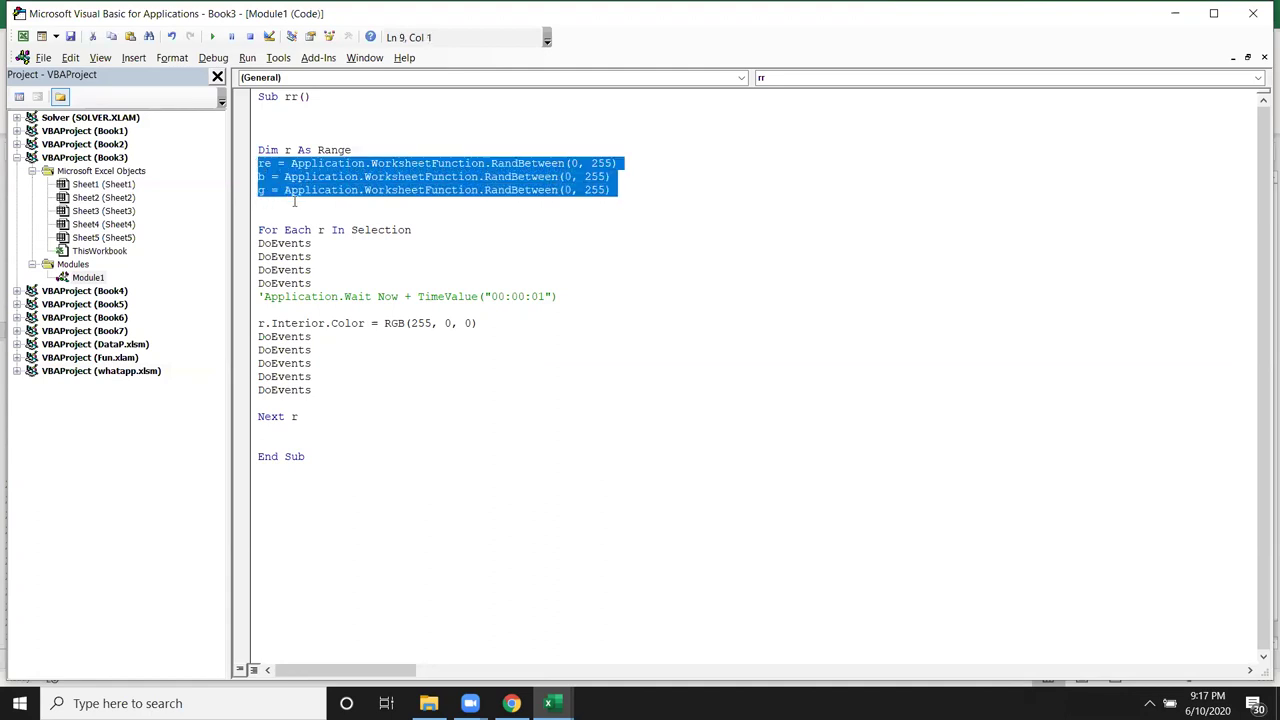
key("Delete")
left_click(422, 189)
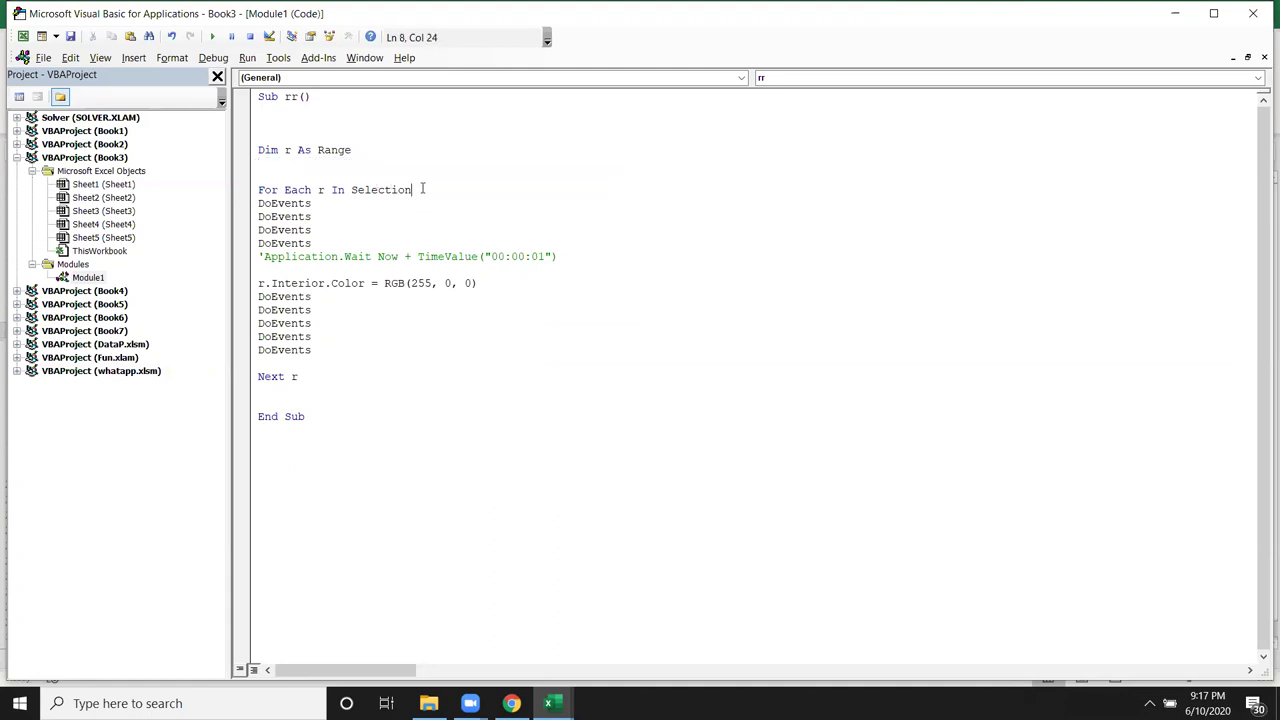
key("Return")
key("ctrl+v")
Change RGB(255, 0, 0) to RGB(re, b, g) in the fill line.
left_click(477, 377)
double_click(428, 339)
type("re")
double_click(440, 339)
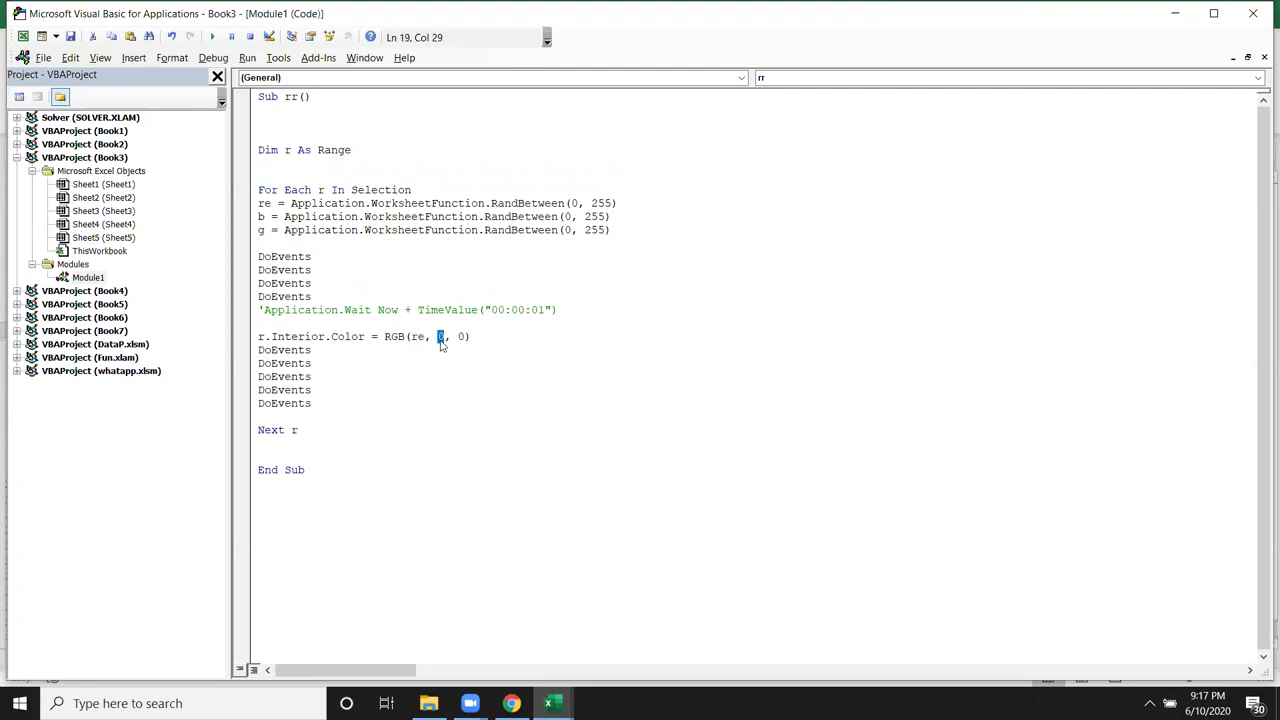
type("b")
double_click(459, 337)
type("g")
left_click(451, 360)
key("alt+F11")
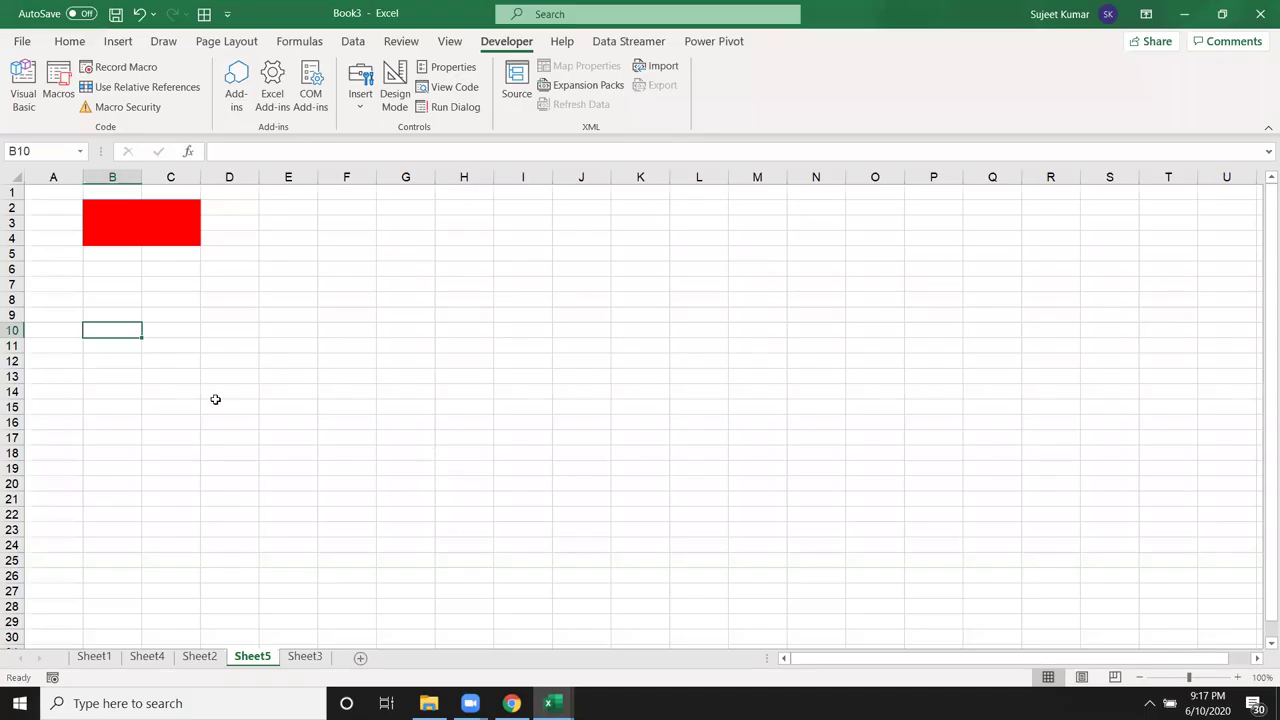
Select G2:Q22 on Sheet5 and run rr to give each cell a random colour.
mouse_move(420, 209)
left_mouse_down()
mouse_move(914, 509)
mouse_move(1007, 512)
left_mouse_up()
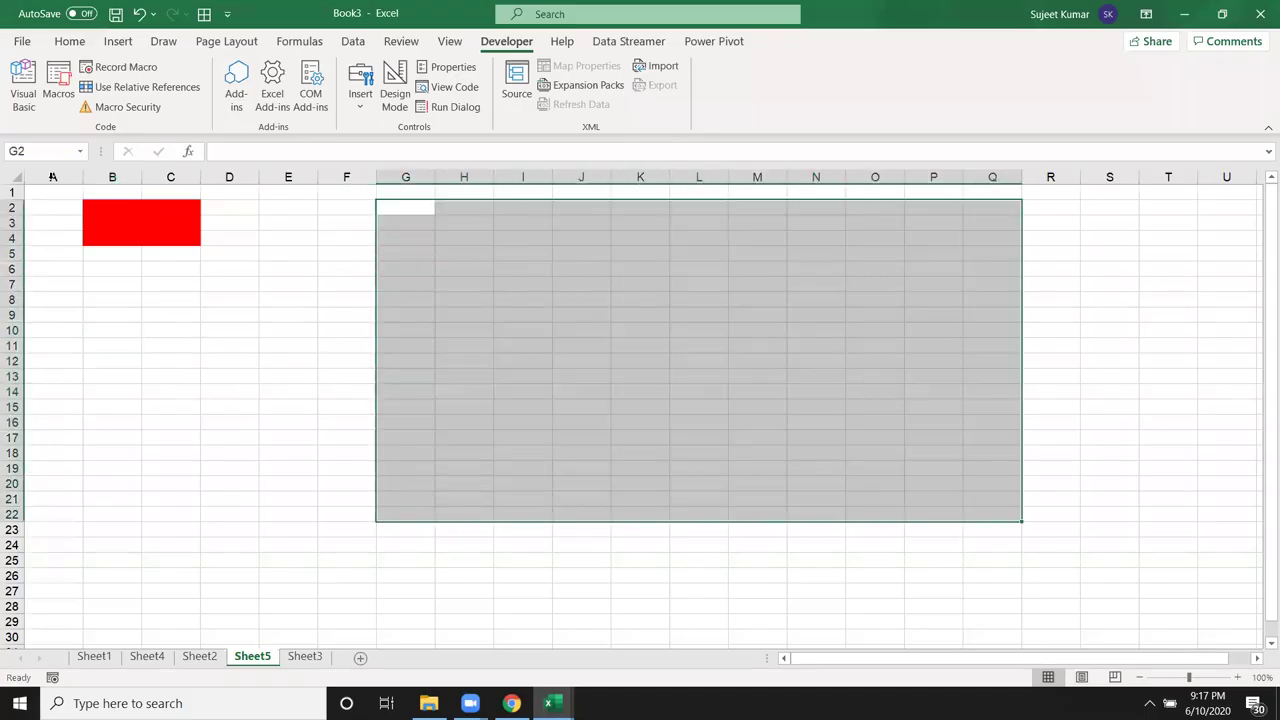
left_click(58, 85)
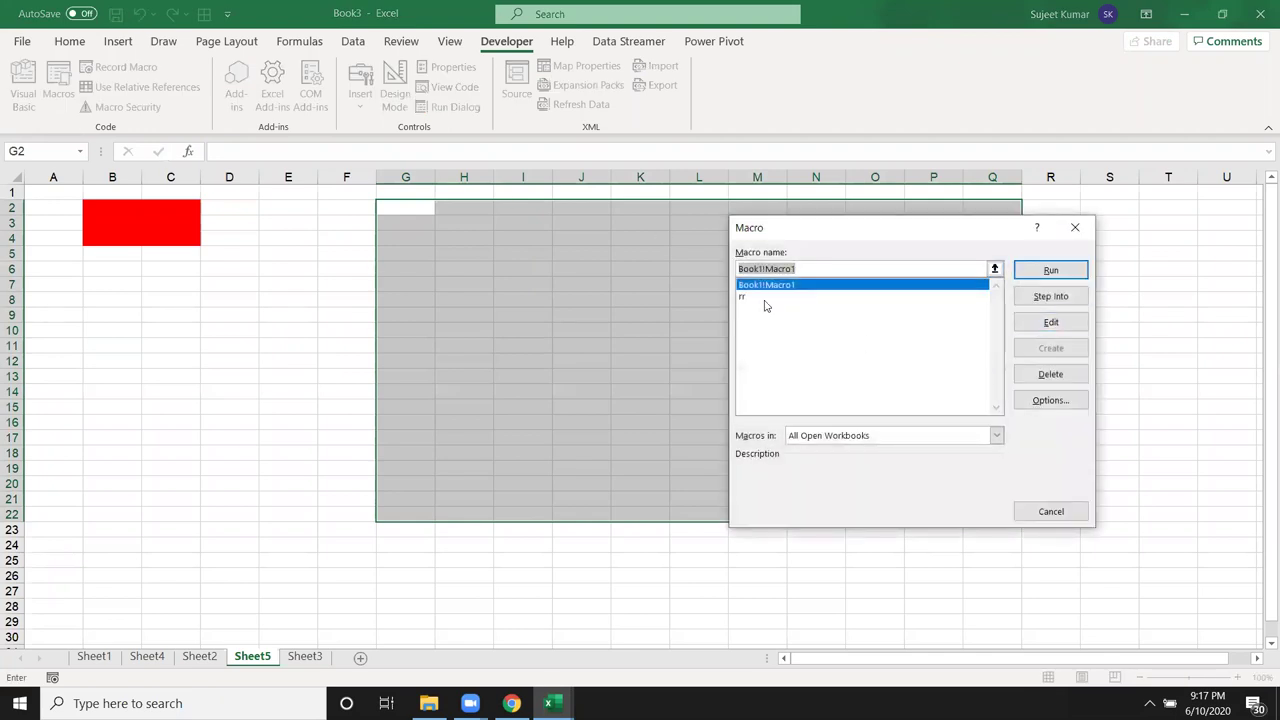
left_click(764, 298)
left_click(1051, 271)
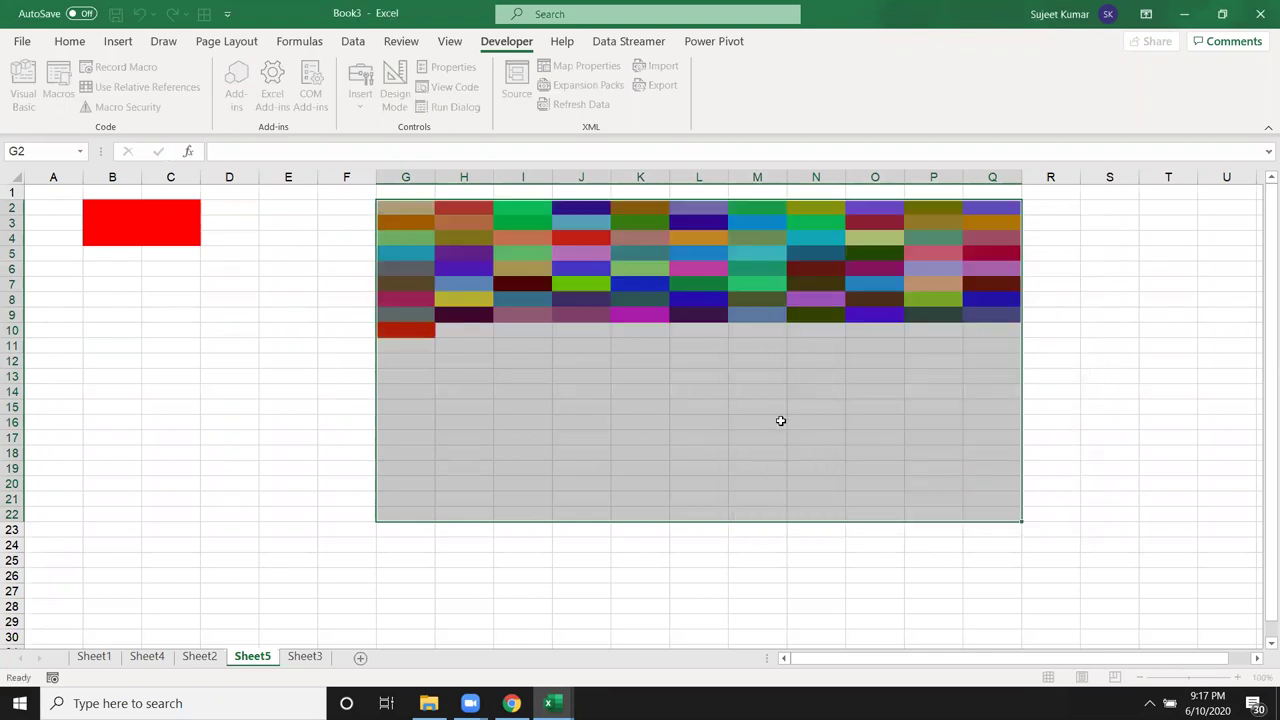
left_click(290, 394)
In Book1, start and then stop the Sales chart colour animation with Play / Stop.
mouse_move(548, 703)
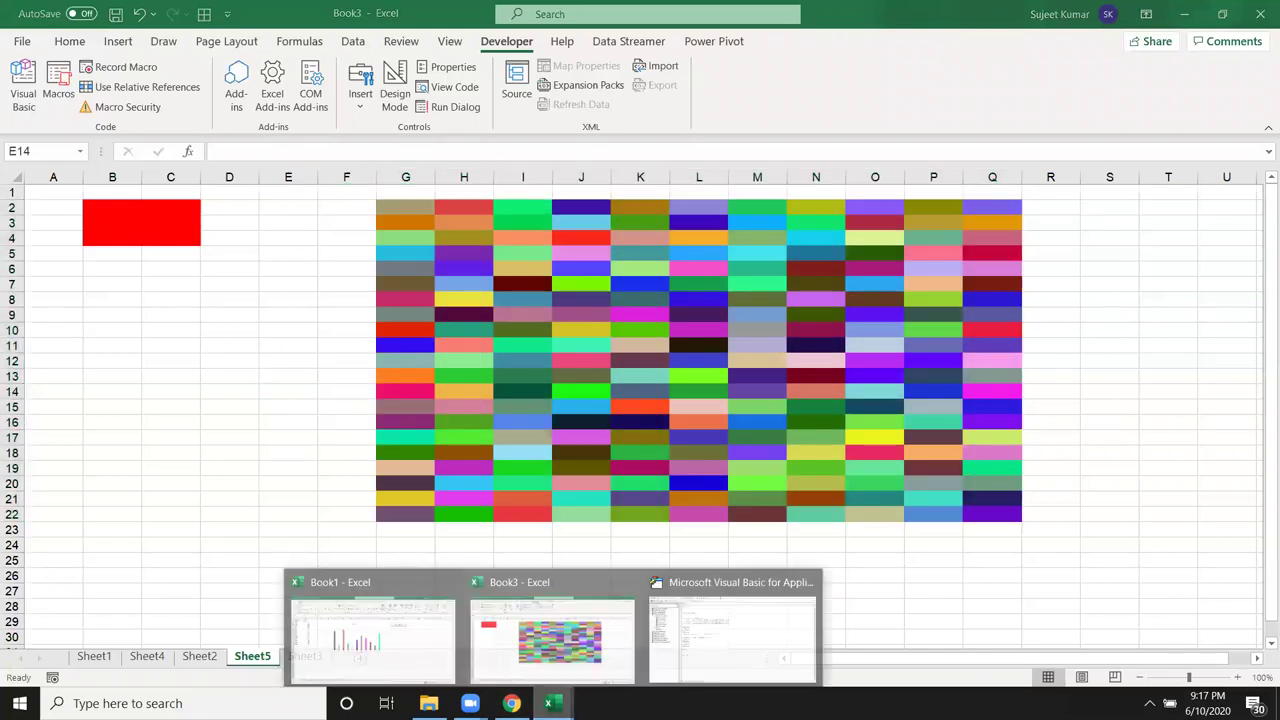
left_click(441, 654)
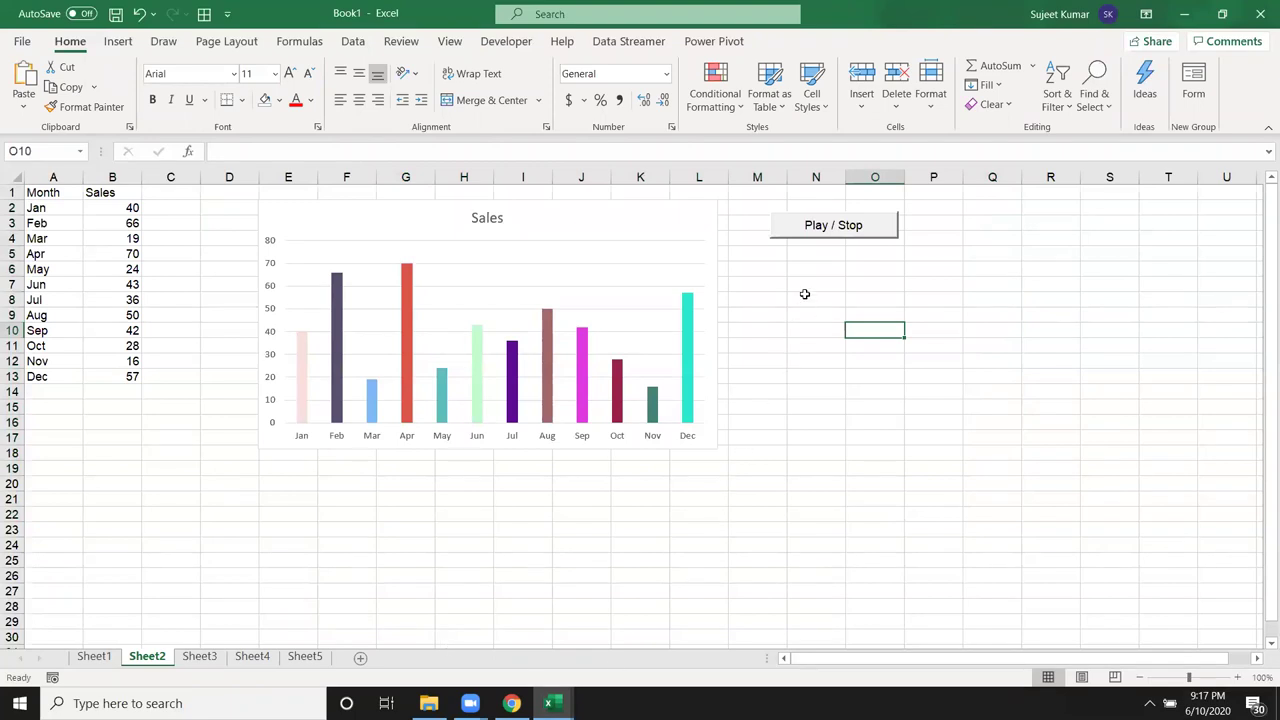
left_click(819, 232)
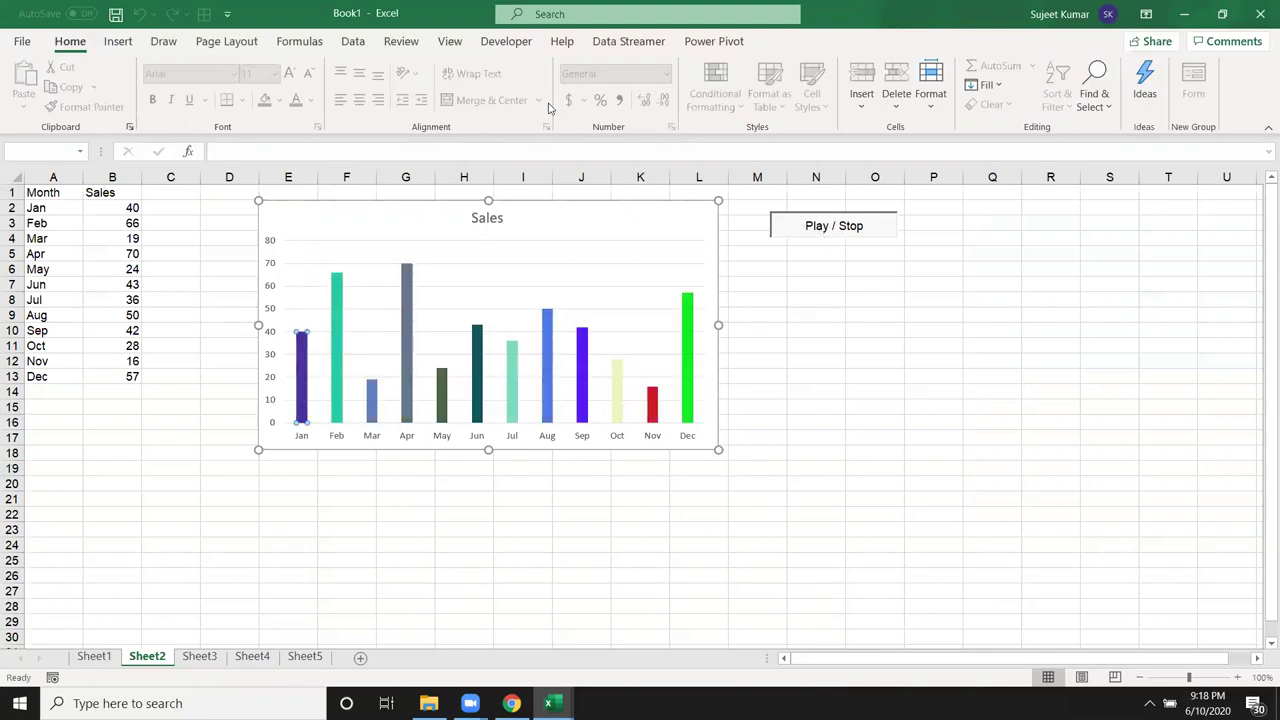
left_click(797, 224)
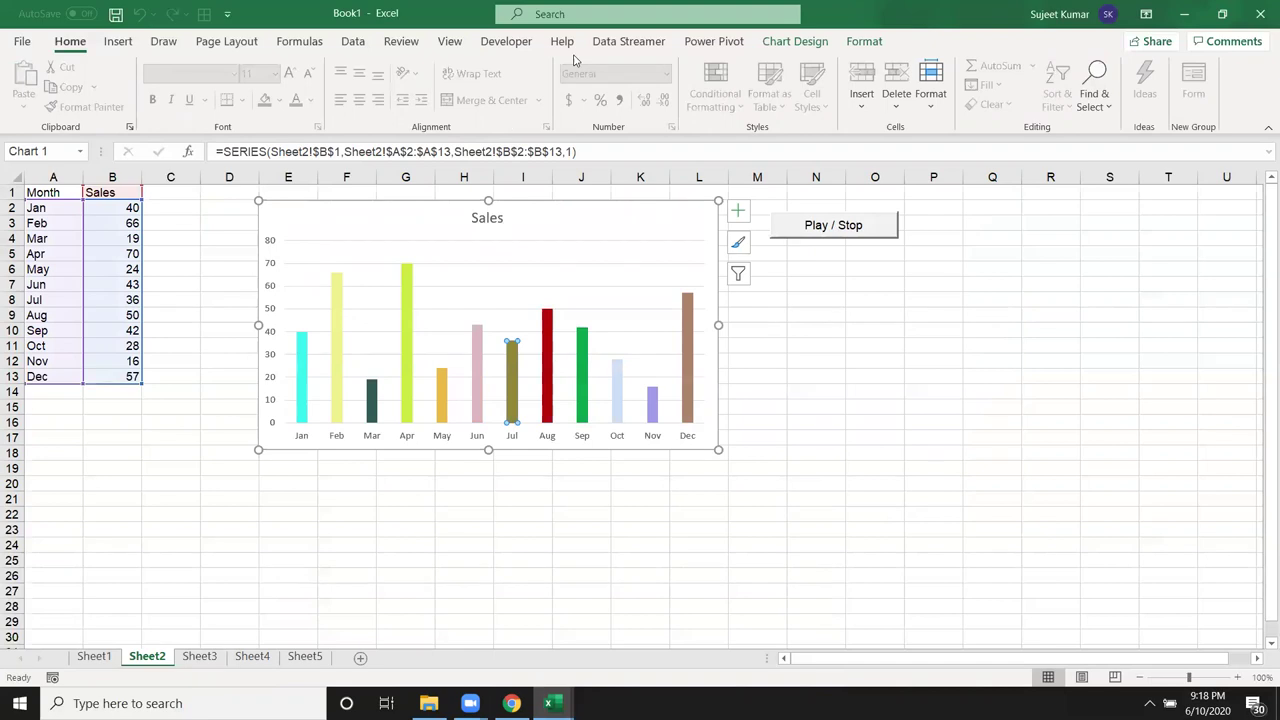
Turn on Design Mode and open the Play / Stop toggle's ToggleButton1_Click code.
left_click(510, 42)
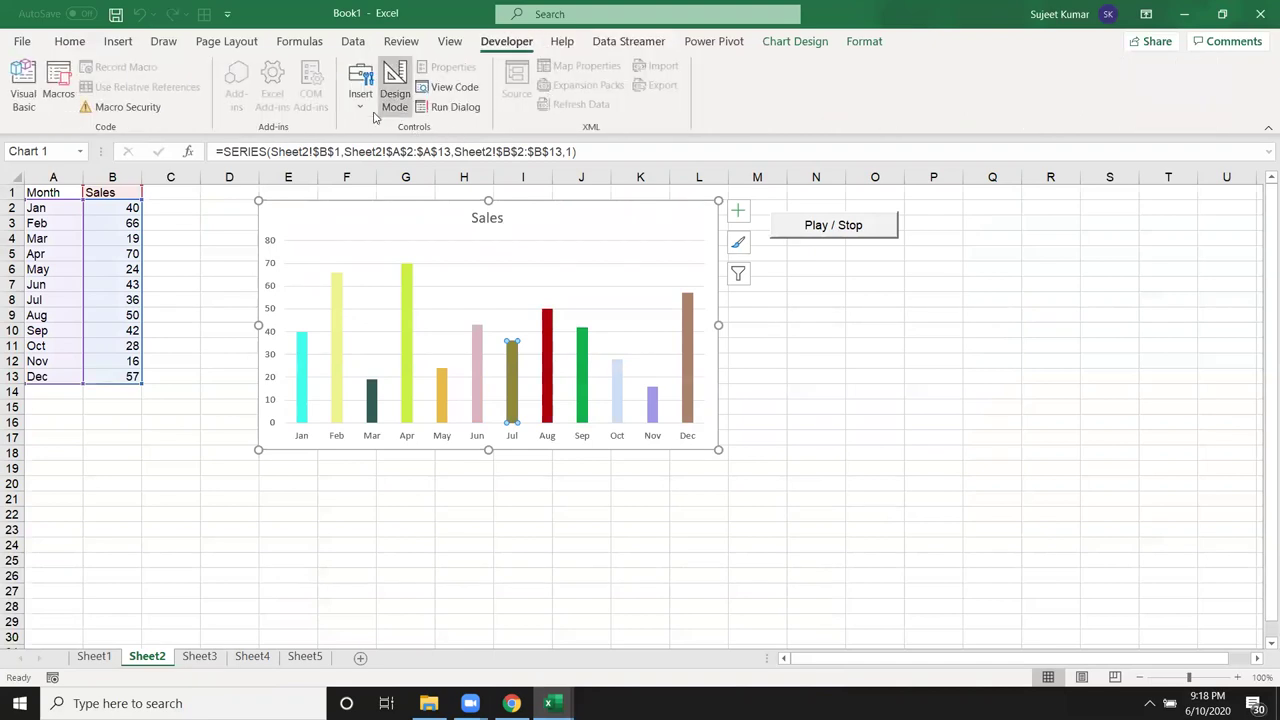
left_click(360, 85)
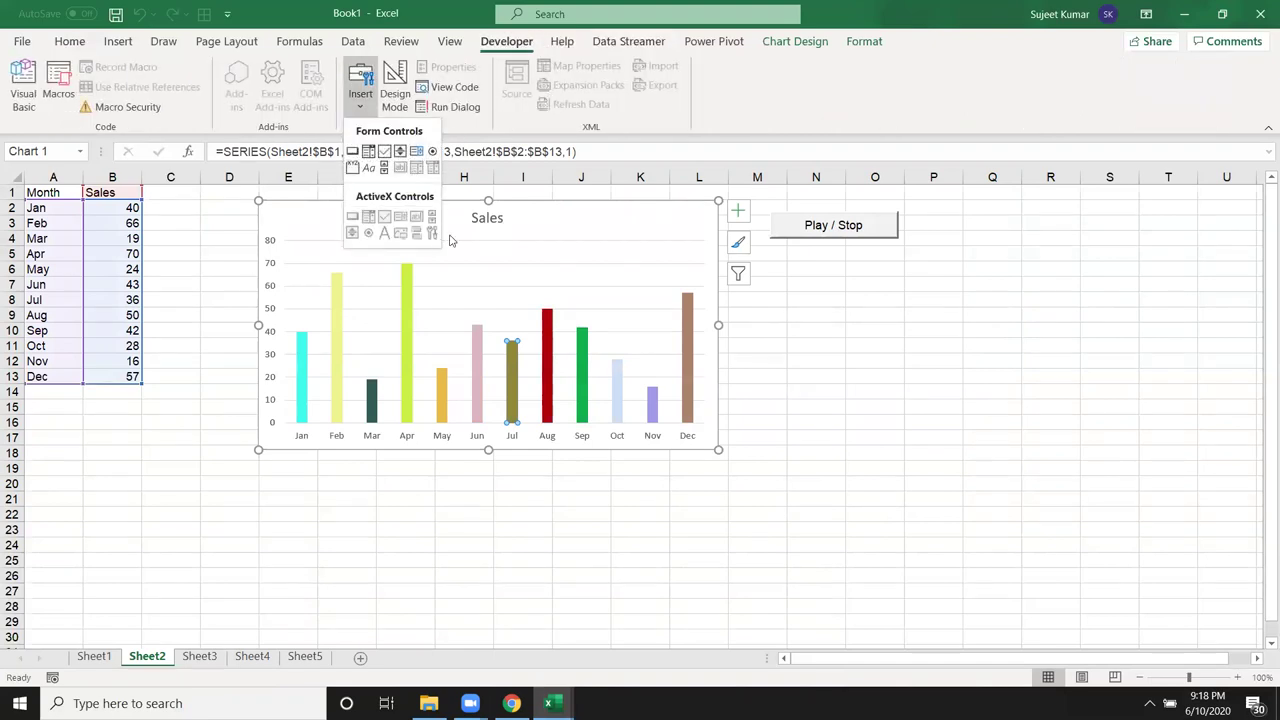
left_click(525, 145)
left_click(395, 93)
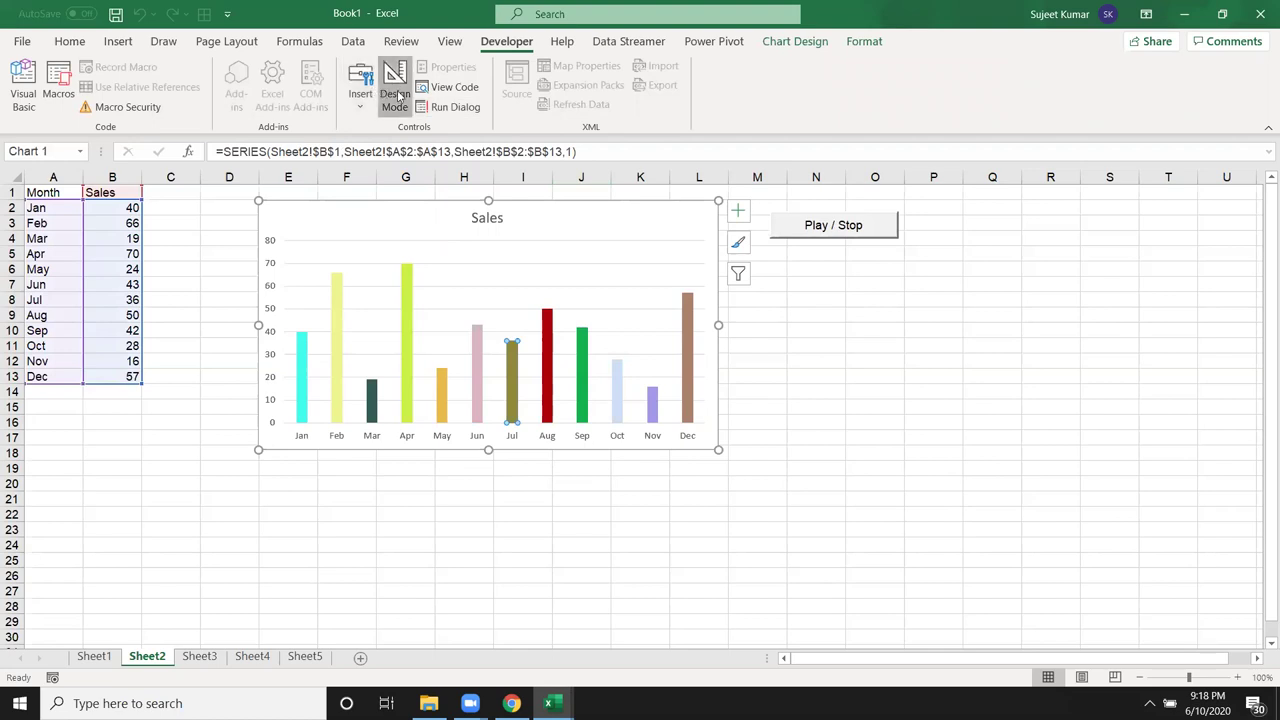
double_click(792, 229)
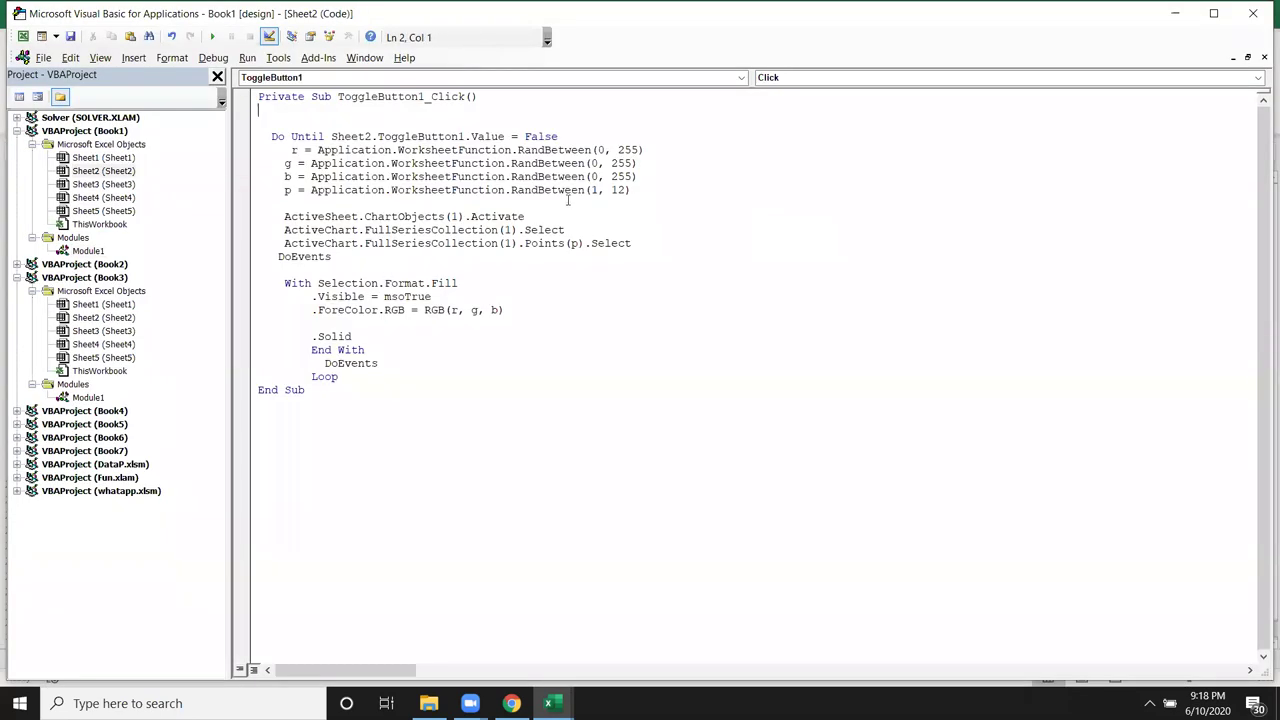
Review the random r, g, b and point p assignments in ToggleButton1_Click.
left_click(510, 313)
left_click_drag(291, 149, 474, 198)
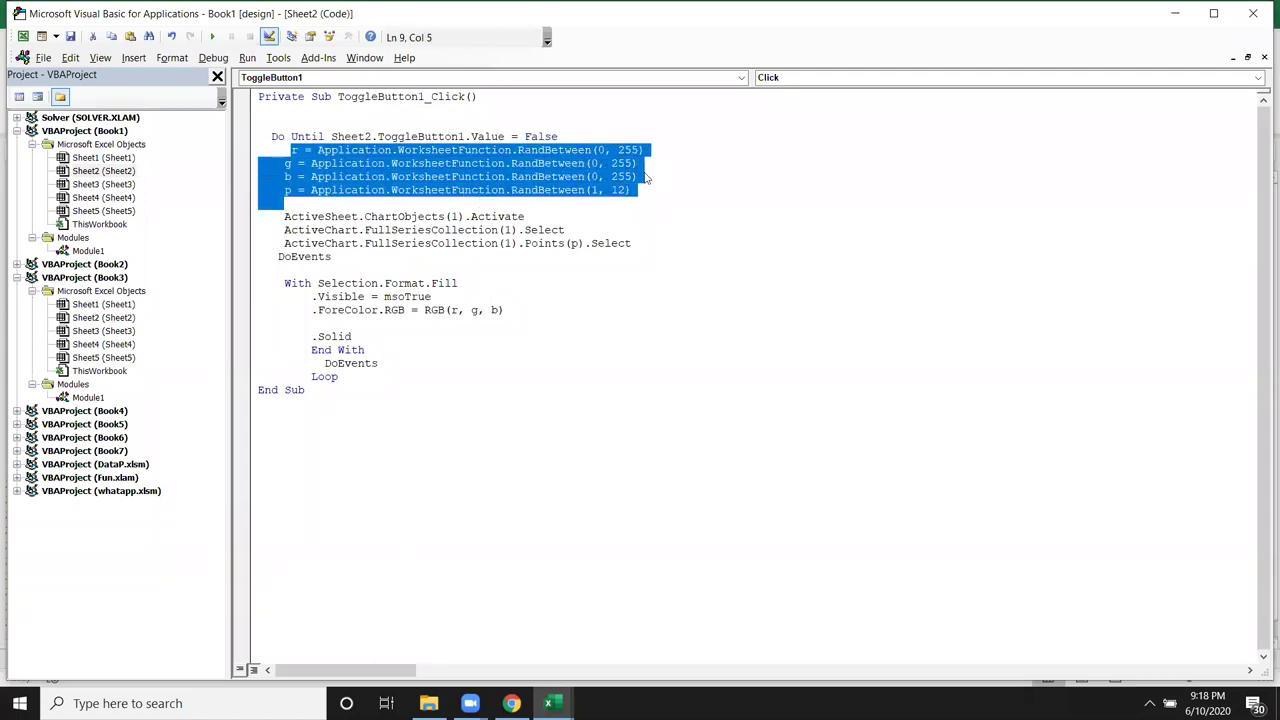
left_click_drag(646, 177, 273, 174)
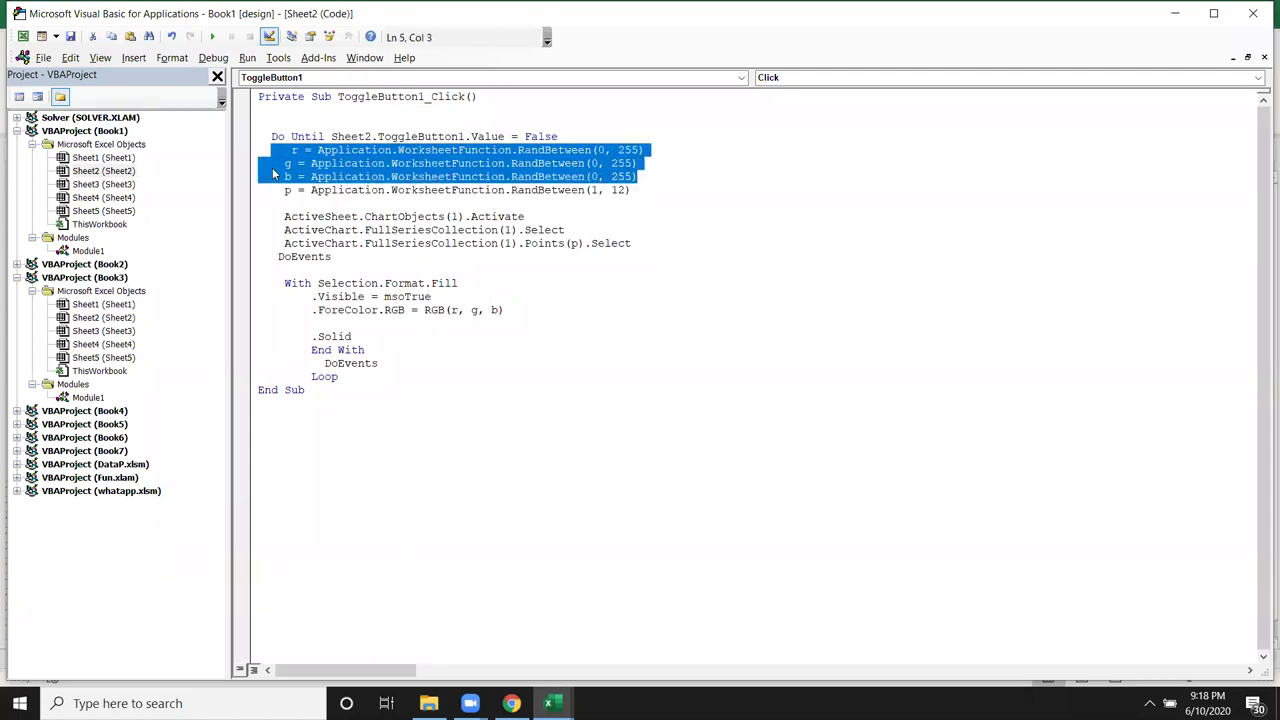
left_click_drag(660, 189, 285, 190)
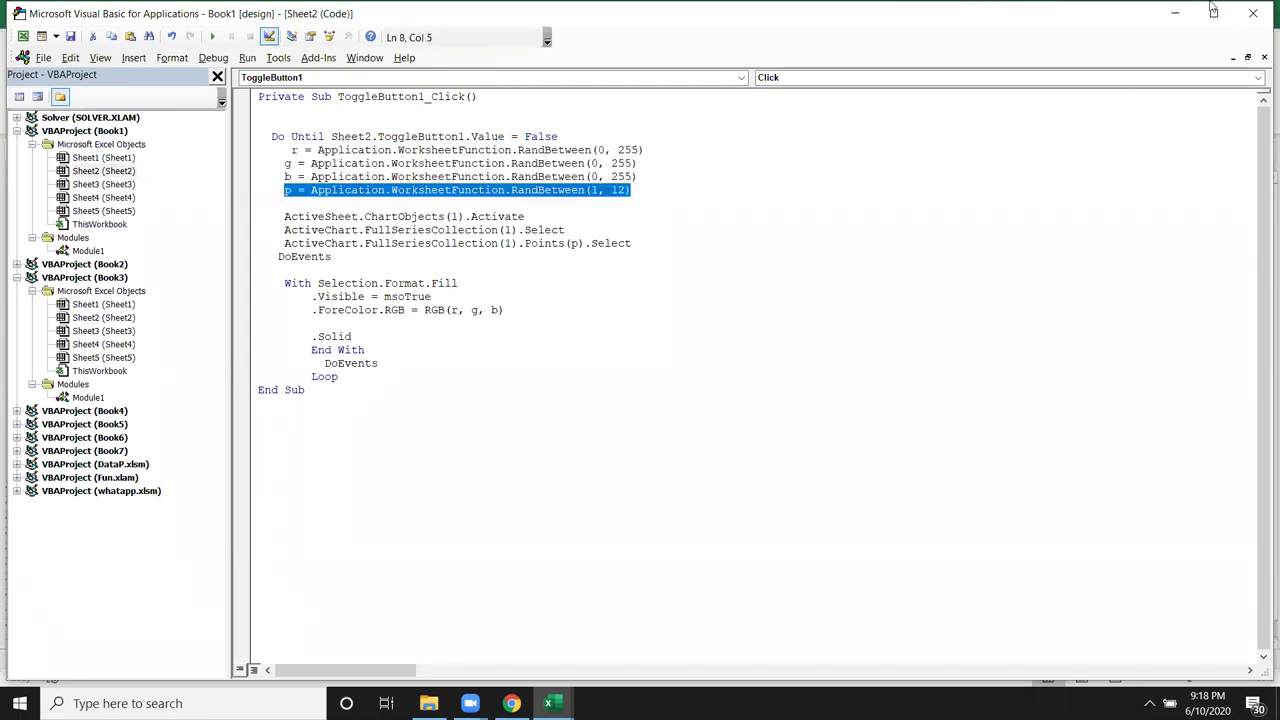
left_click(1175, 13)
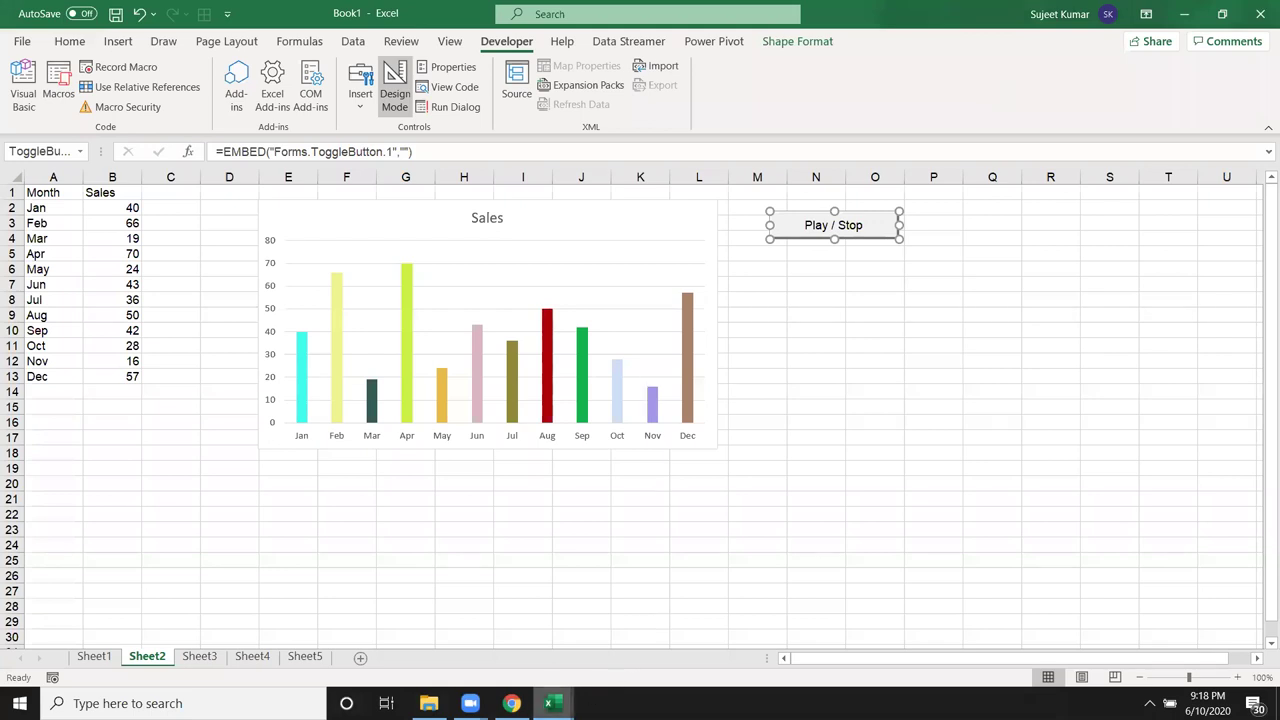
mouse_move(552, 705)
left_click(724, 668)
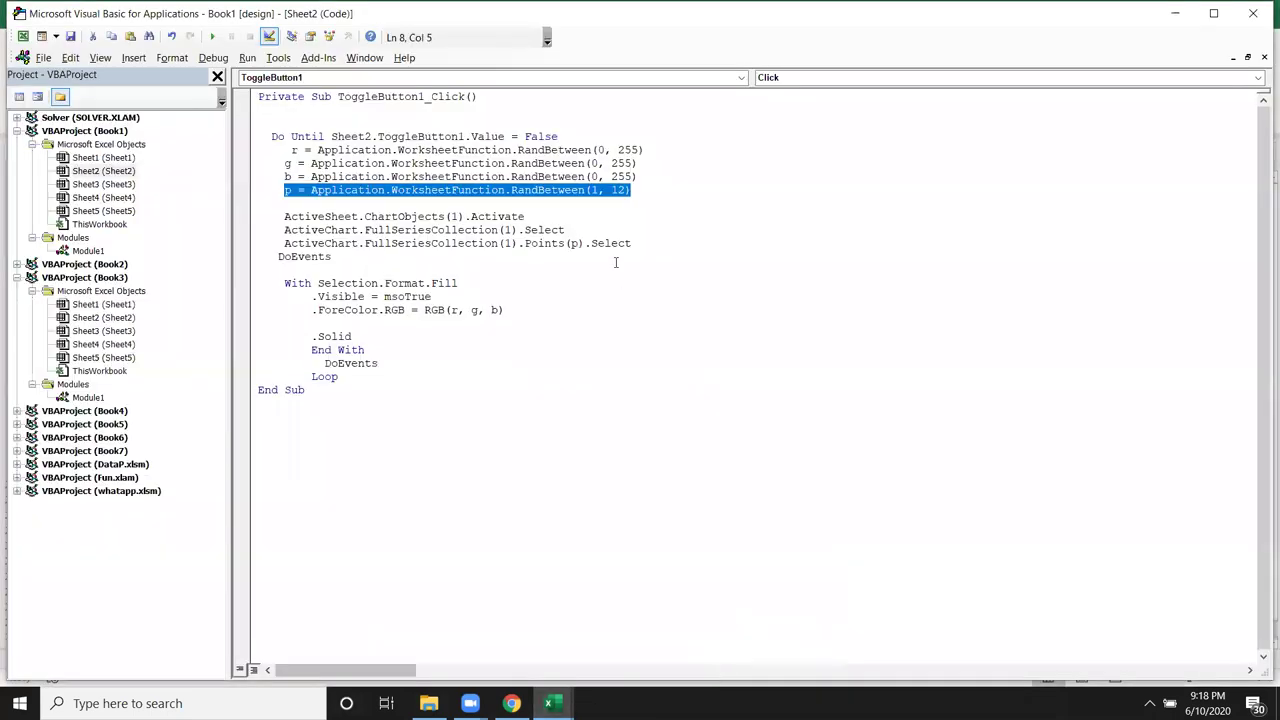
Inspect the chart point, RGB fill and DoEvents code, then maximize and minimize the editor.
left_click_drag(632, 190, 391, 190)
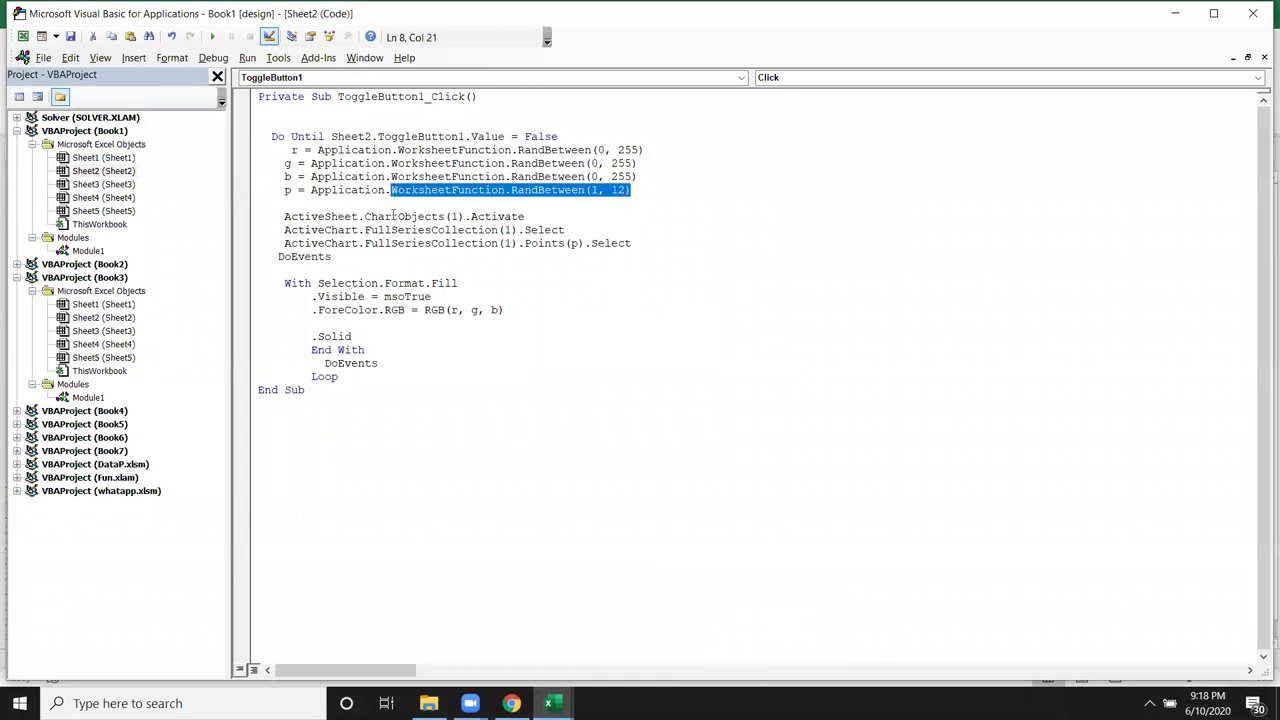
double_click(393, 216)
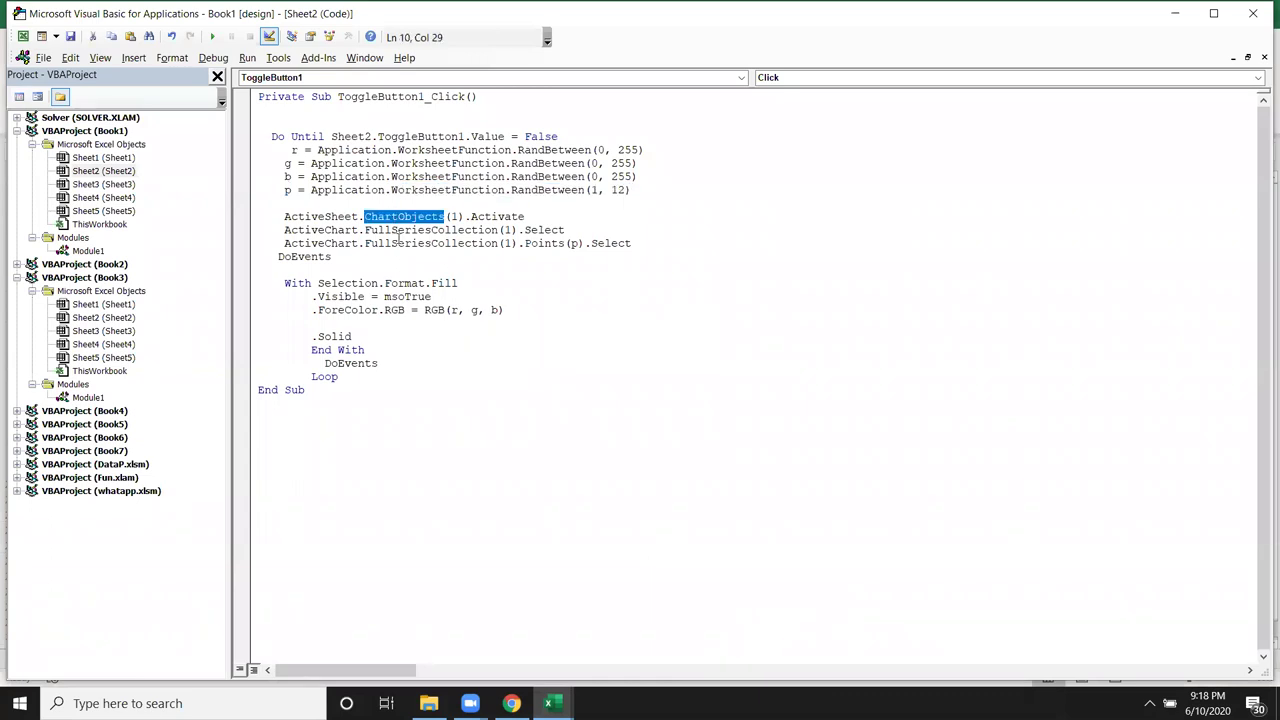
double_click(400, 243)
double_click(574, 243)
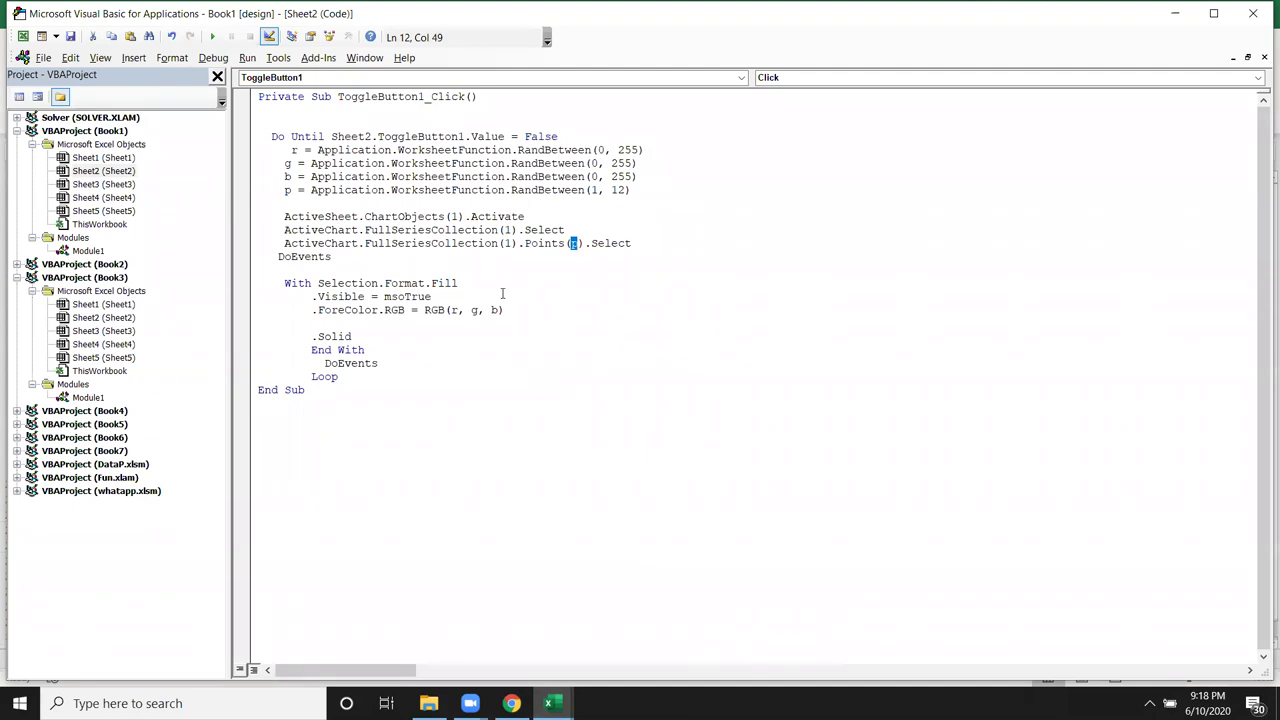
double_click(318, 257)
left_click(289, 283)
left_click_drag(289, 283, 446, 310)
left_click(453, 310)
double_click(453, 310)
double_click(493, 310)
left_click(398, 358)
left_click_drag(398, 363, 318, 364)
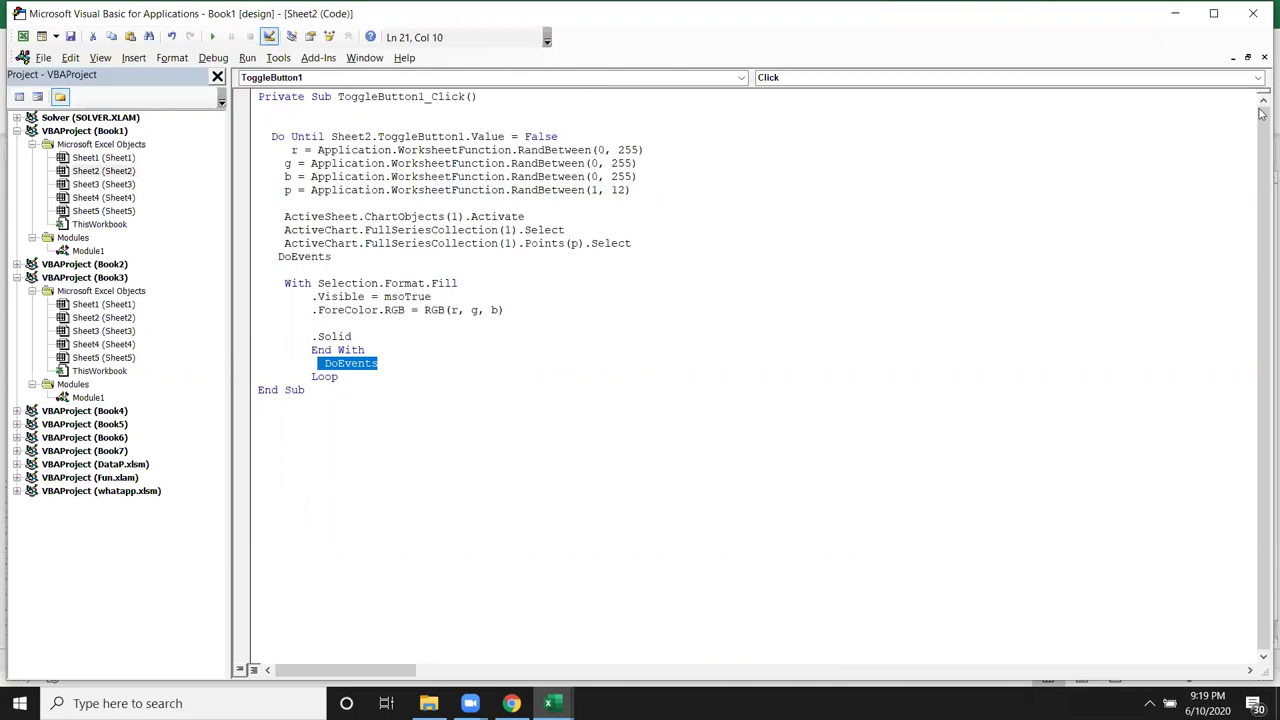
left_click(1207, 24)
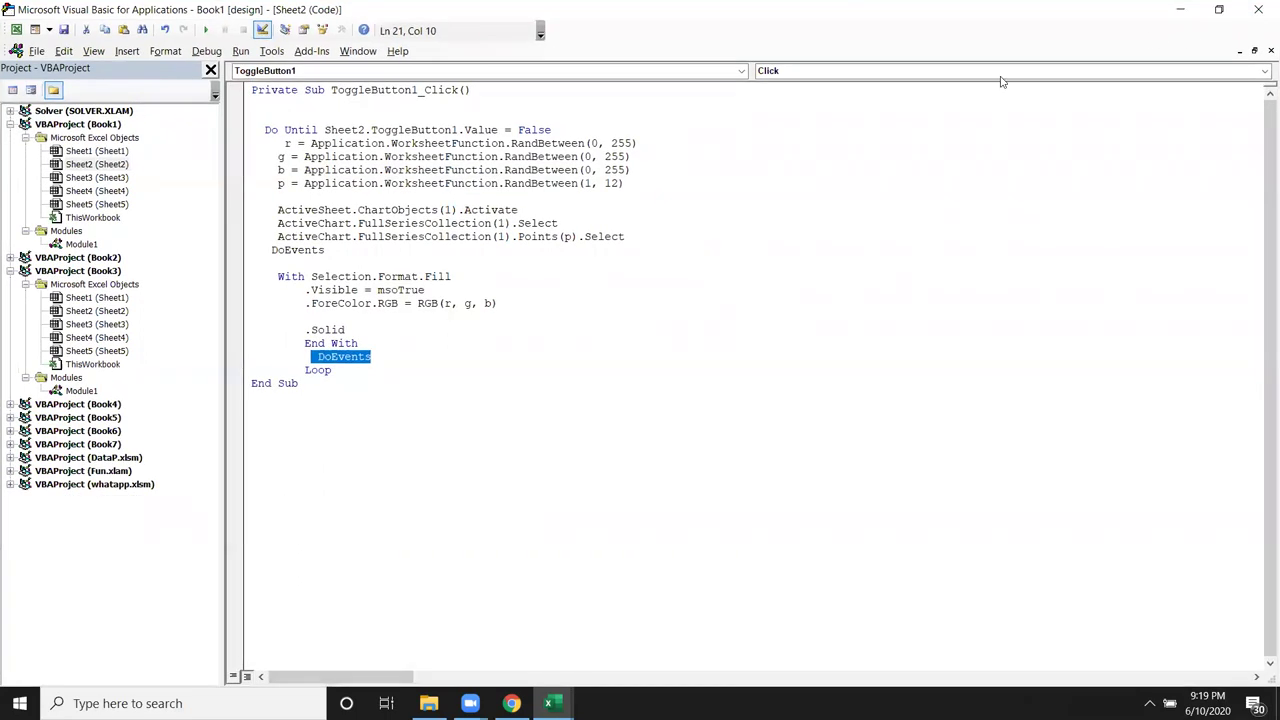
left_click(1180, 9)
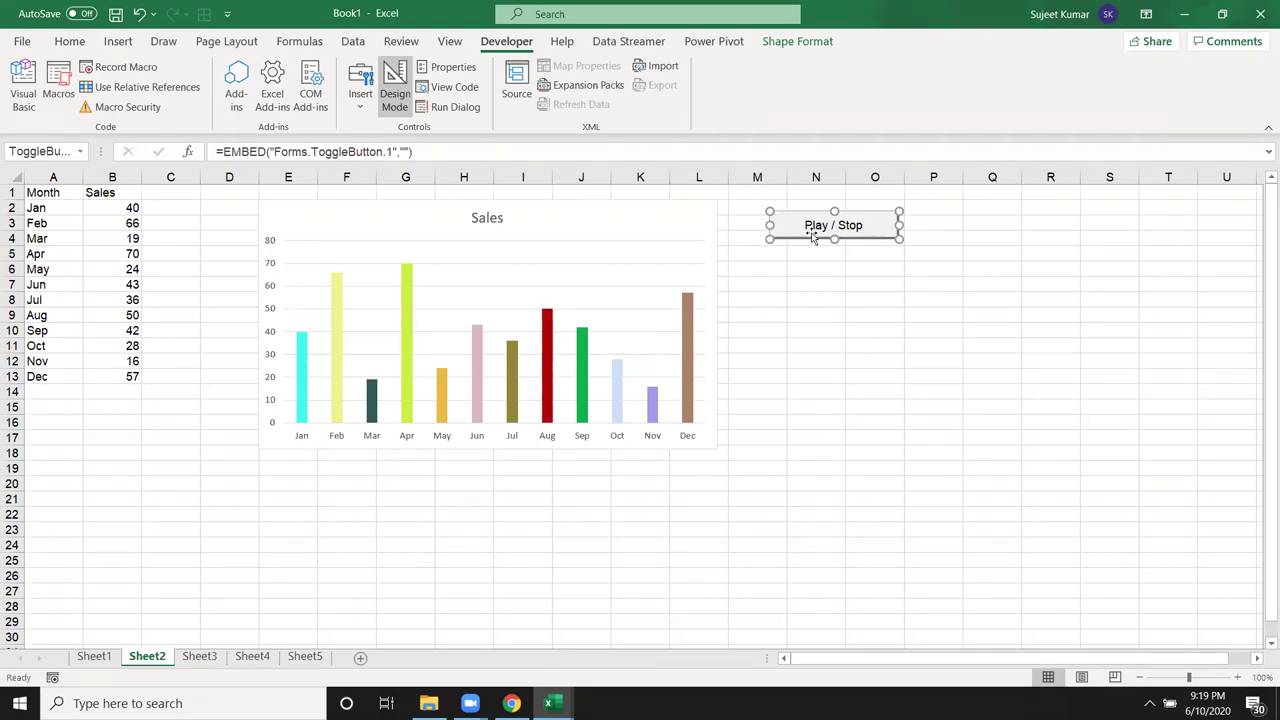
mouse_move(548, 703)
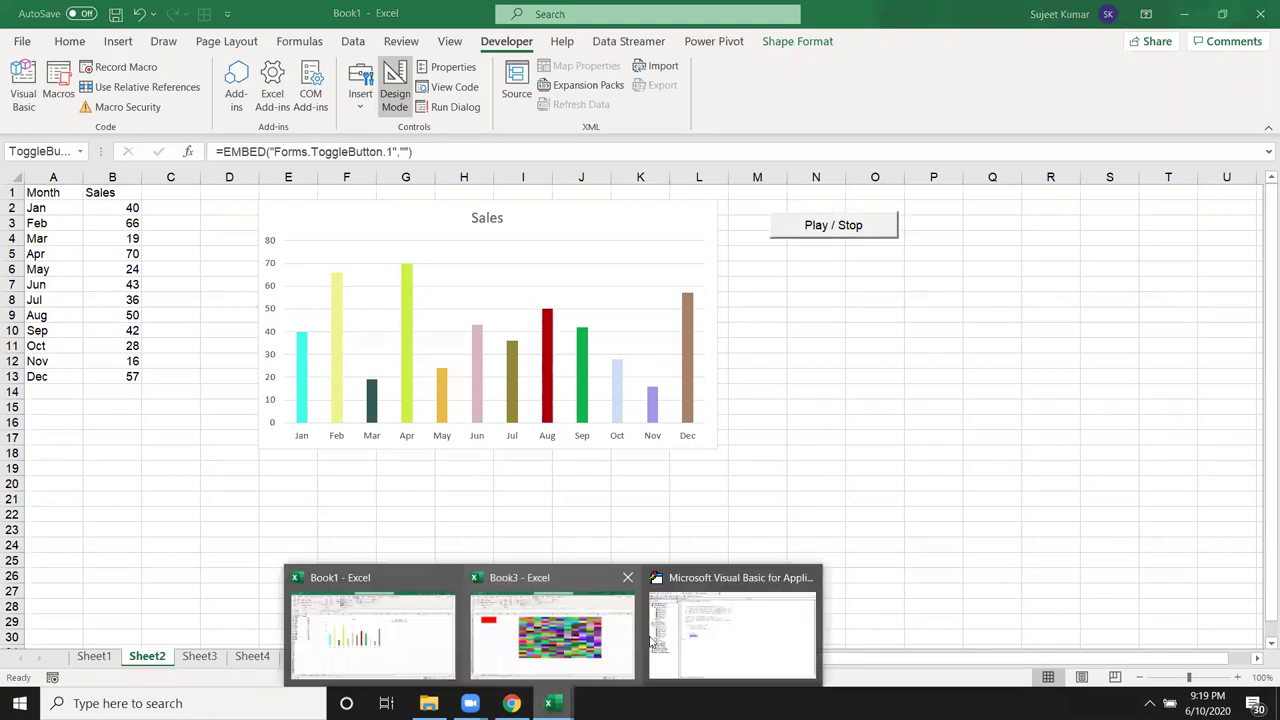
left_click(669, 634)
double_click(300, 130)
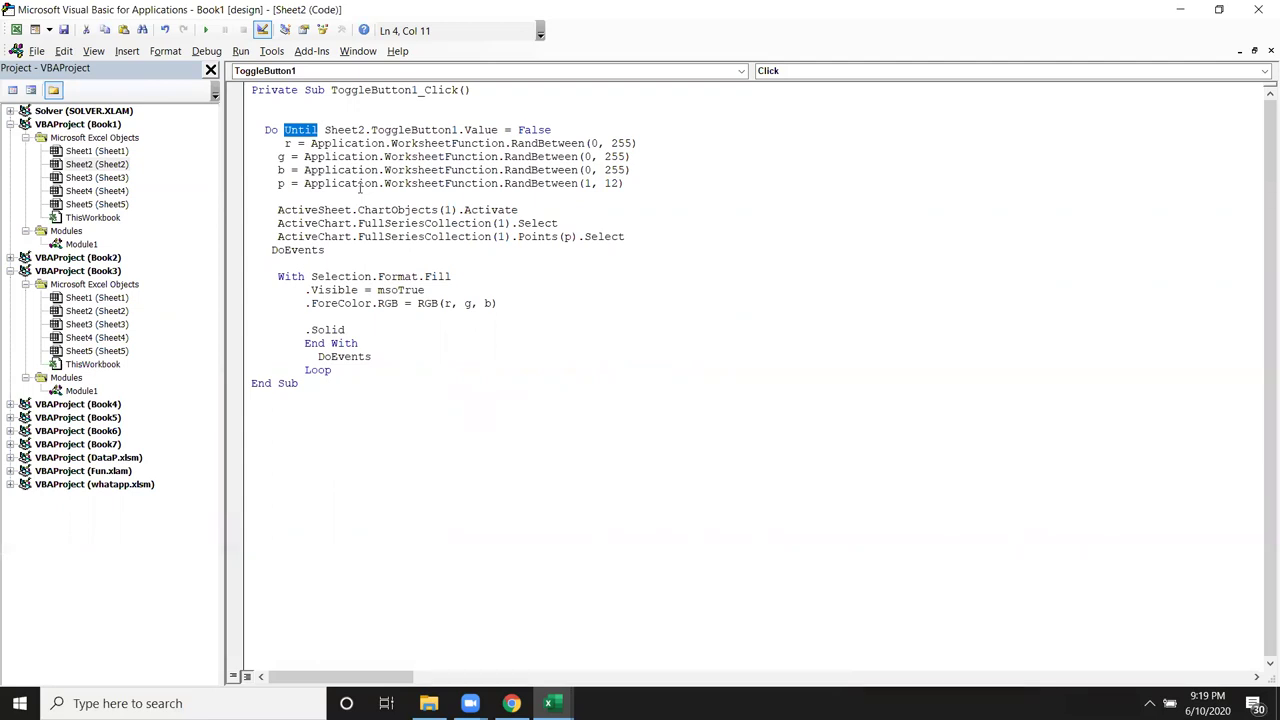
left_click(325, 130)
left_click_drag(325, 130, 338, 143)
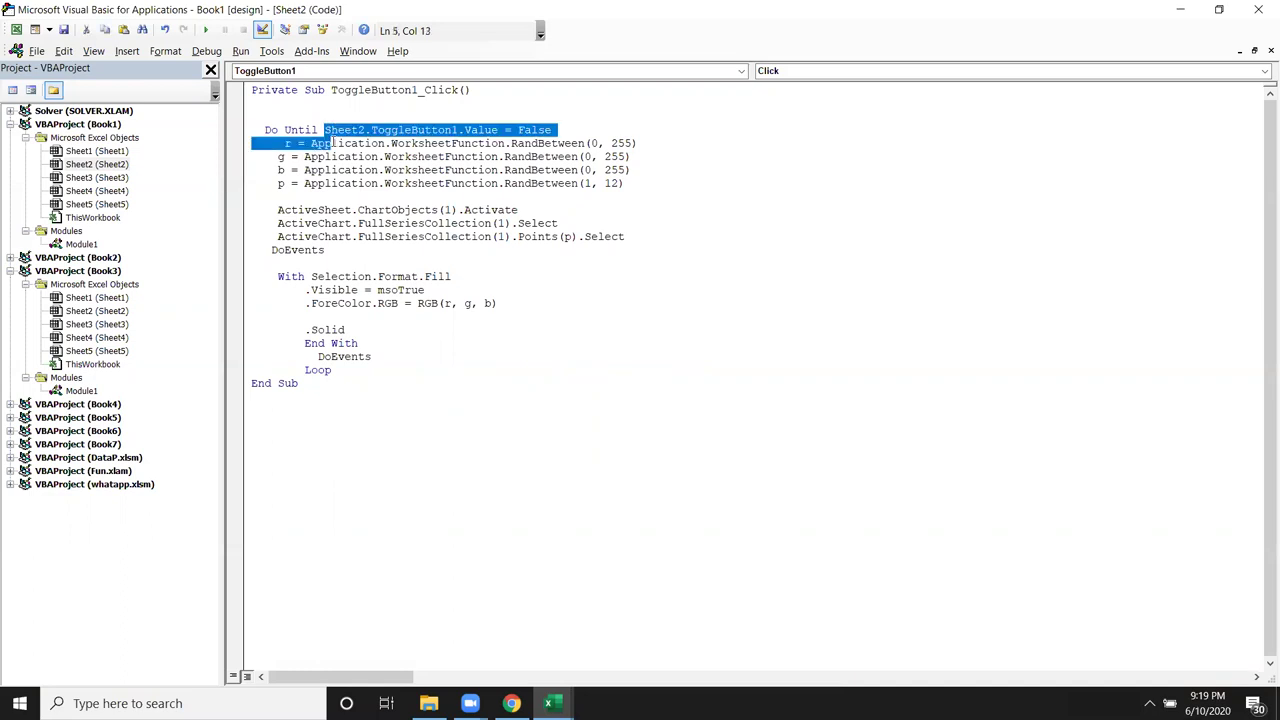
double_click(535, 133)
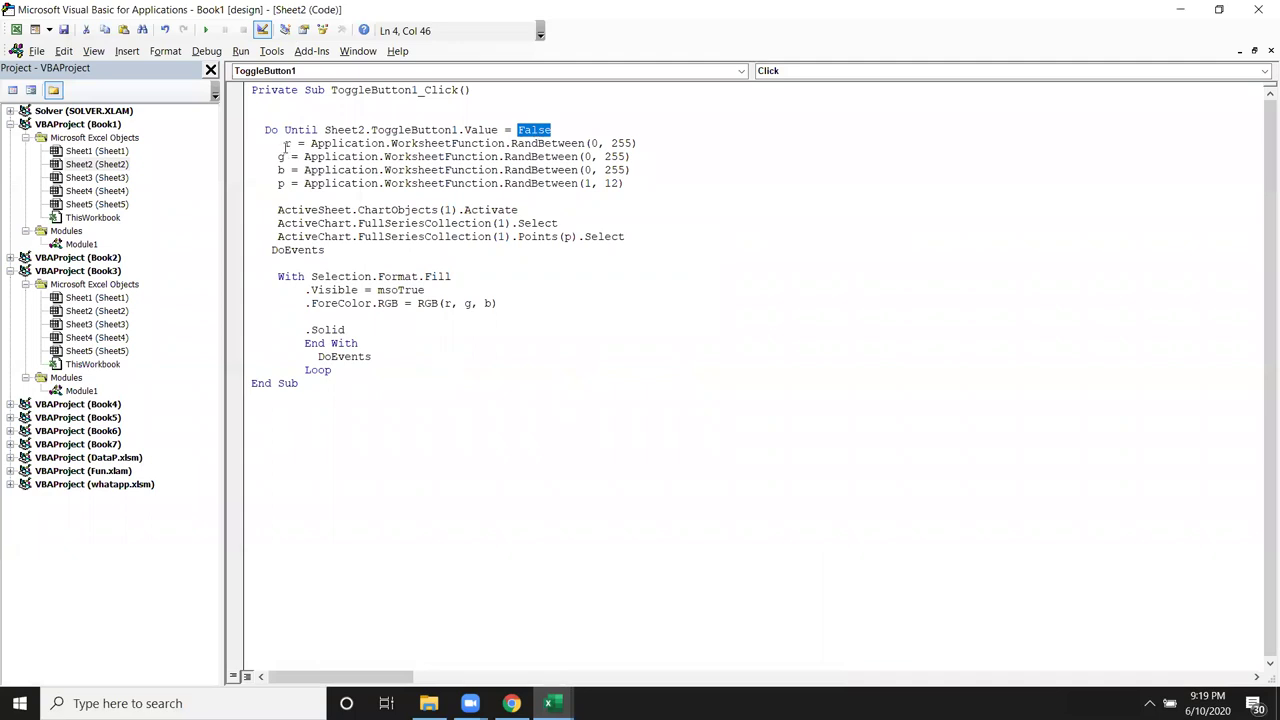
left_click_drag(285, 145, 352, 260)
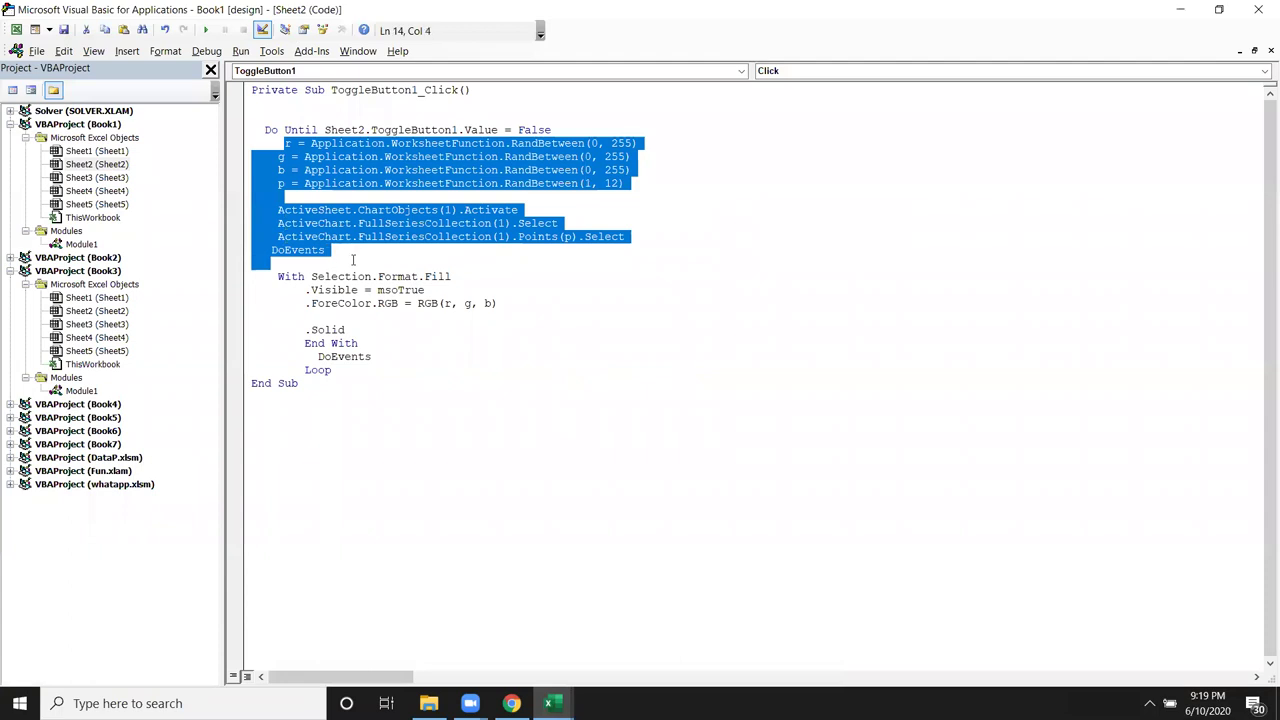
left_click(598, 305)
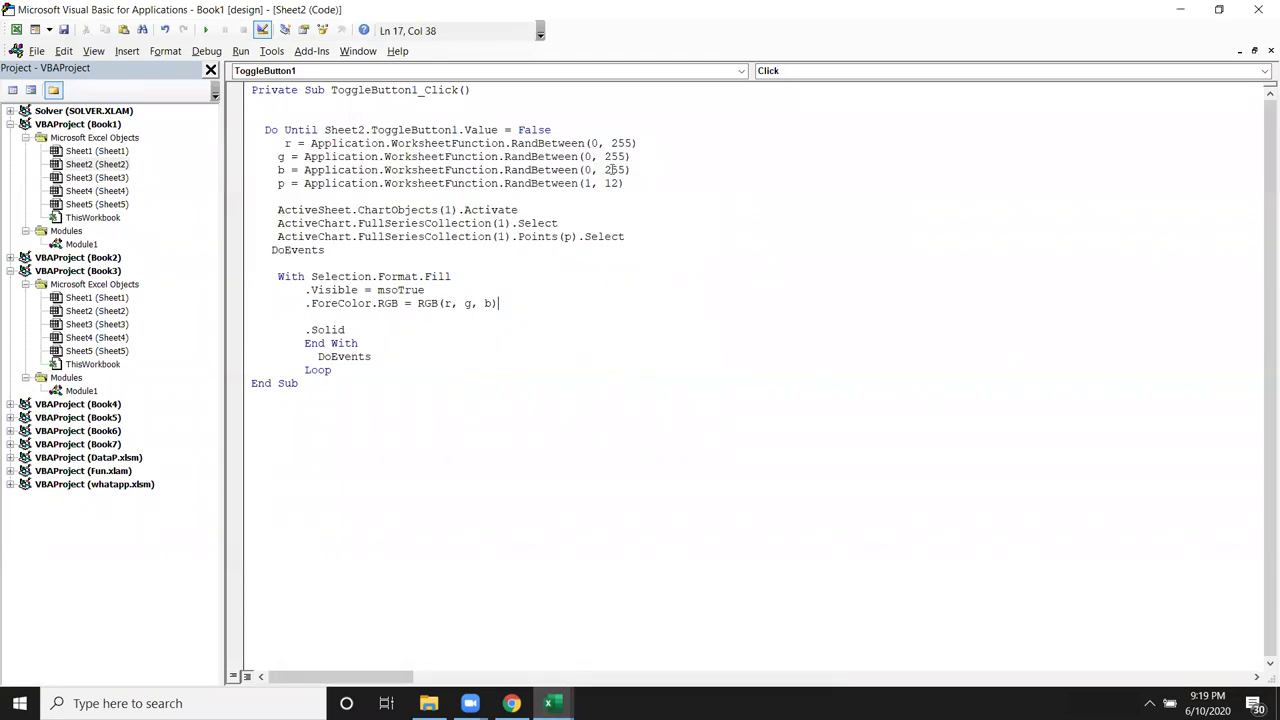
double_click(281, 184)
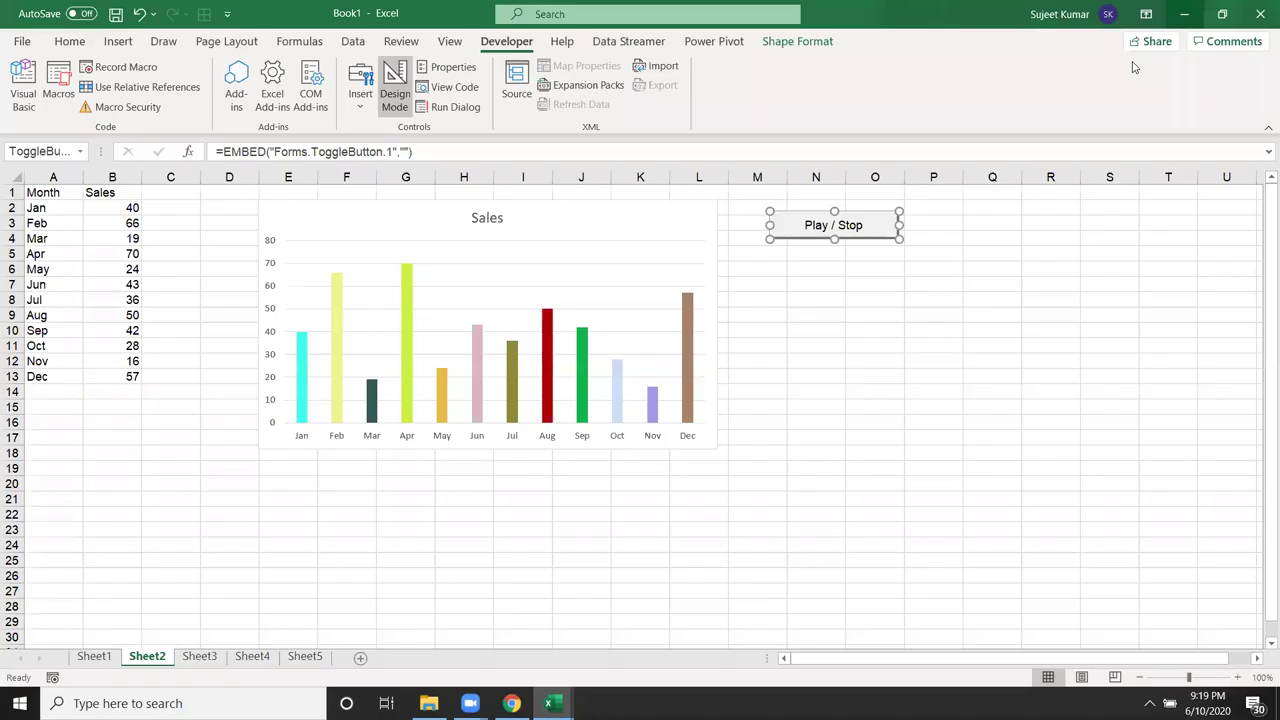
left_click(1185, 16)
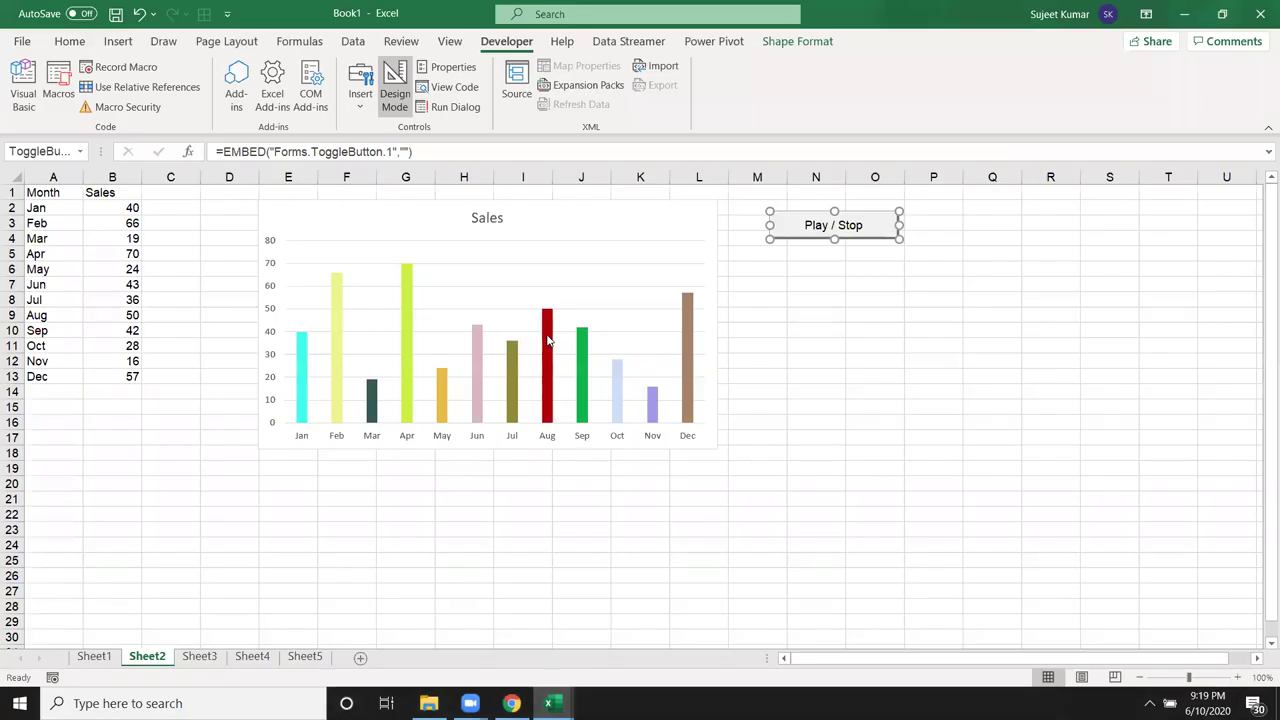
left_click(549, 340)
left_click(512, 354)
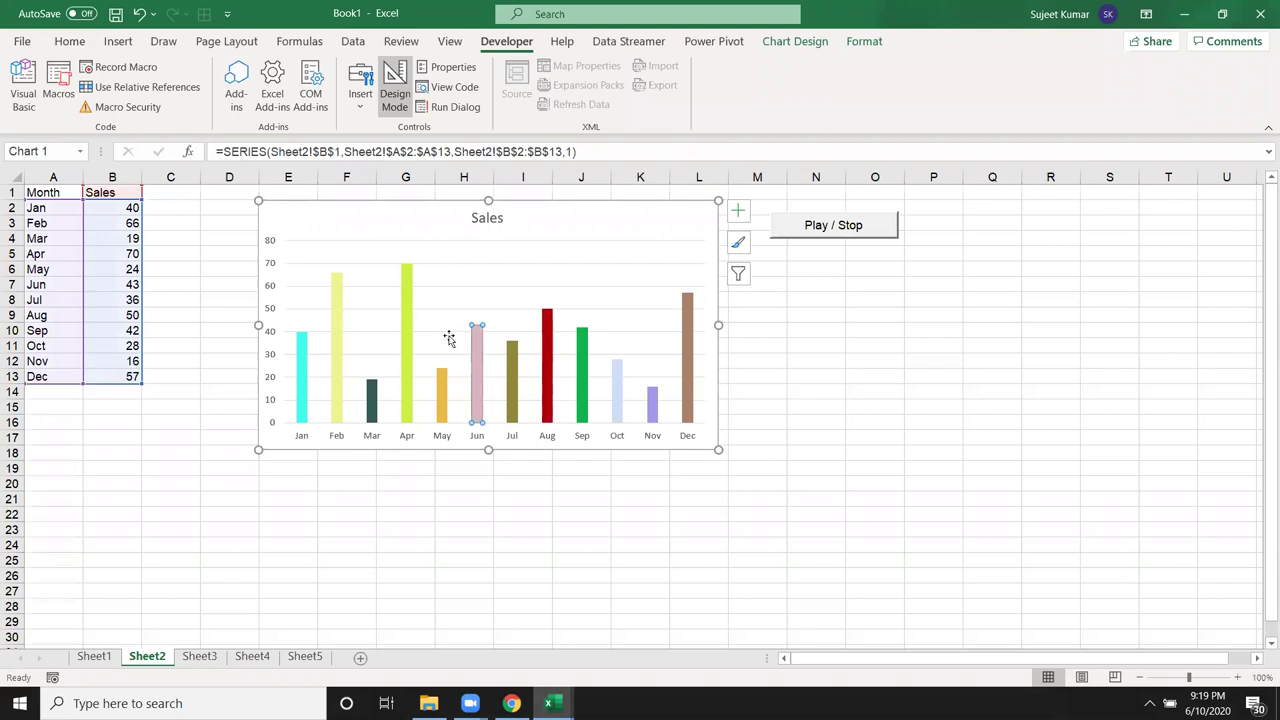
left_click(406, 318)
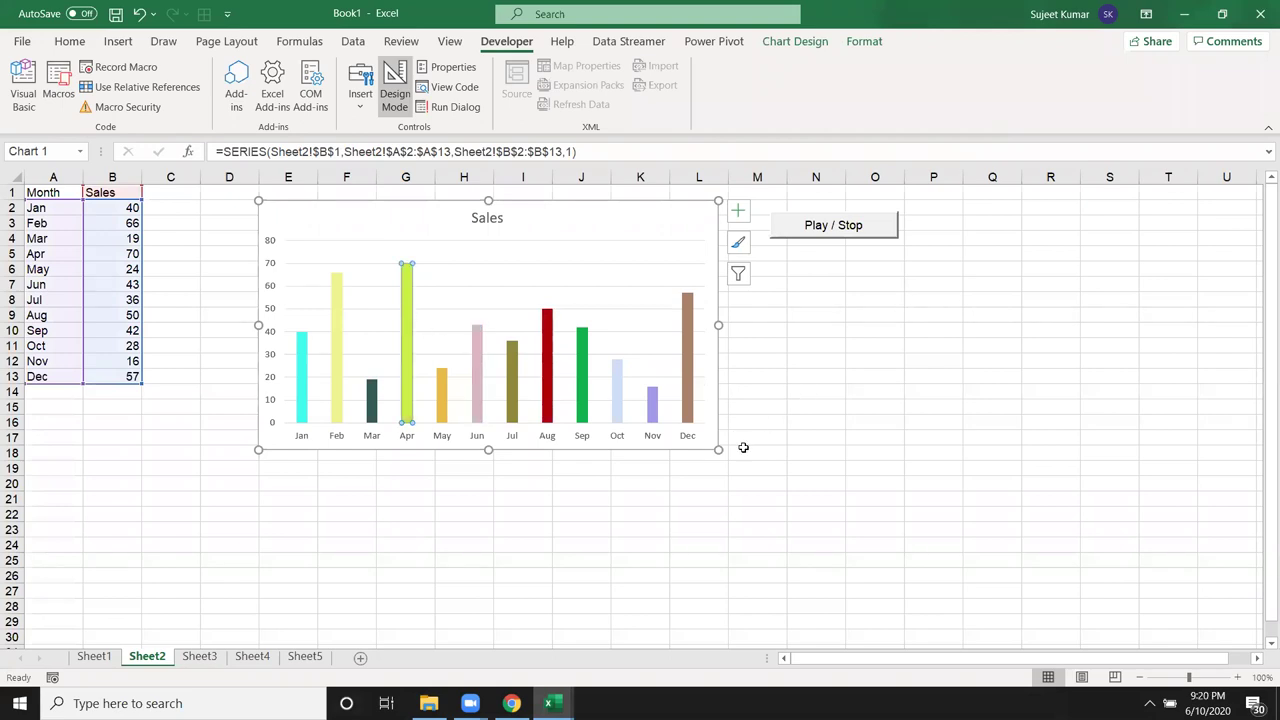
mouse_move(548, 703)
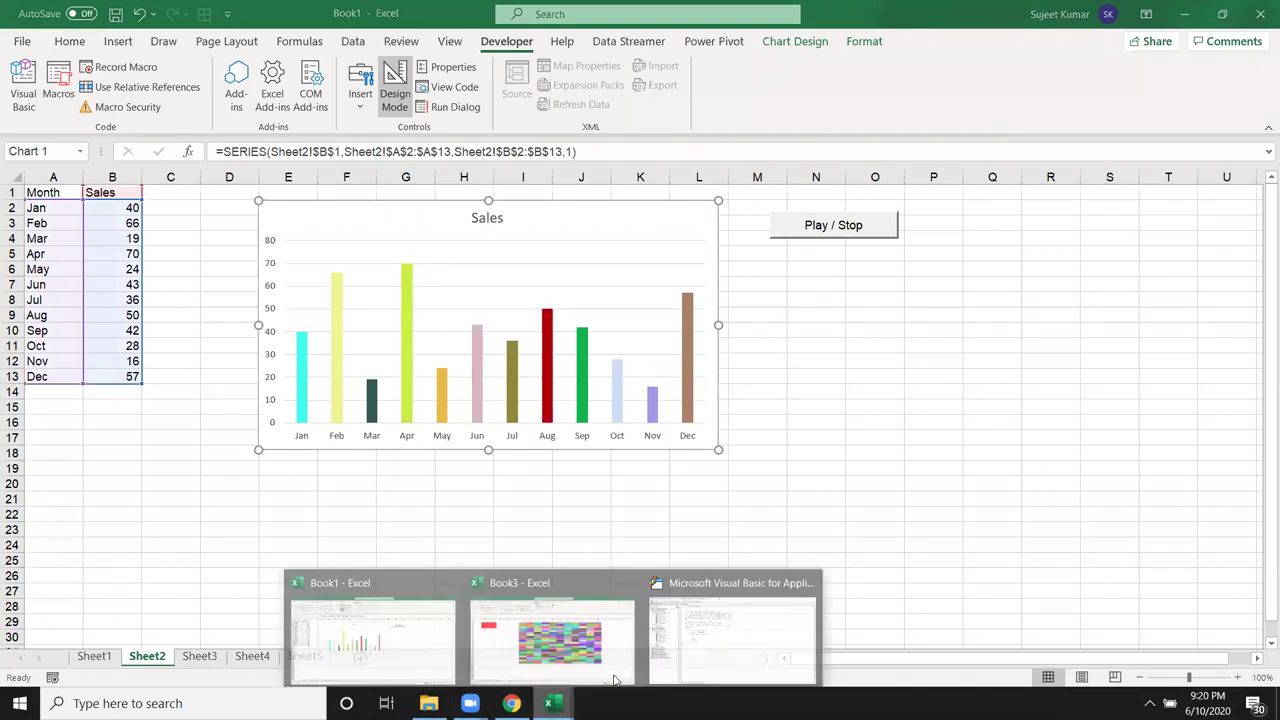
left_click(706, 650)
left_click_drag(320, 400, 200, 89)
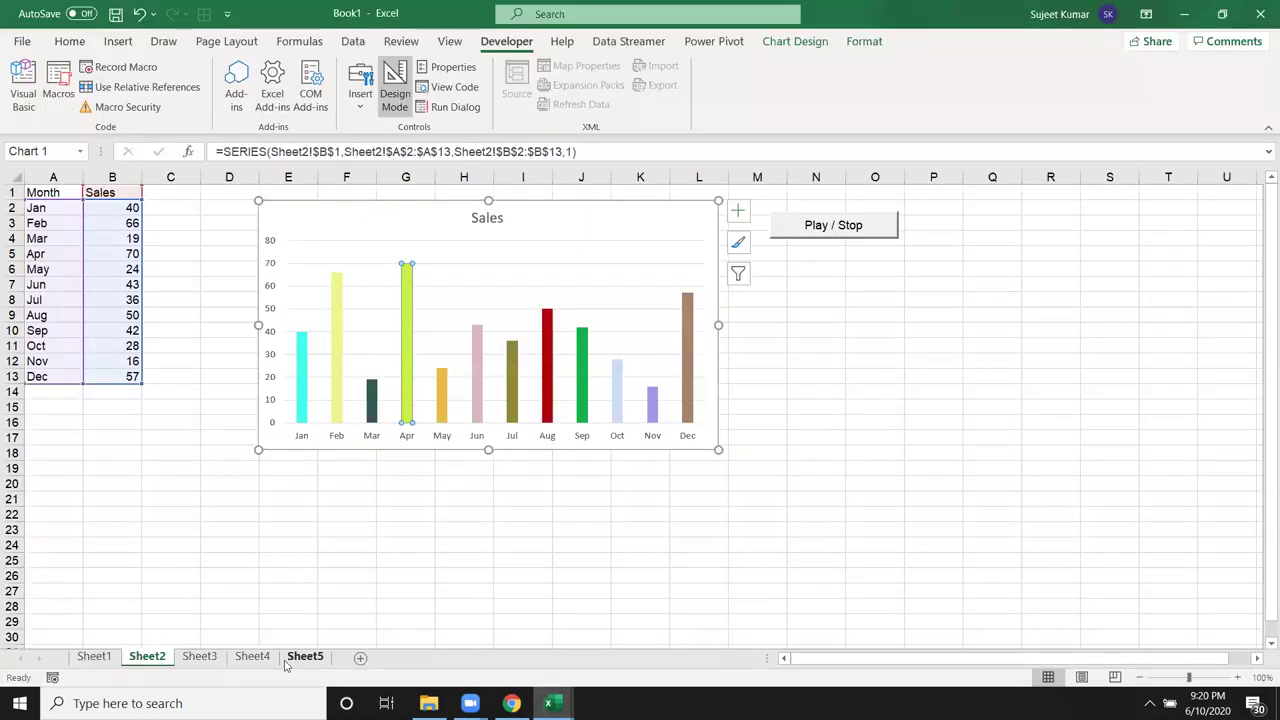
left_click(252, 656)
Add a new Sheet6 after Sheet5 and turn off Design Mode.
left_click(305, 656)
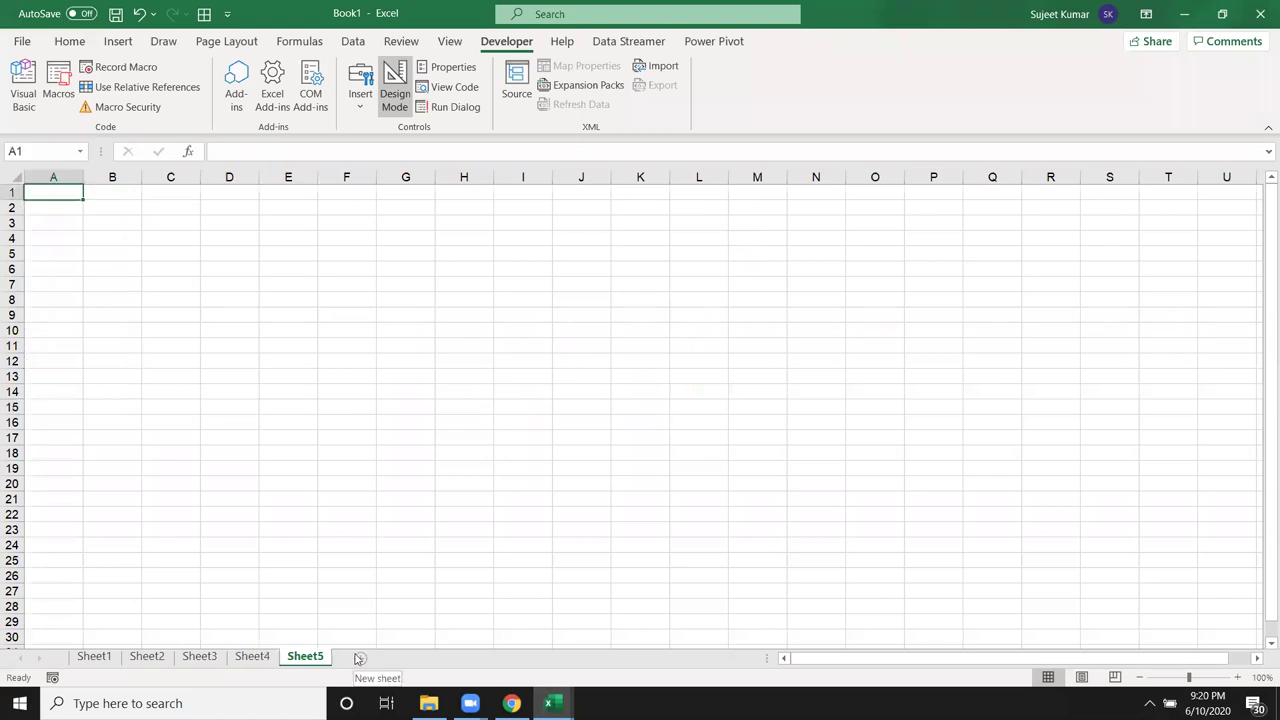
left_click(359, 657)
left_click(76, 232)
left_click(189, 263)
left_click(66, 195)
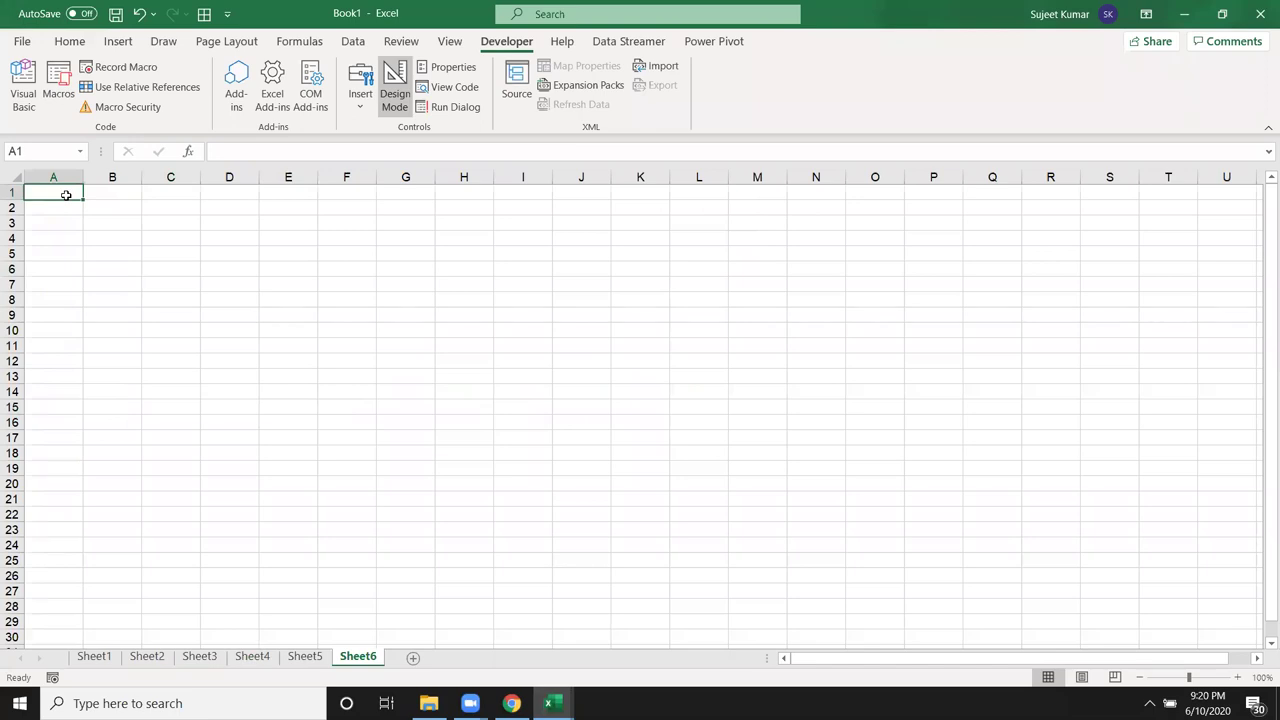
left_click(395, 90)
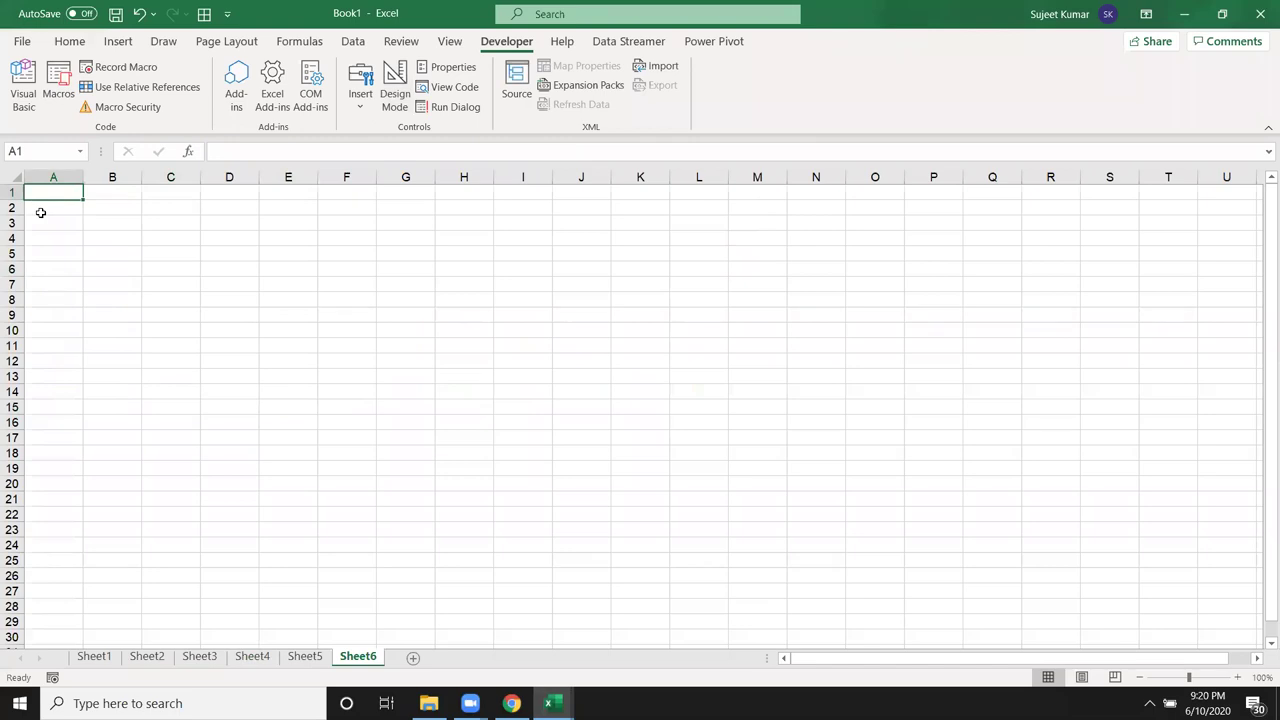
Enter the Month heading in A1 and autofill Jan–Dec into A2:A13.
type("Month")
key("Return")
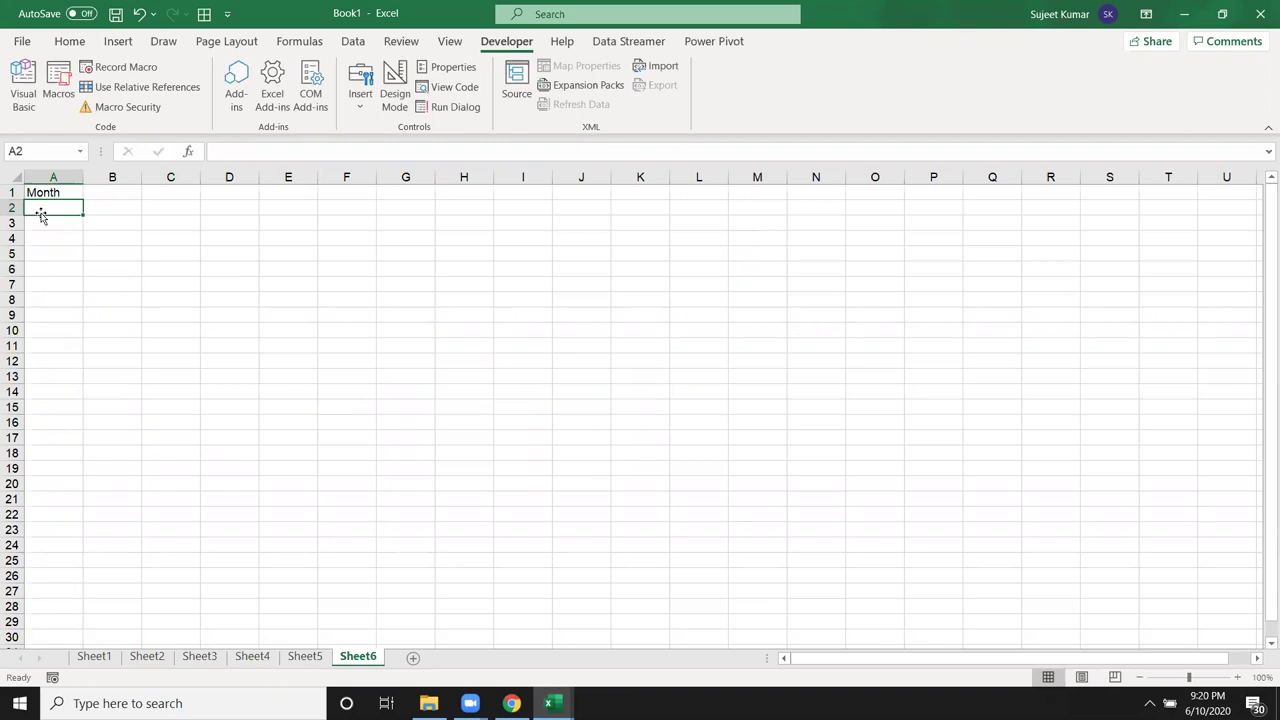
type("Jan")
key("Return")
left_click(45, 208)
mouse_move(84, 217)
left_mouse_down()
mouse_move(70, 423)
mouse_move(55, 422)
left_mouse_up()
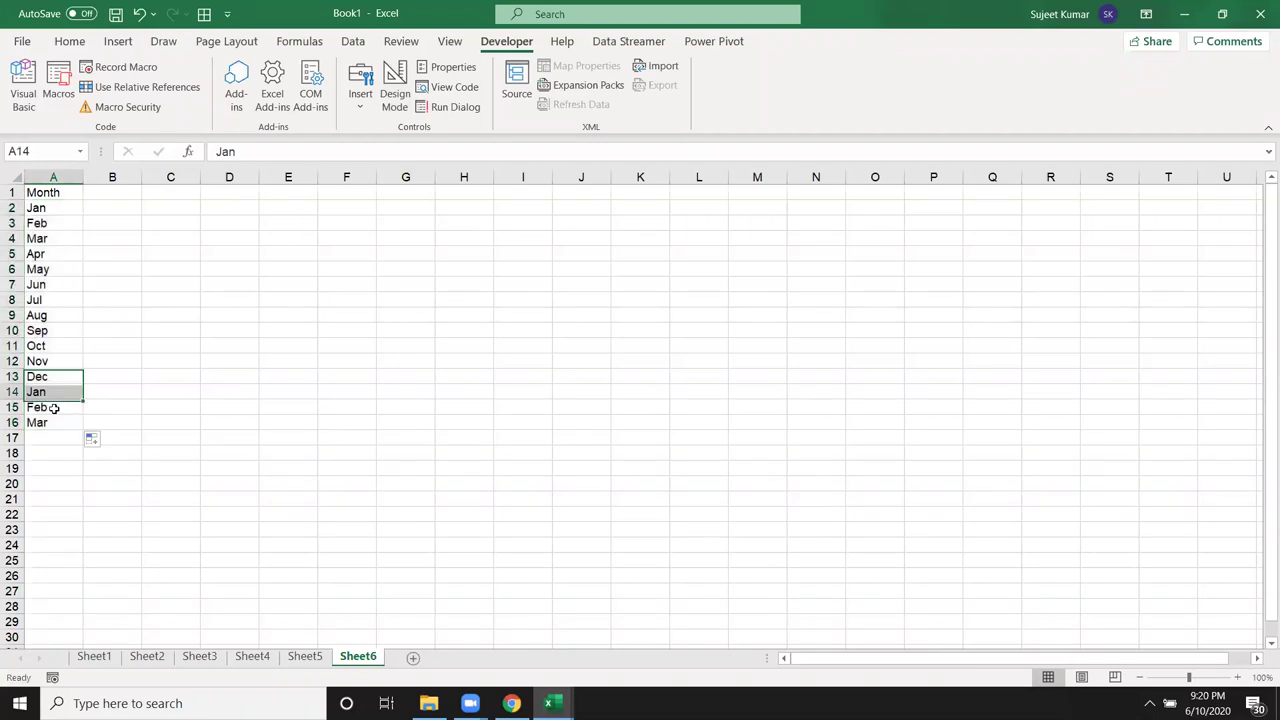
key("shift+Up")
key("Delete")
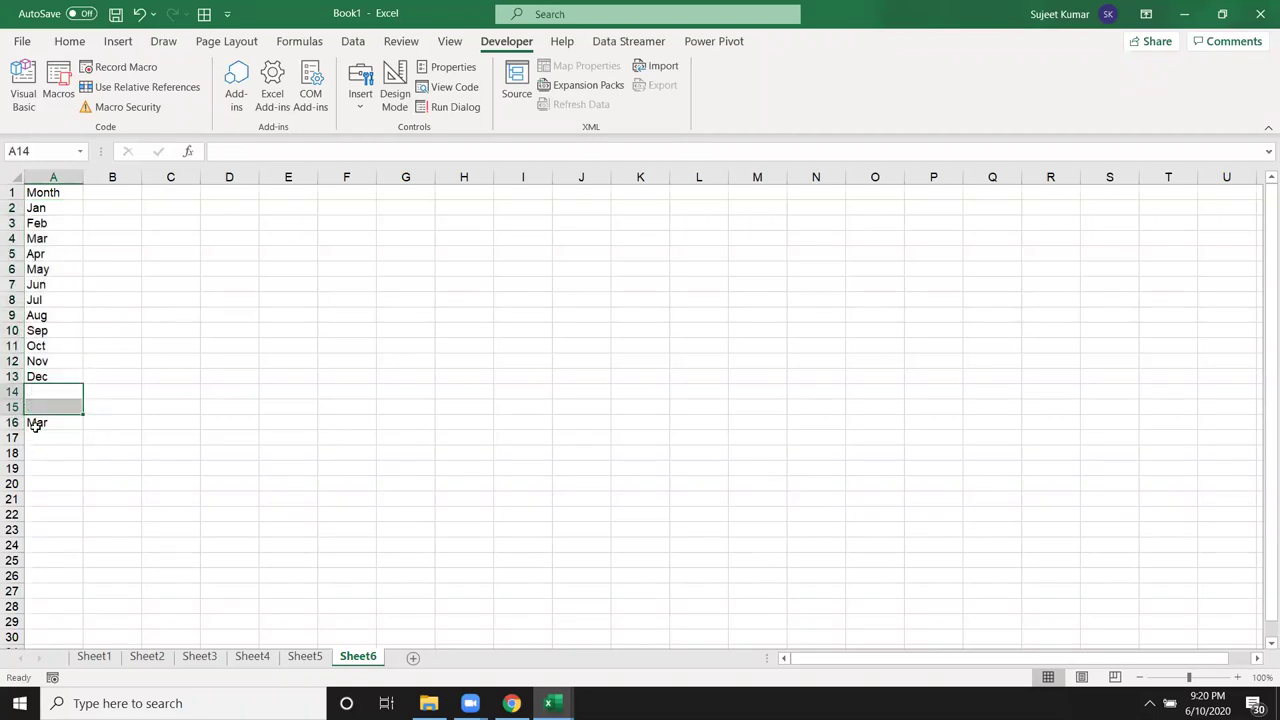
left_click(35, 423)
key("Delete")
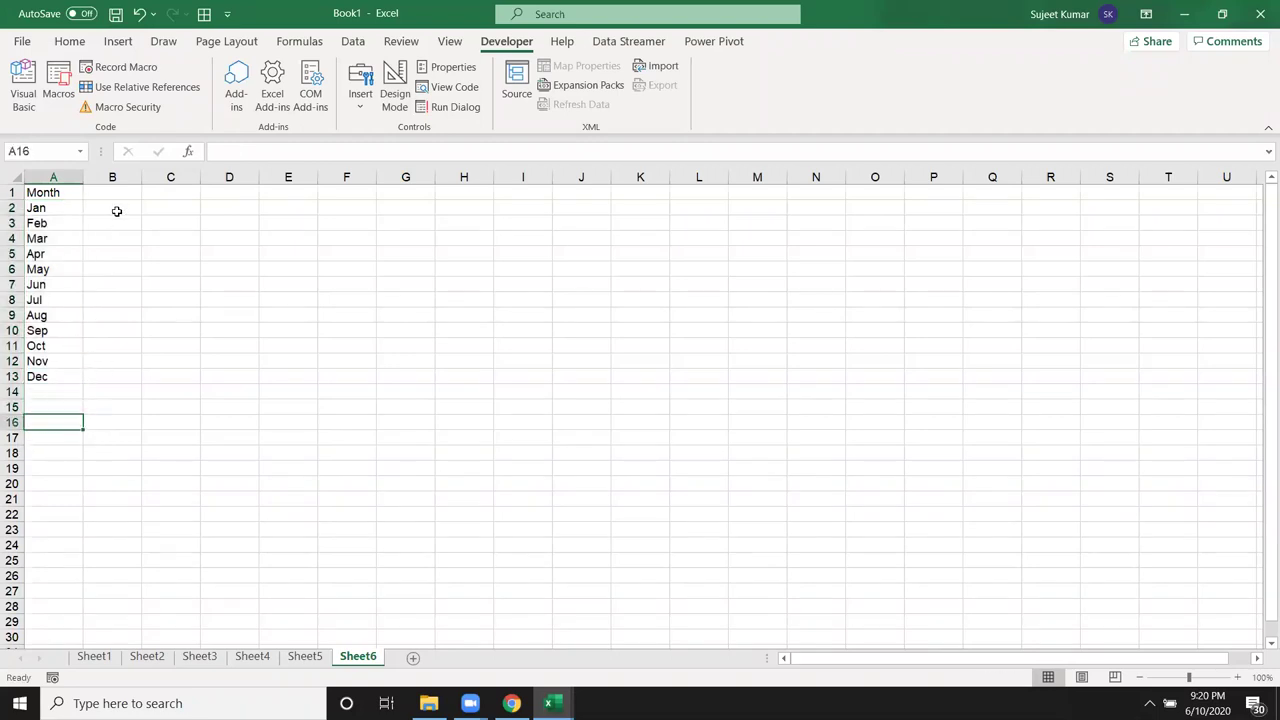
Add the Sales heading in B1 and fill B2:B13 with =RANDBETWEEN(10,90).
left_click(119, 193)
type("Sales")
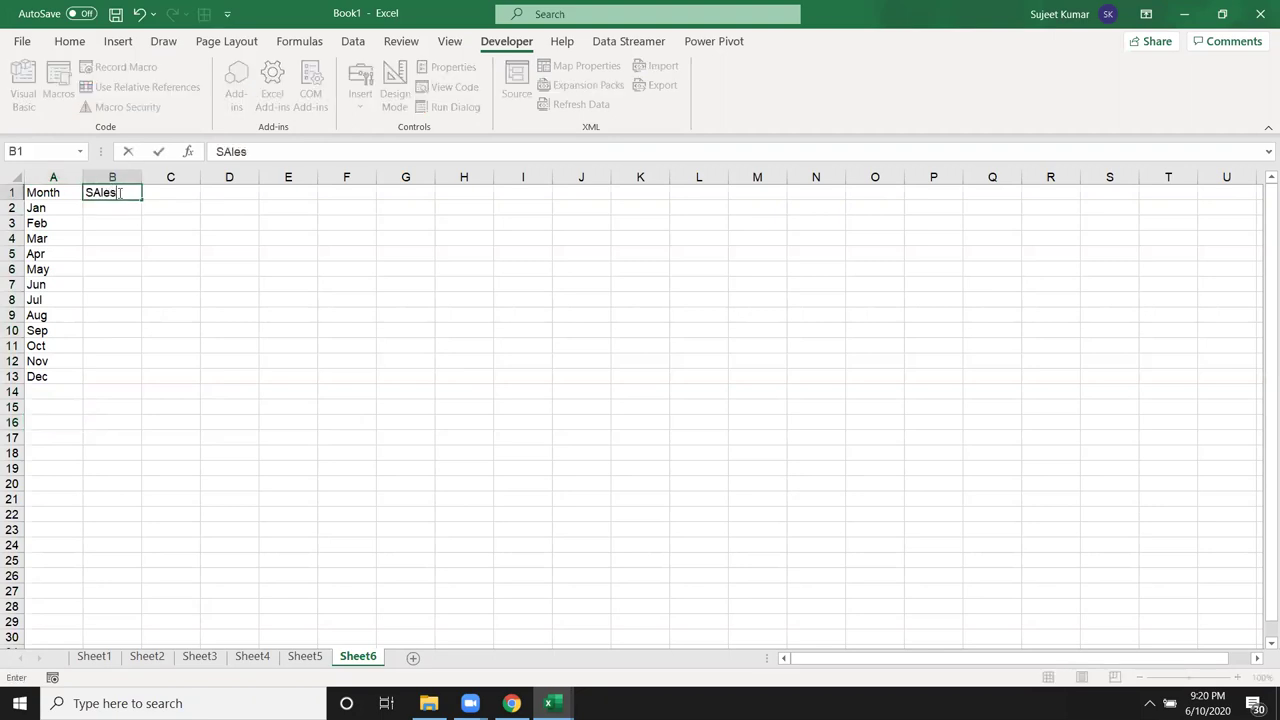
key("Return")
type("=ra")
key("Down")
key("Down")
key("Down")
key("Tab")
type("10,9")
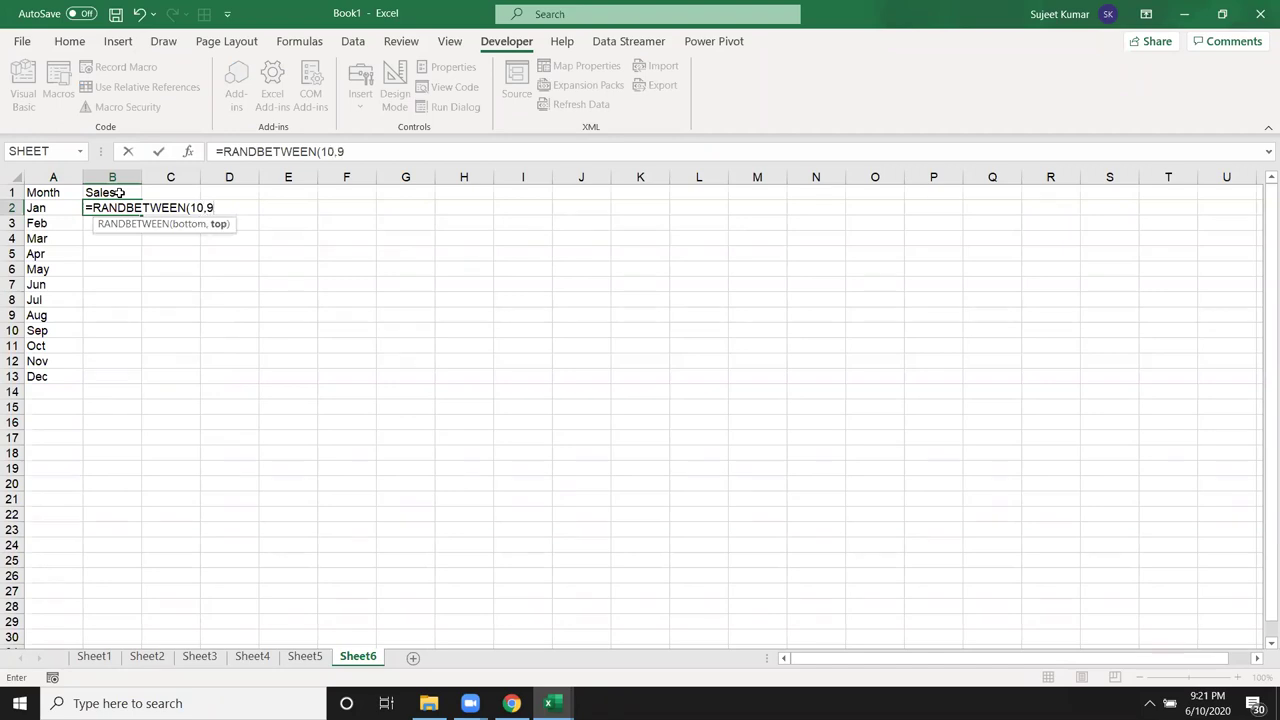
type("9")
key("Return")
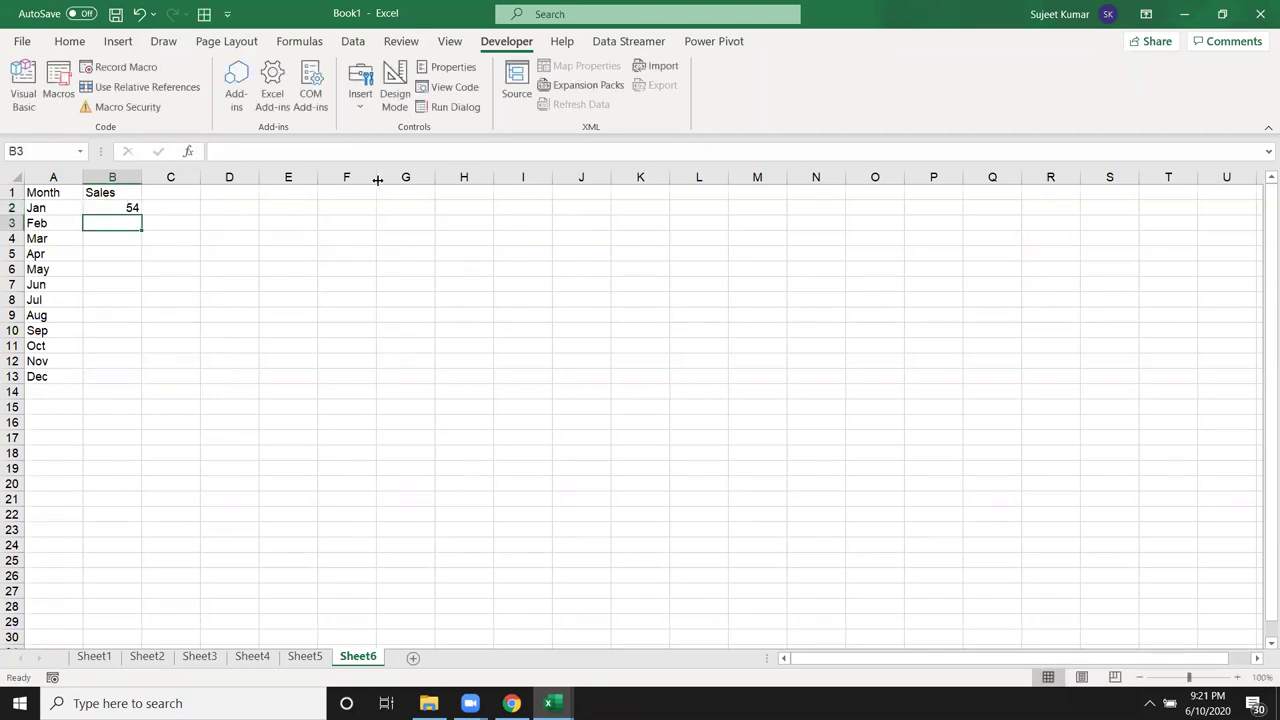
left_click_drag(129, 206, 125, 376)
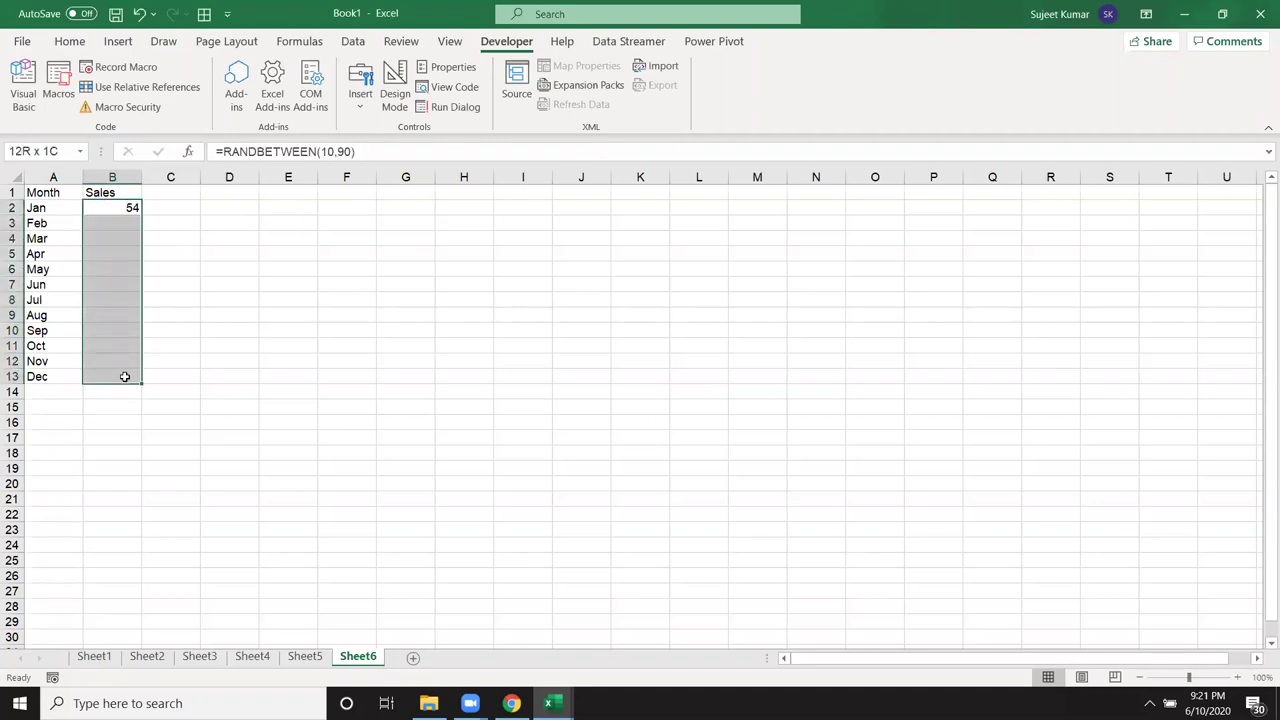
key("ctrl+d")
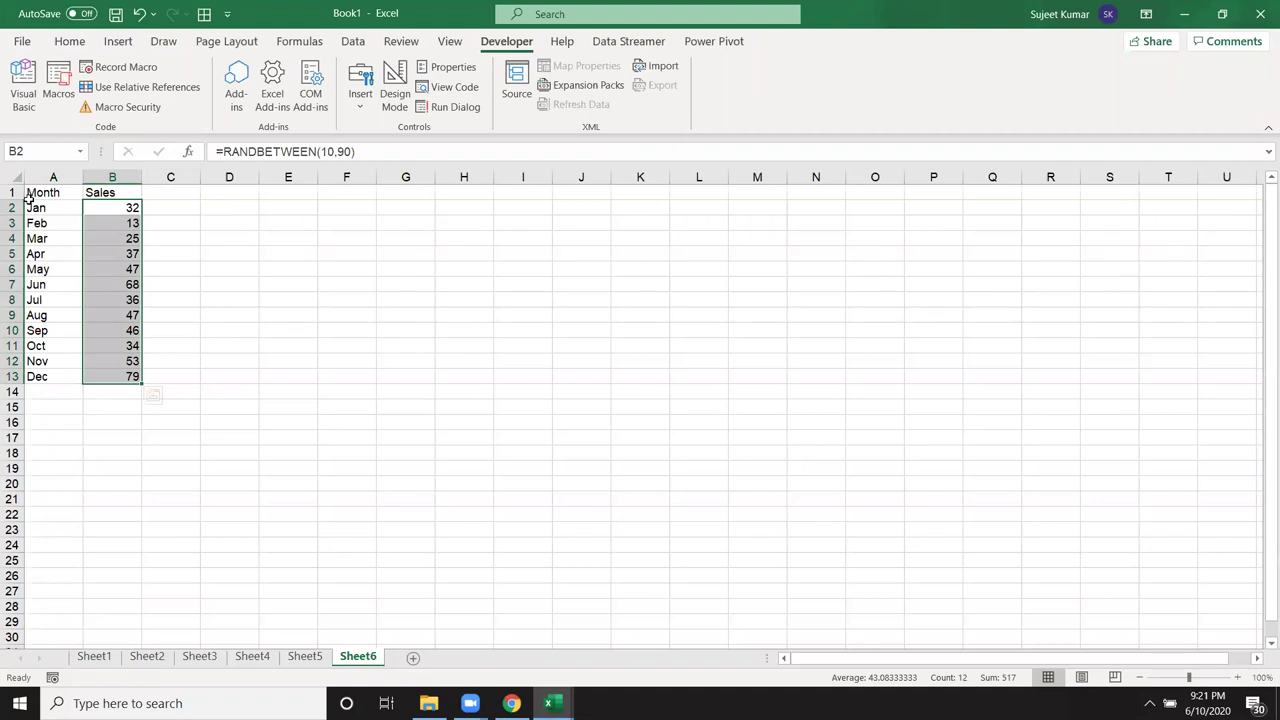
Insert a radar chart of A1:B13 and move it up beside the table.
left_click_drag(28, 198, 119, 378)
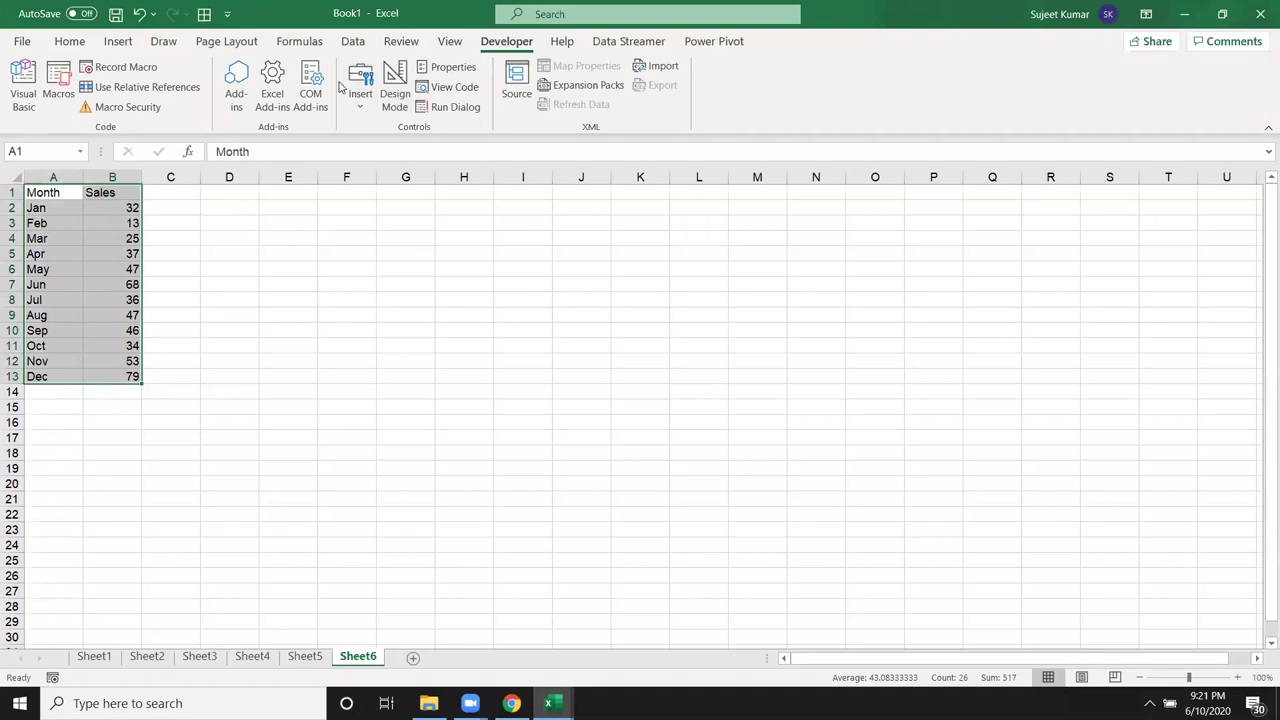
left_click(118, 41)
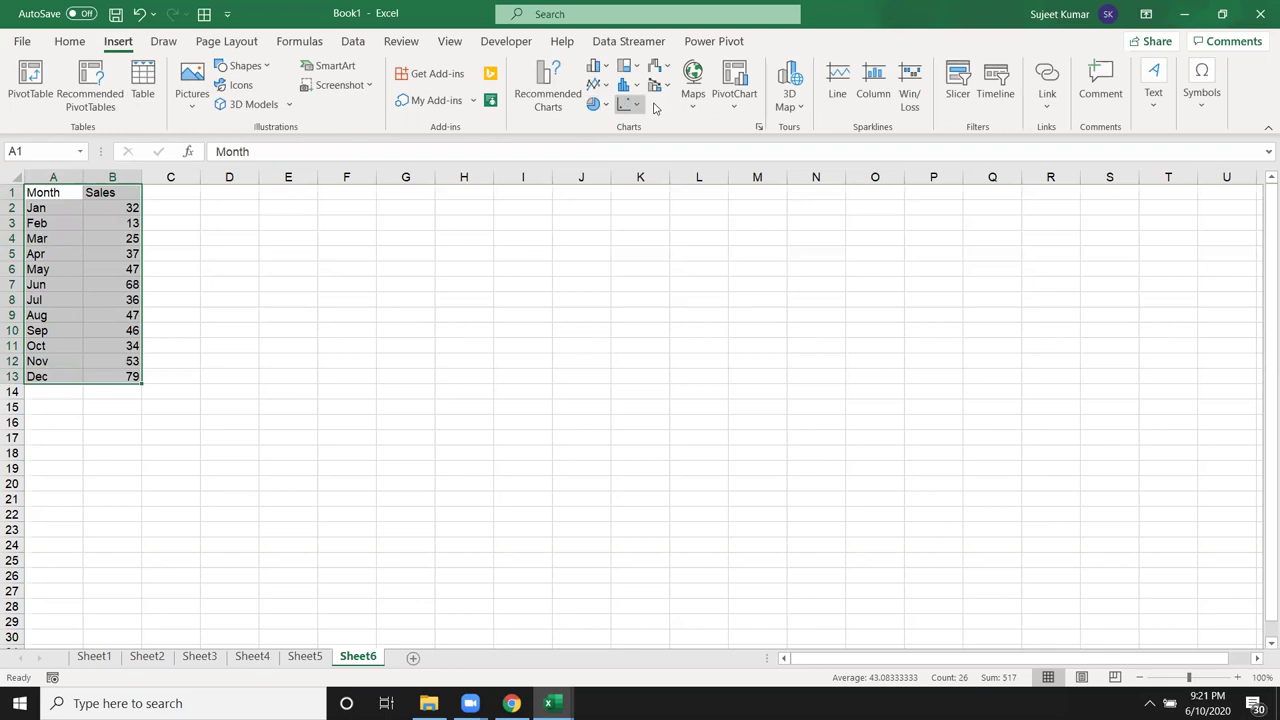
left_click(636, 105)
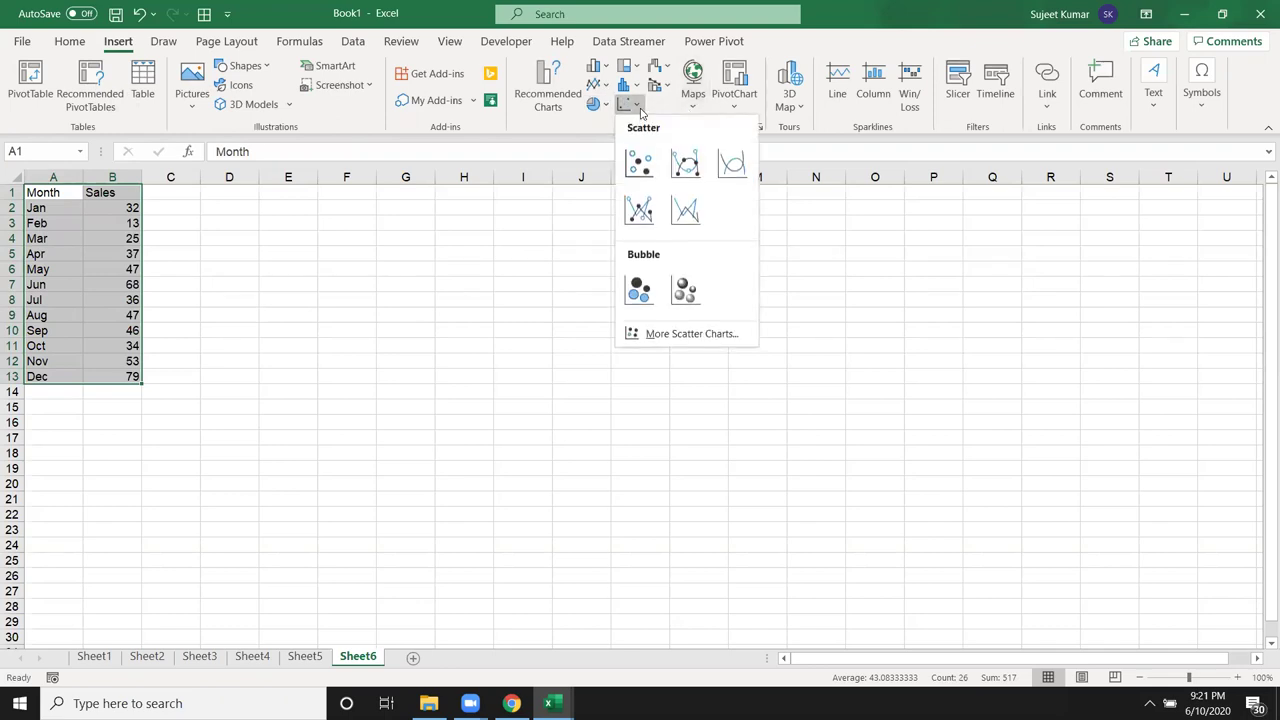
left_click(669, 91)
left_click(669, 91)
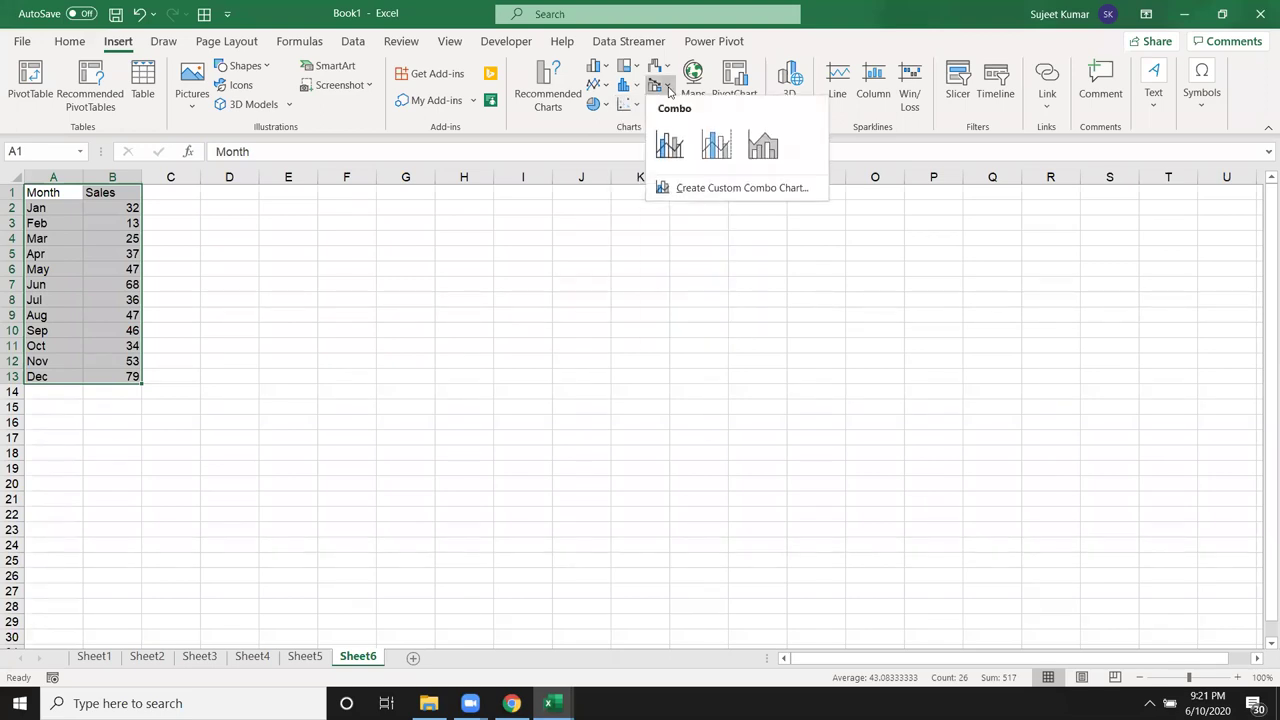
left_click(606, 108)
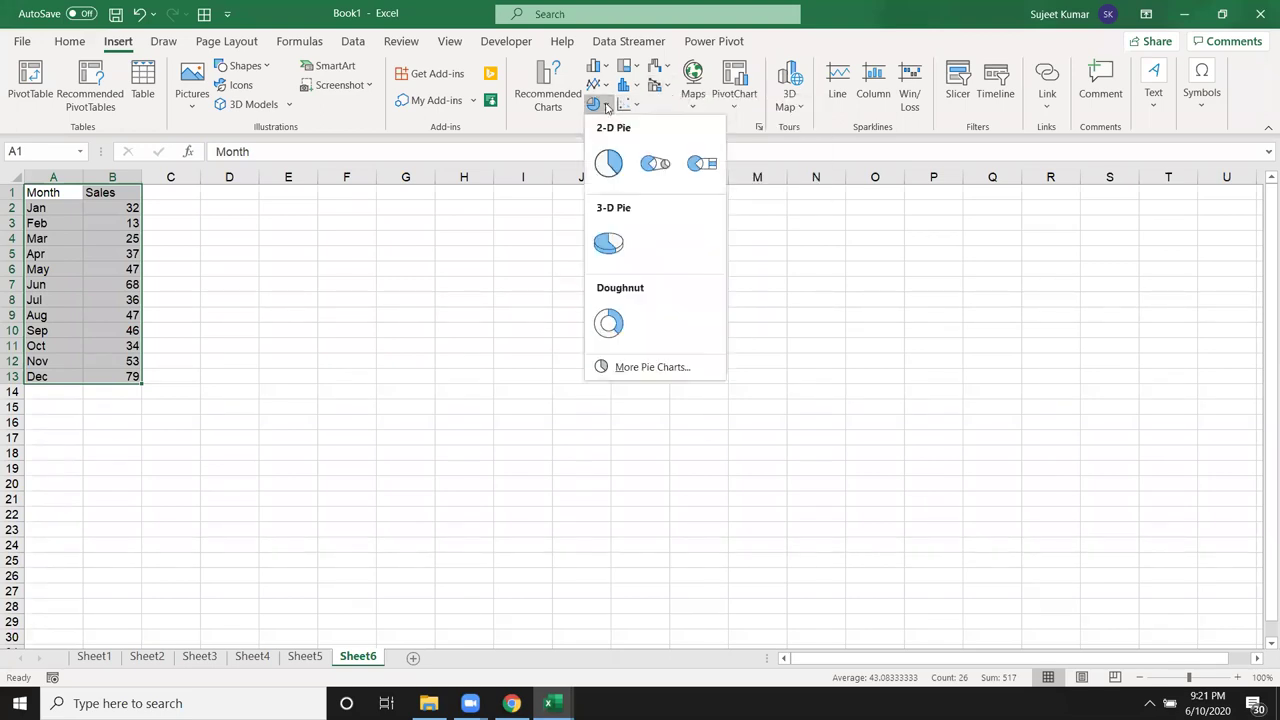
left_click(607, 88)
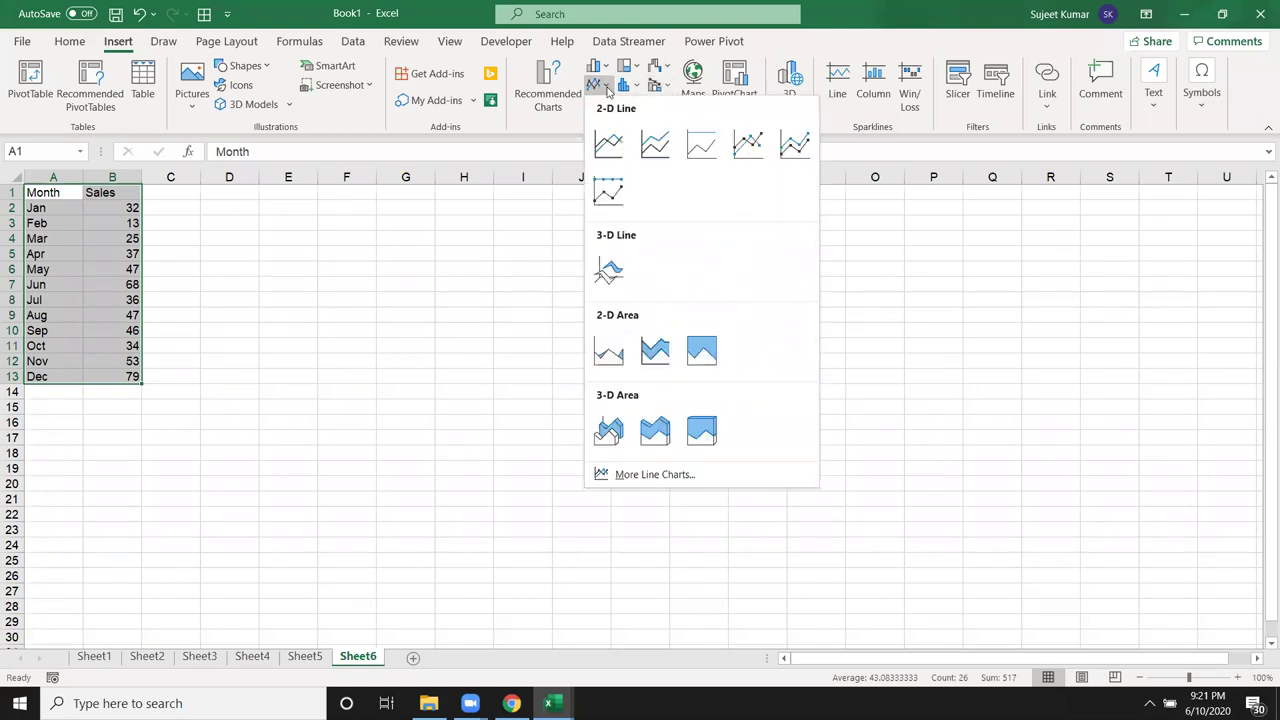
left_click(765, 50)
left_click(669, 72)
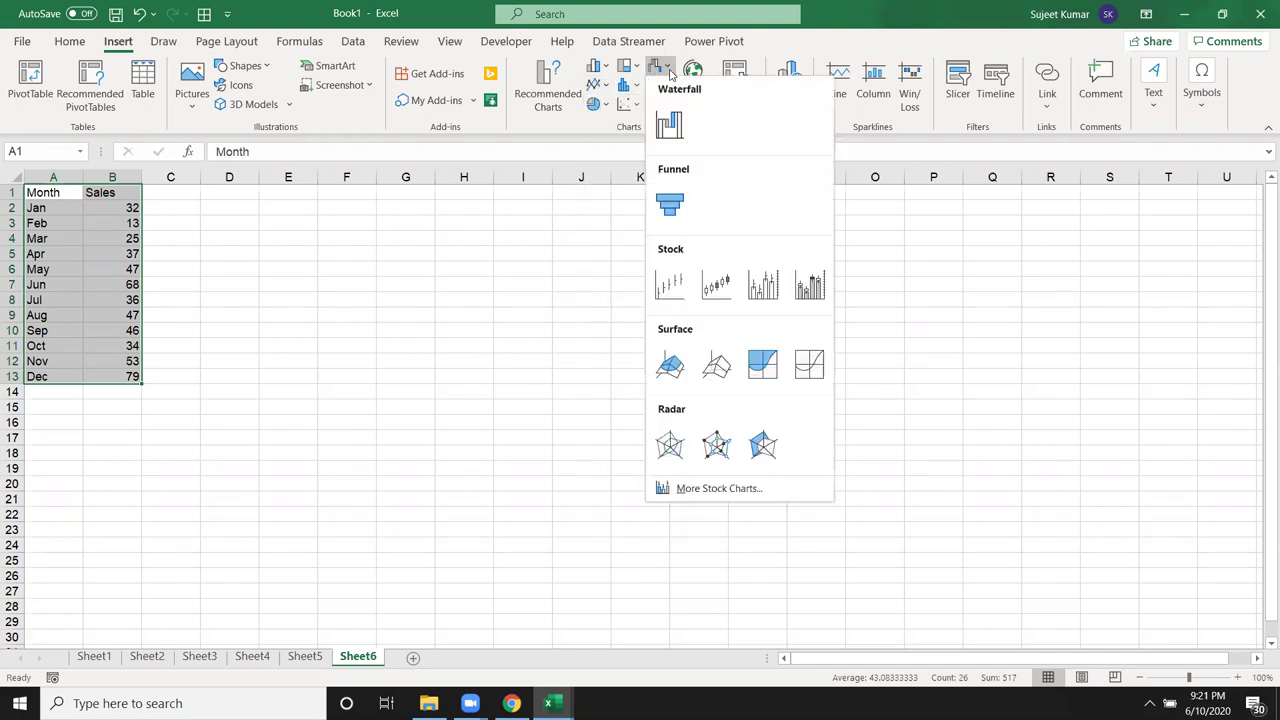
left_click(669, 444)
left_click_drag(477, 309, 235, 209)
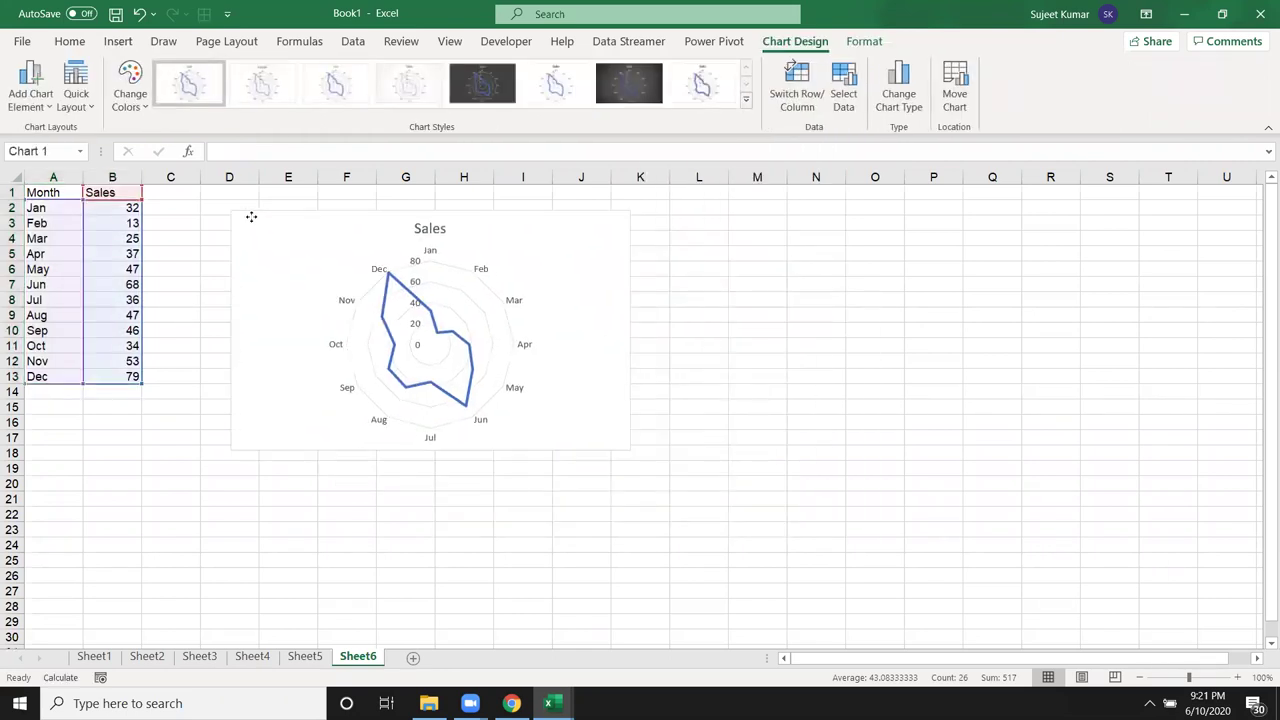
Enlarge the radar chart, clear Sales B2:B13, and enter 1 for Jan in B2.
left_click_drag(601, 437, 757, 515)
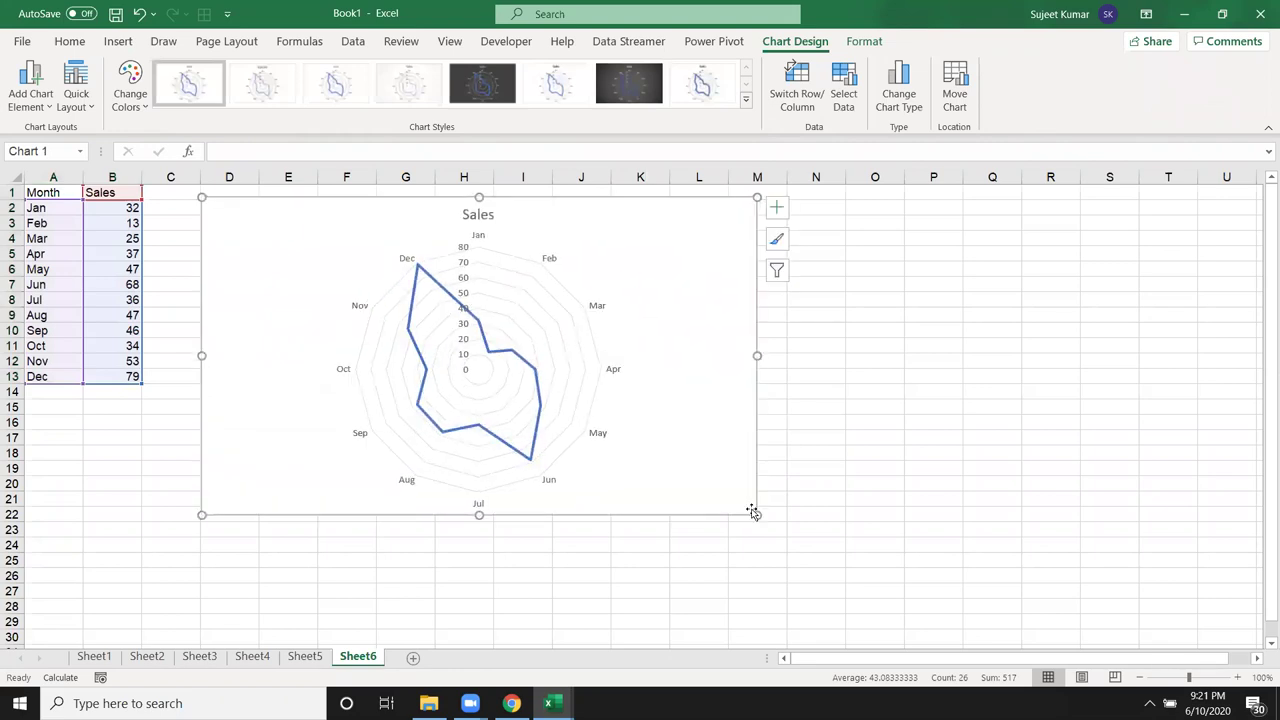
left_click(80, 422)
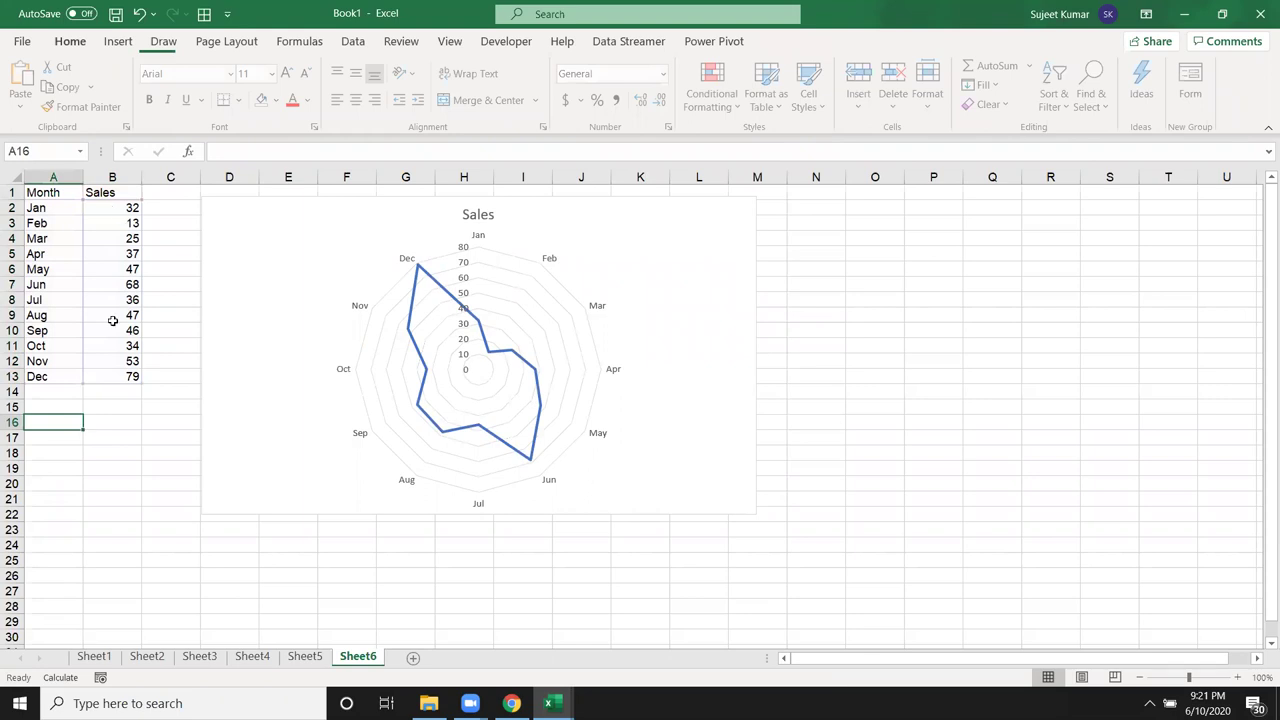
left_click_drag(110, 207, 110, 374)
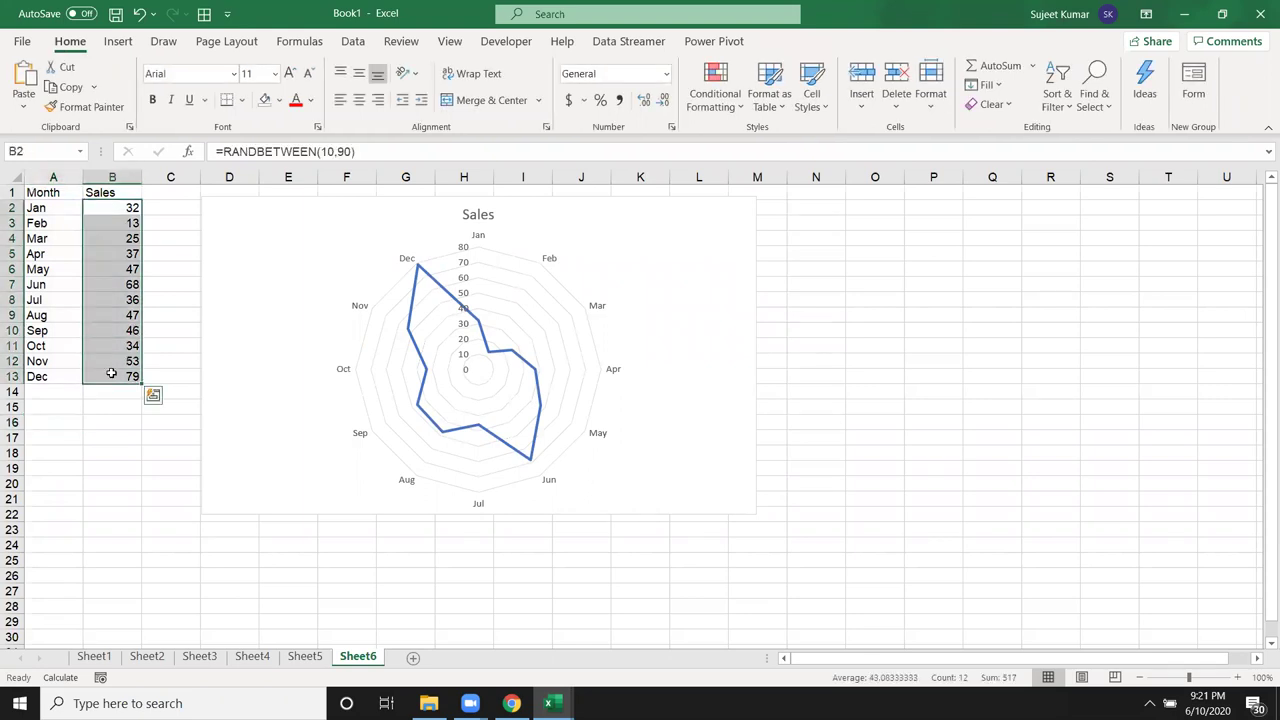
key("Delete")
left_click(110, 206)
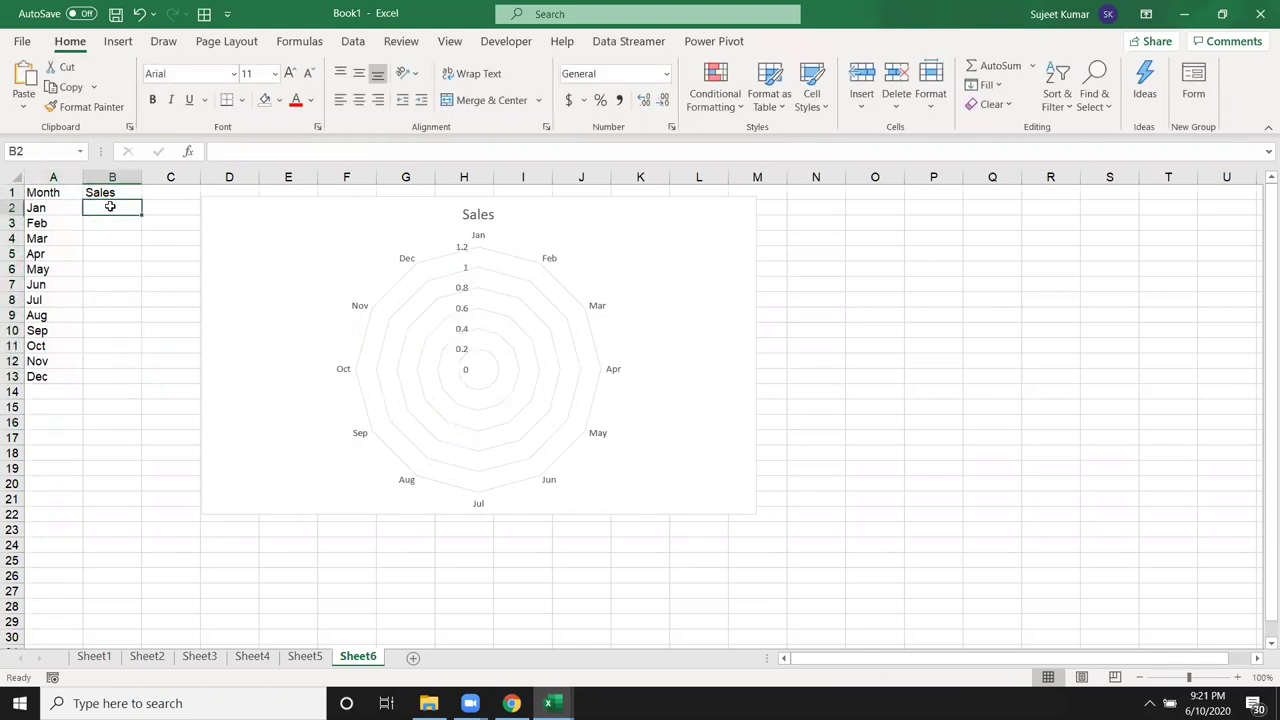
type("1")
key("Return")
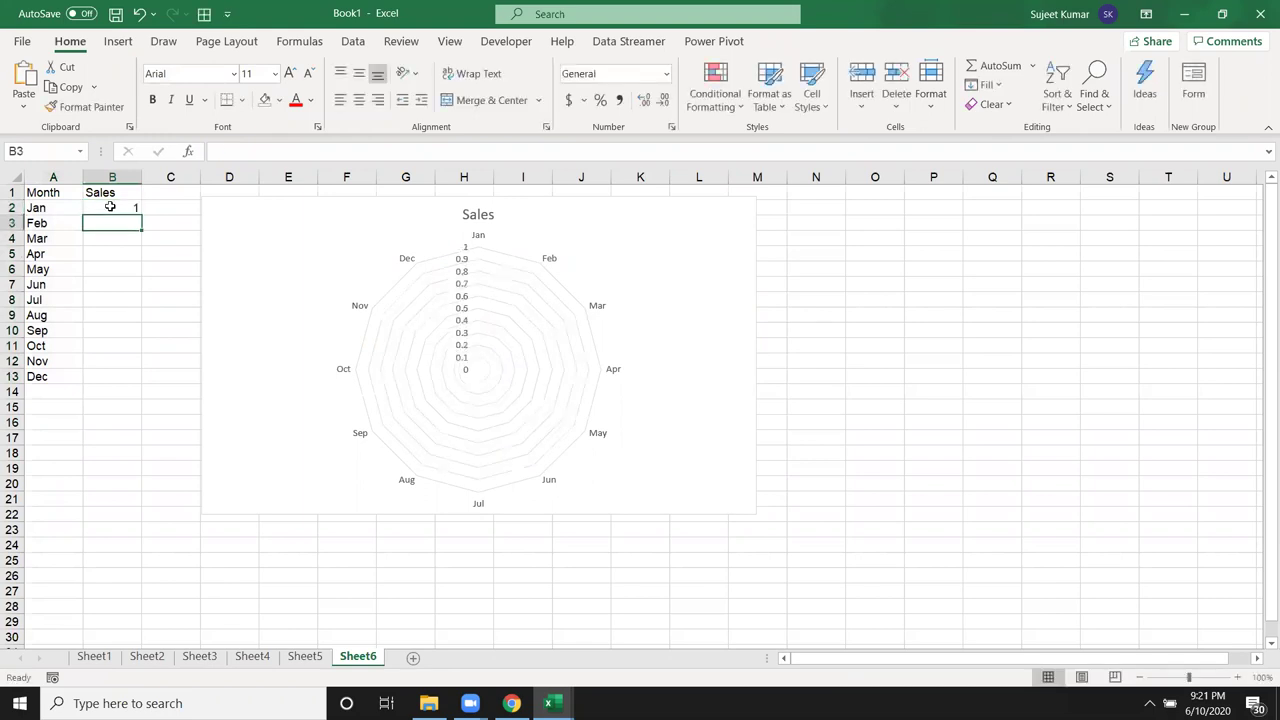
left_click(110, 207)
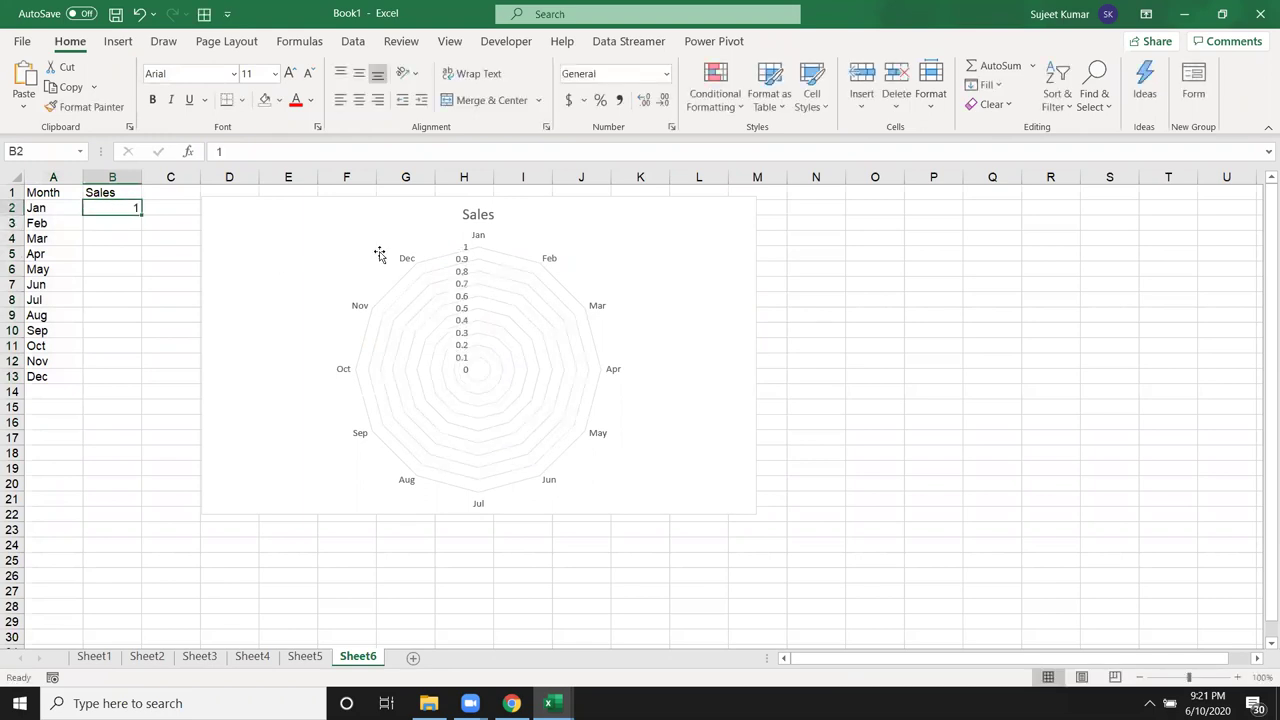
Fix the radar chart's value axis bounds at minimum 0 and maximum 100.
left_click(463, 277)
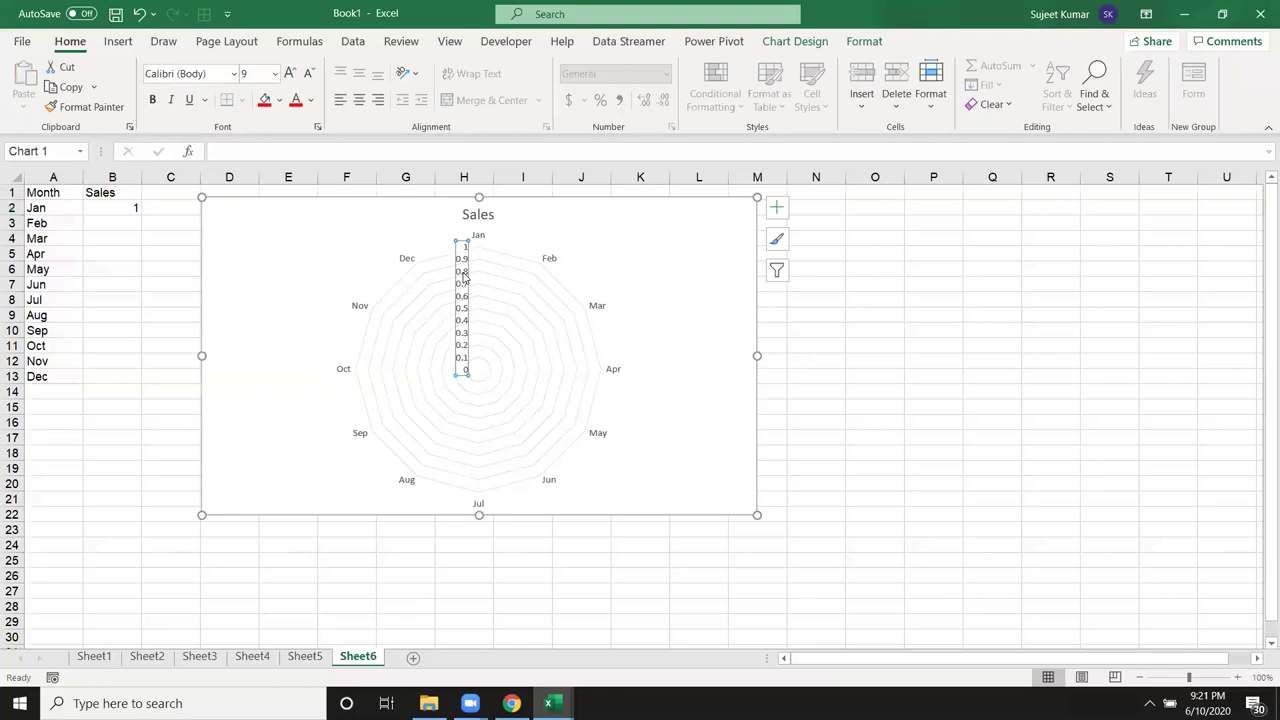
right_click(463, 277)
left_click(531, 487)
left_click(1171, 322)
type("1")
key("Tab")
key("shift+Tab")
type("0")
key("Tab")
type("100")
key("Return")
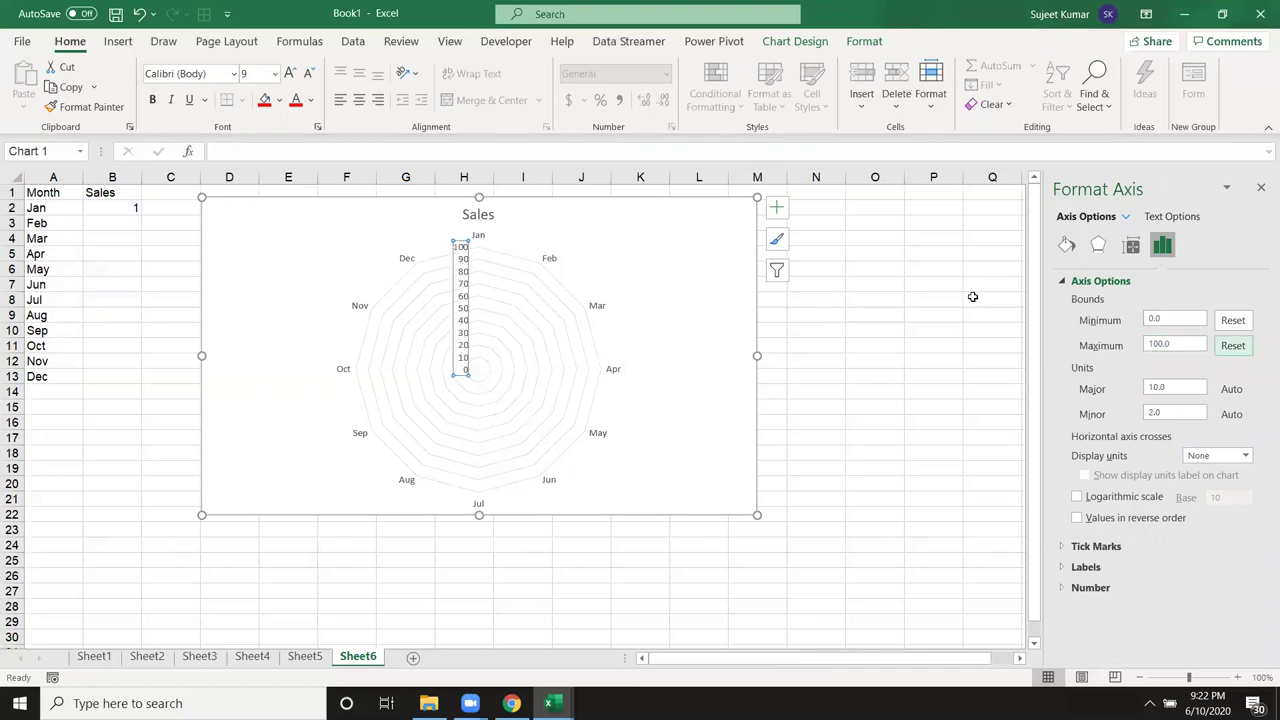
left_click(674, 252)
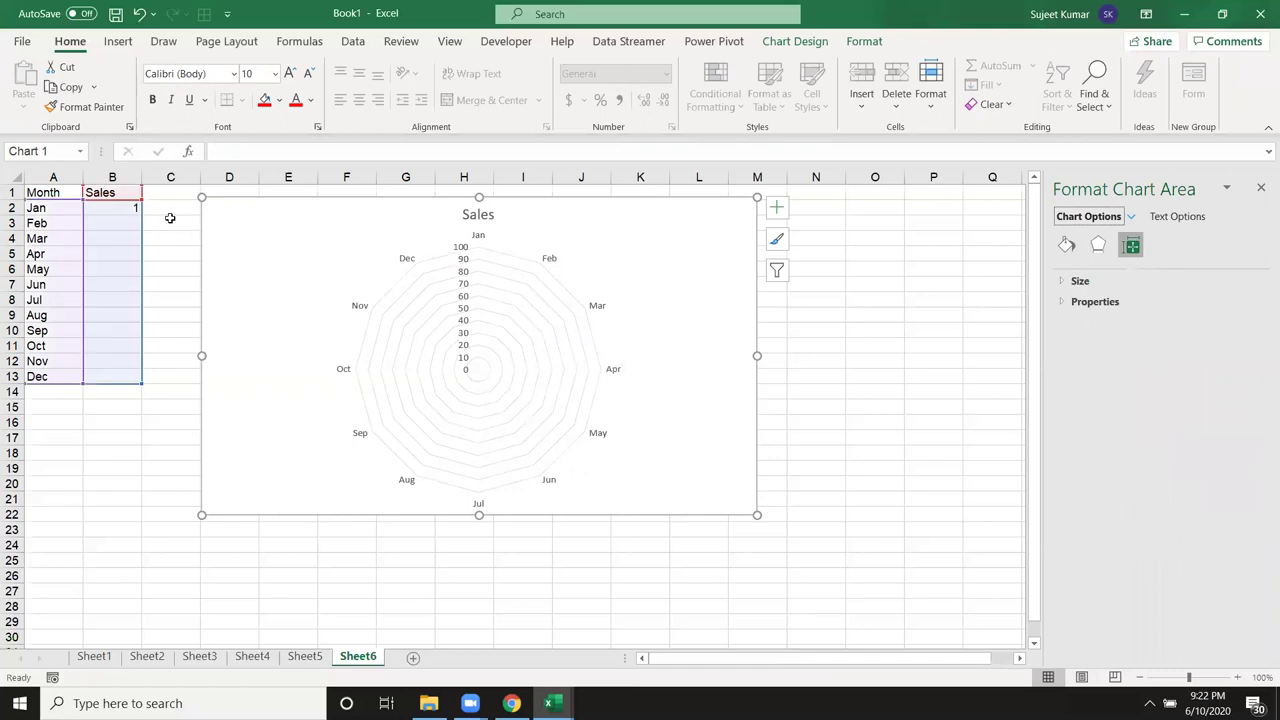
left_click(128, 207)
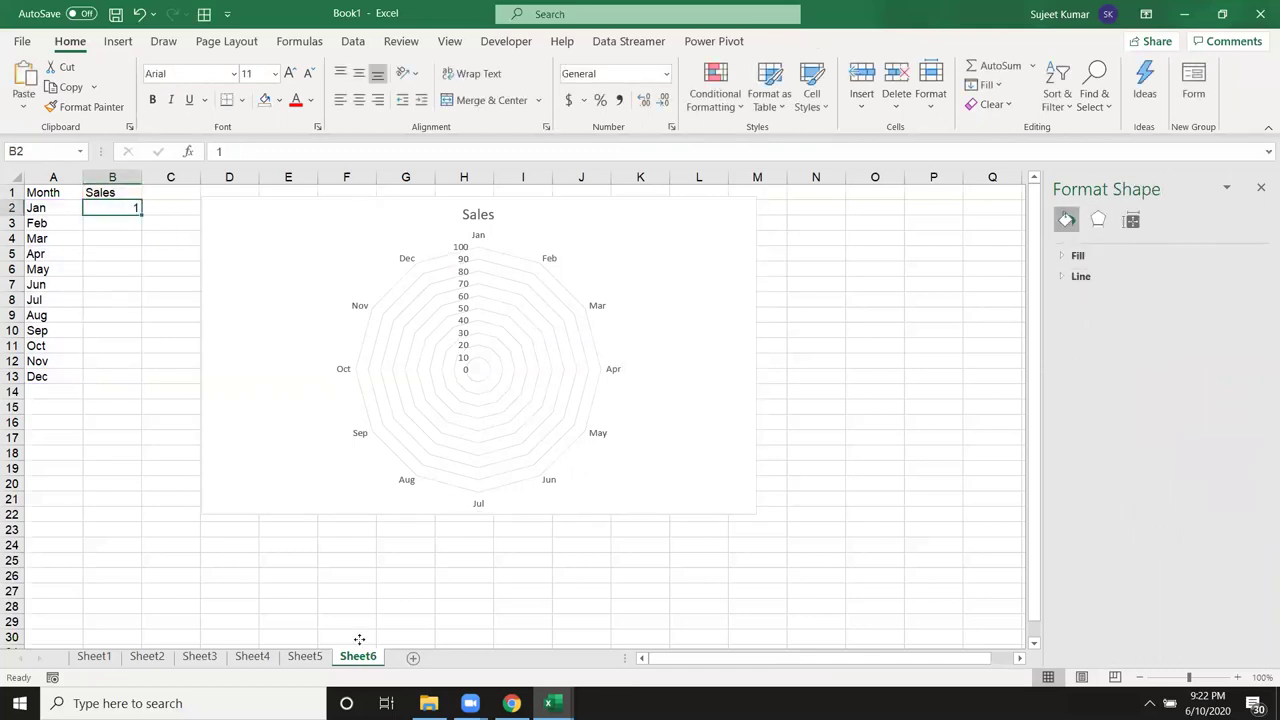
Enter test Sales values 10, 20, 30, 40, 50 and 60 for Jan–Jun in B2:B7.
left_click(359, 639)
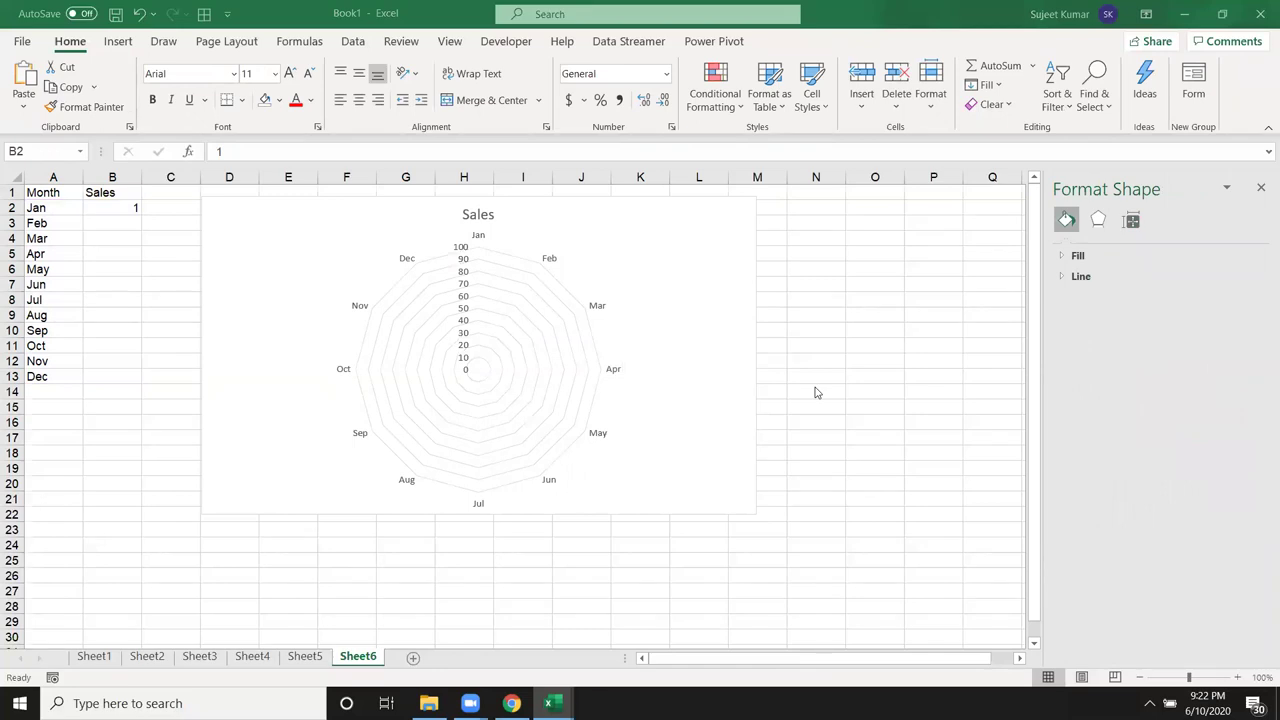
left_click(117, 209)
type("10")
key("Return")
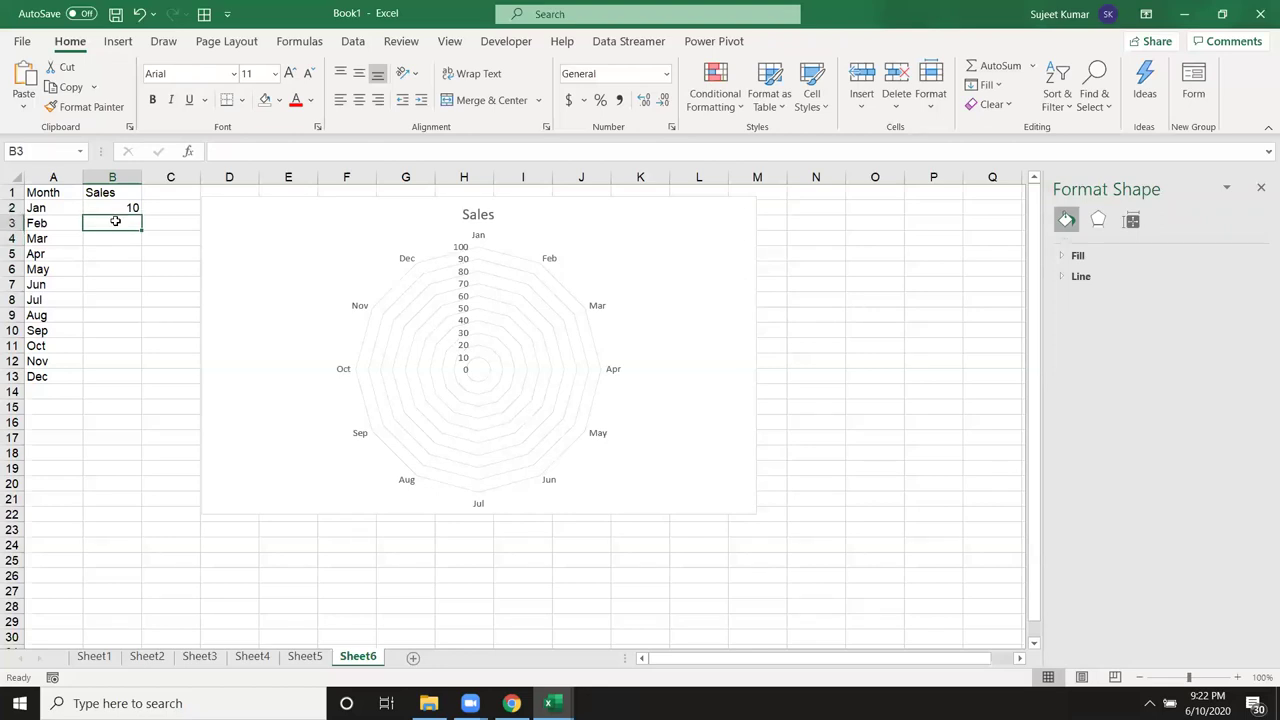
type("20")
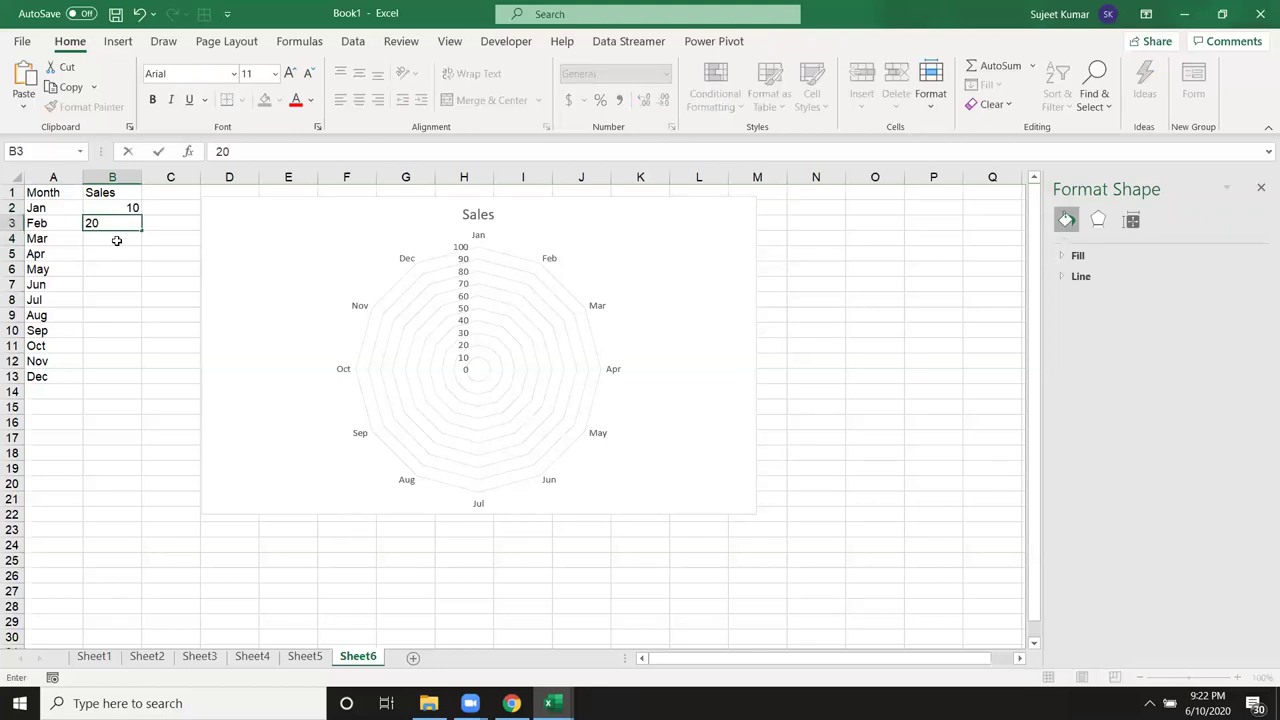
key("Return")
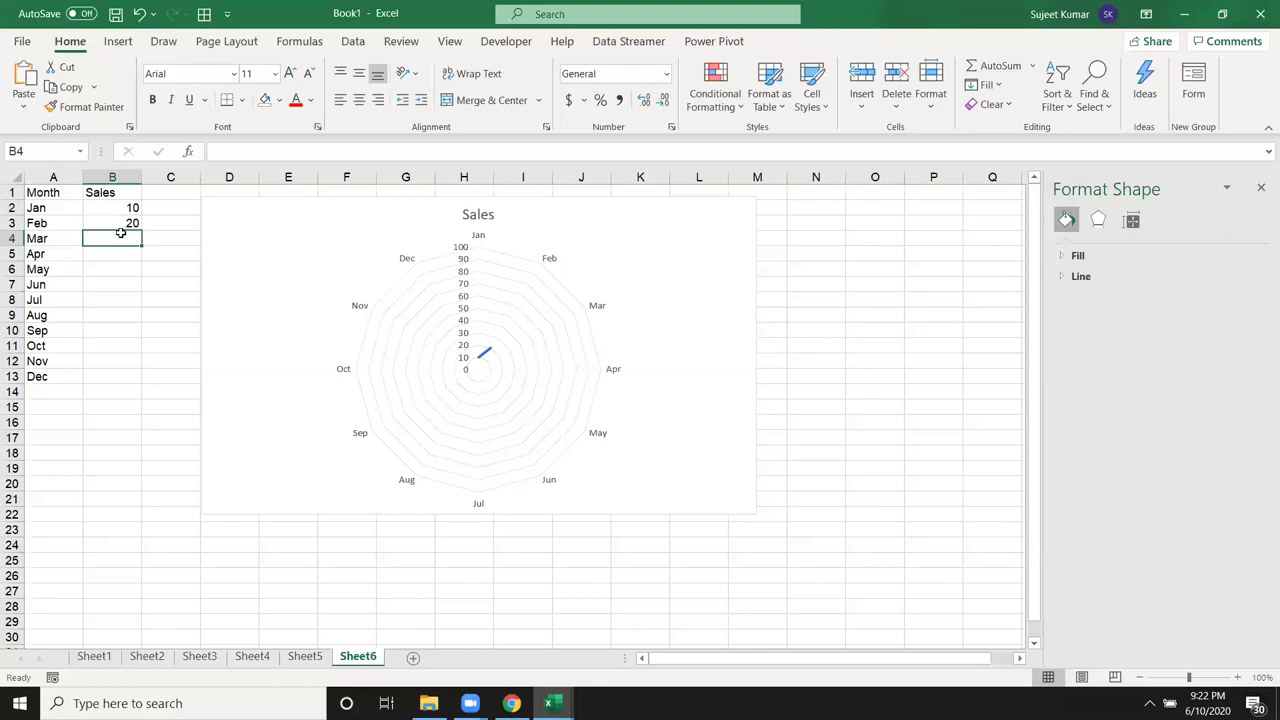
type("30")
key("Return")
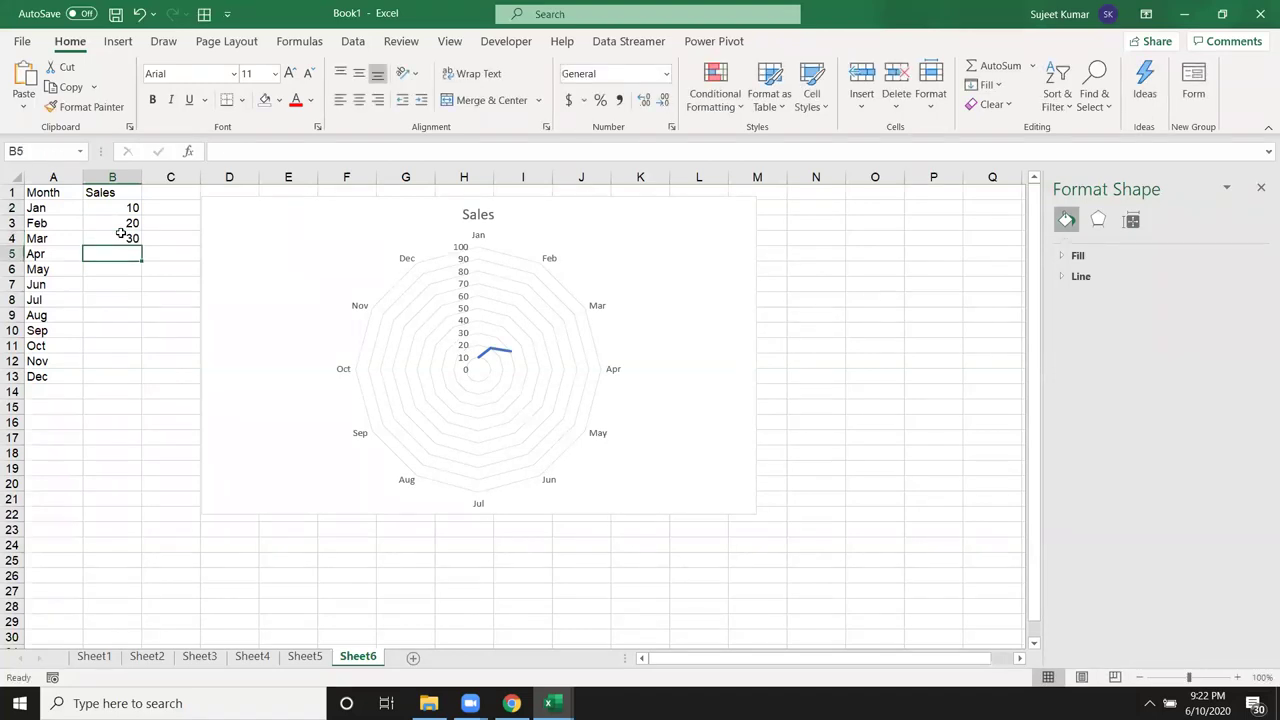
left_click(122, 234)
key("Delete")
type("20")
key("Return")
left_click(122, 232)
type("30")
key("Return")
type("40")
key("Return")
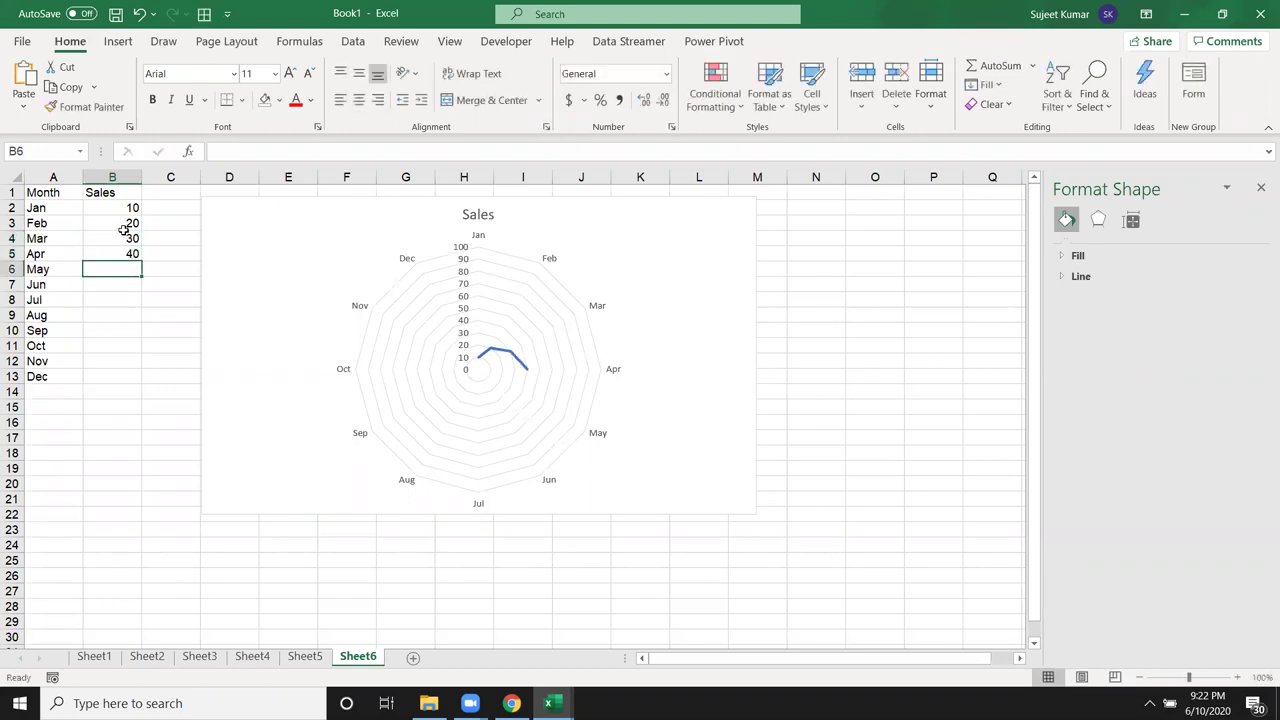
type("50")
key("Return")
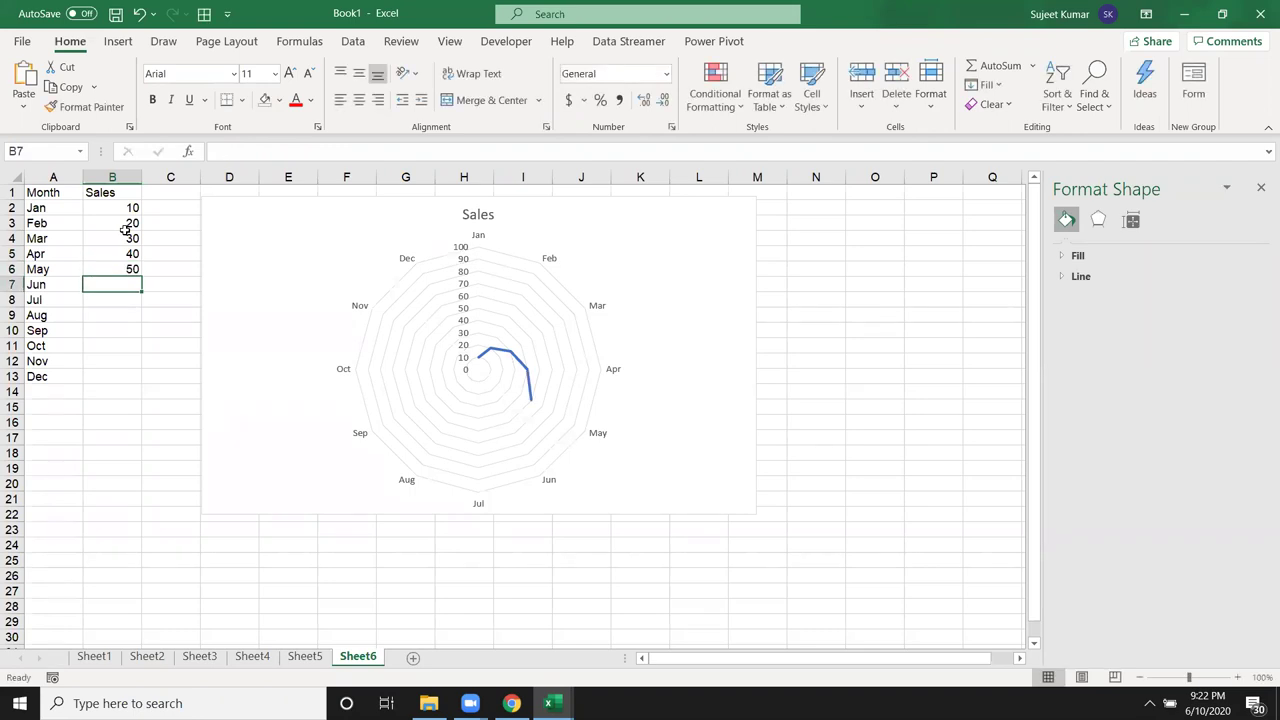
type("60")
key("Return")
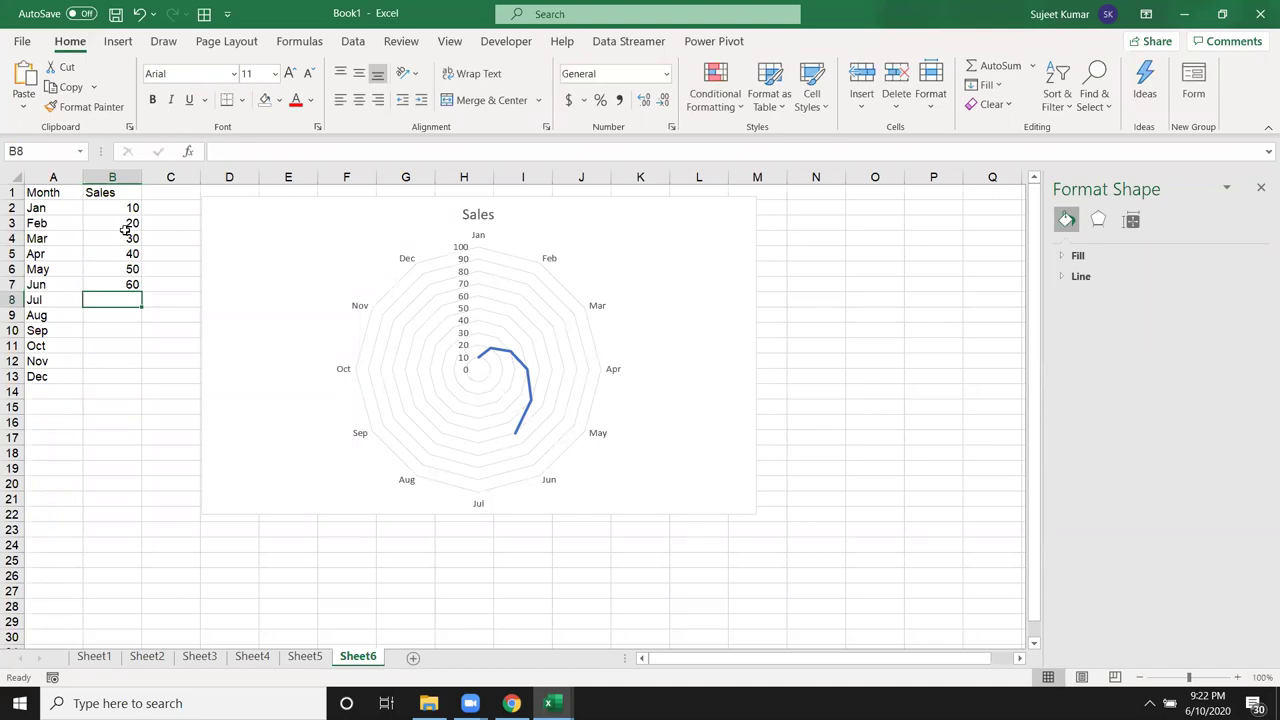
Enter Jul–Dec values 70, 80, 90, 100, 110 and 100 in B8:B13.
type("70")
key("Return")
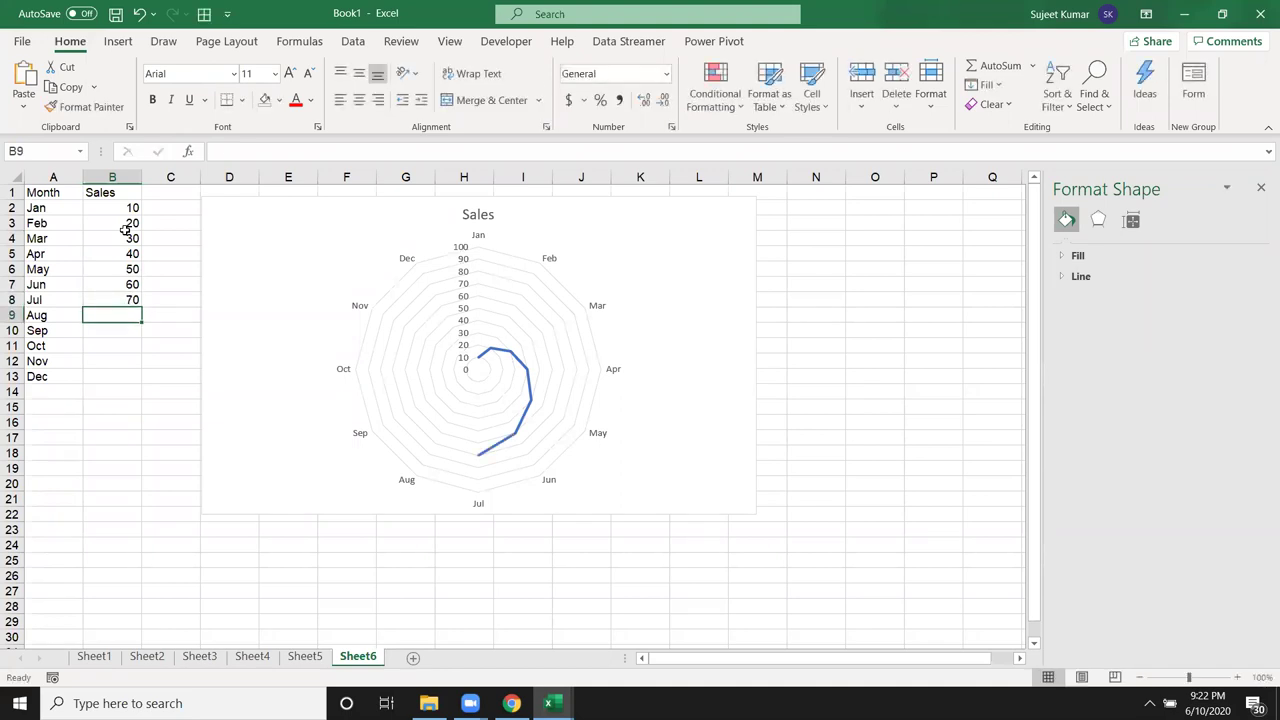
type("80")
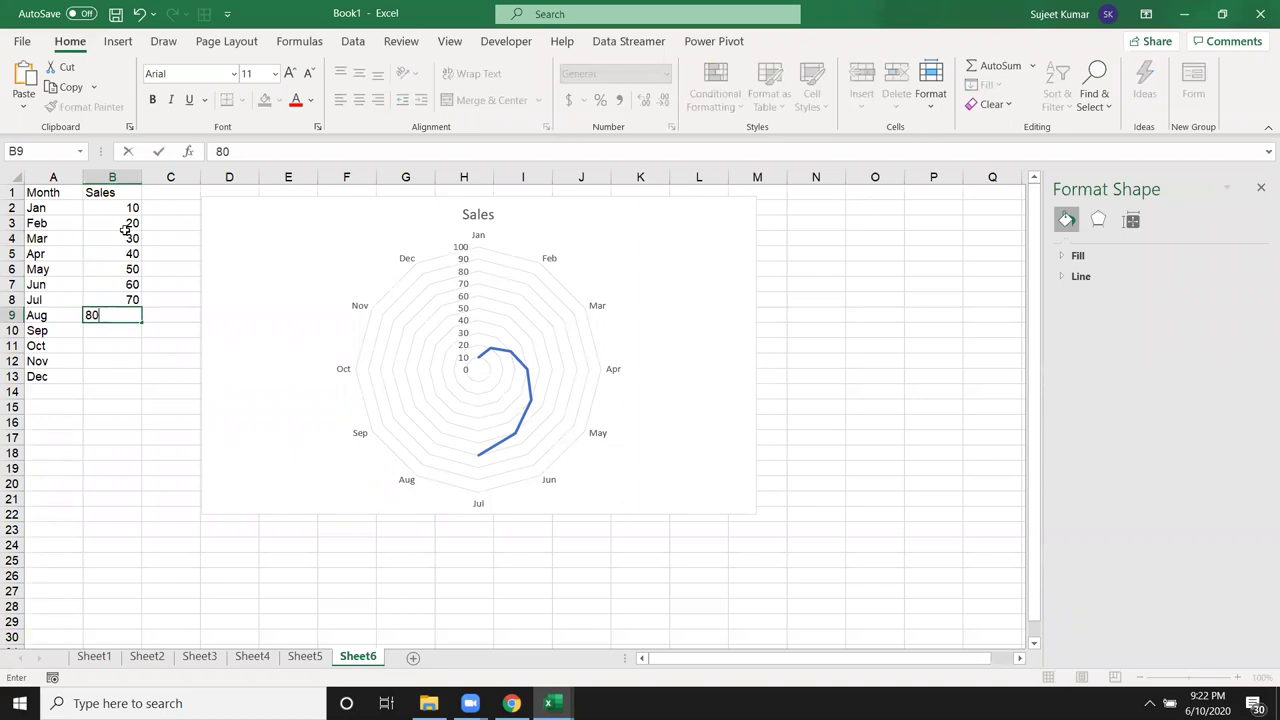
key("Return")
type("90")
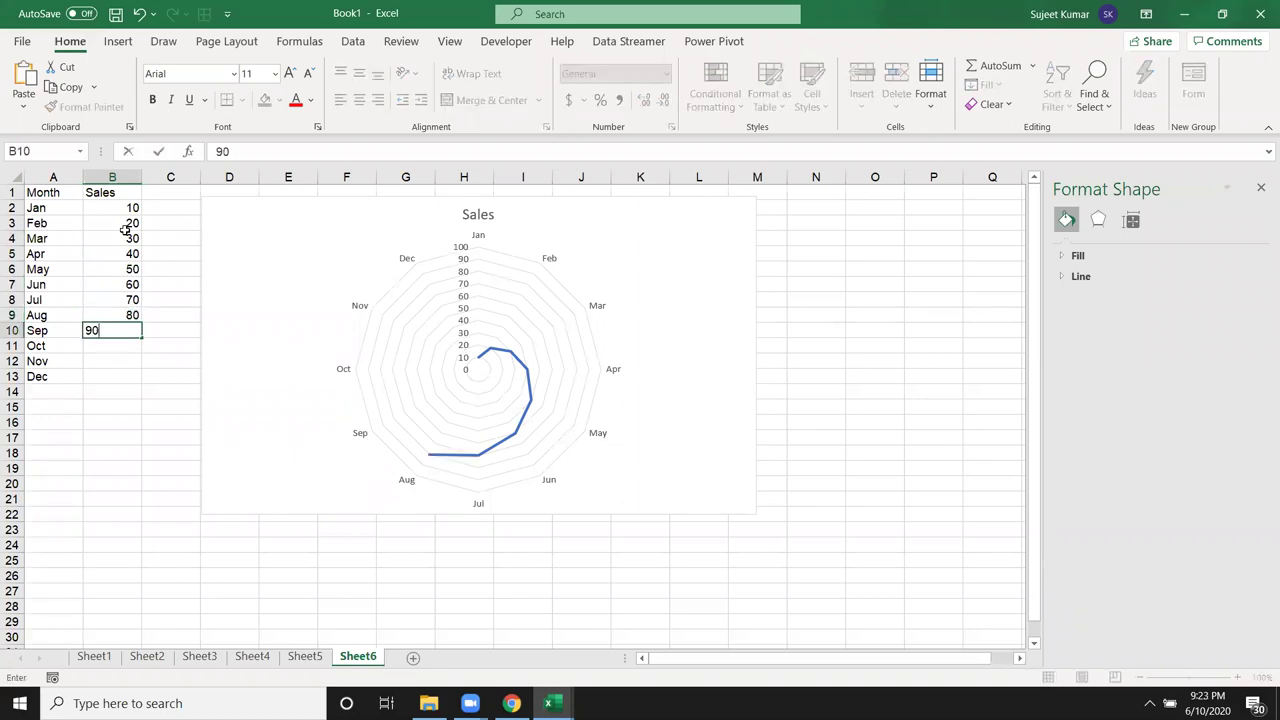
key("Return")
type("10")
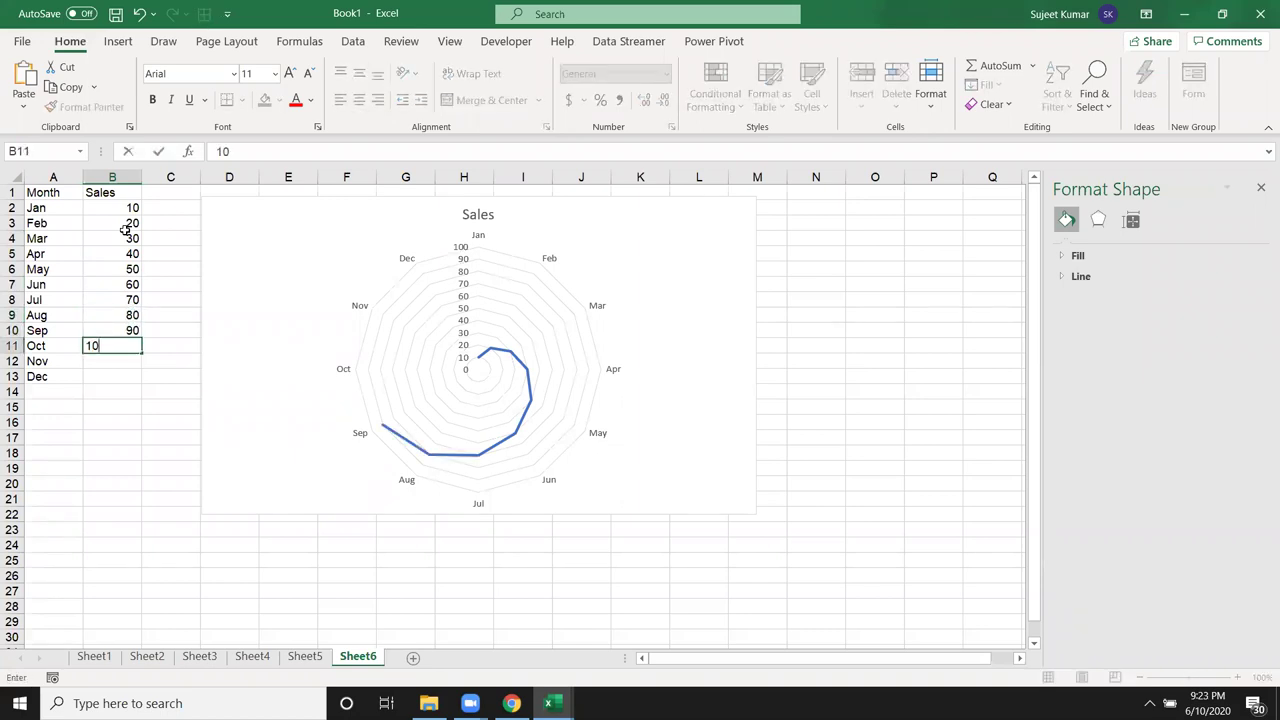
key("Return")
key("Return")
key("Up")
key("Up")
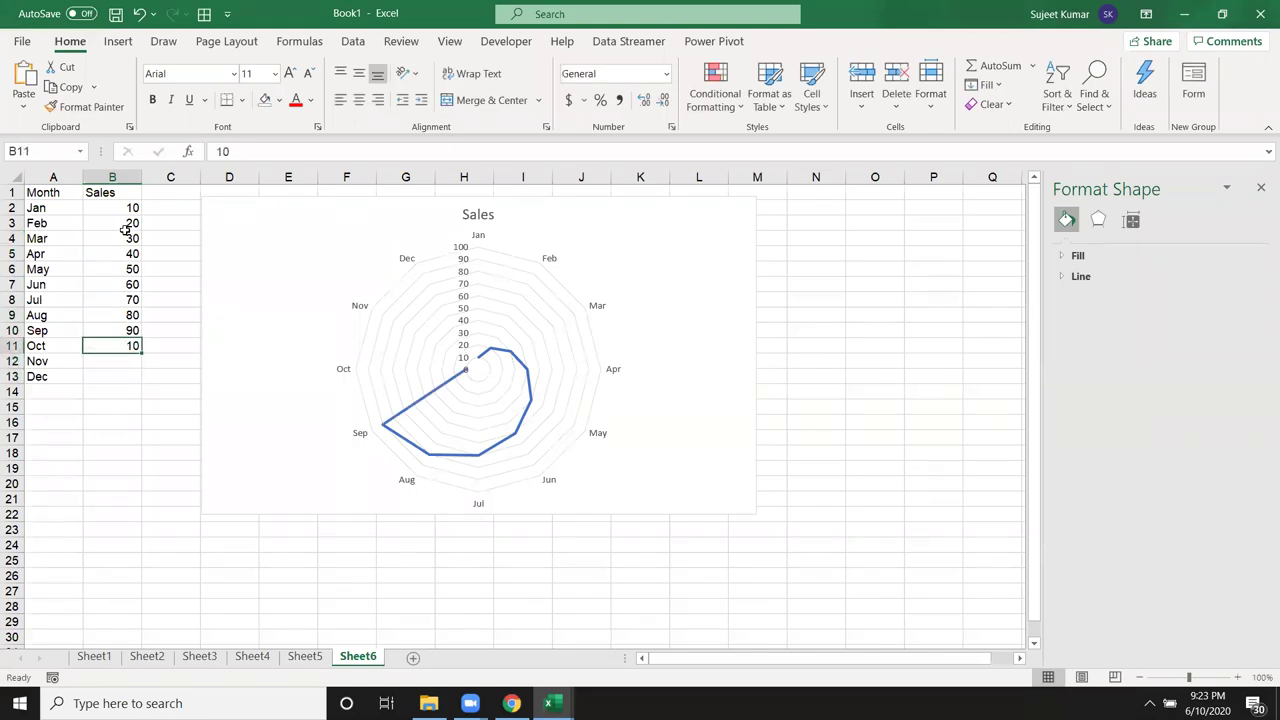
key("F2")
type("0")
key("Return")
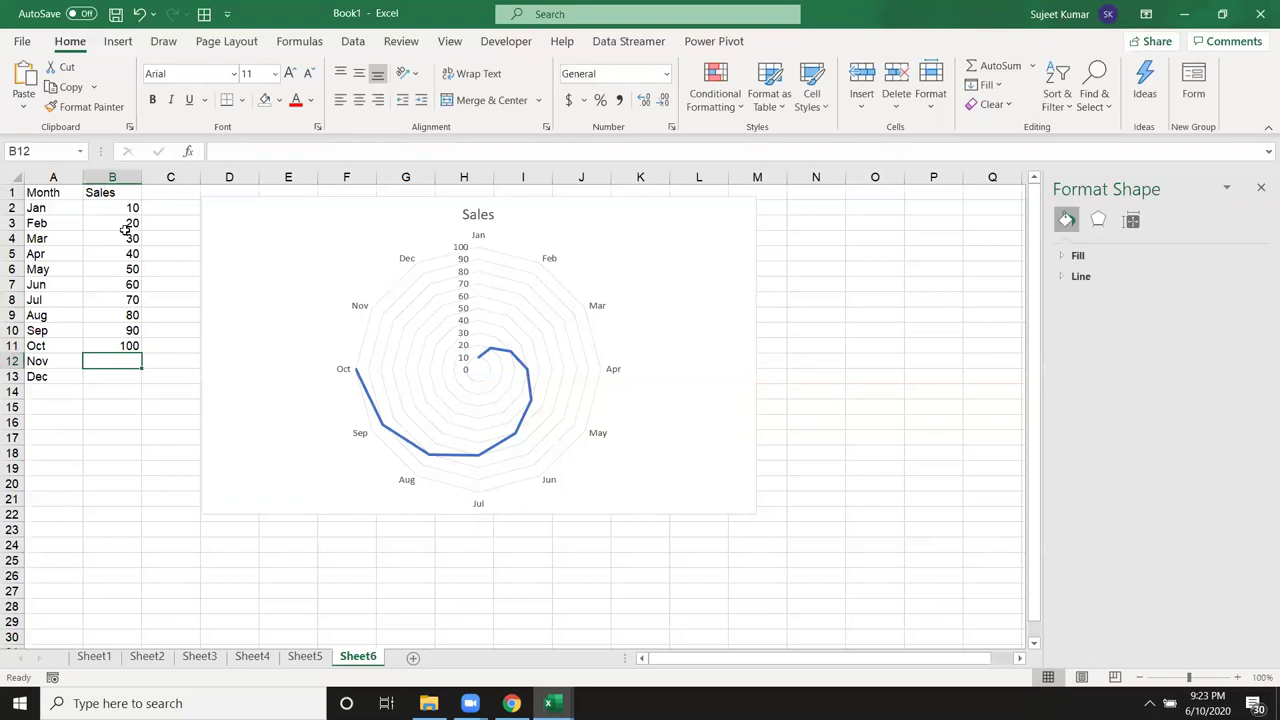
type("110")
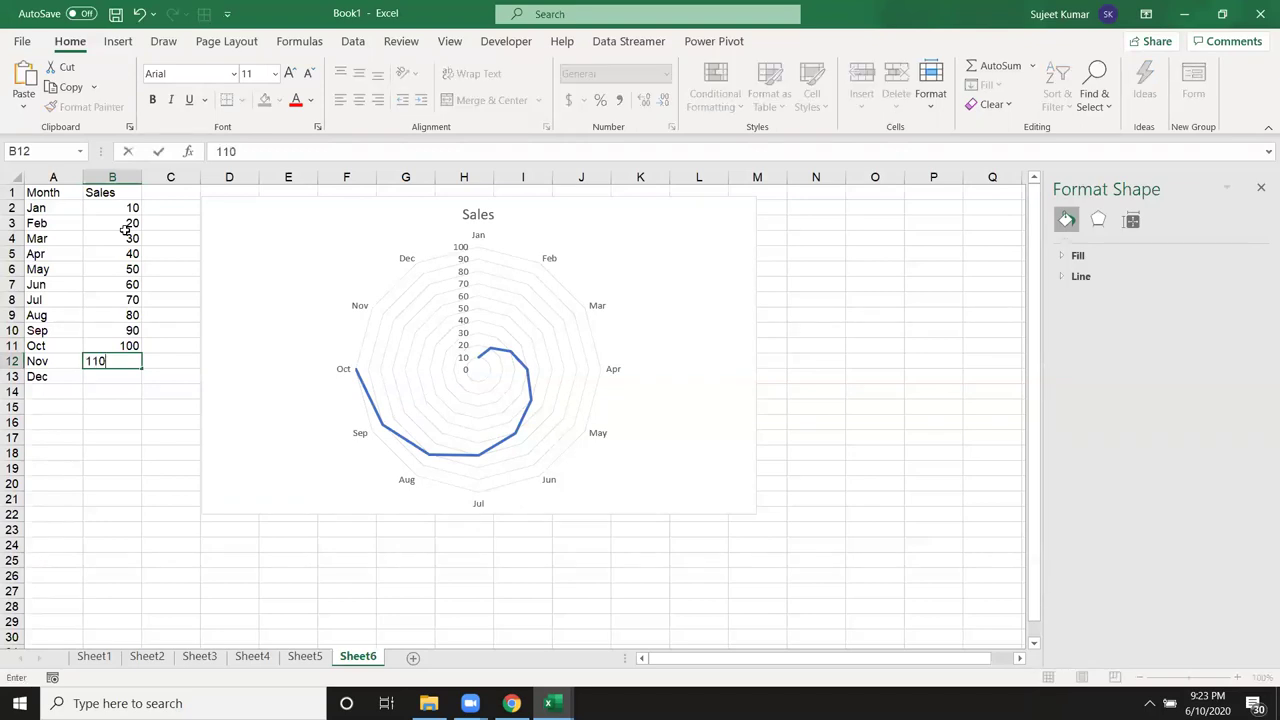
key("Return")
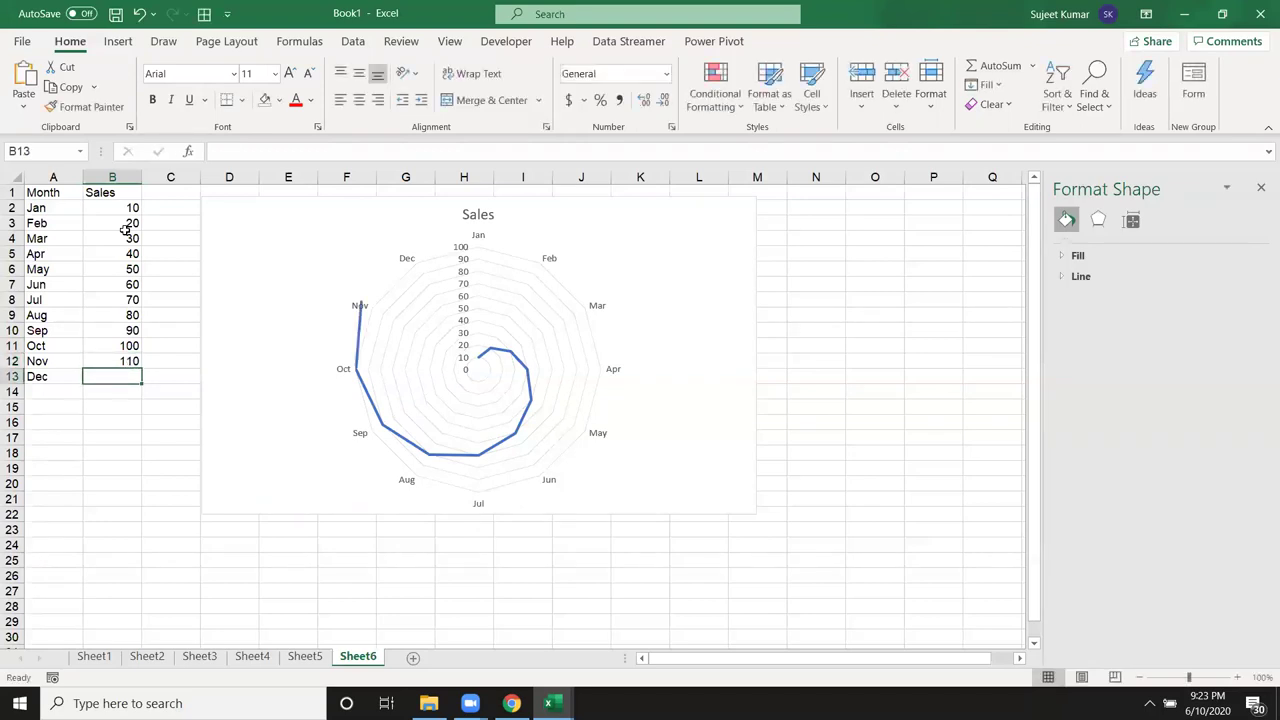
type("120")
key("Return")
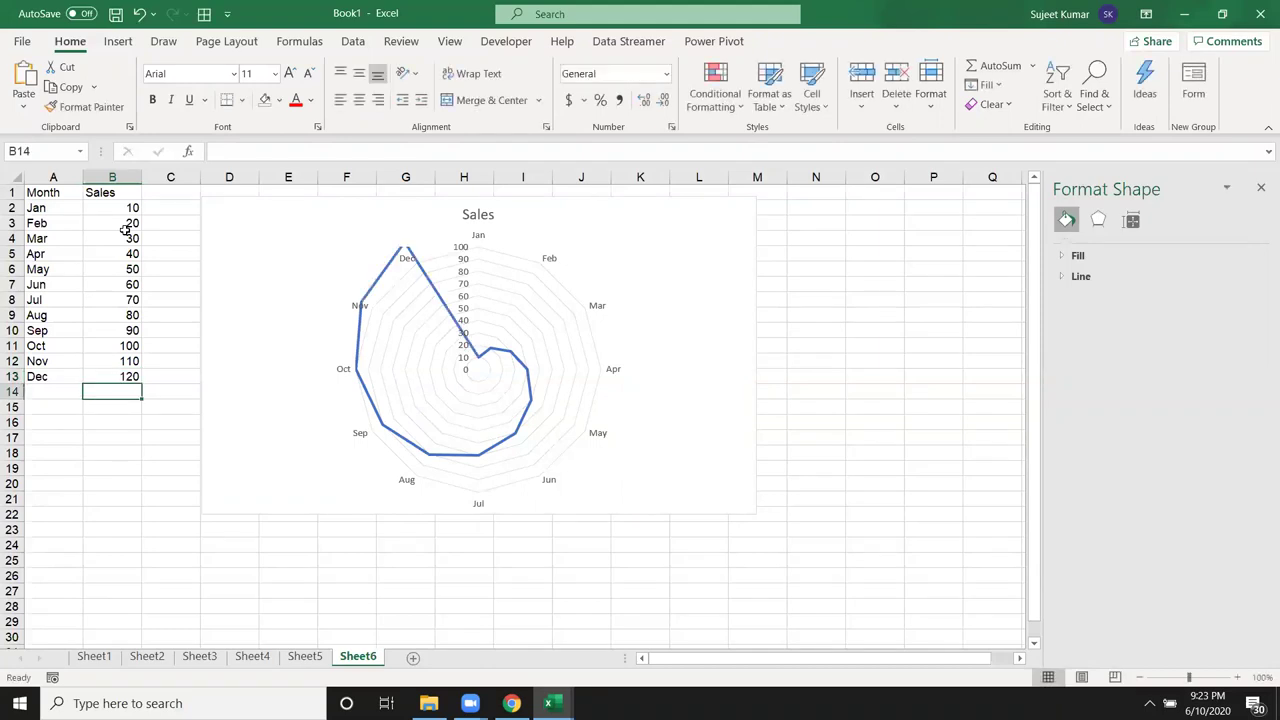
key("Up")
type("11")
key("Return")
key("Up")
type("100")
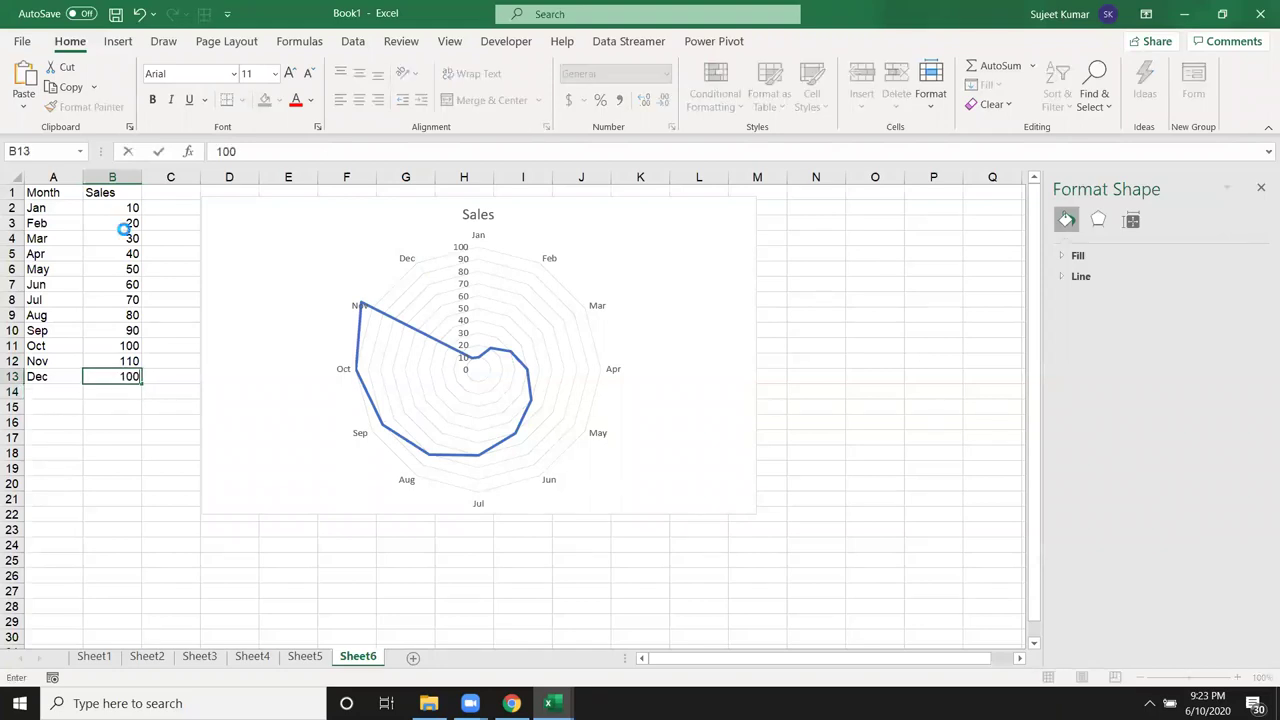
key("Return")
Delete every Sales value in B2:B13, leaving the chart with no line.
key("ctrl+Up")
key("ctrl+Up")
key("Down")
key("ctrl+shift+Down")
key("Delete")
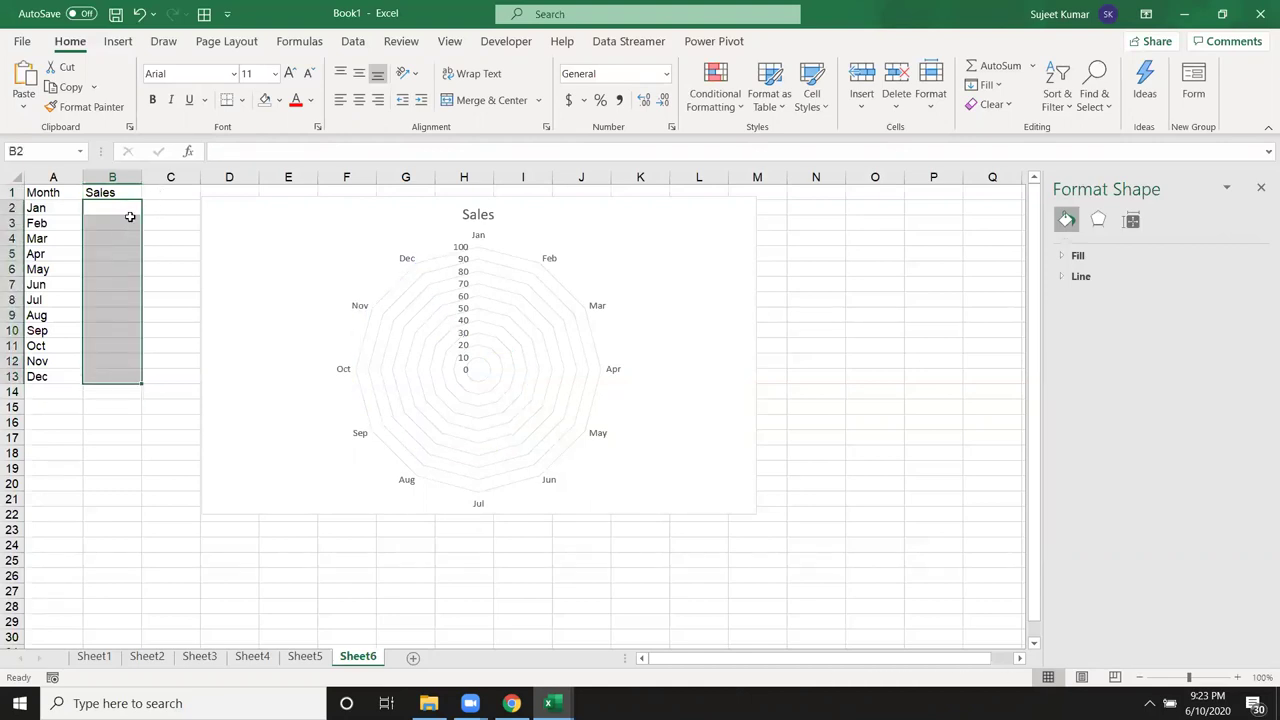
left_click(98, 228)
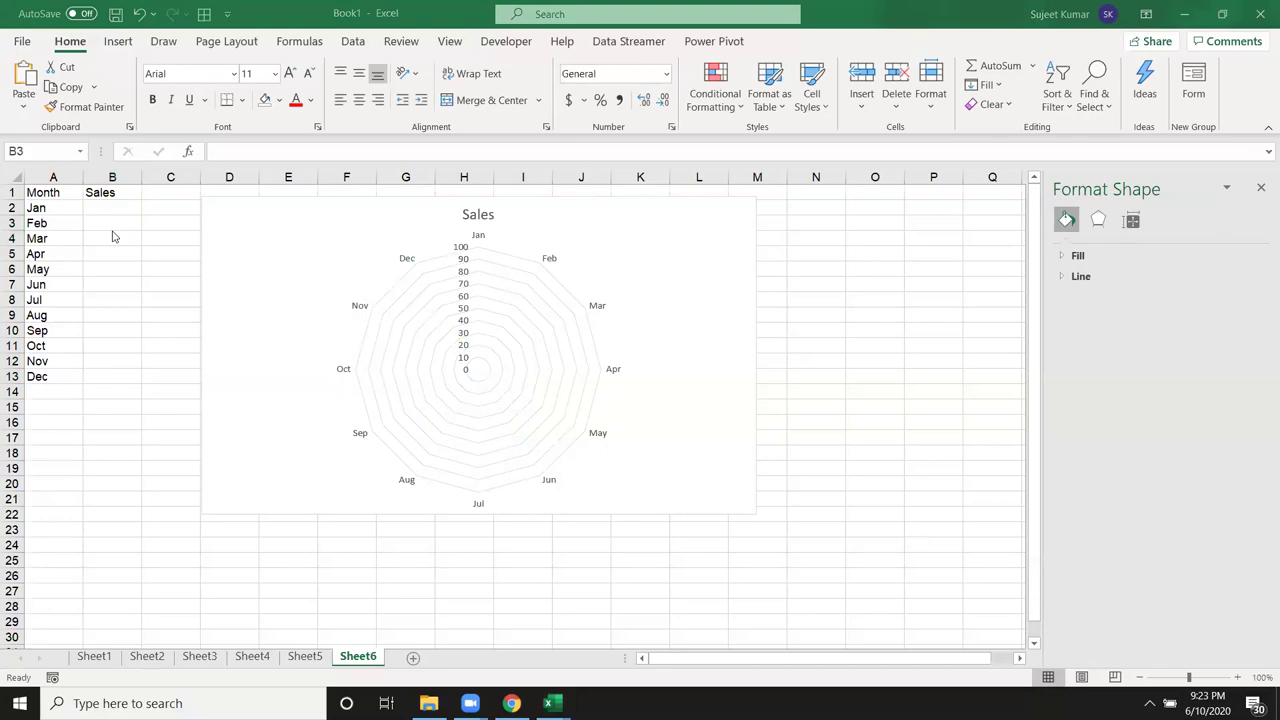
key("alt+Tab")
key("alt+Tab")
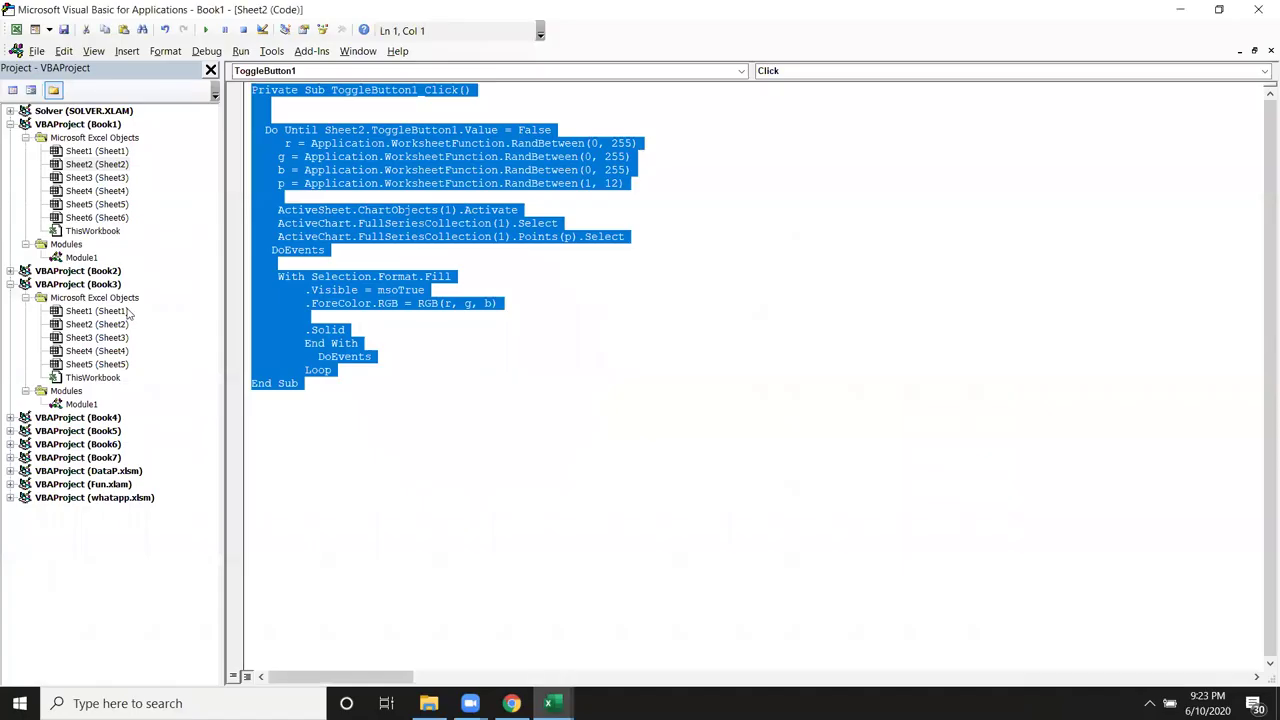
Open Book3's Module1 and declare a new Sub rr() below the existing macro.
left_click(398, 445)
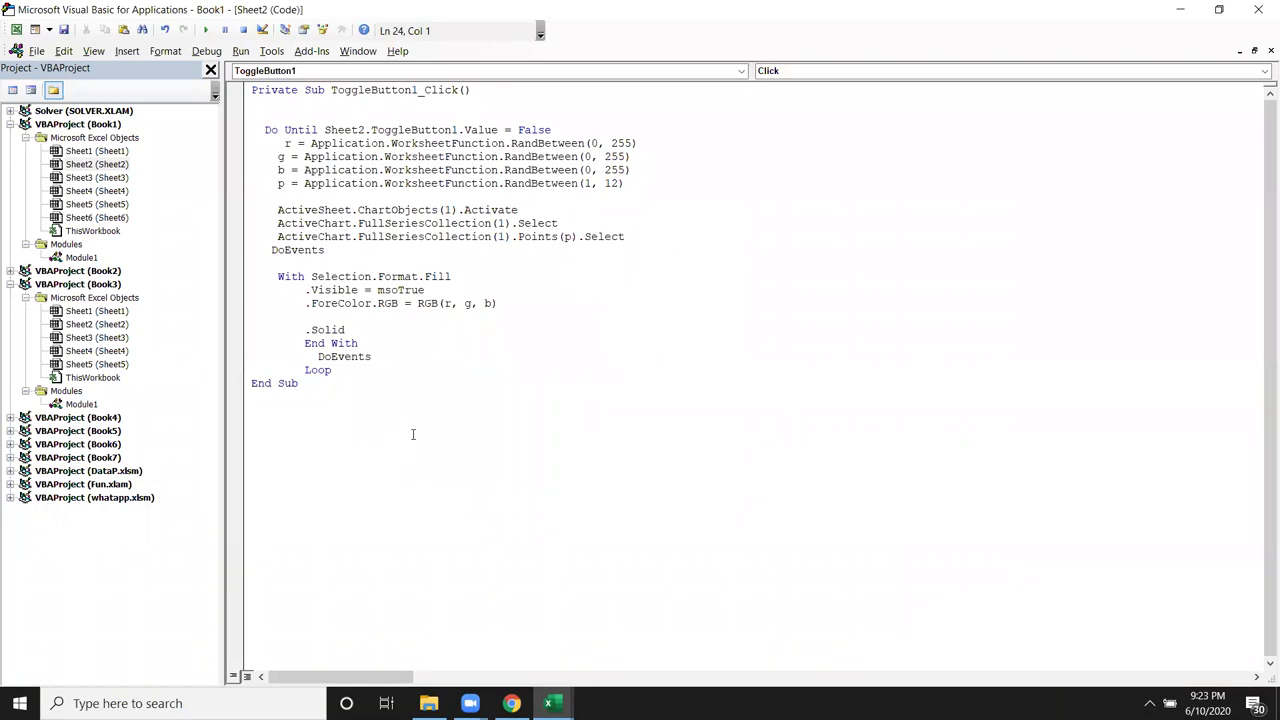
left_click(82, 405)
double_click(84, 406)
left_click(390, 497)
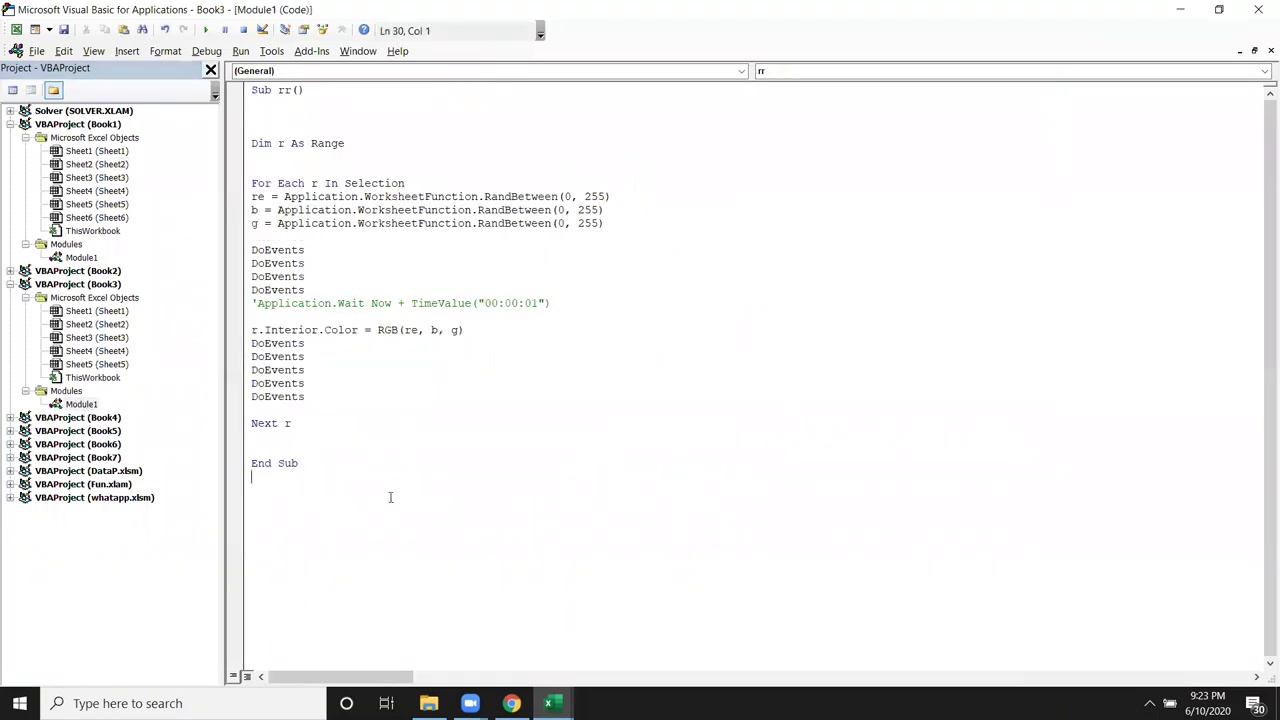
key("Return")
type("sub rr()")
key("Return")
key("Return")
key("Return")
Write a For i = 1 To 12 loop setting Range("B" & i).Value = 10 * i.
key("Up")
type("for ")
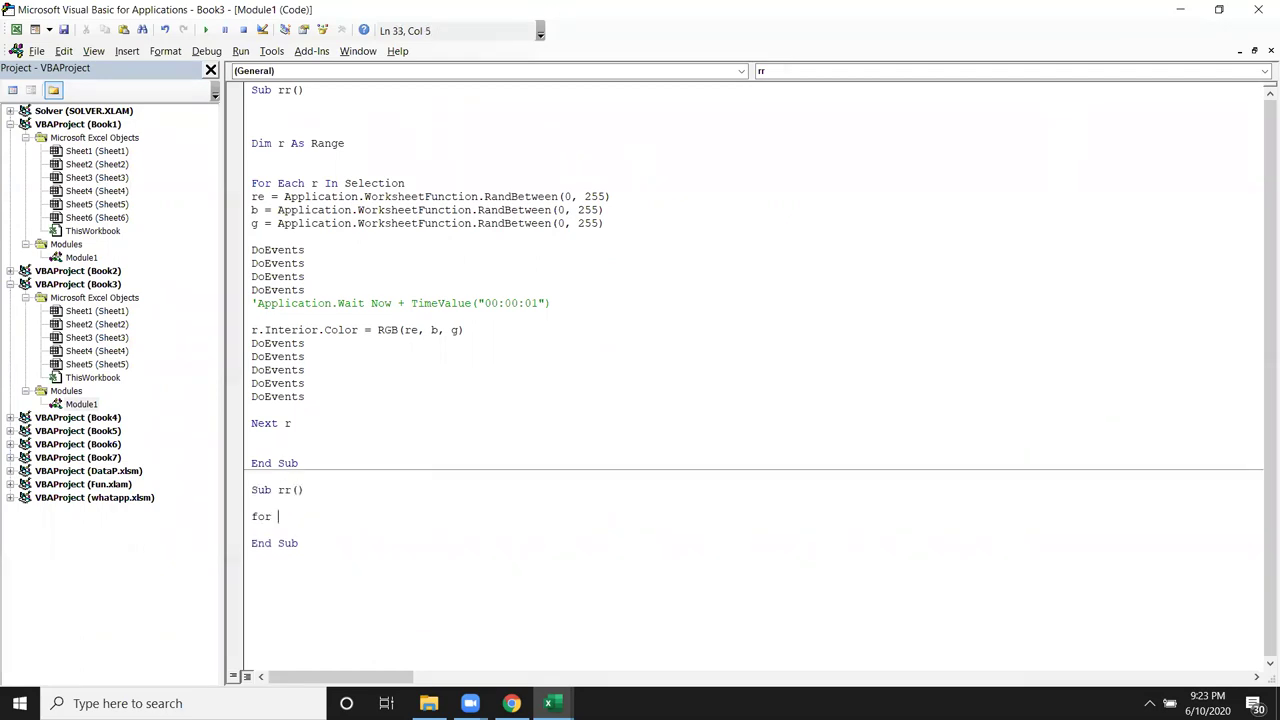
type("i =1 to 12")
key("Return")
key("Return")
type("next i")
key("Up")
key("Return")
key("Return")
key("Return")
key("Up")
key("Up")
key("Up")
type("range(\"B\"")
key("BackSpace")
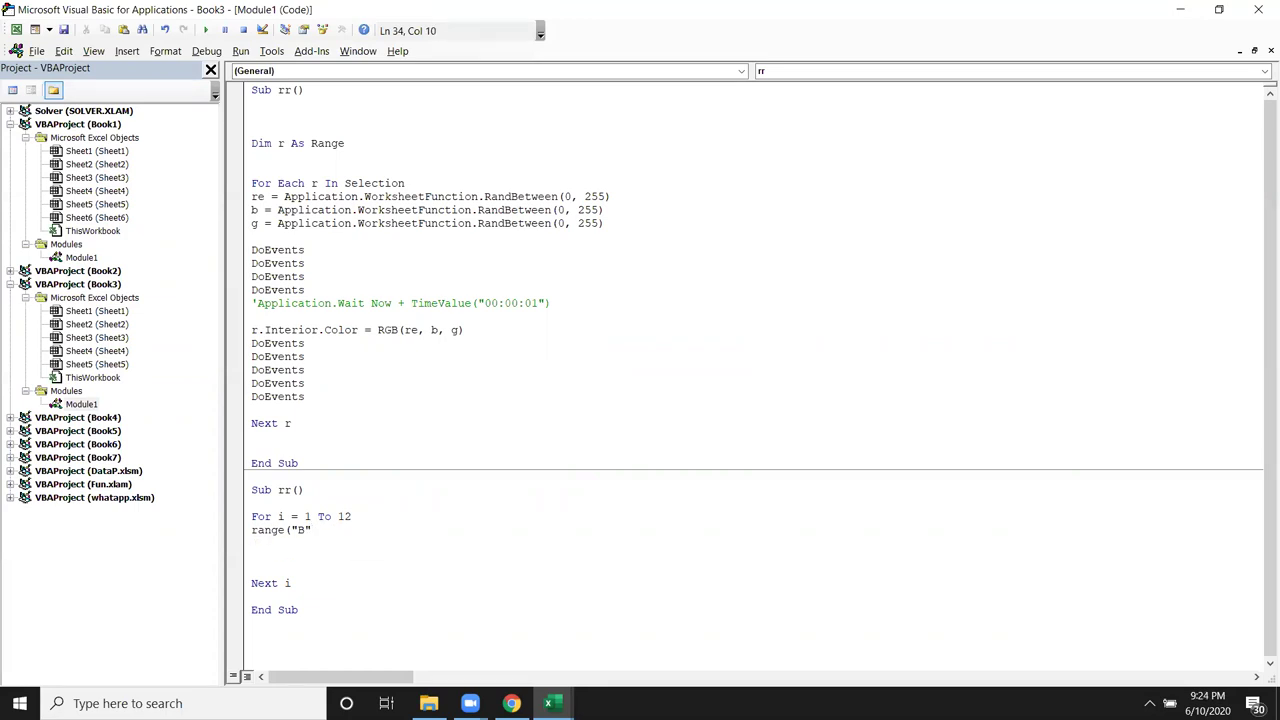
type("& i)")
type(".Value = ")
type("10 * i")
key("Return")
Insert a DoEvents line after For i = 1 To 12 in the rr macro.
left_click(411, 530)
key("Return")
key("BackSpace")
key("Up")
key("Return")
type("do")
key("BackSpace")
type("events")
key("Down")
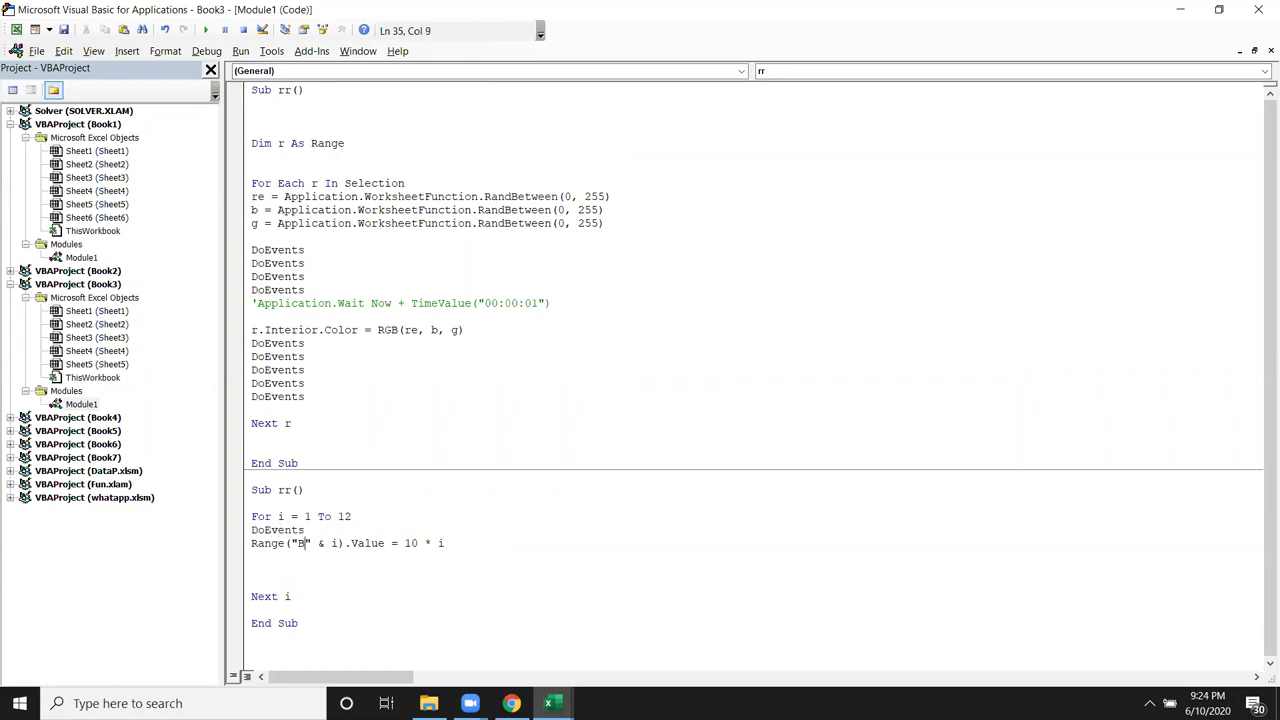
Wrap DoEvents in a For k = 1 To 100 … Next k delay loop.
left_click(306, 530)
key("shift+Left")
key("shift+Left")
key("shift+Left")
key("shift+Left")
key("shift+Left")
key("shift+Left")
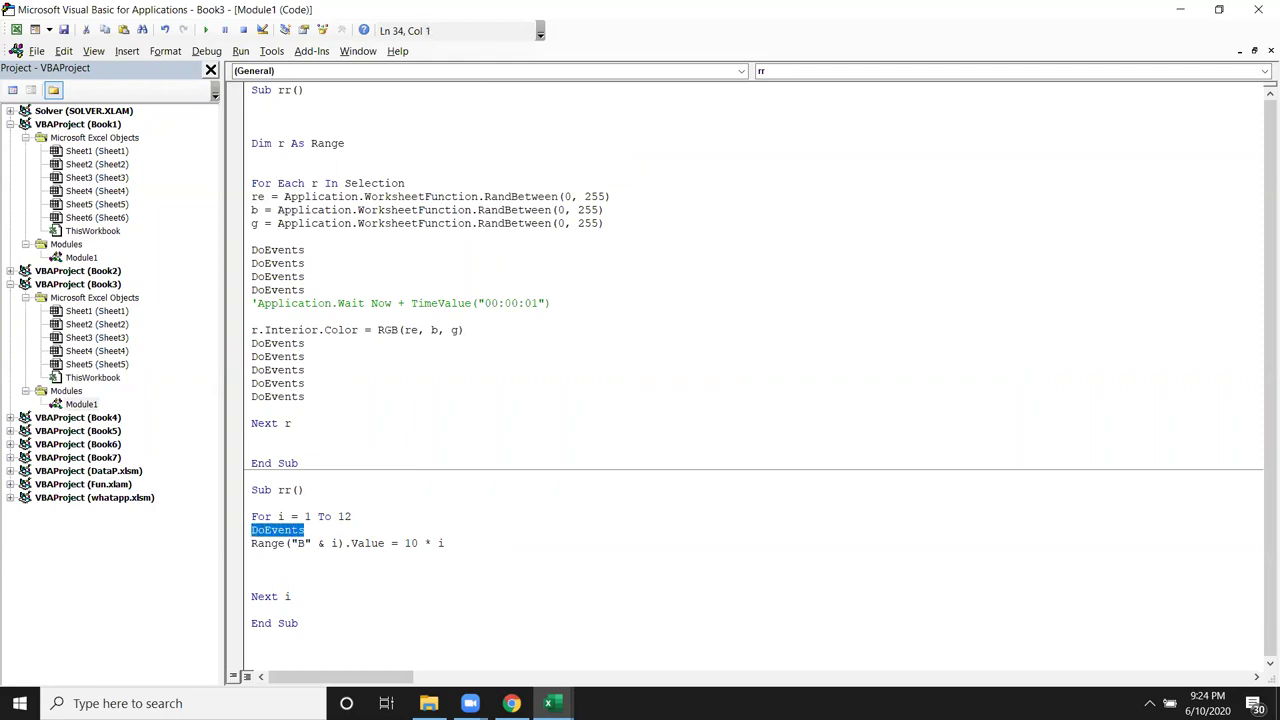
key("Left")
key("Return")
key("Down")
key("Return")
key("Return")
left_click(251, 530)
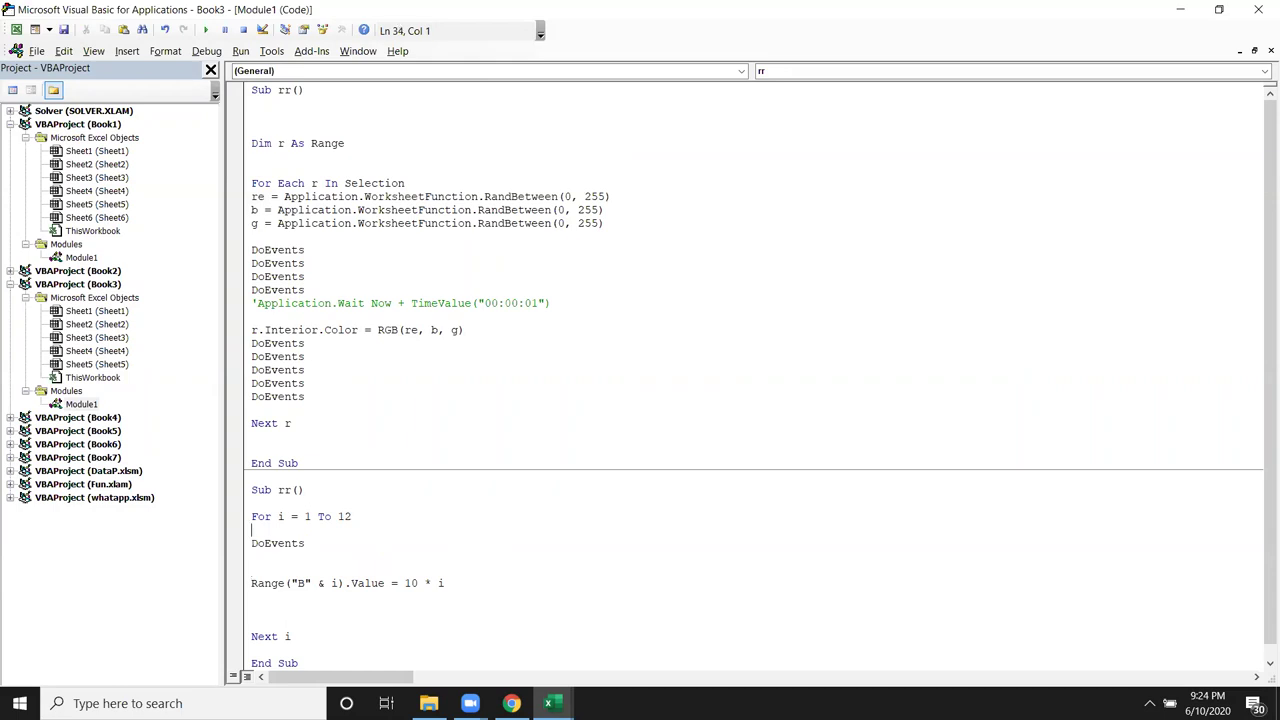
type("for k = 1 ")
type("To 100")
key("Down")
key("Down")
type("next k")
key("Up")
Paste a copy of the delay loop below the Range line and return to Book1.
left_click_drag(297, 557, 244, 530)
key("ctrl+c")
left_click(266, 606)
key("ctrl+v")
scroll(365, 626, "down", 2)
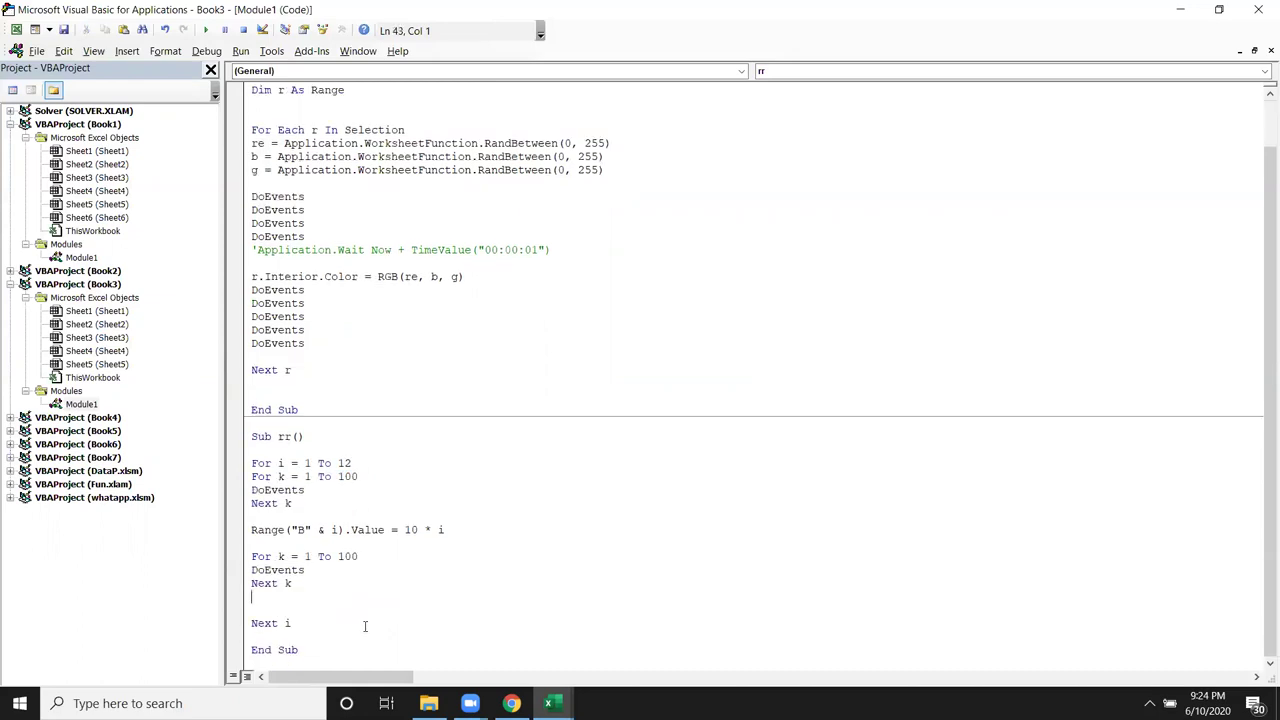
left_click(387, 606)
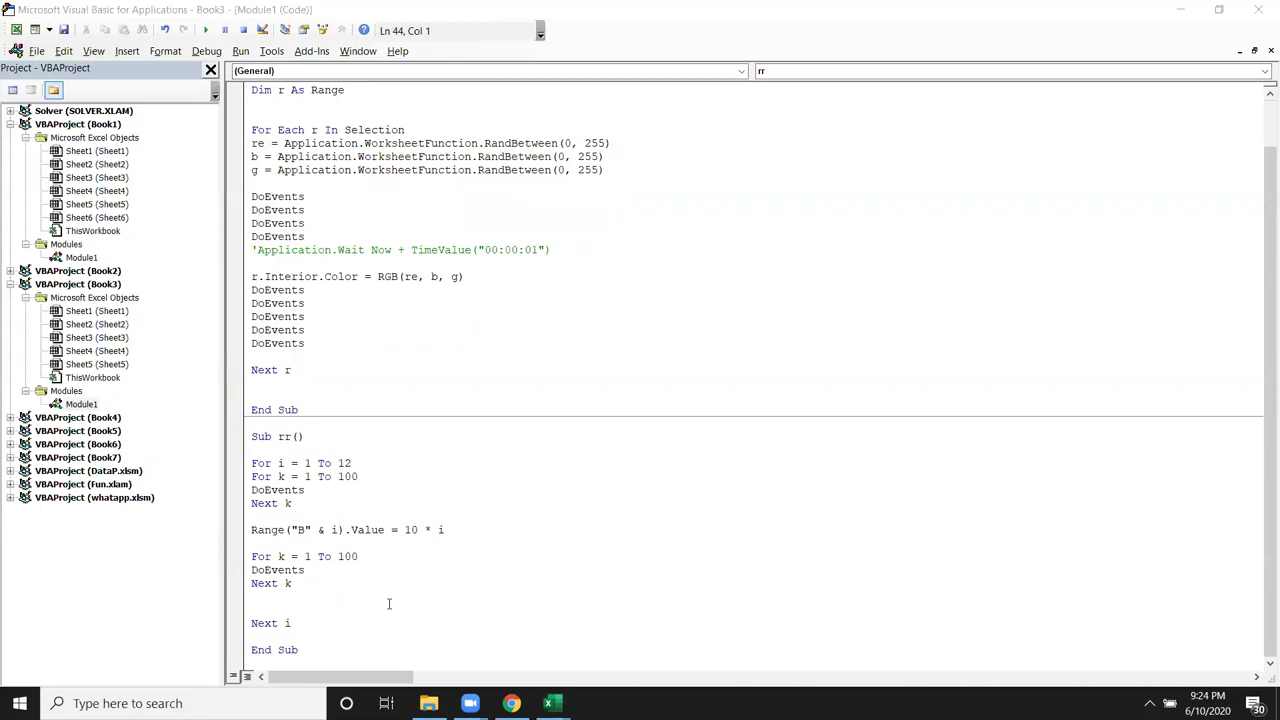
key("alt+Tab")
key("Tab")
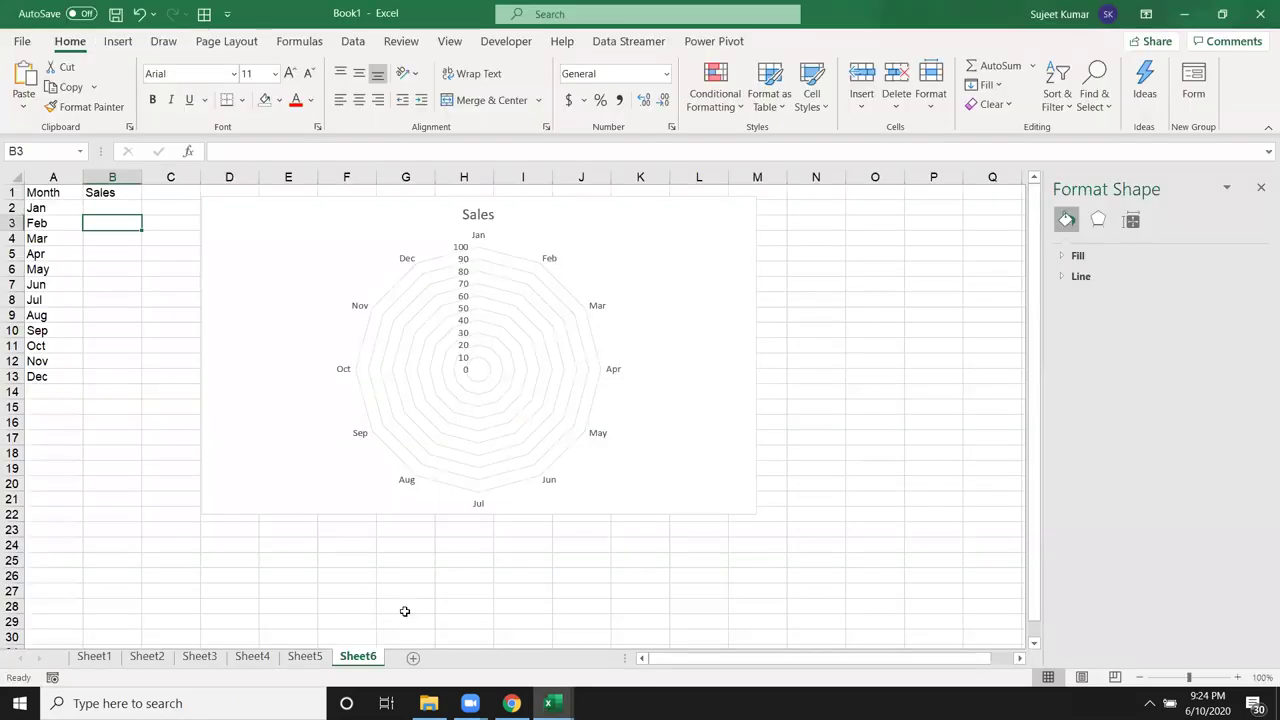
Run the Book3!Module1.rr macro from the Developer Macros list.
left_click(506, 41)
left_click(58, 85)
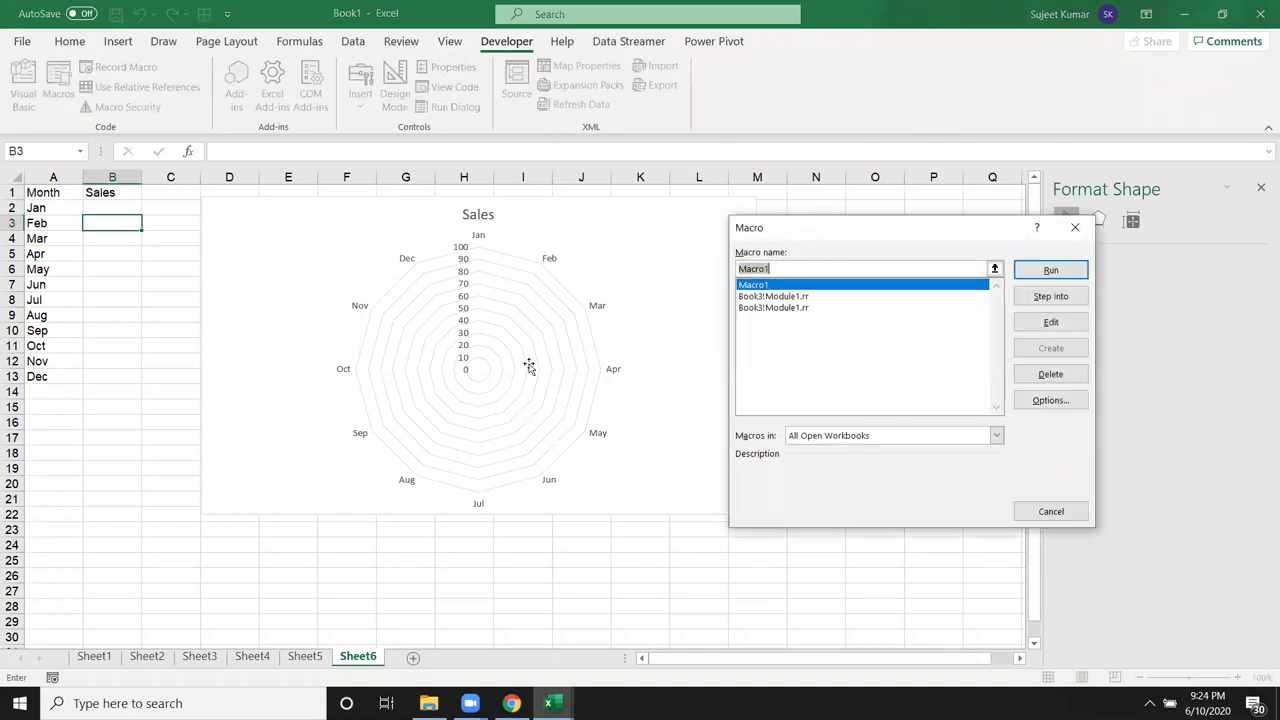
left_click(808, 308)
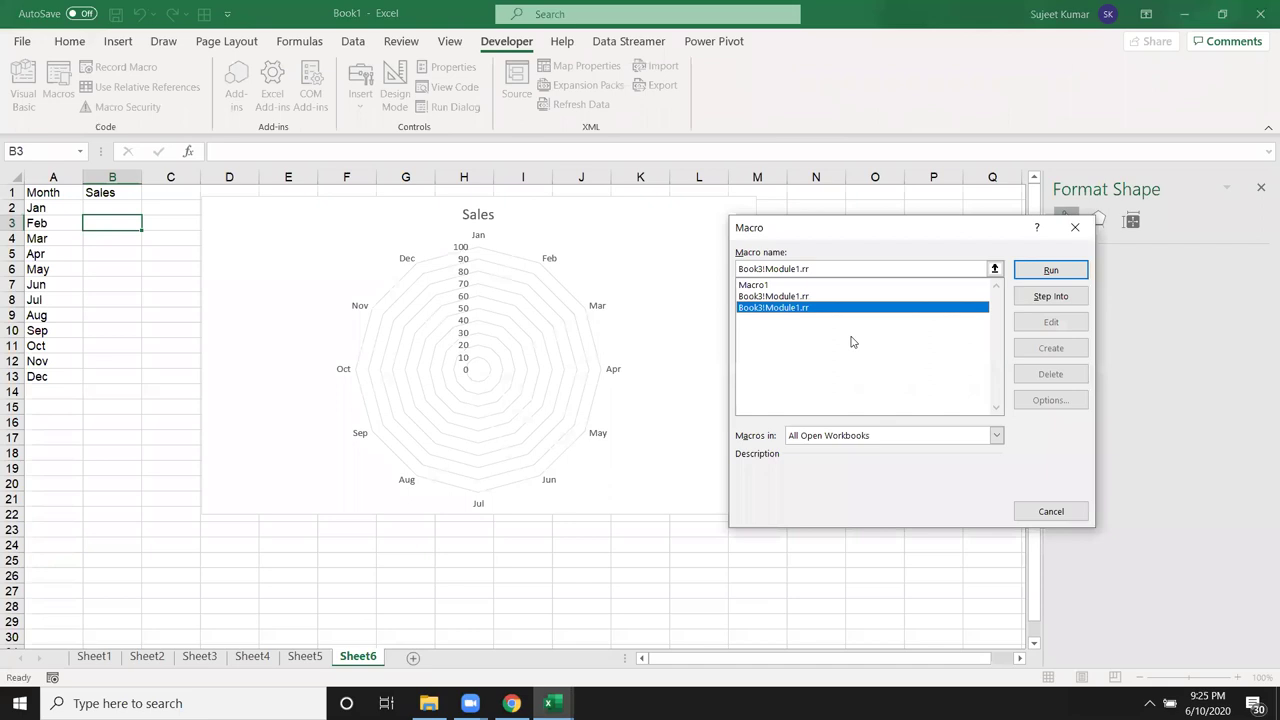
key("Return")
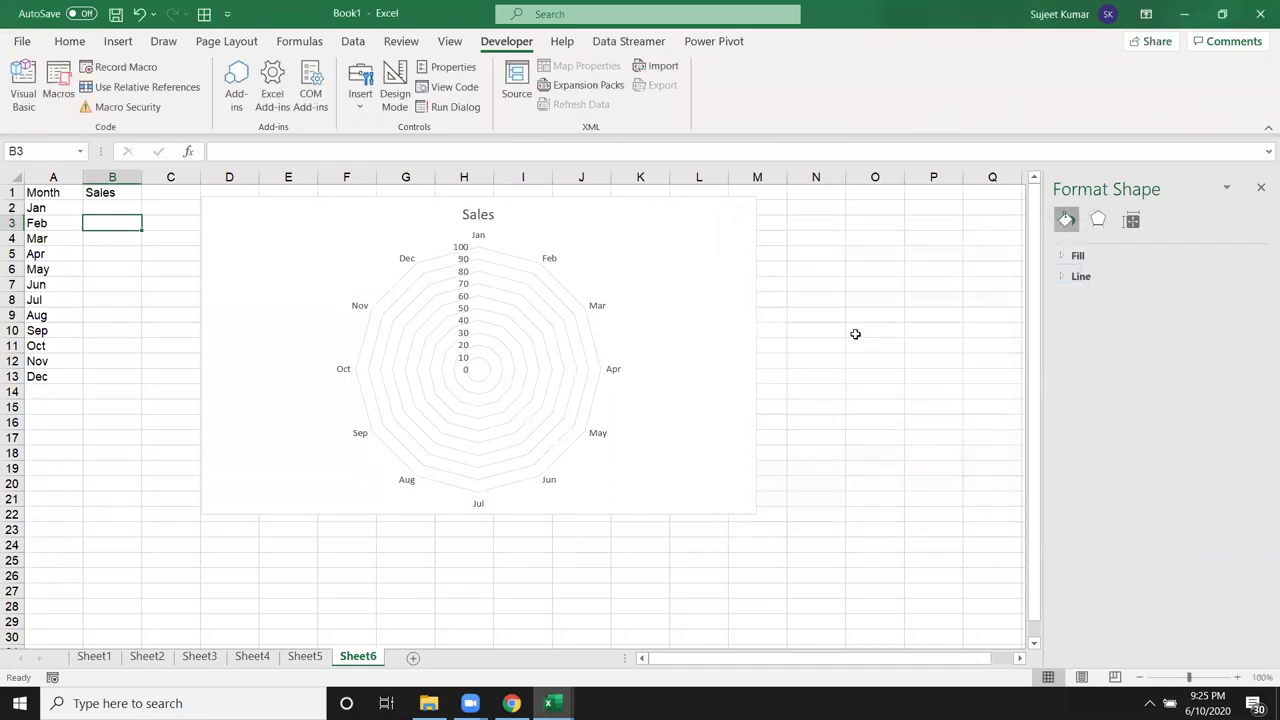
Rename the macro to rr_1 in the VBA editor and run it with F5.
key("alt+Tab")
key("Tab")
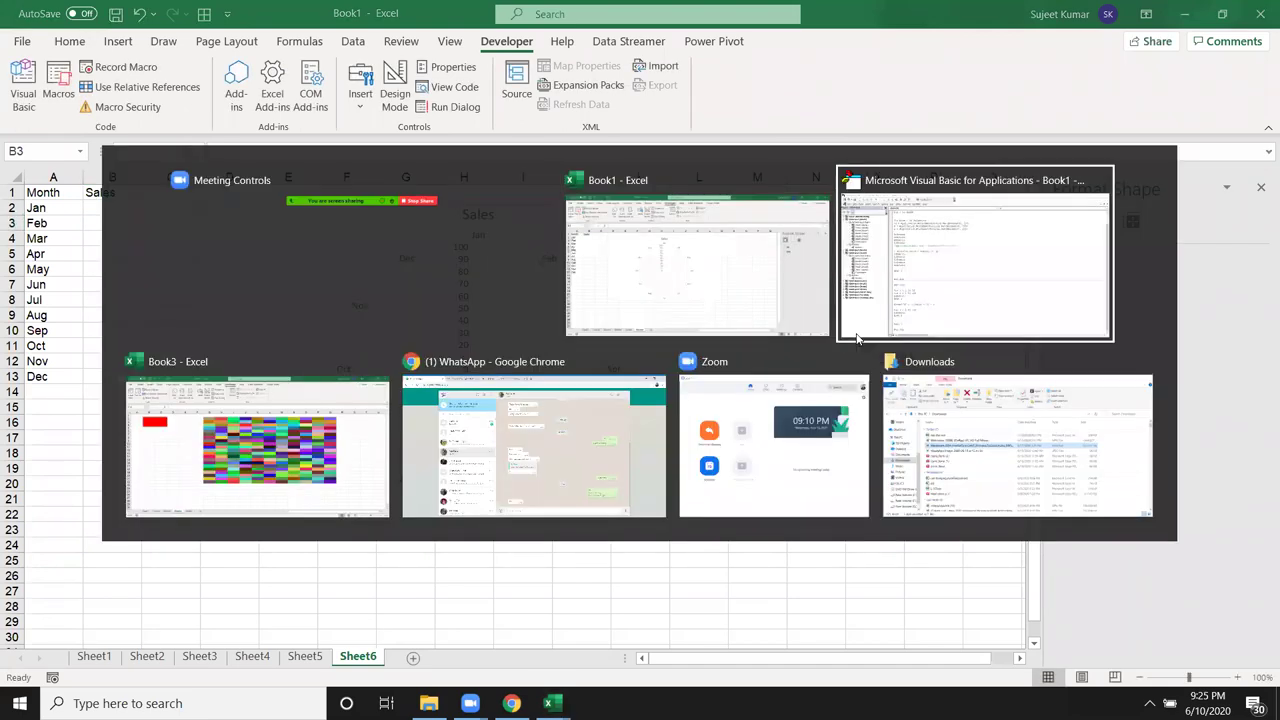
left_click(291, 437)
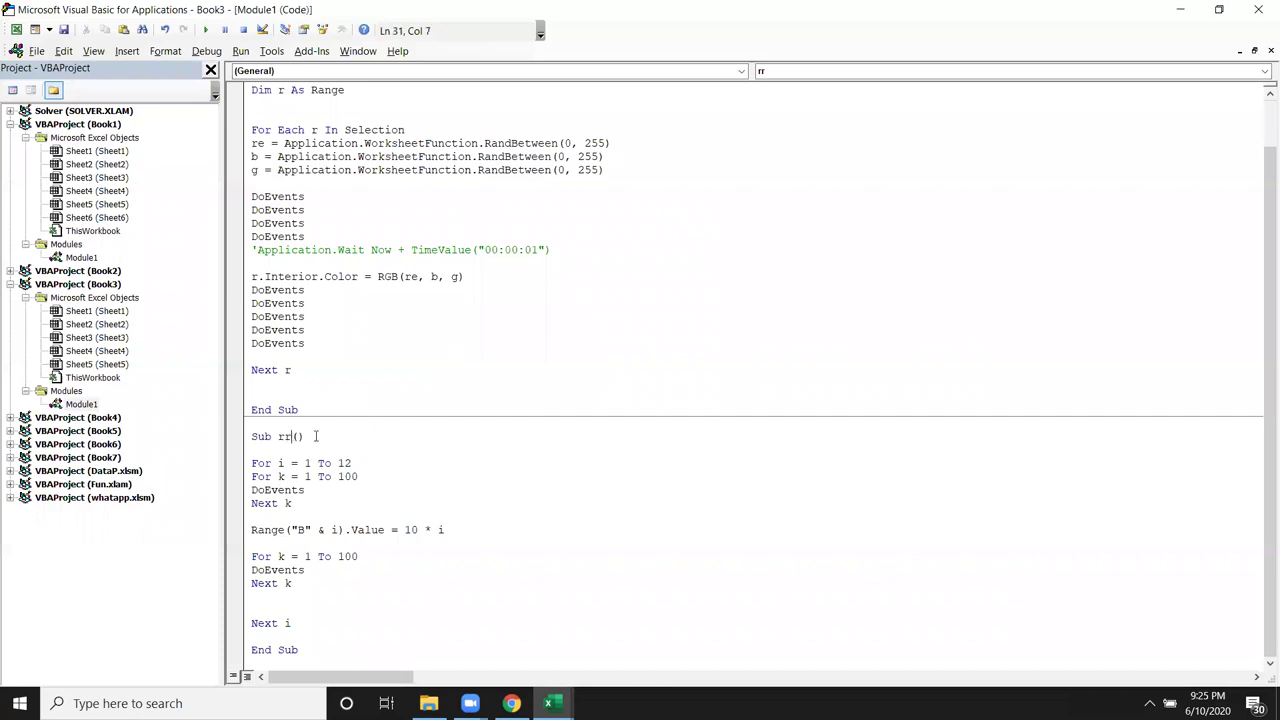
type("_1")
left_click(353, 507)
key("F5")
Back in Book1, run Book3!rr_1 from the Macro dialog to fill column B.
mouse_move(487, 657)
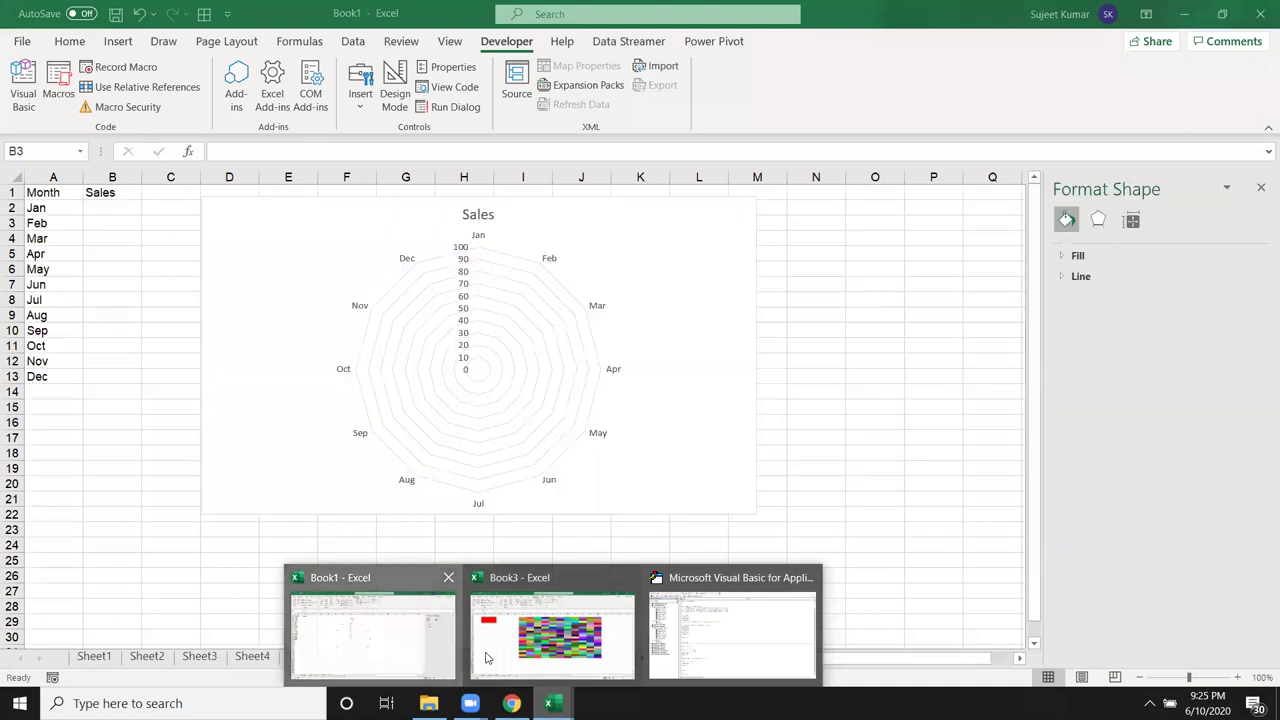
left_click(375, 635)
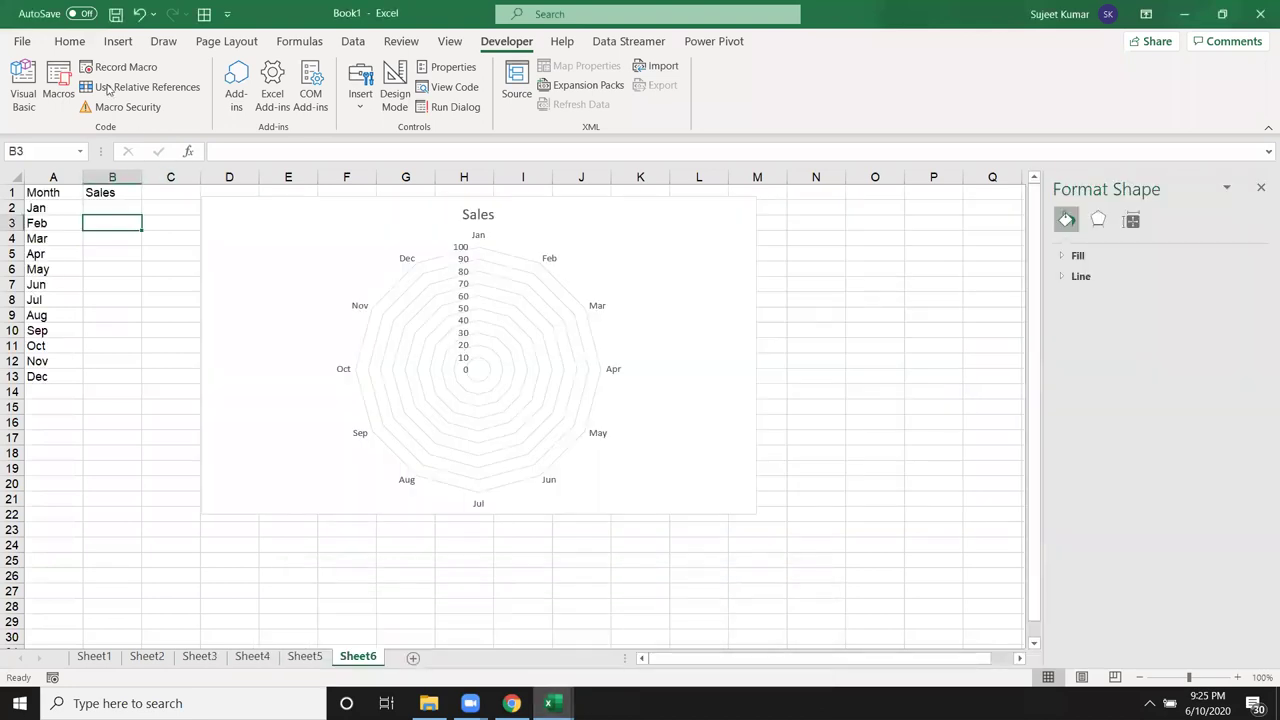
key("alt+F8")
left_click(772, 307)
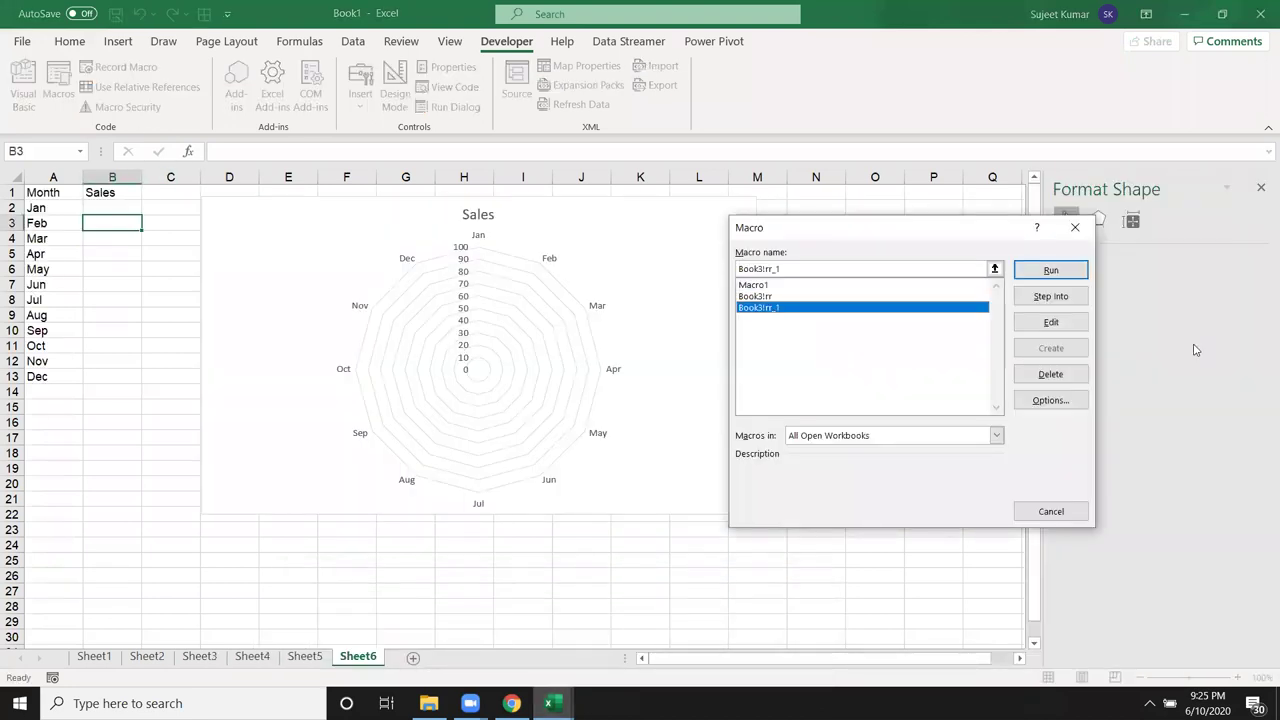
left_click(1064, 281)
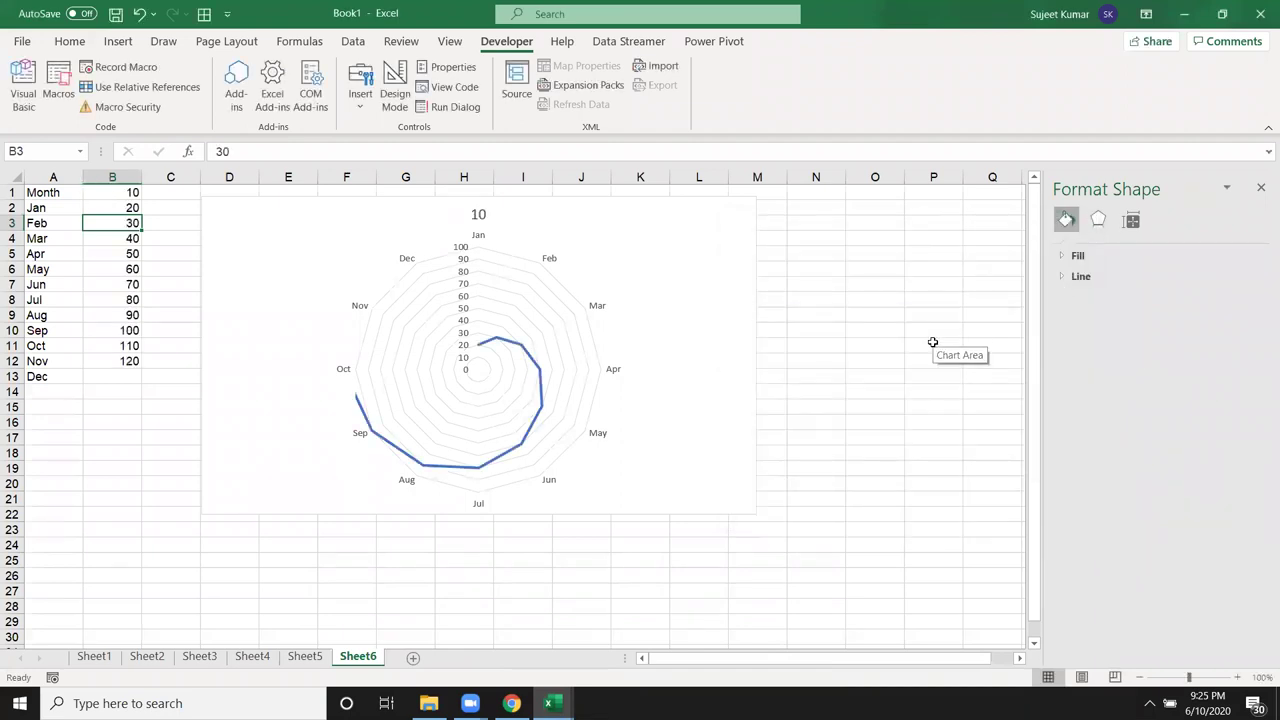
Reopen and close the macro list, then select cell B1 for a new value.
left_click(59, 85)
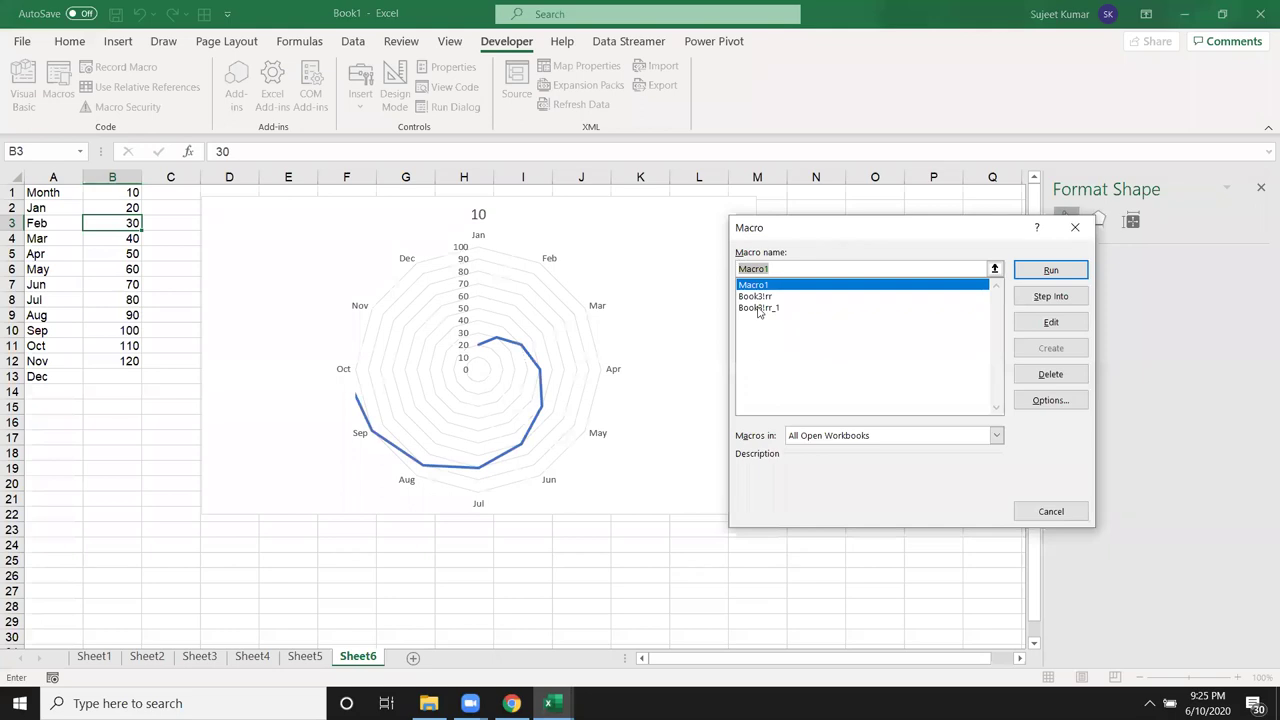
left_click(170, 299)
left_click(1084, 231)
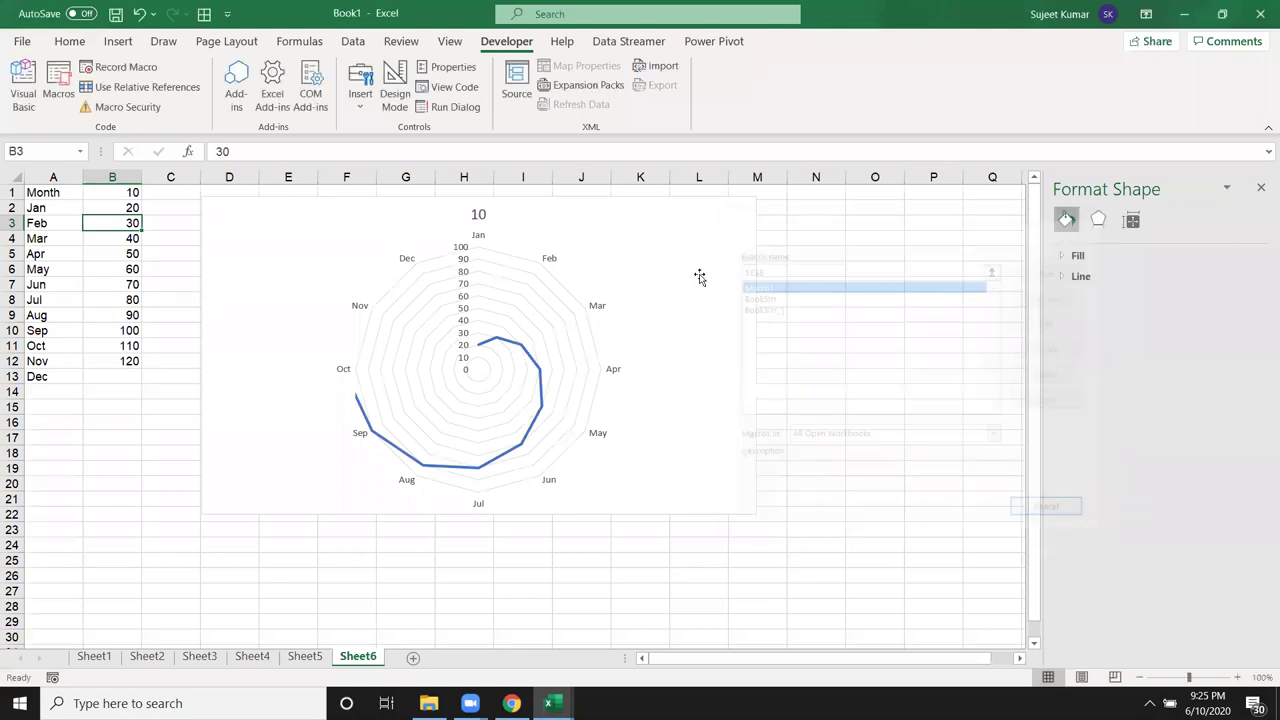
left_click(155, 316)
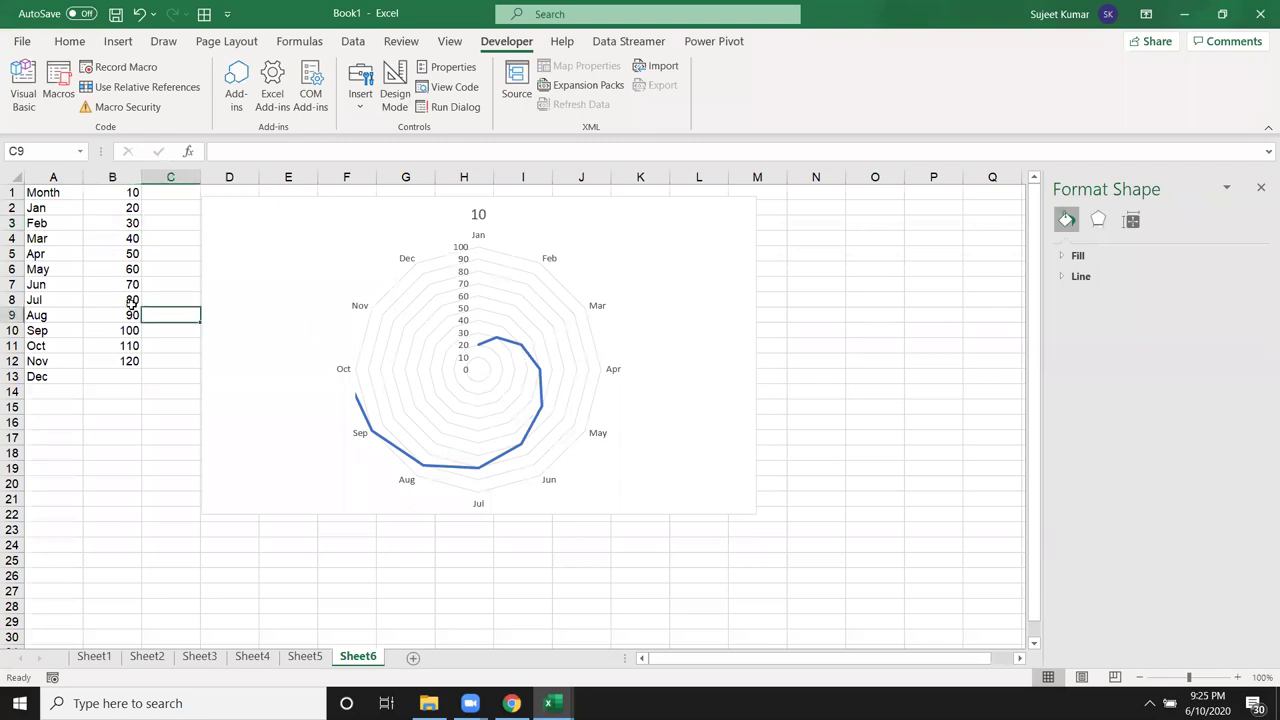
left_click(97, 377)
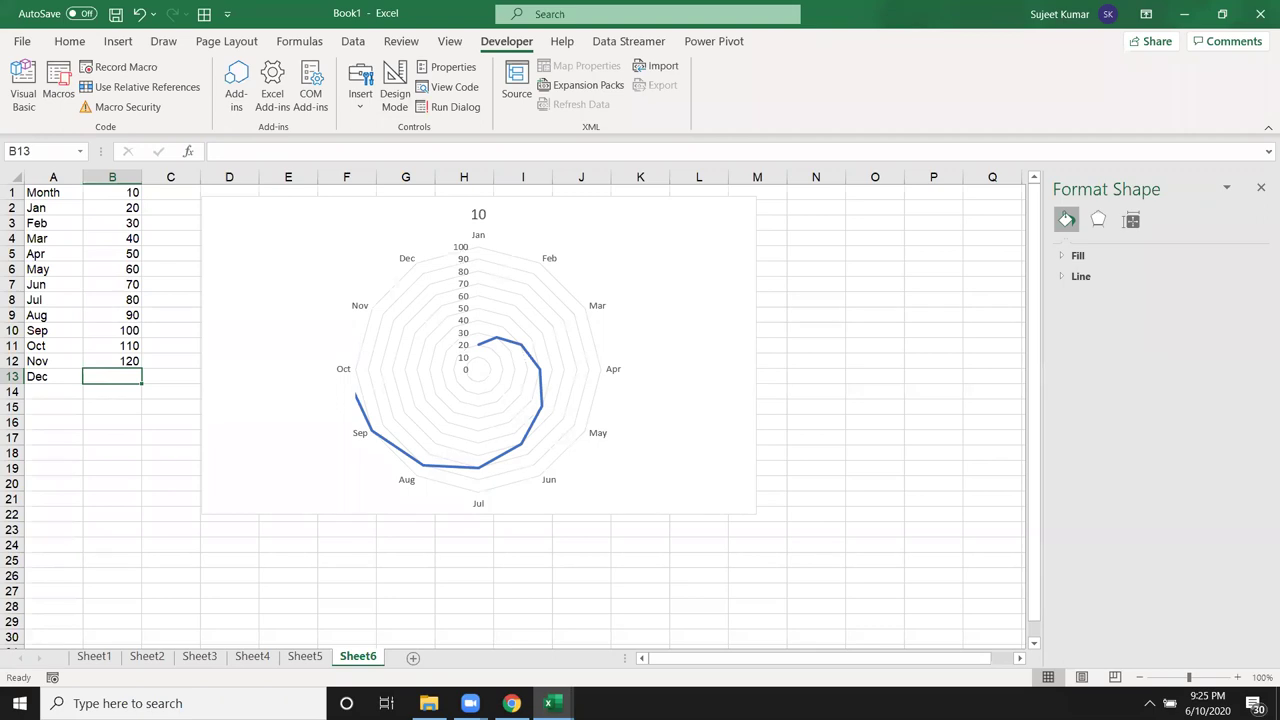
left_click(129, 192)
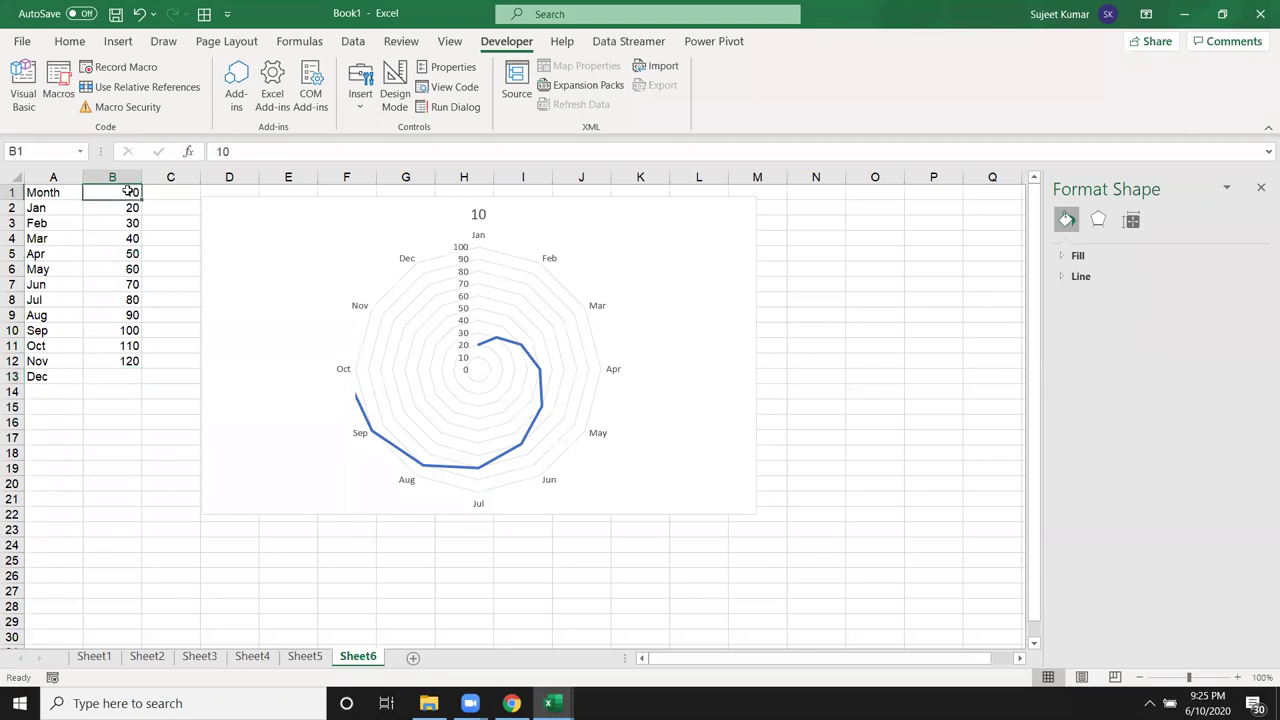
Type the SAles header in B1 and clear the values in B2:B12.
type("SAles")
key("Return")
key("ctrl+shift+Down")
key("Delete")
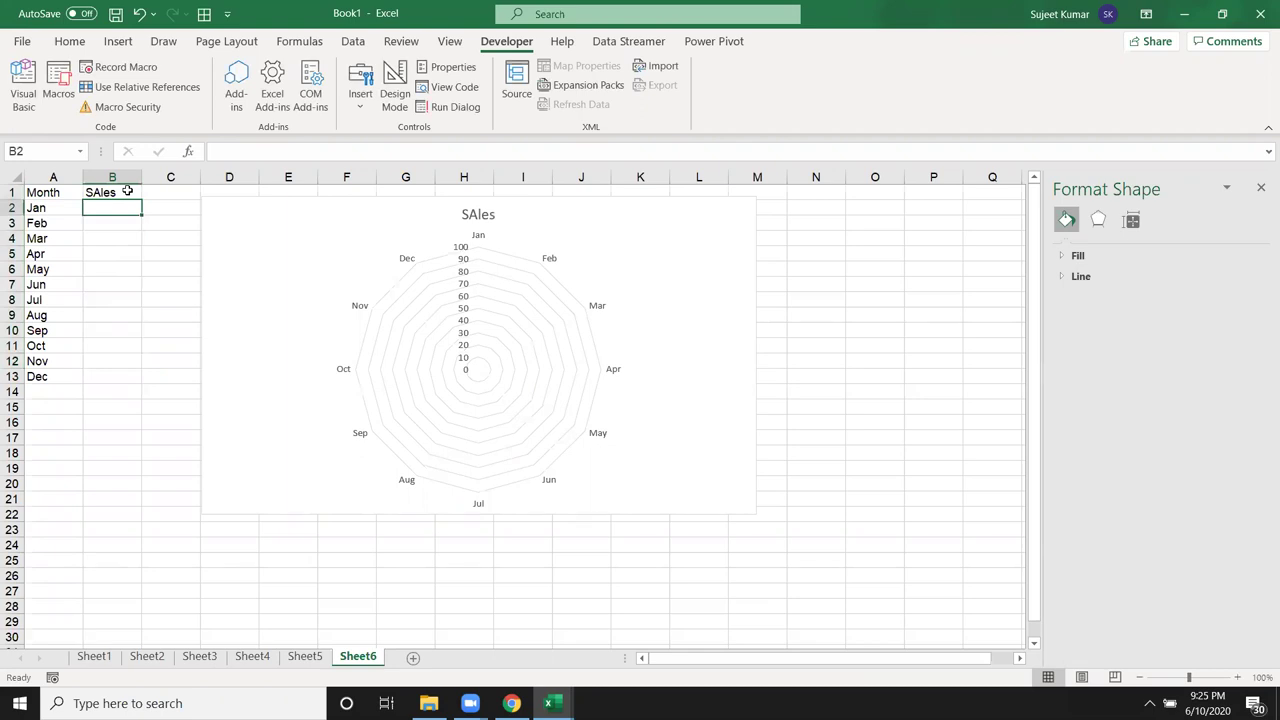
Change the macro's write to Range("B" & i+1) and bring up Excel's macro list.
key("alt+F11")
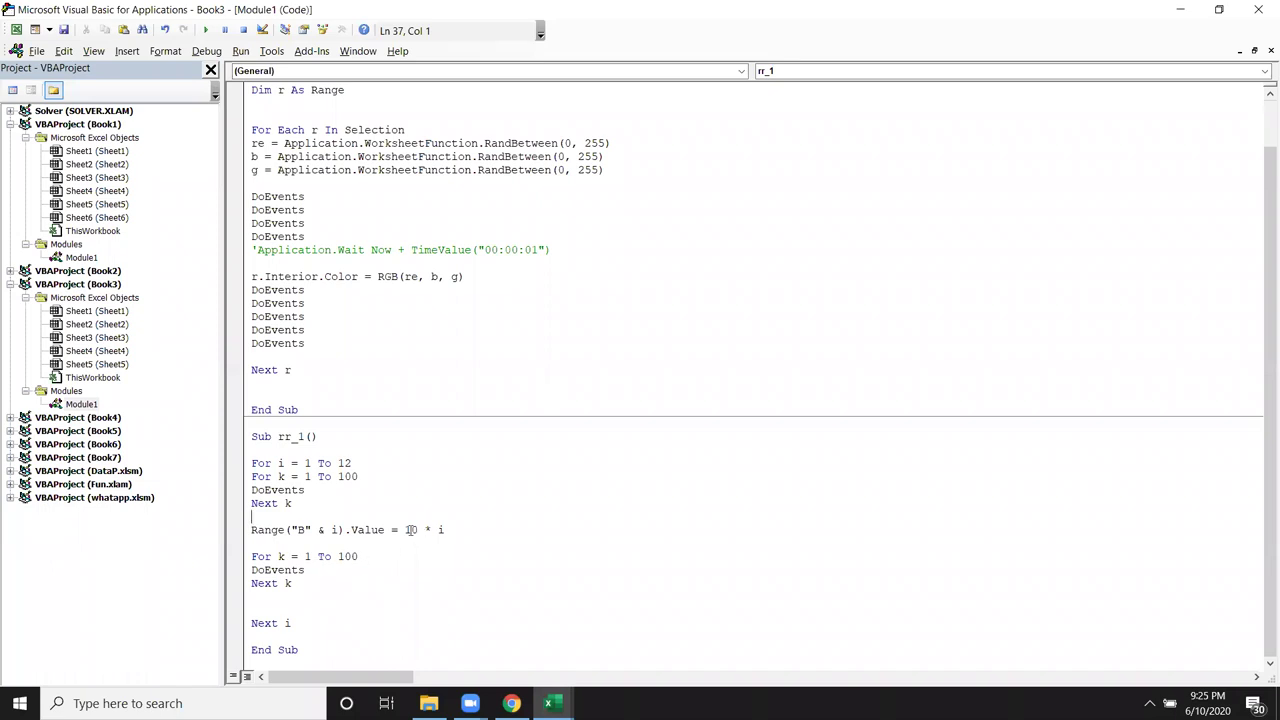
left_click(338, 529)
type("+1")
left_click(358, 556)
key("alt+F11")
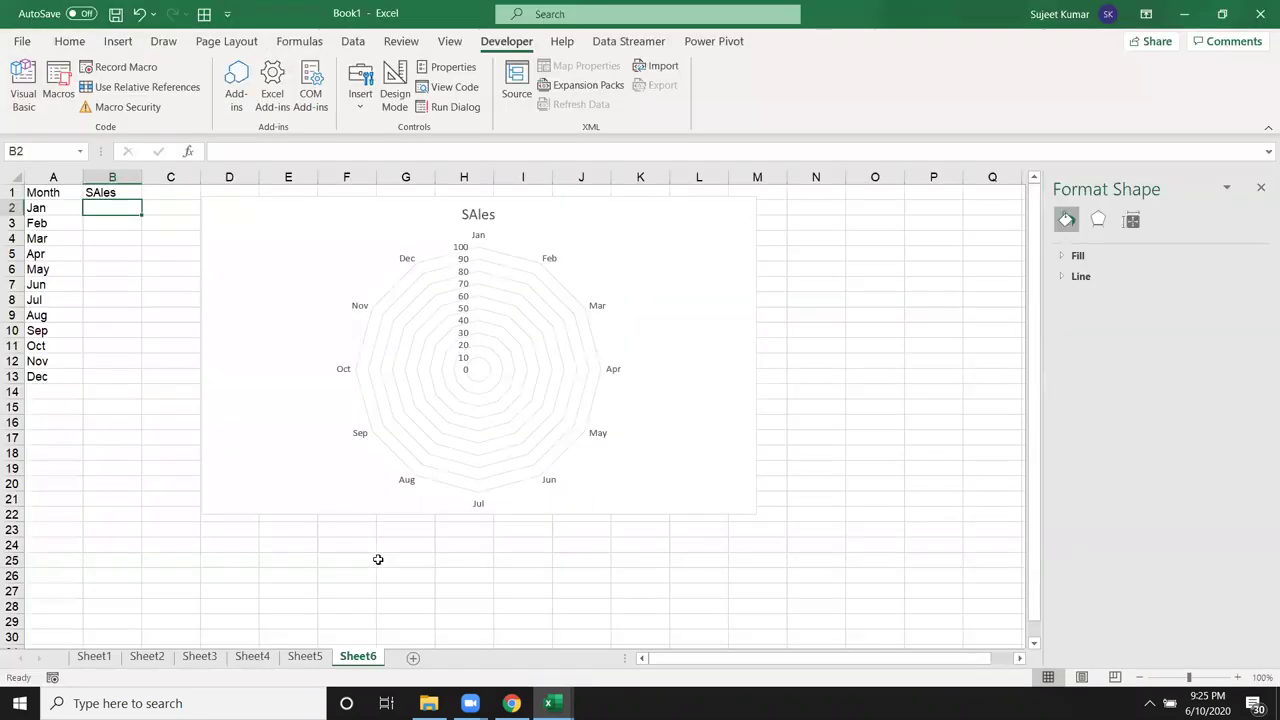
left_click(70, 110)
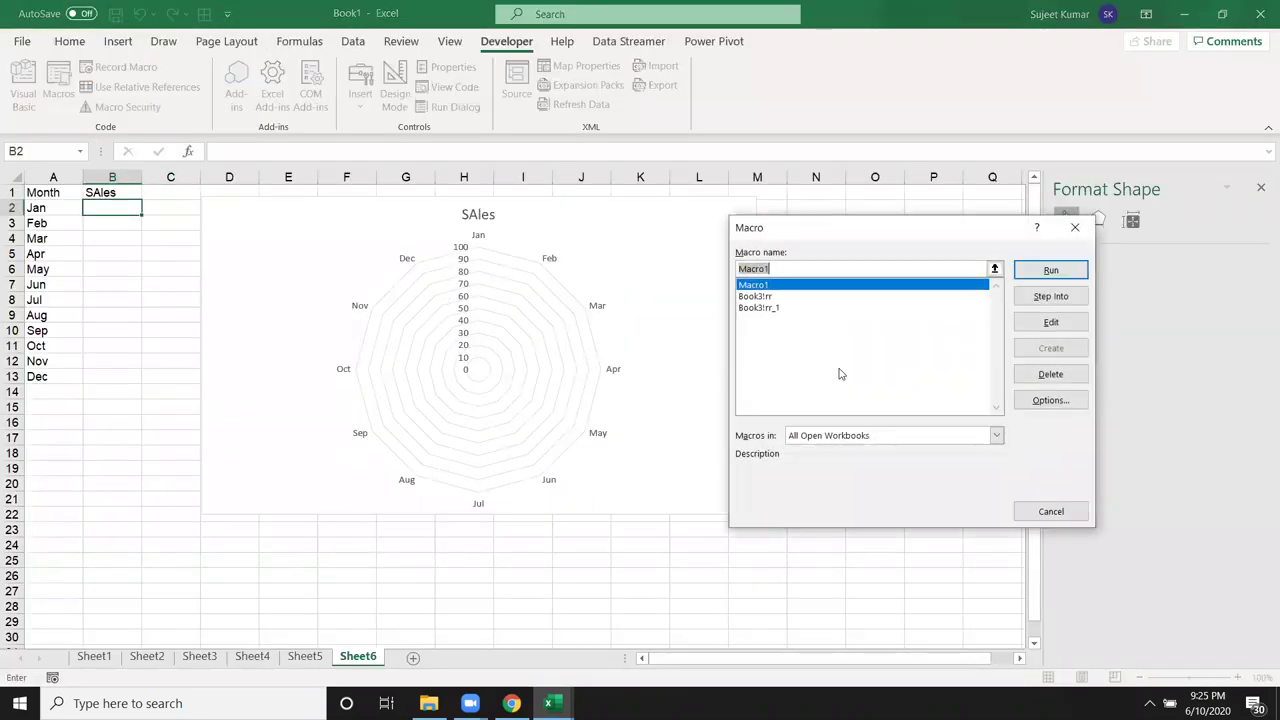
Run the Book3!rr_1 macro so B2:B13 hold 10 through 120 and the radar chart spirals.
left_click(757, 308)
left_click(1070, 272)
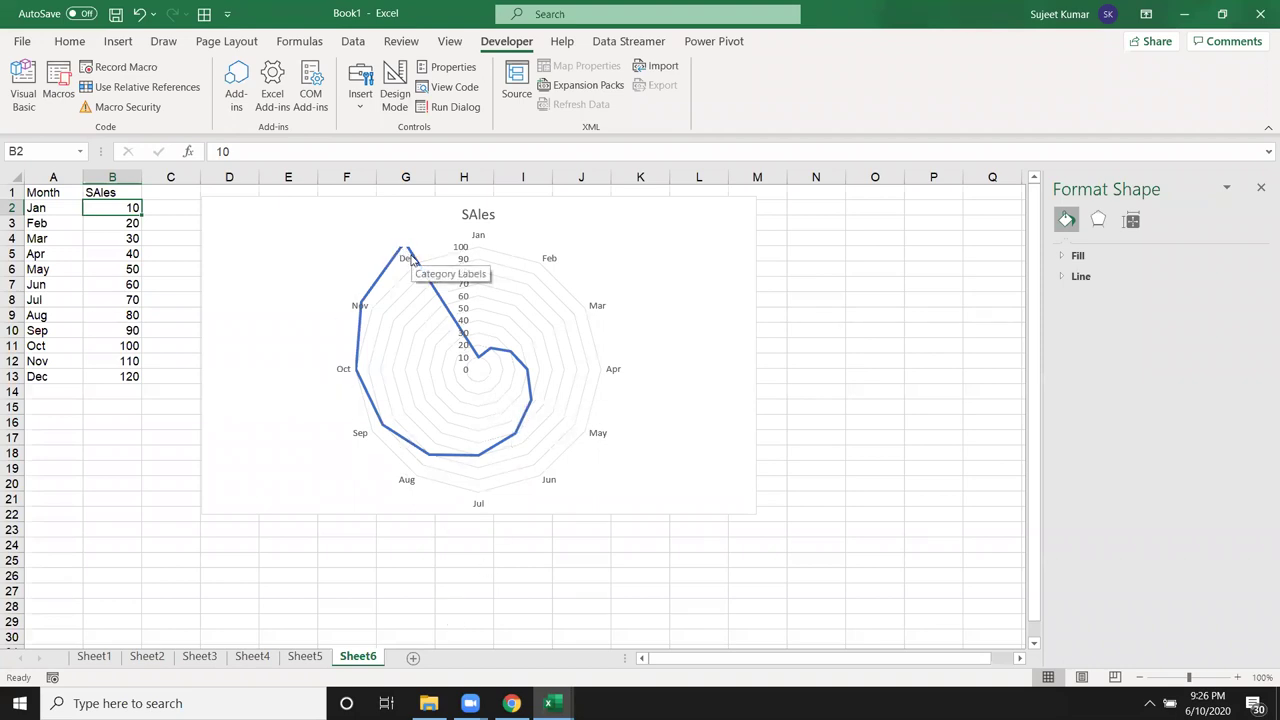
mouse_move(481, 364)
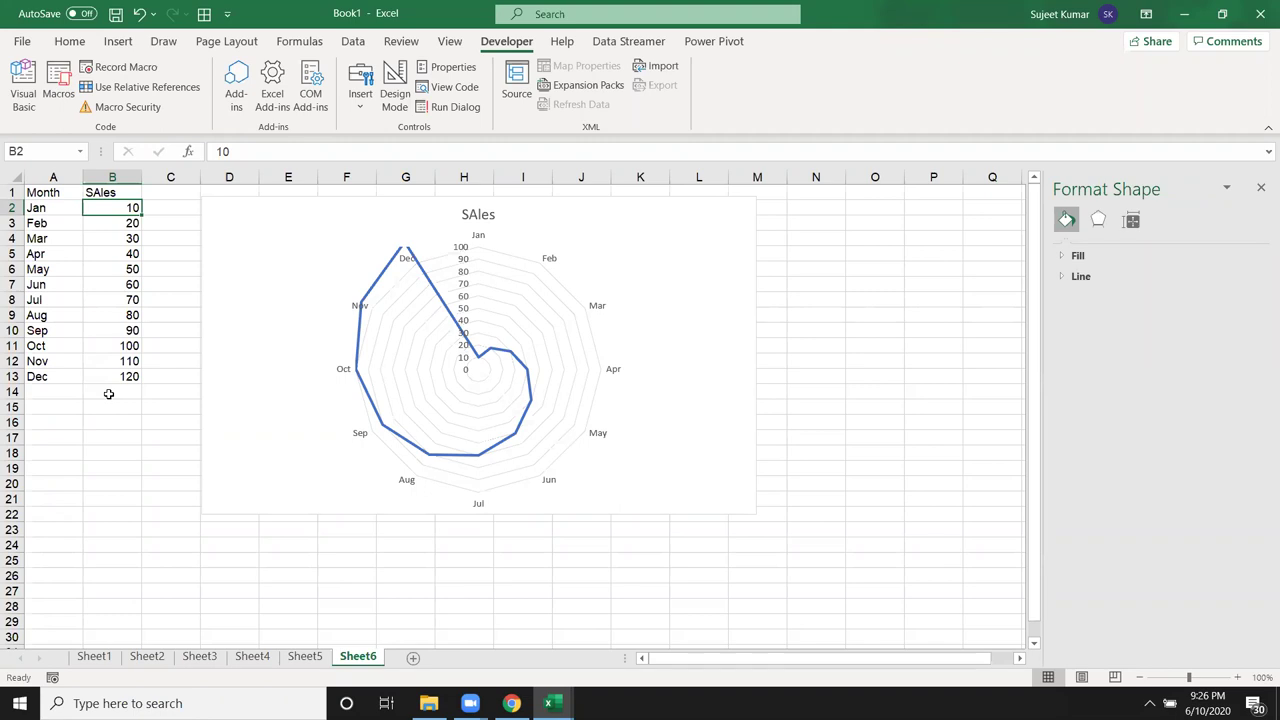
left_click(126, 331)
Nudge the radar chart right and add a Target header in C1 with 10 for Jan.
left_click(130, 220)
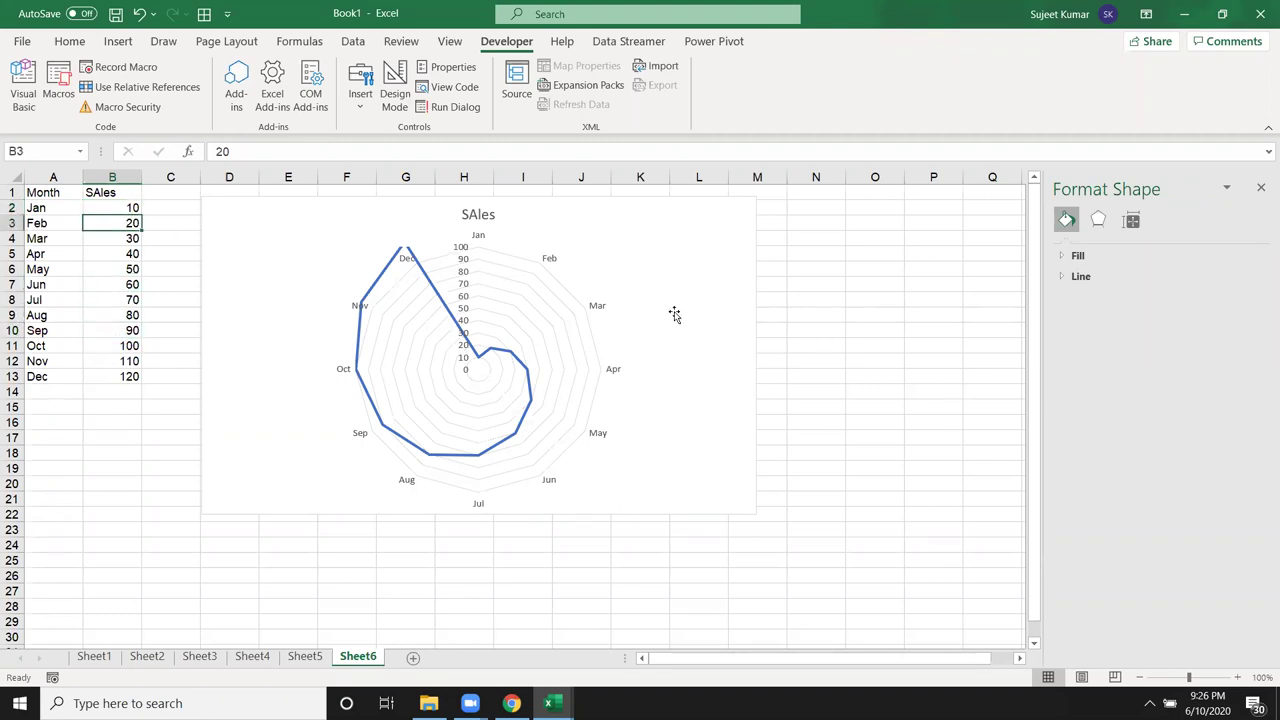
left_click_drag(235, 214, 325, 222)
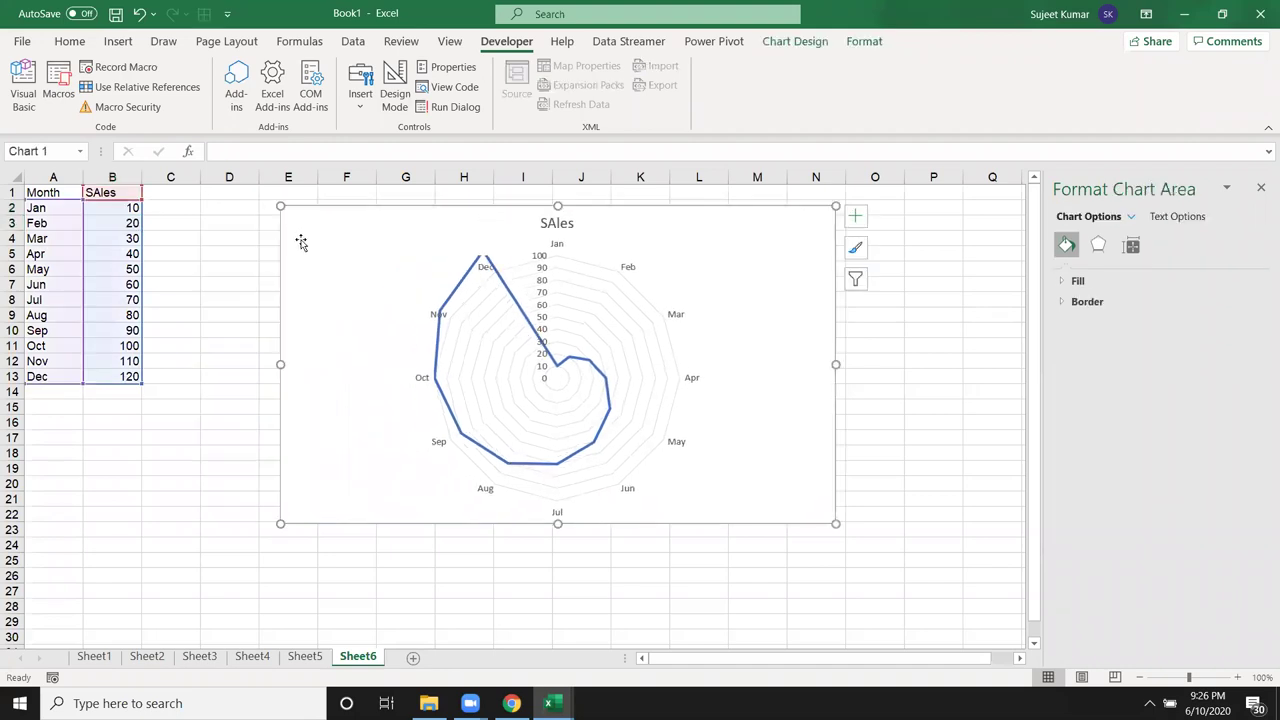
left_click(159, 188)
type("Ra")
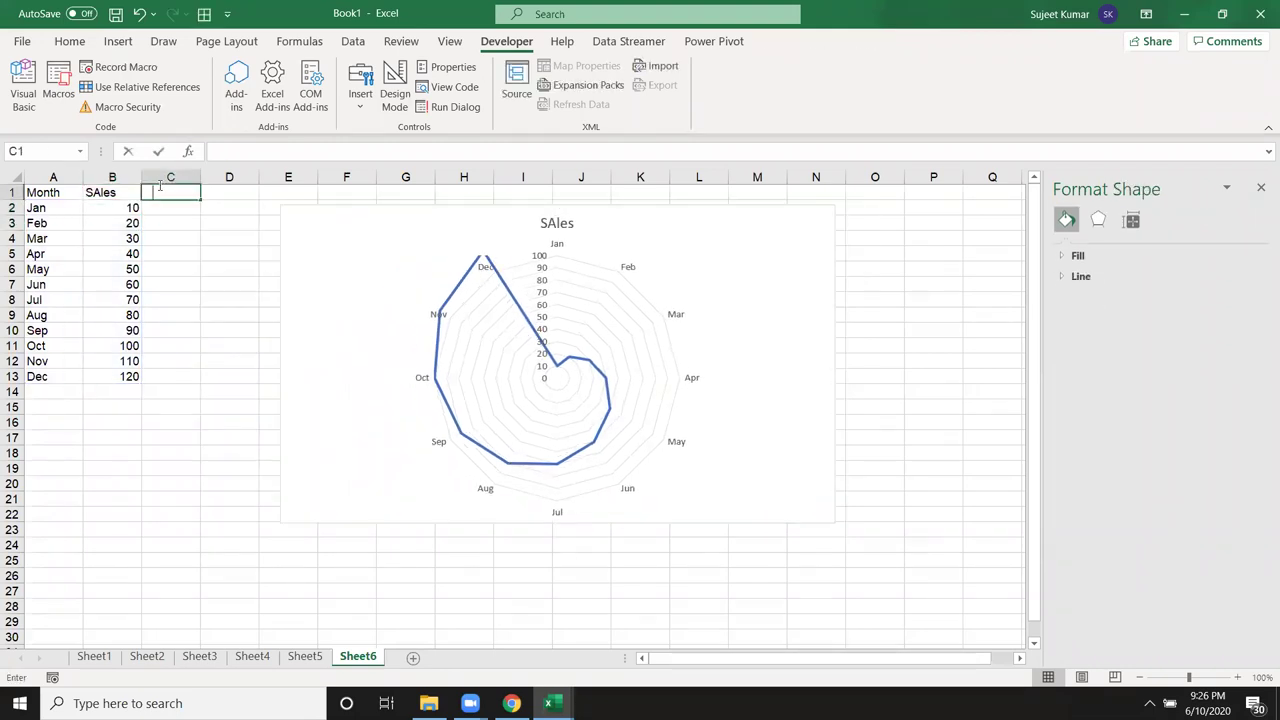
key("BackSpace")
key("BackSpace")
type("Target")
key("Return")
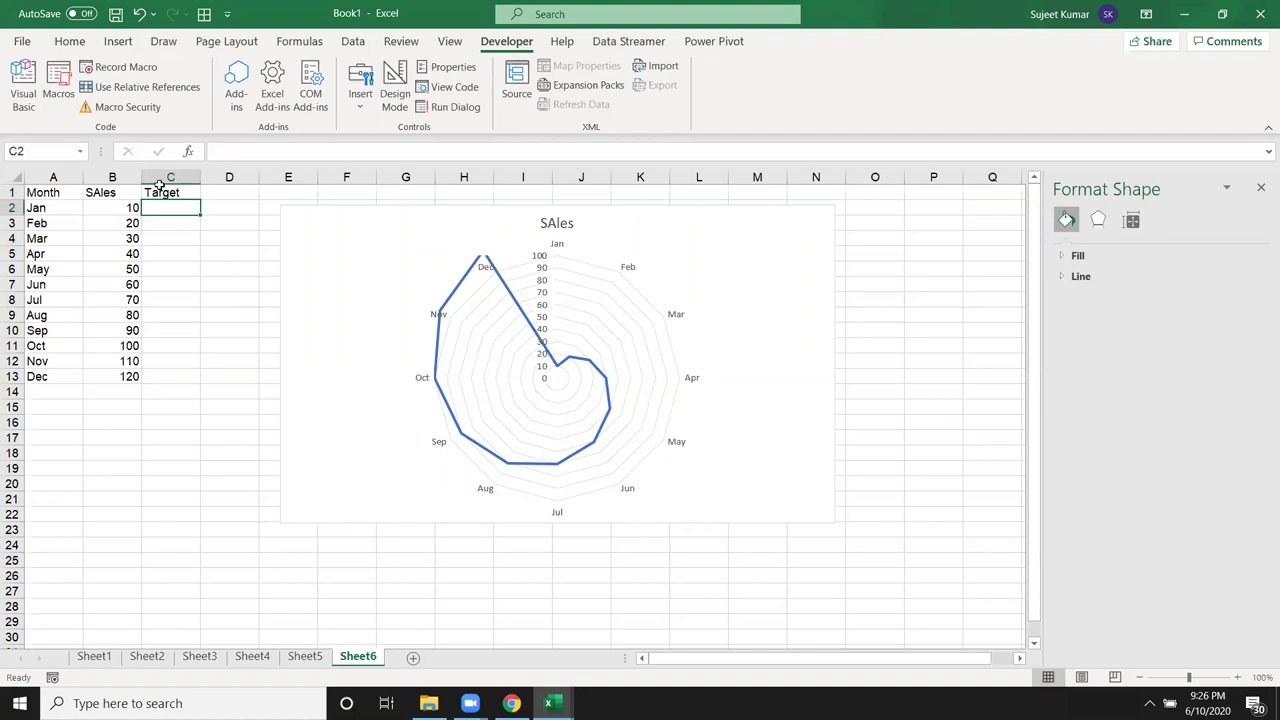
type("10")
key("Return")
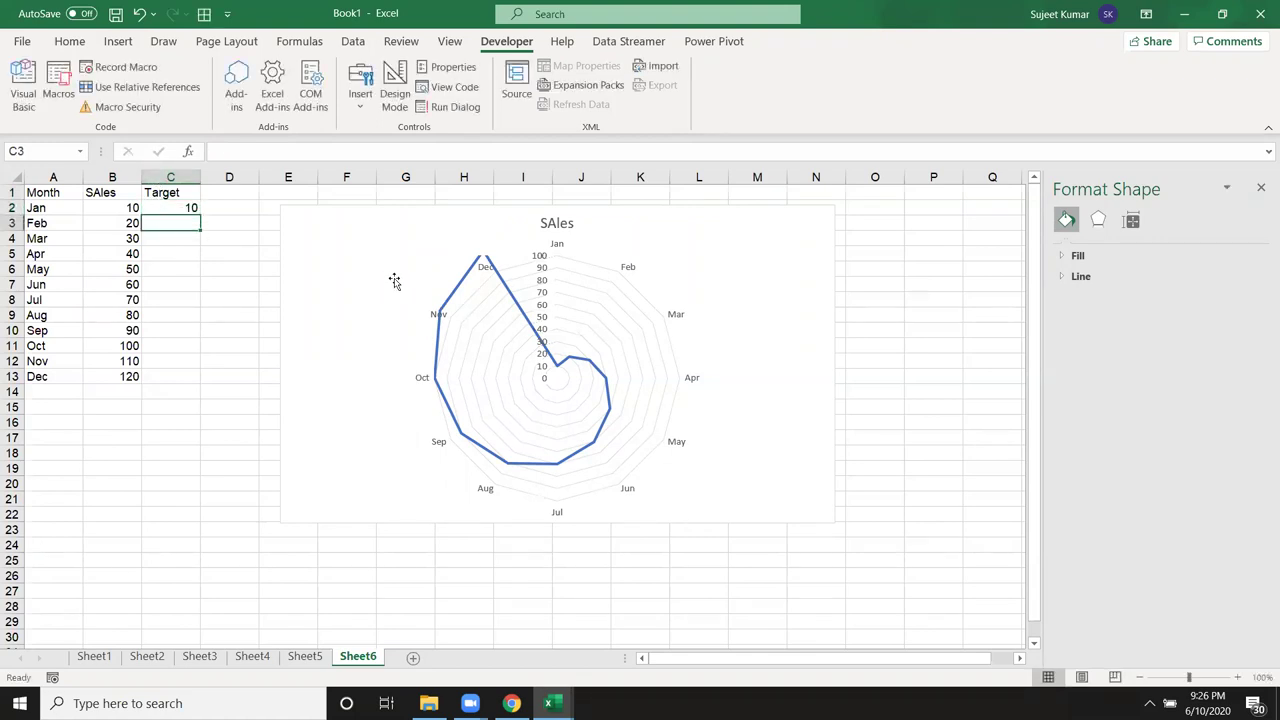
Extend the chart's data range to include column C and enter Feb's target of 20.
left_click(395, 281)
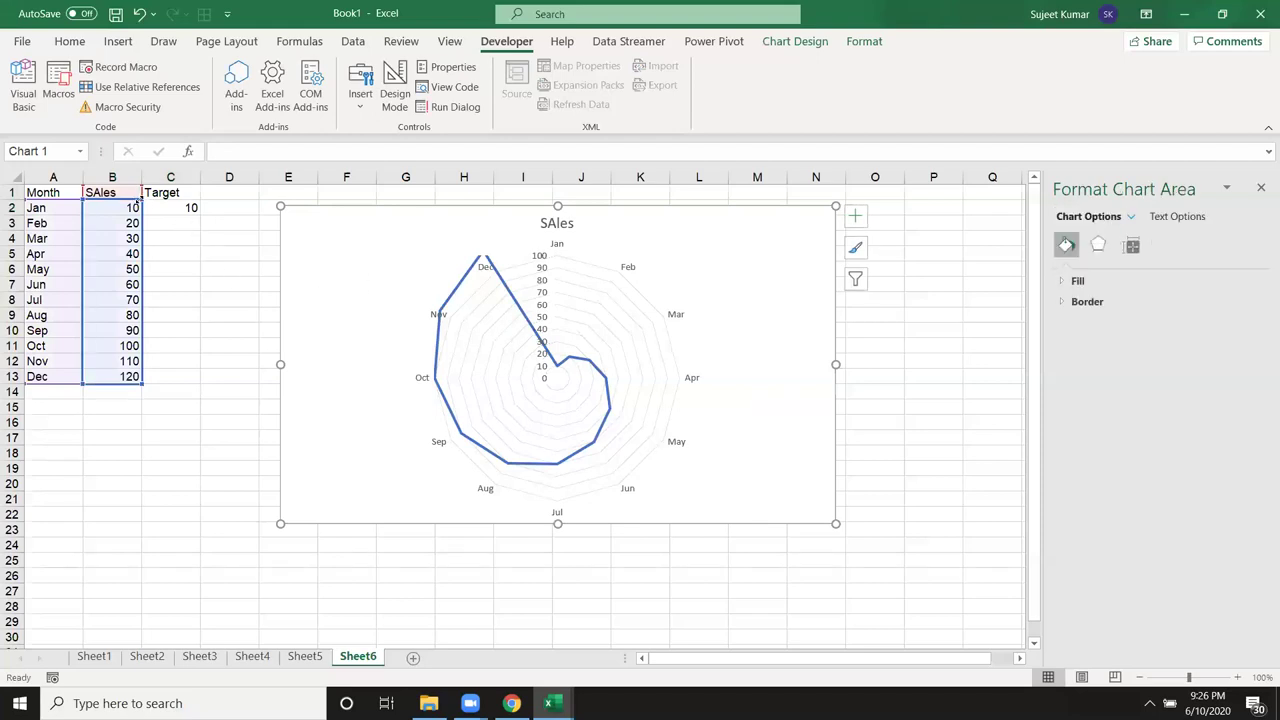
left_click_drag(172, 200, 190, 207)
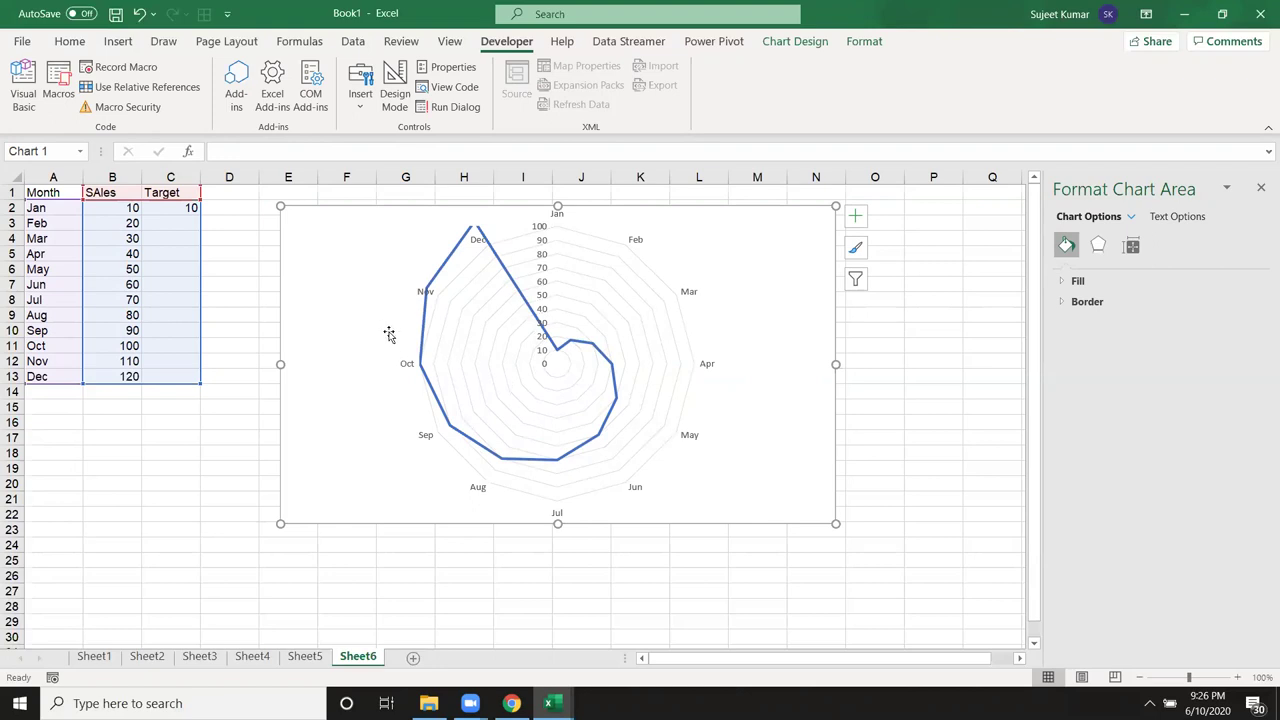
left_click(177, 223)
type("20")
key("Return")
left_click(177, 223)
key("Up")
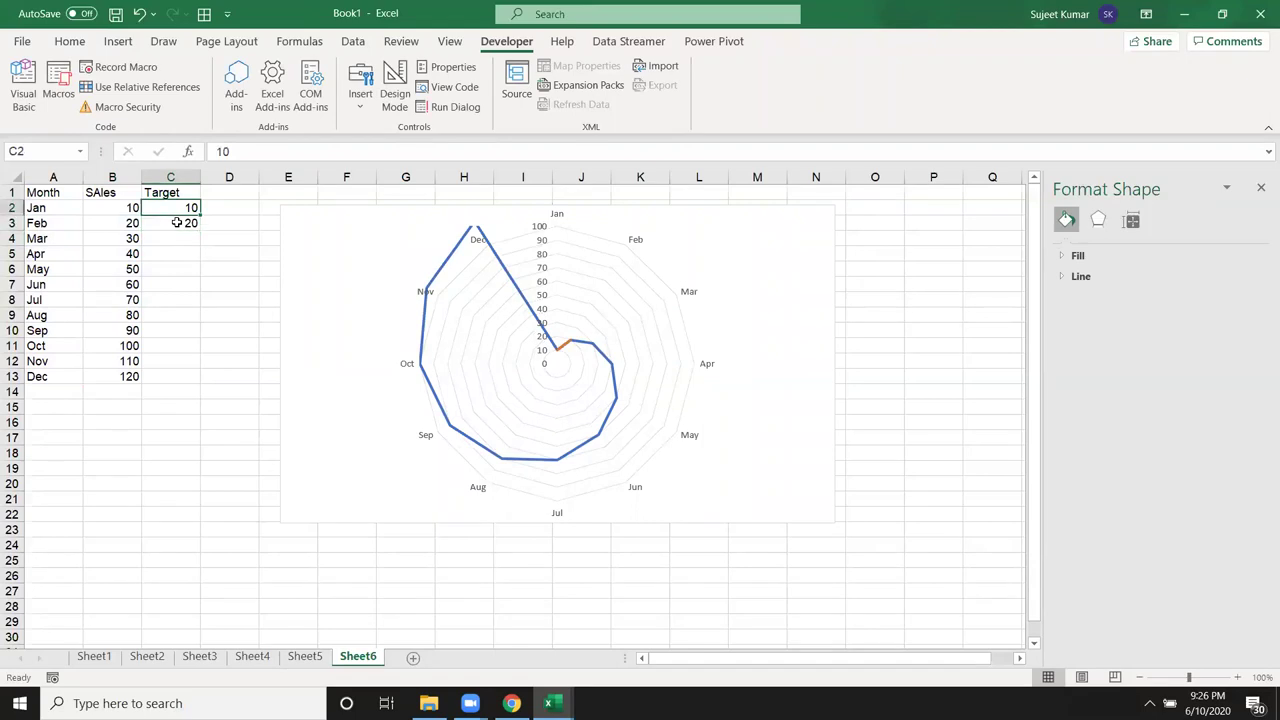
left_click(177, 223, "shift")
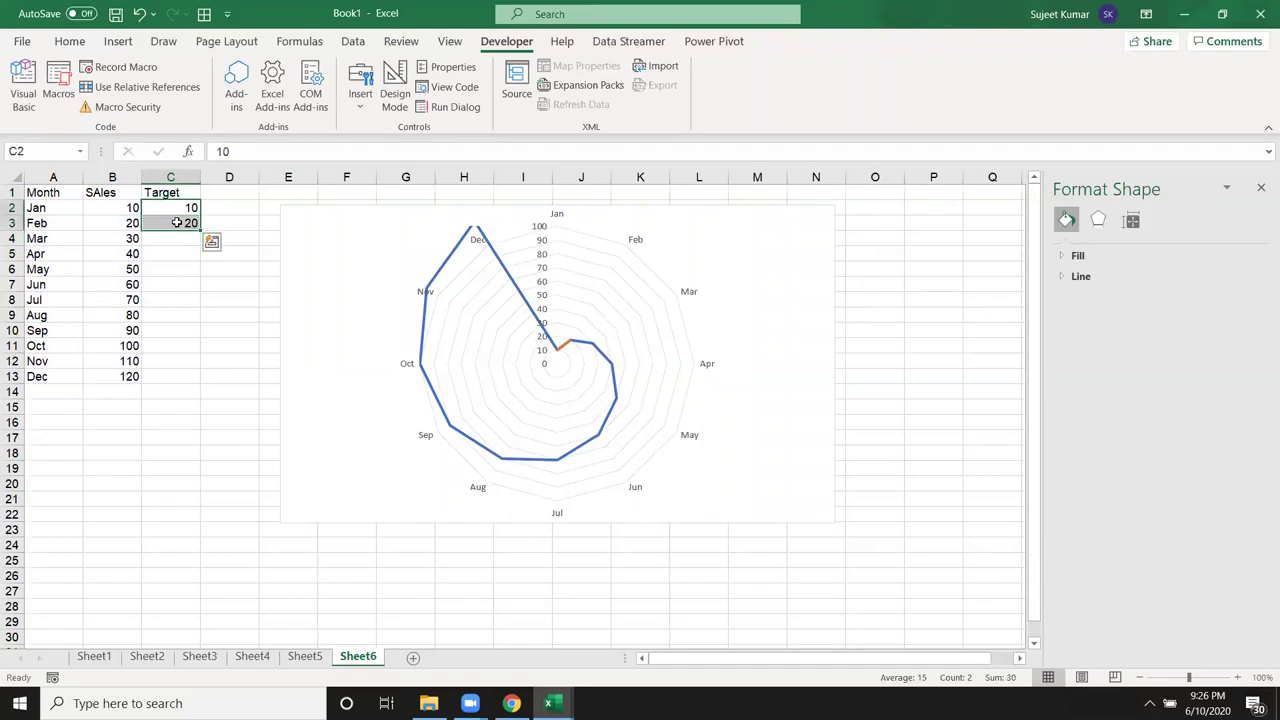
left_click(720, 261)
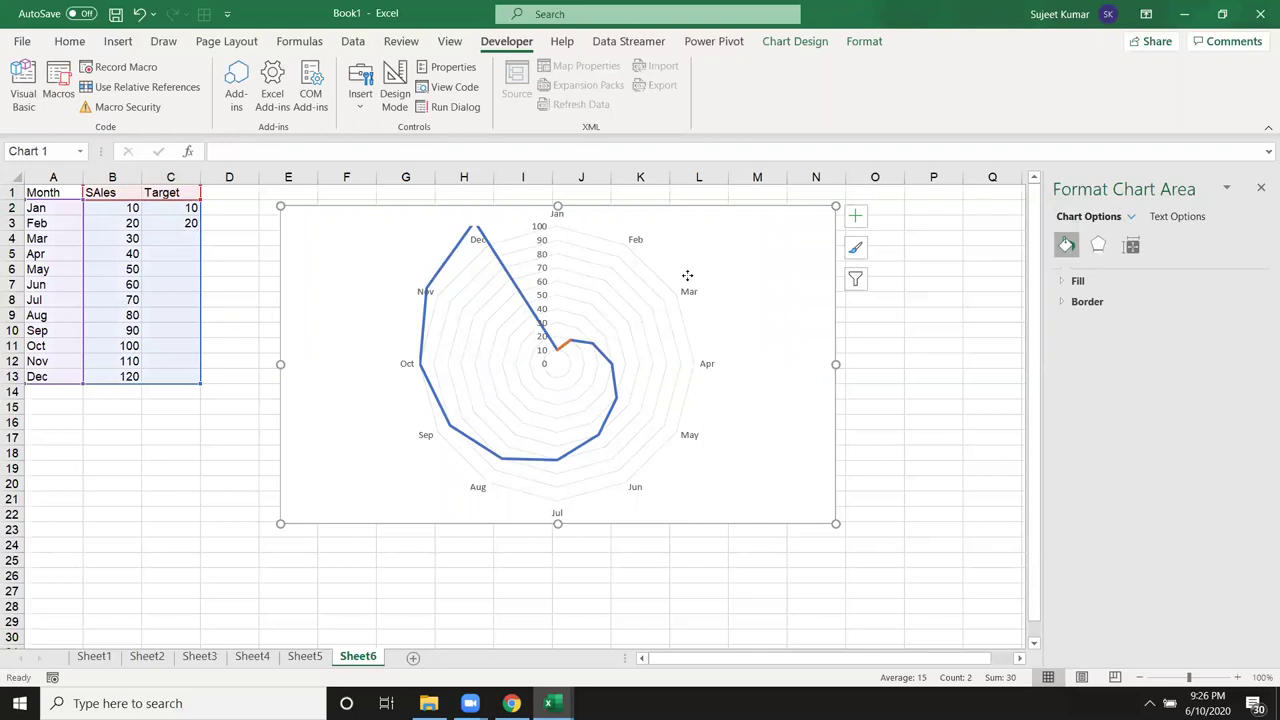
Open the Change Series Chart Type settings for the orange Target series.
right_click(722, 225)
left_click(567, 348)
left_click(567, 347)
right_click(567, 345)
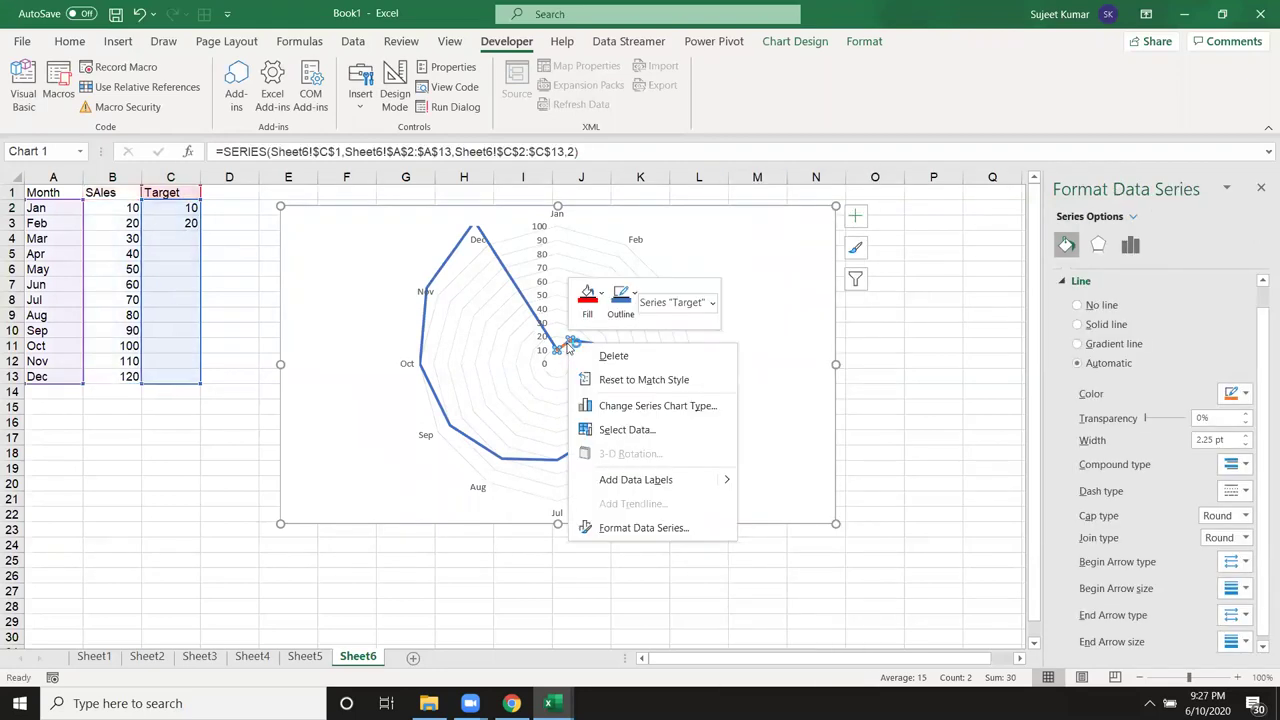
left_click(628, 413)
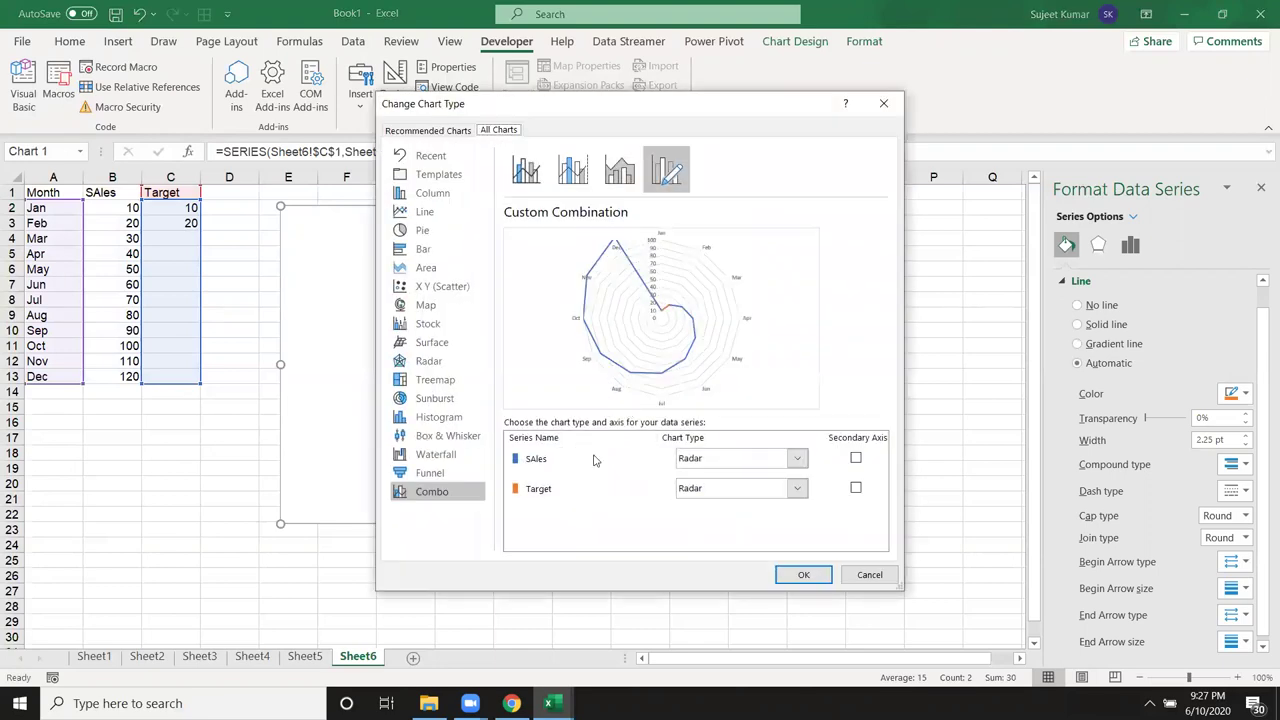
Set Target to Scatter with Smooth Lines in the combo chart and apply it.
left_click(718, 490)
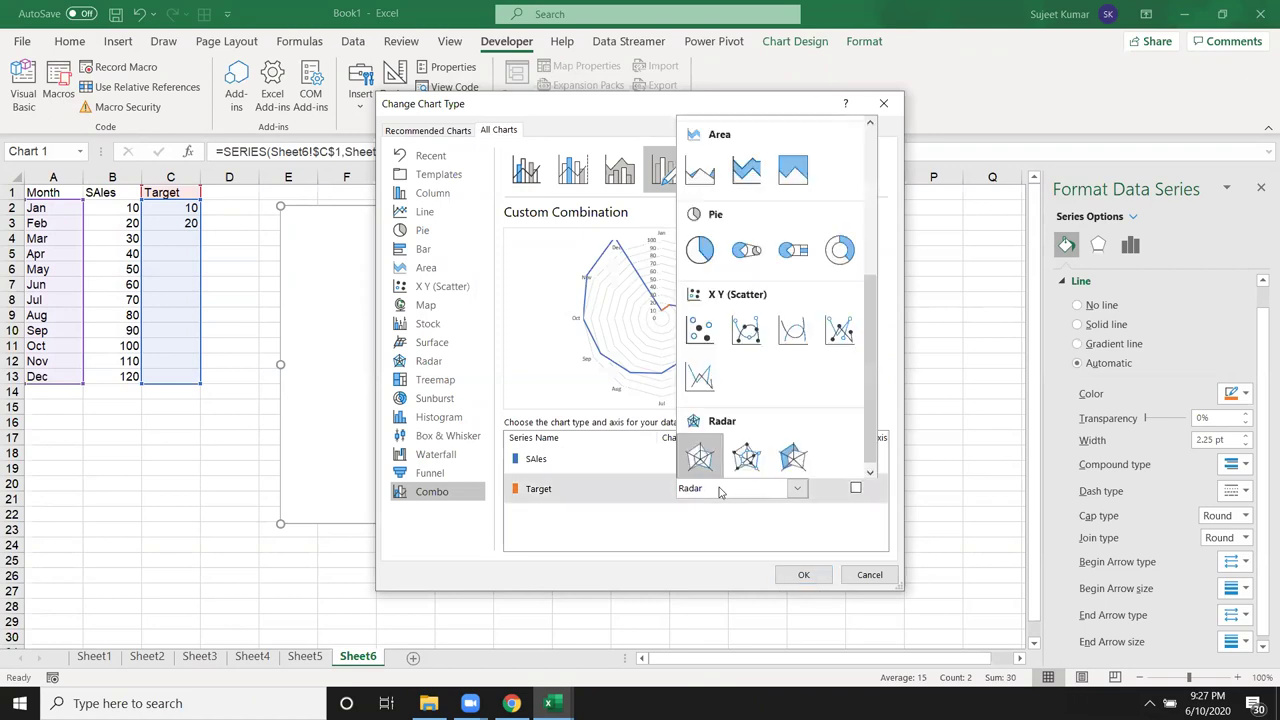
left_click(702, 328)
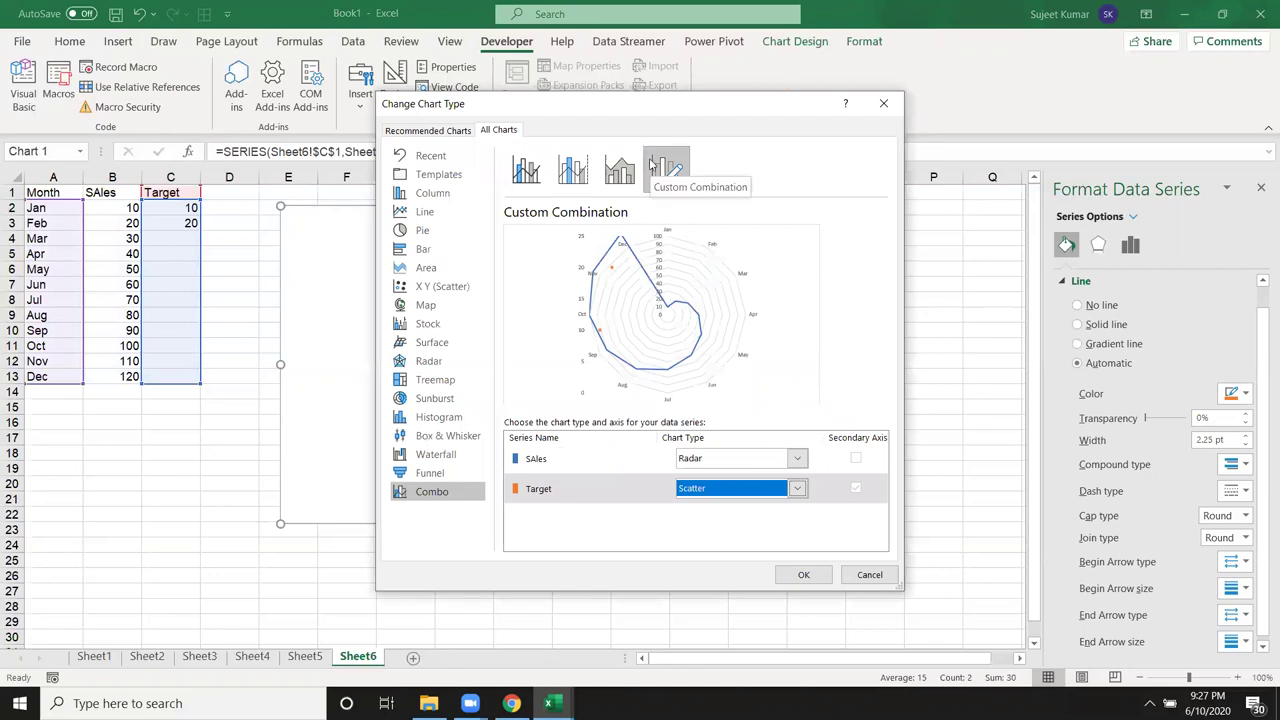
left_click(738, 489)
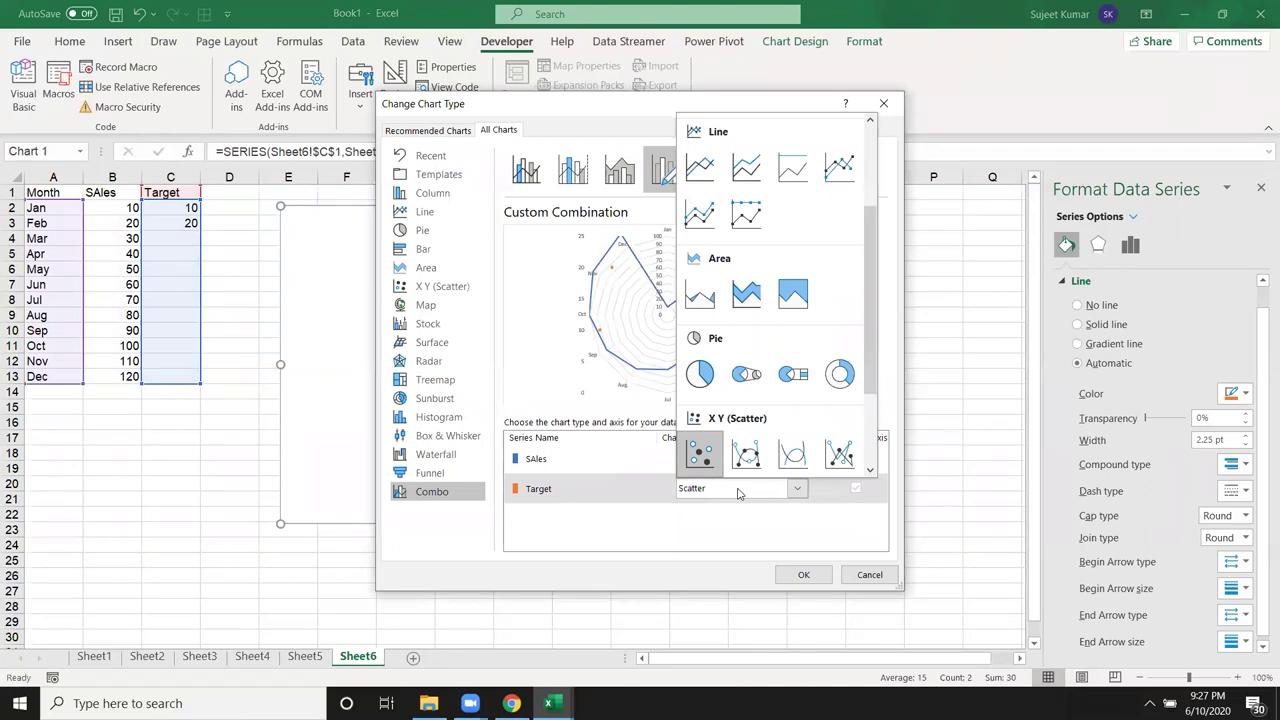
left_click(697, 178)
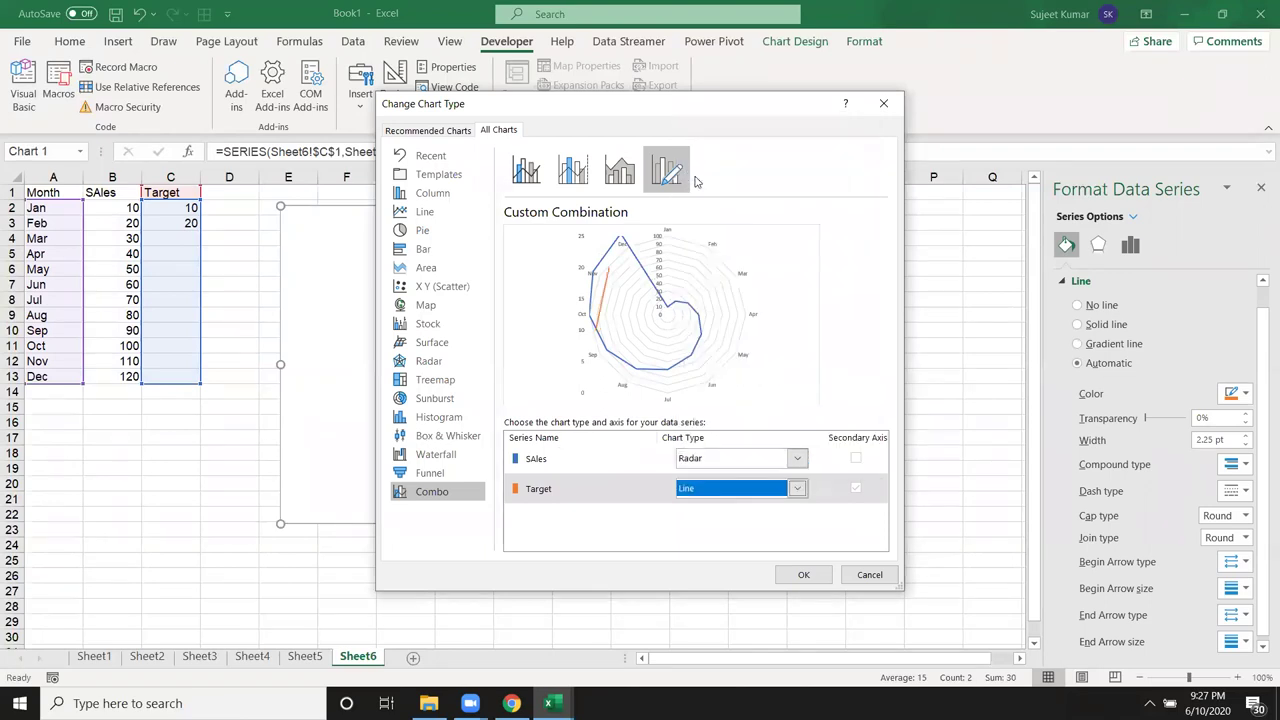
left_click(715, 497)
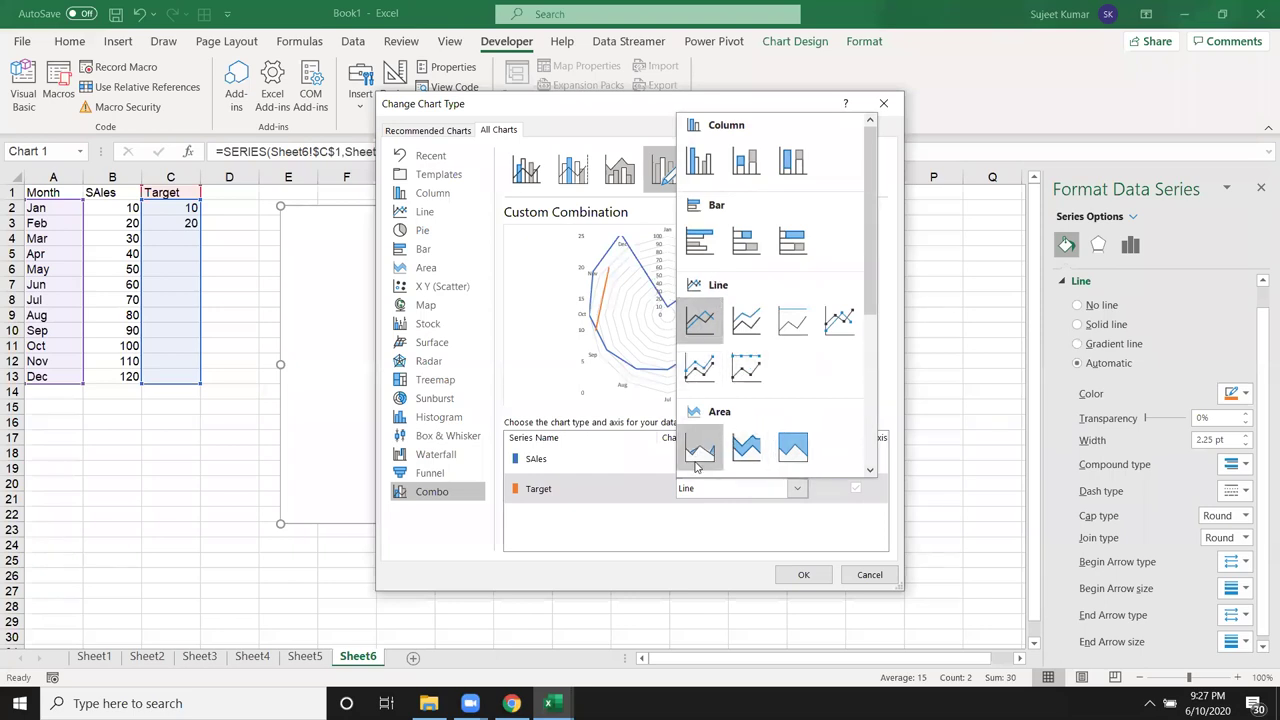
scroll(718, 454, "down", 3)
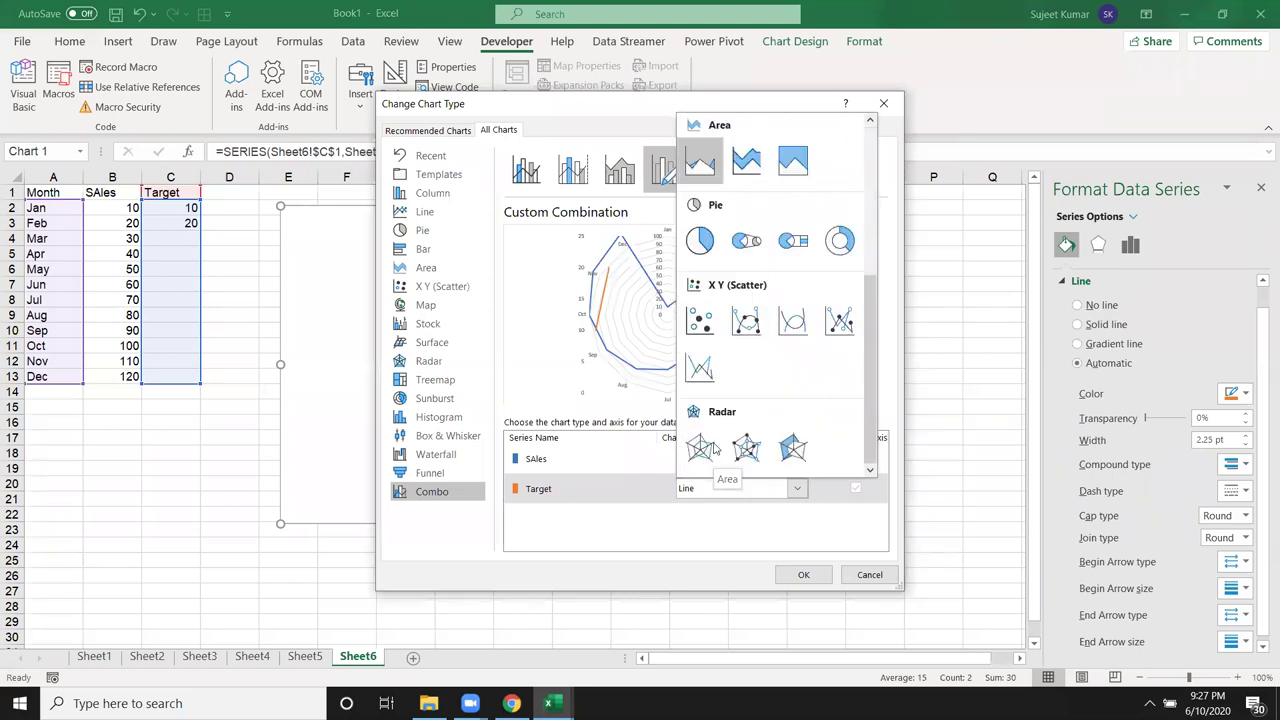
left_click(746, 320)
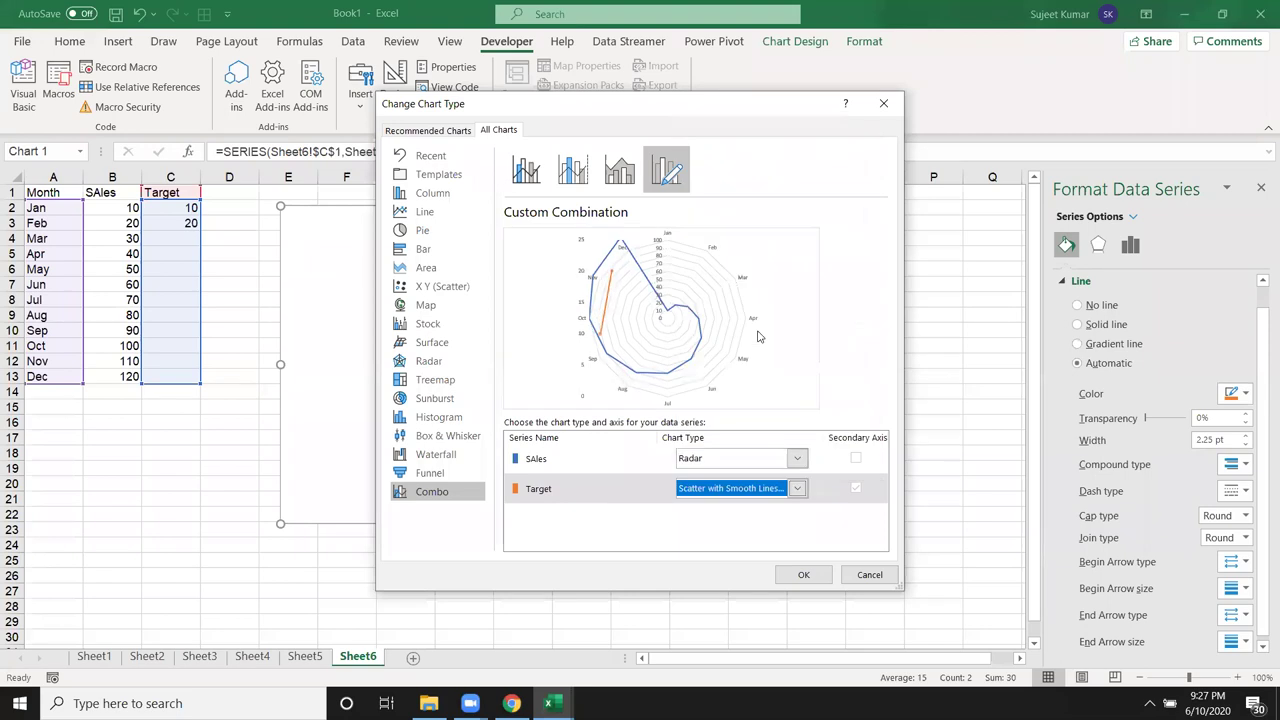
left_click(810, 575)
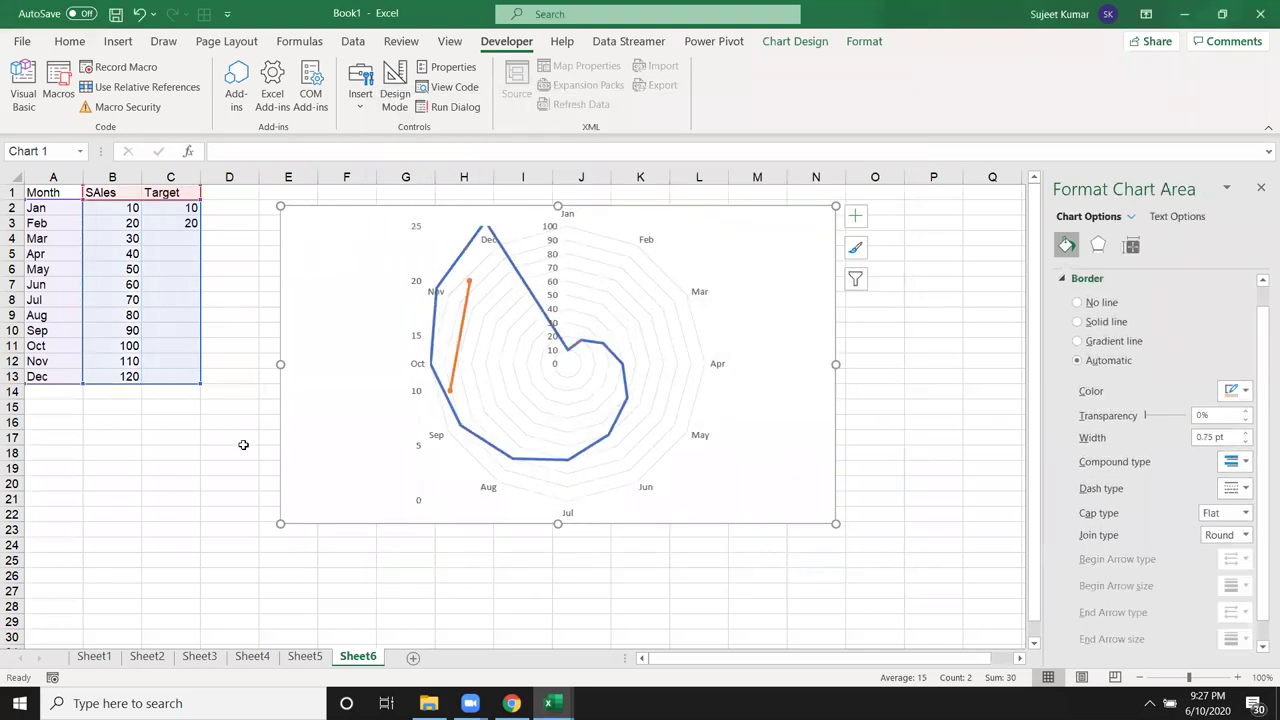
Clear all Sales values in B2:B13.
left_click(234, 423)
left_click_drag(114, 207, 126, 376)
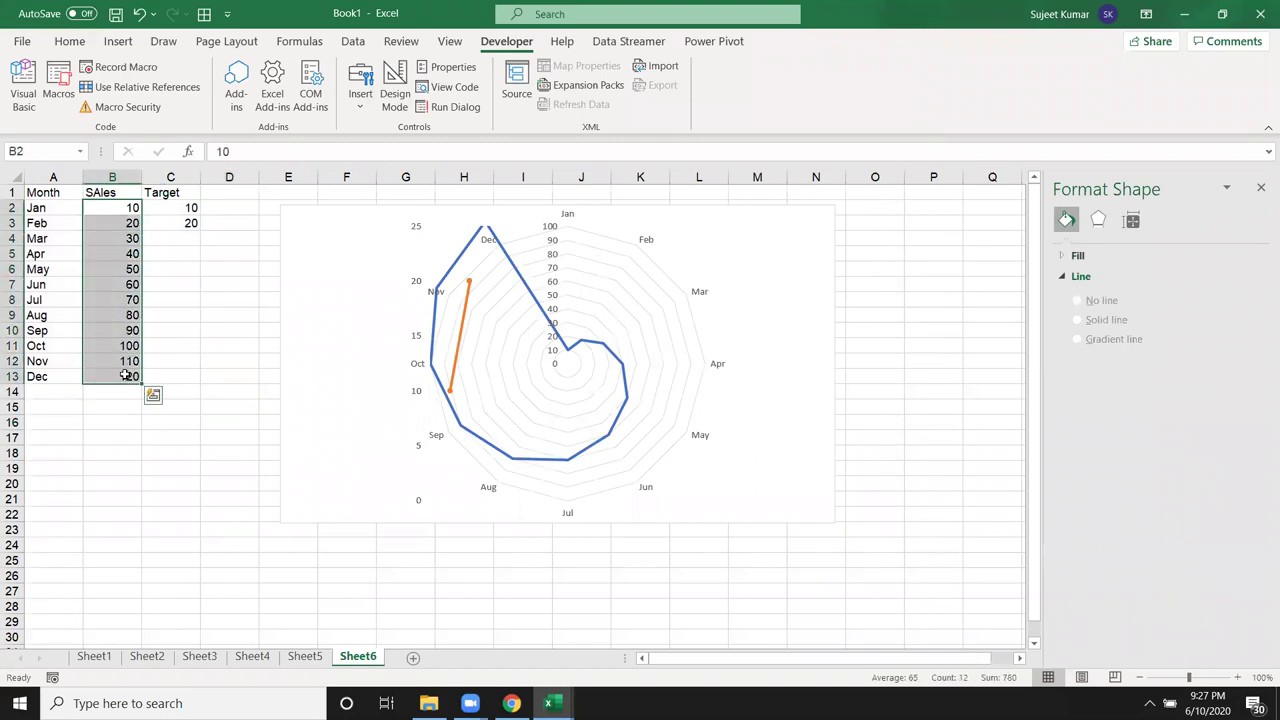
key("Delete")
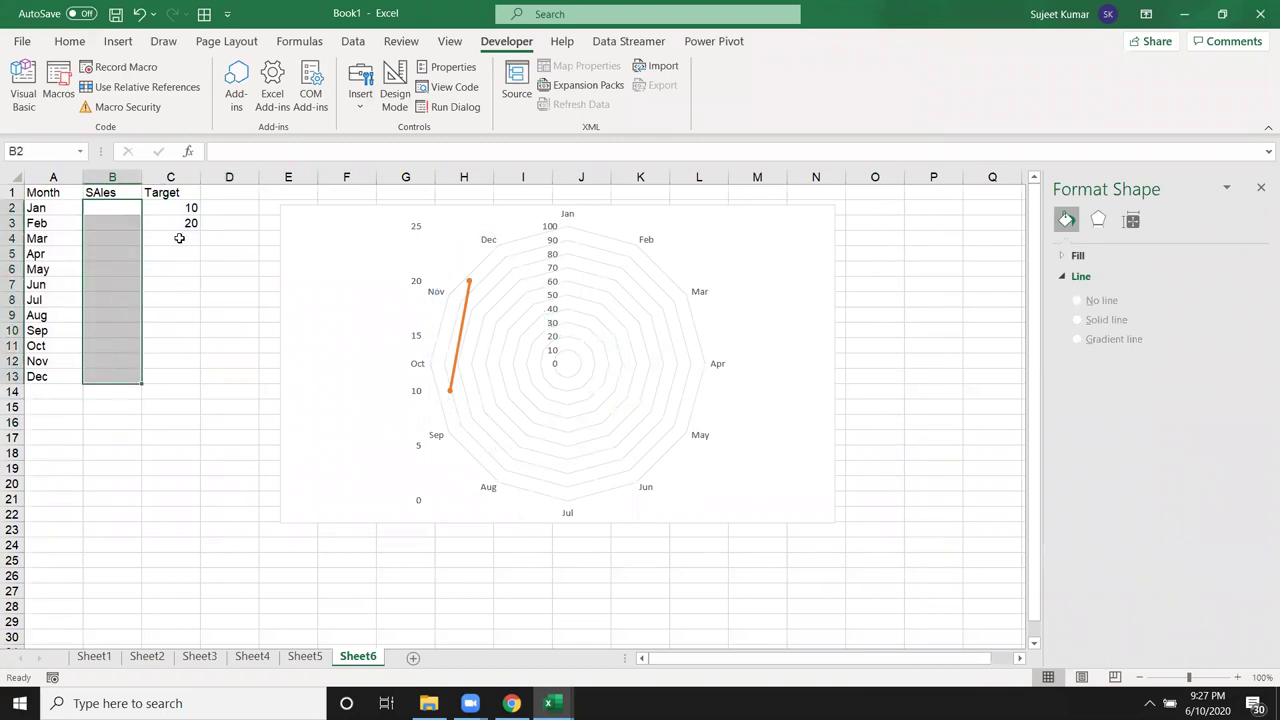
Enter 30 as Mar's target in C4.
left_click(180, 237)
type("30")
key("Return")
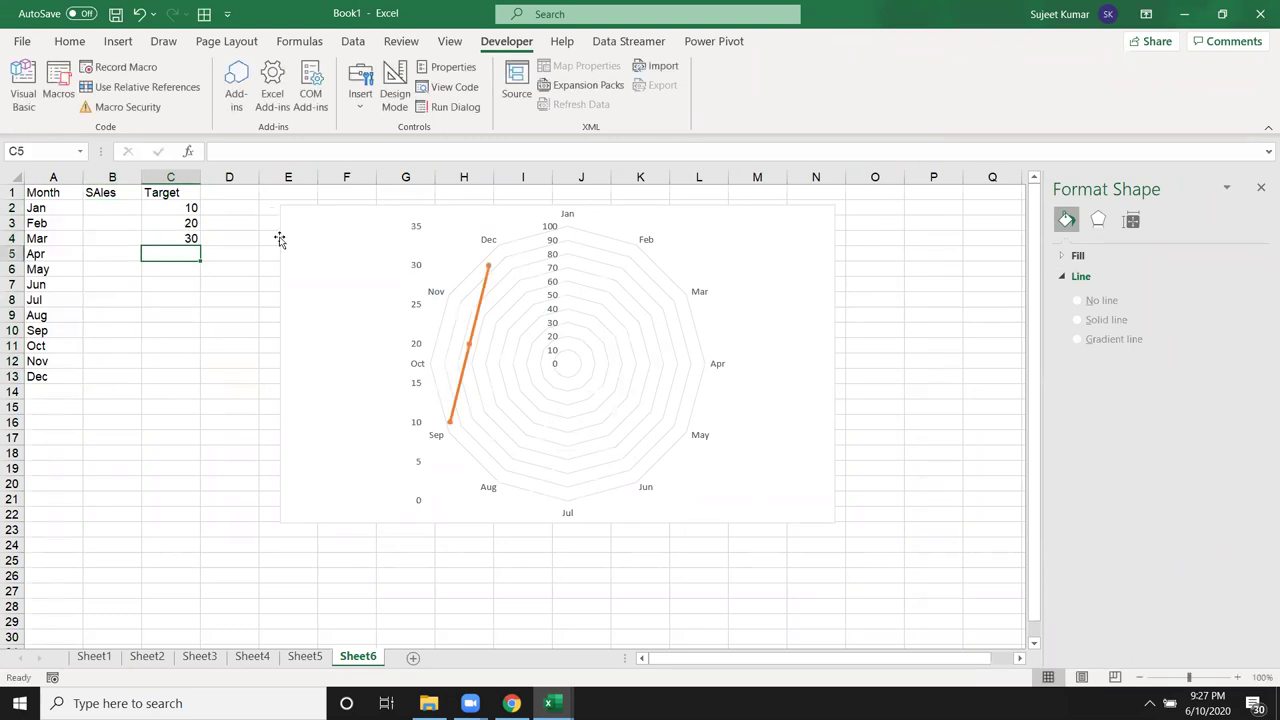
Delete the chart's extra 0–35 secondary value axis.
left_click(413, 231)
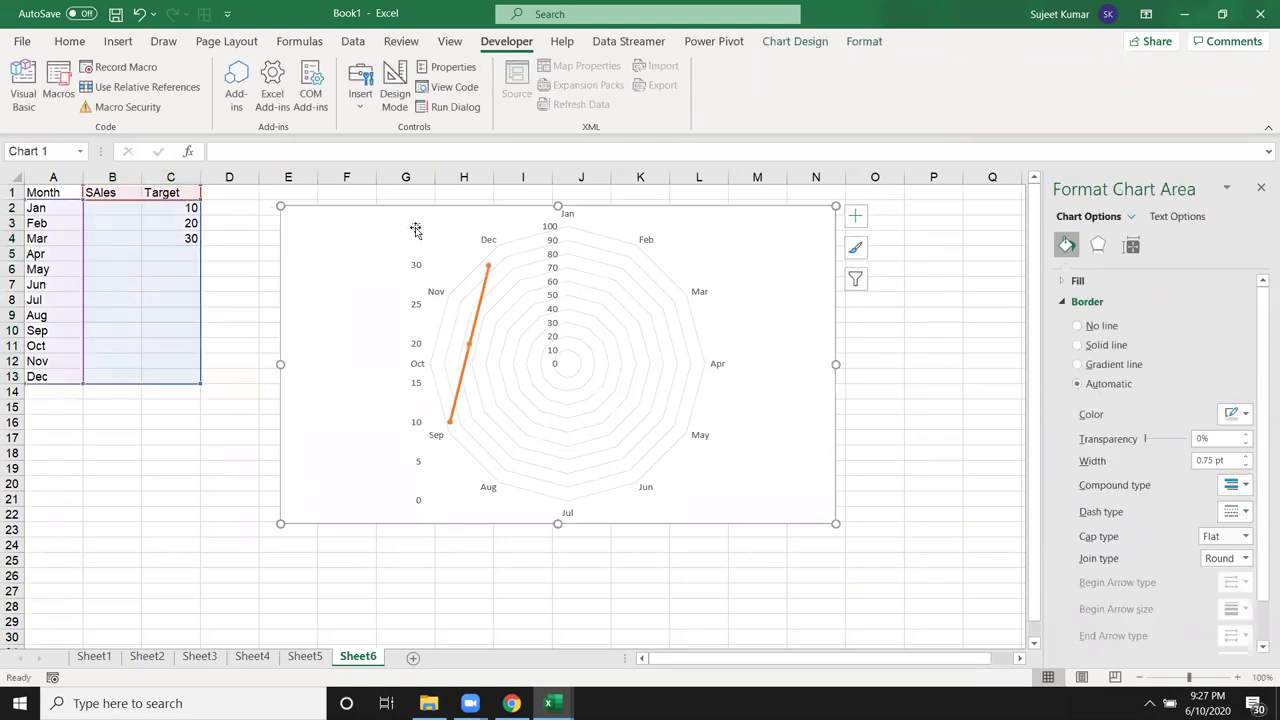
left_click(416, 230)
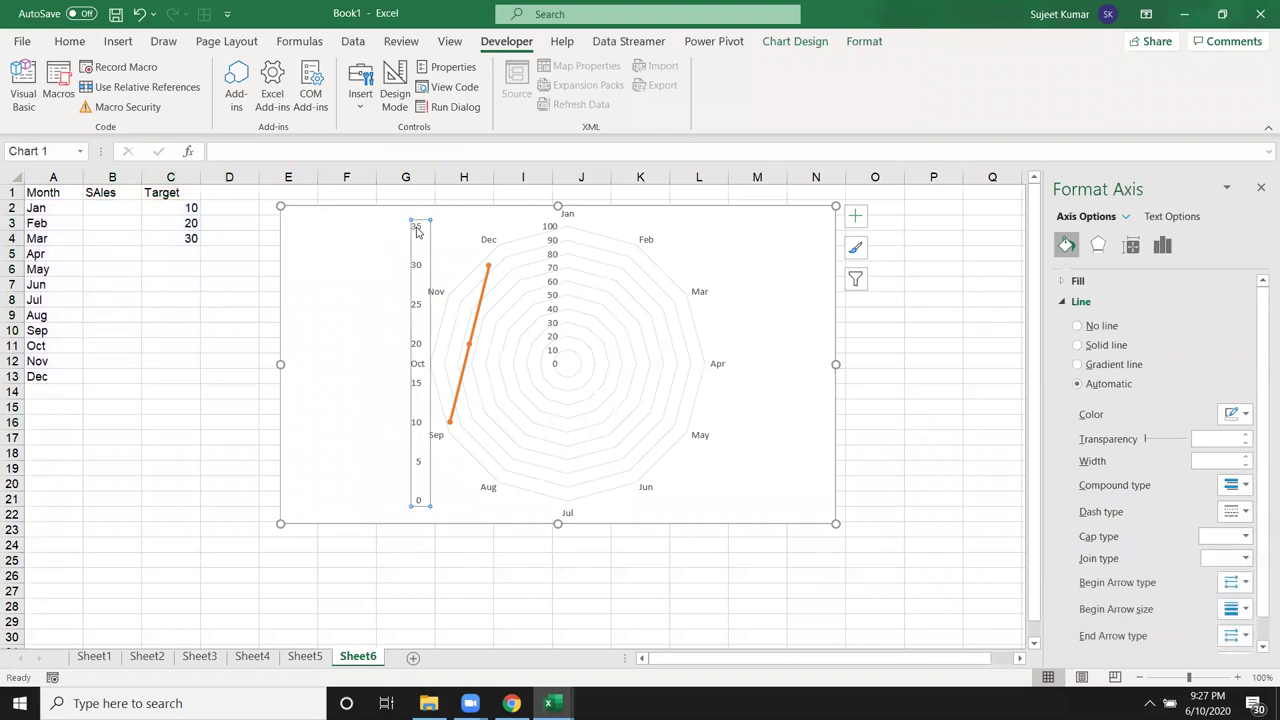
key("Delete")
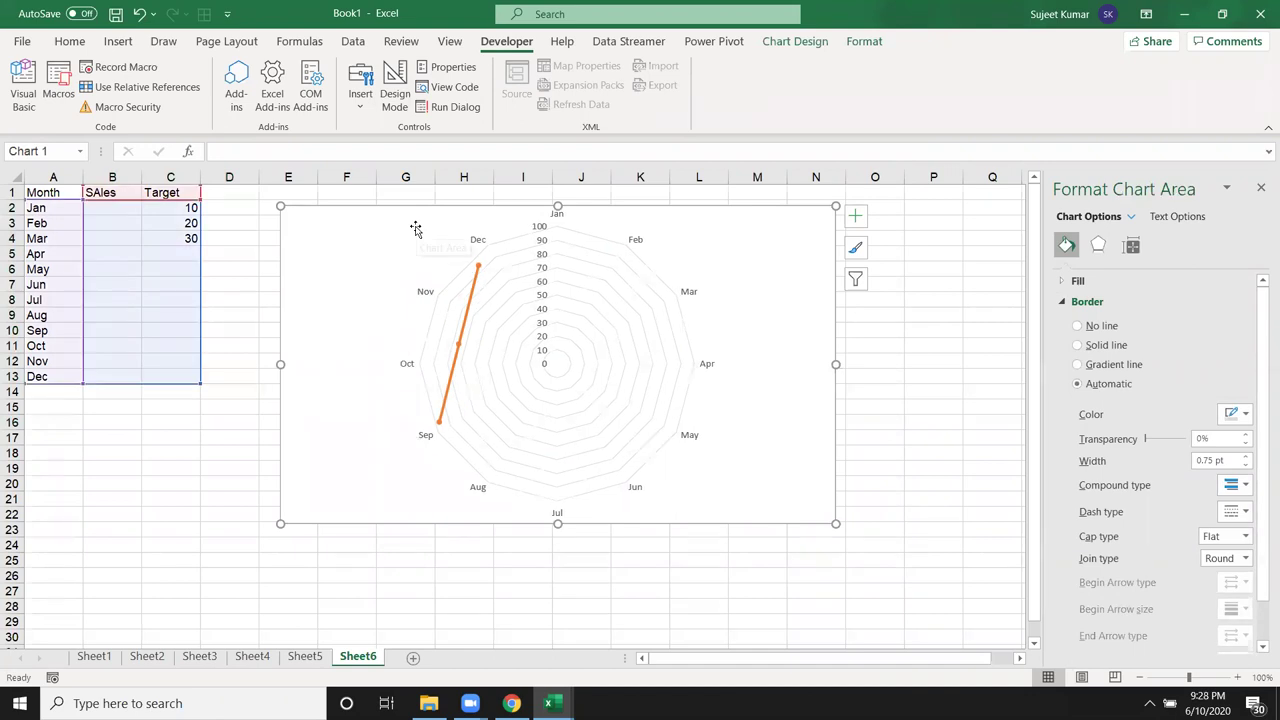
Enter Apr–Dec targets 60, 80, 62, 68, 69, 26, 36, 26, 52 in C5:C13.
left_click(159, 253)
type("60")
key("Return")
type("80")
key("Return")
type("62")
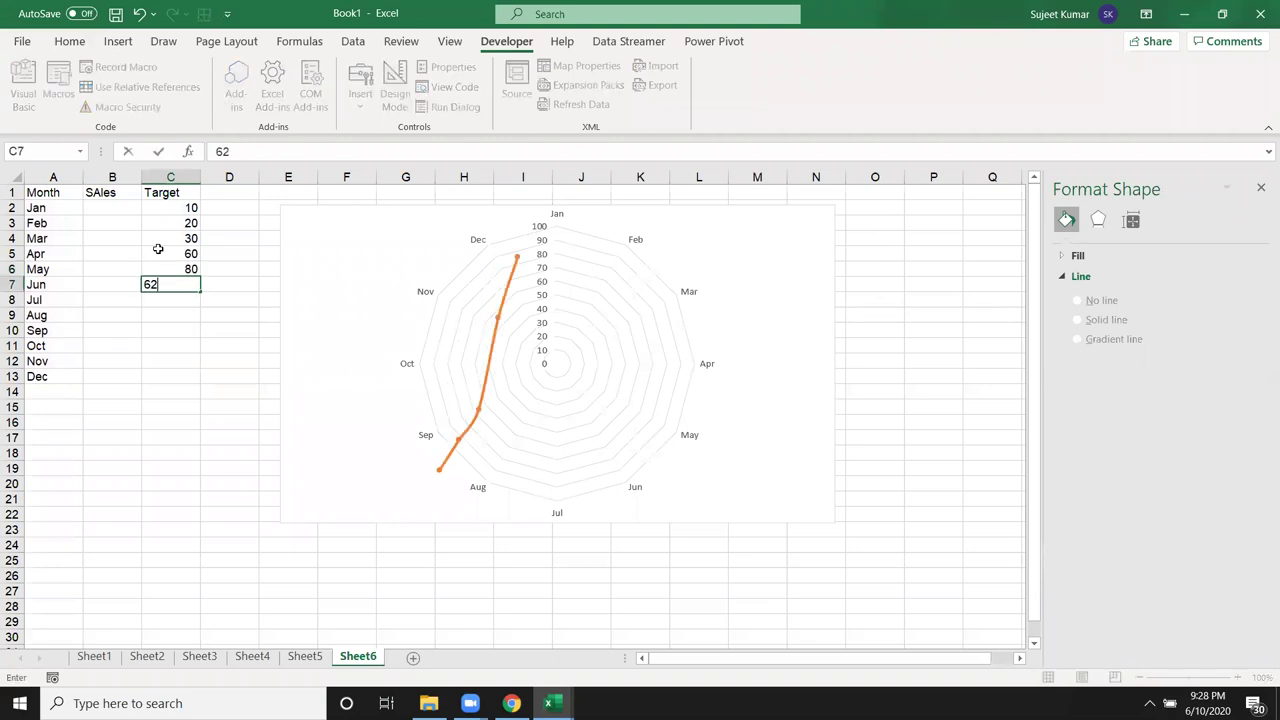
key("Return")
type("68")
key("Return")
type("69")
key("Return")
type("26")
key("Return")
type("36")
key("Return")
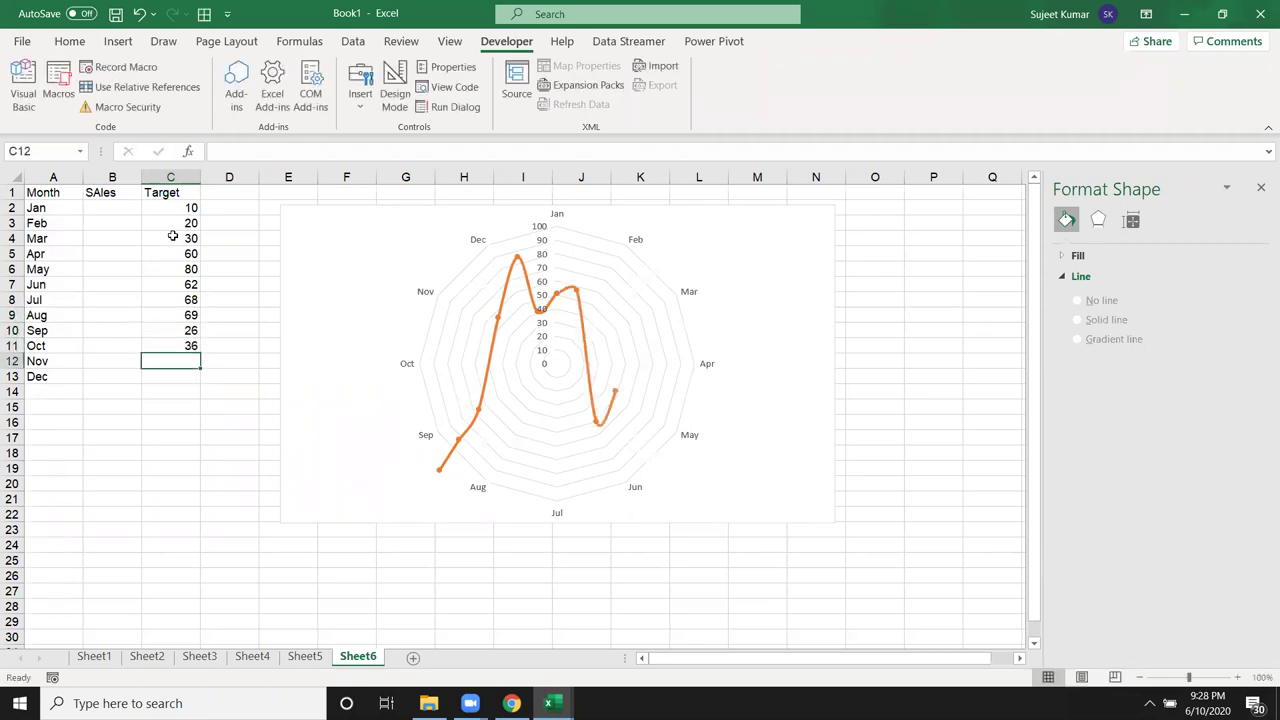
type("26")
key("Return")
type("52")
key("Return")
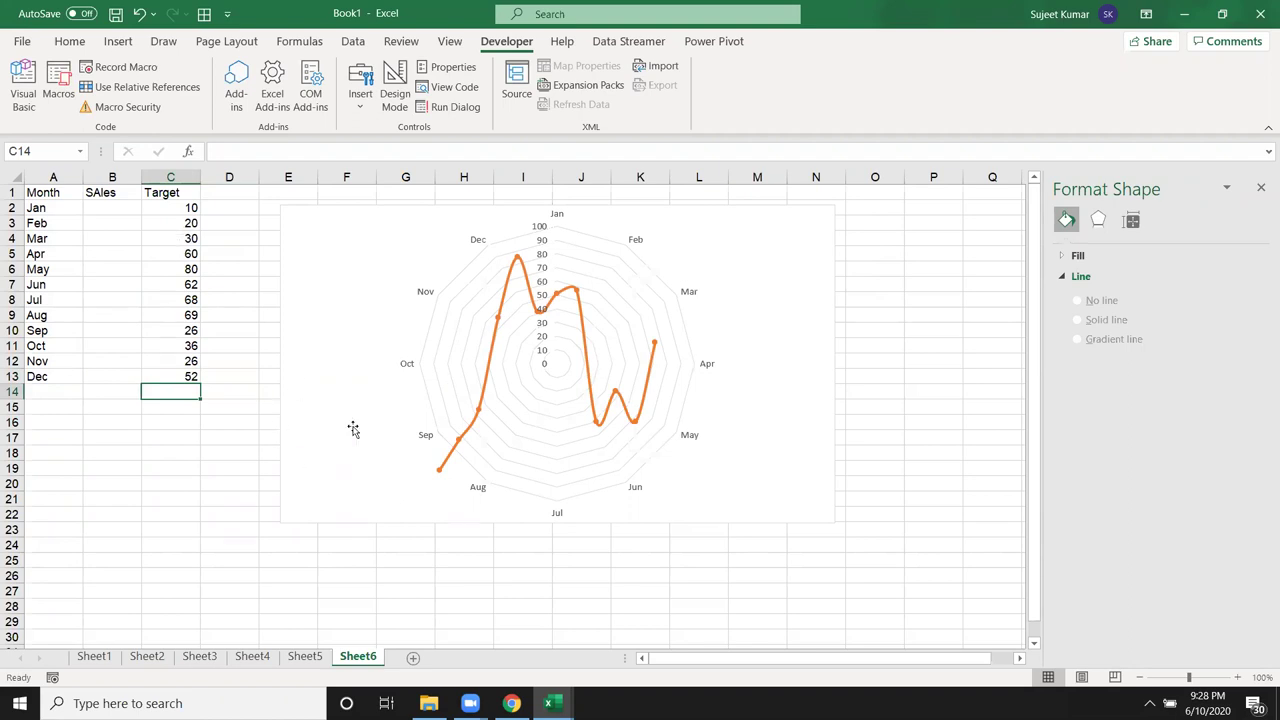
left_click(866, 420)
left_click(831, 414)
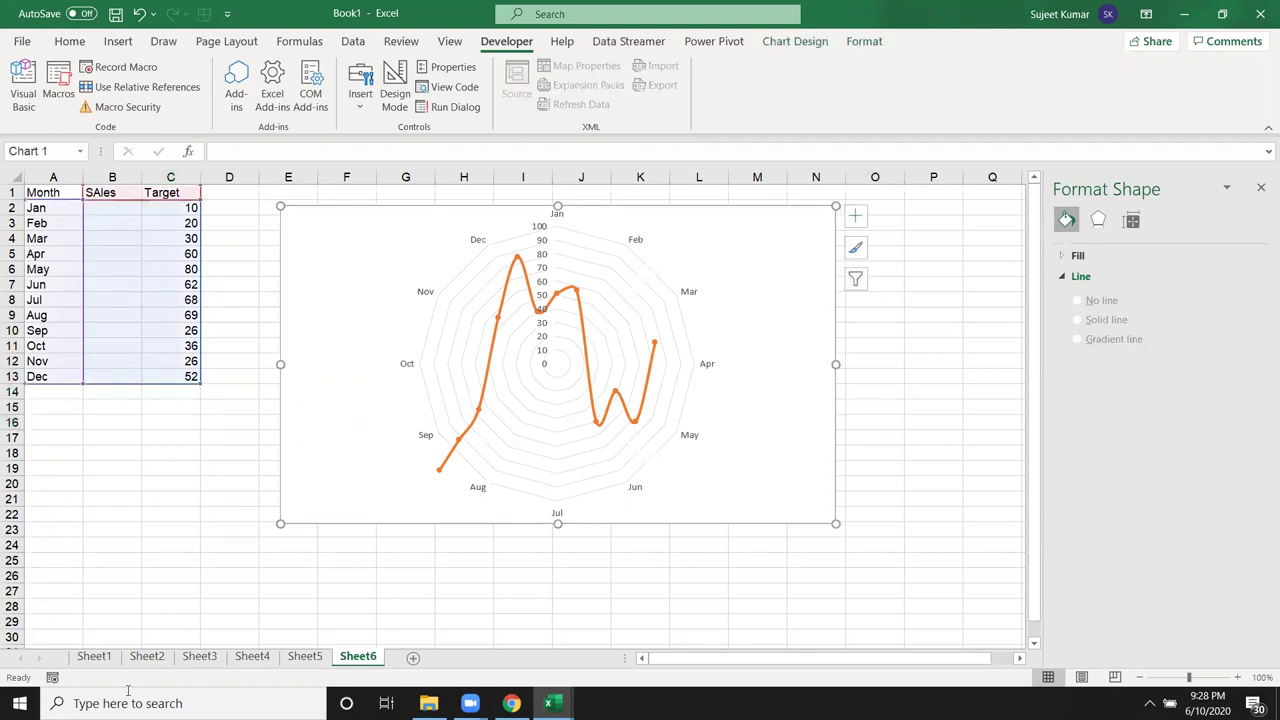
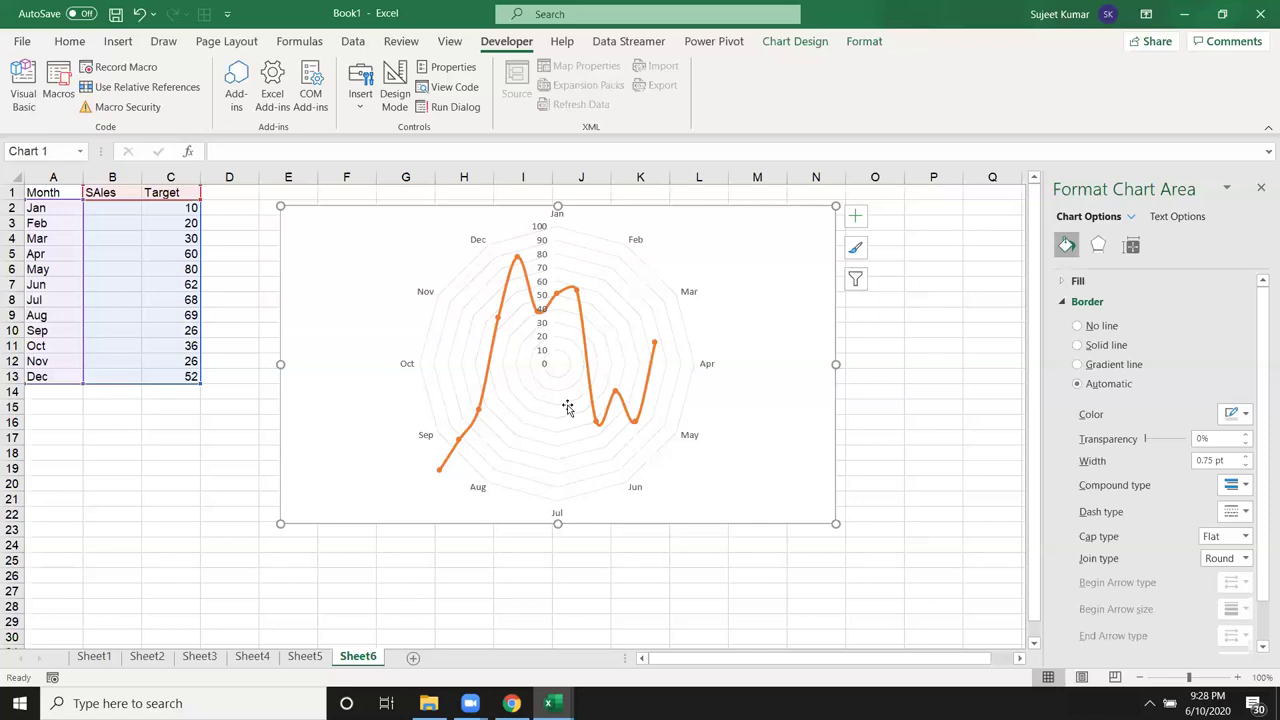
Add Sheet7 with a Date header in A1 and daily dates from 1-Jan to 6-Aug in rows 2–220.
left_click(413, 661)
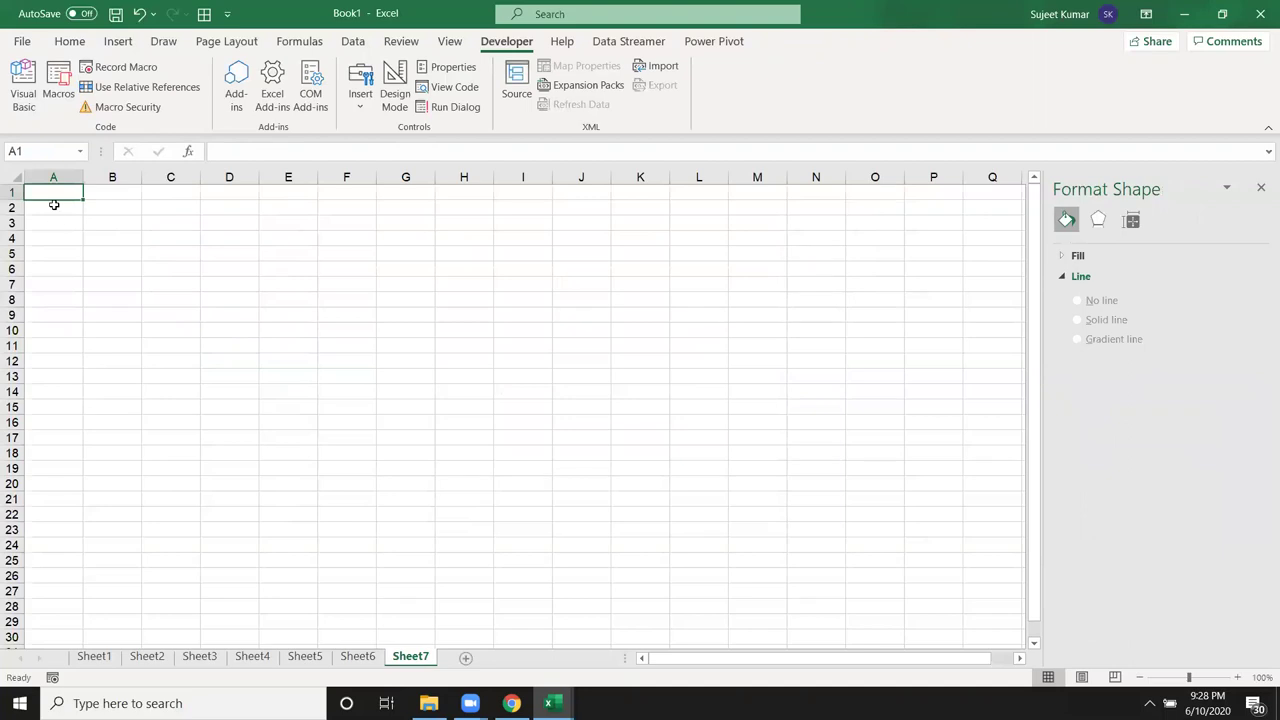
type("Date")
key("Return")
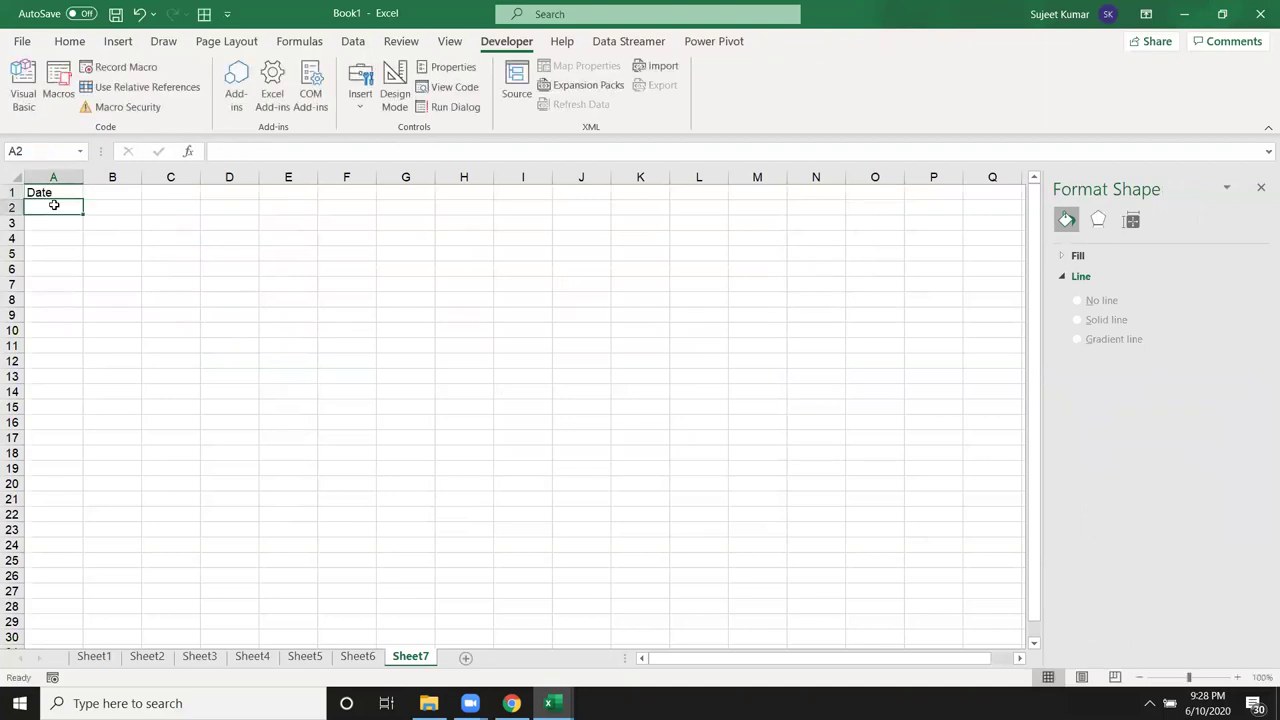
type("1/")
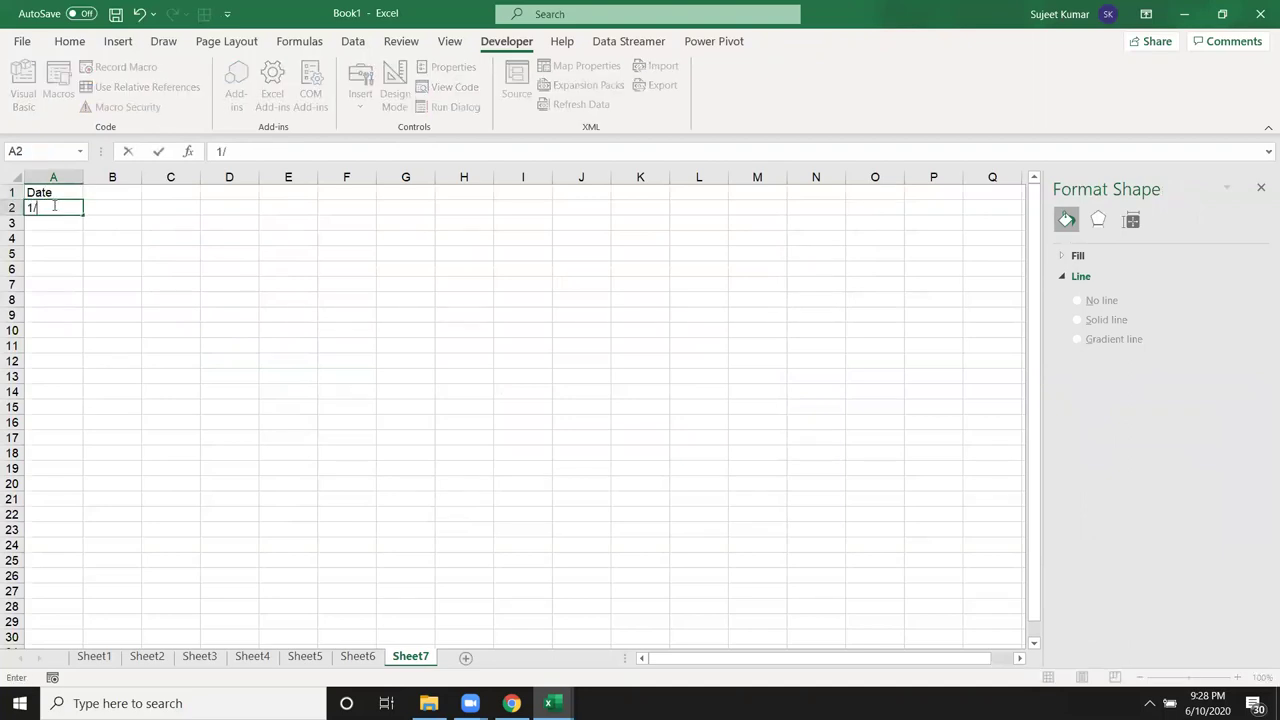
type("1")
key("ctrl+Return")
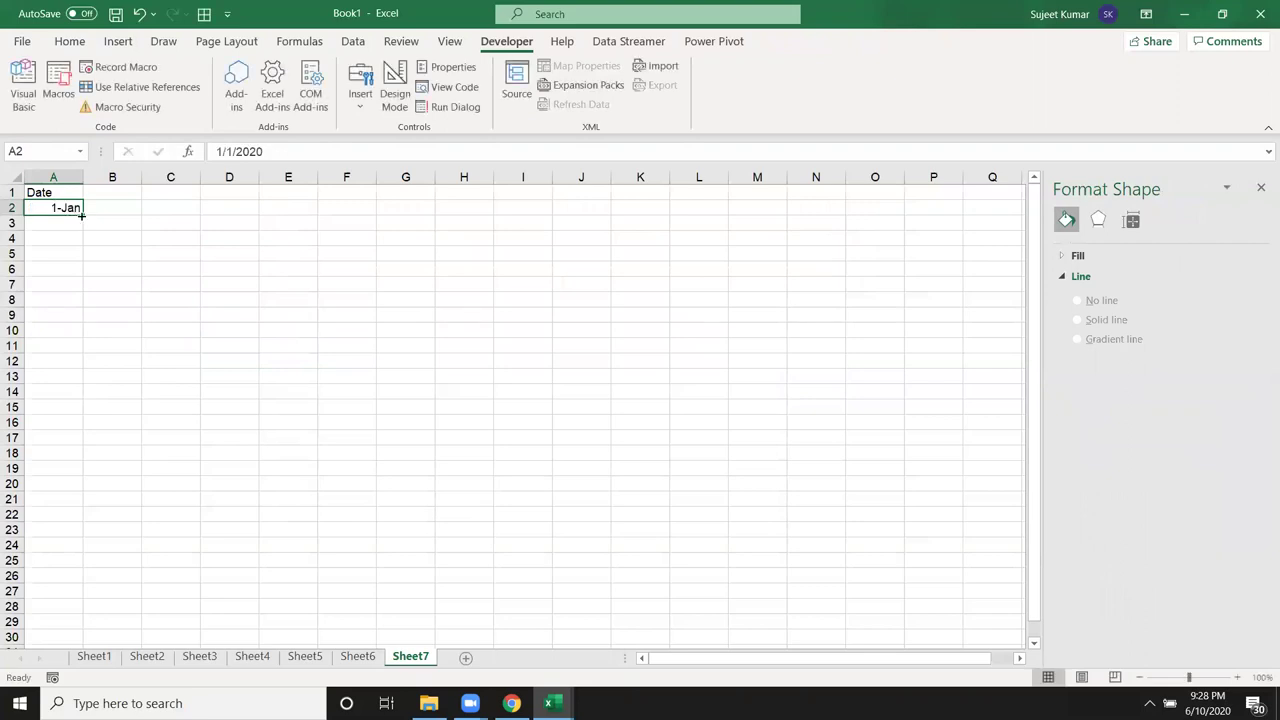
left_click_drag(83, 214, 83, 566)
left_click_drag(83, 640, 83, 628)
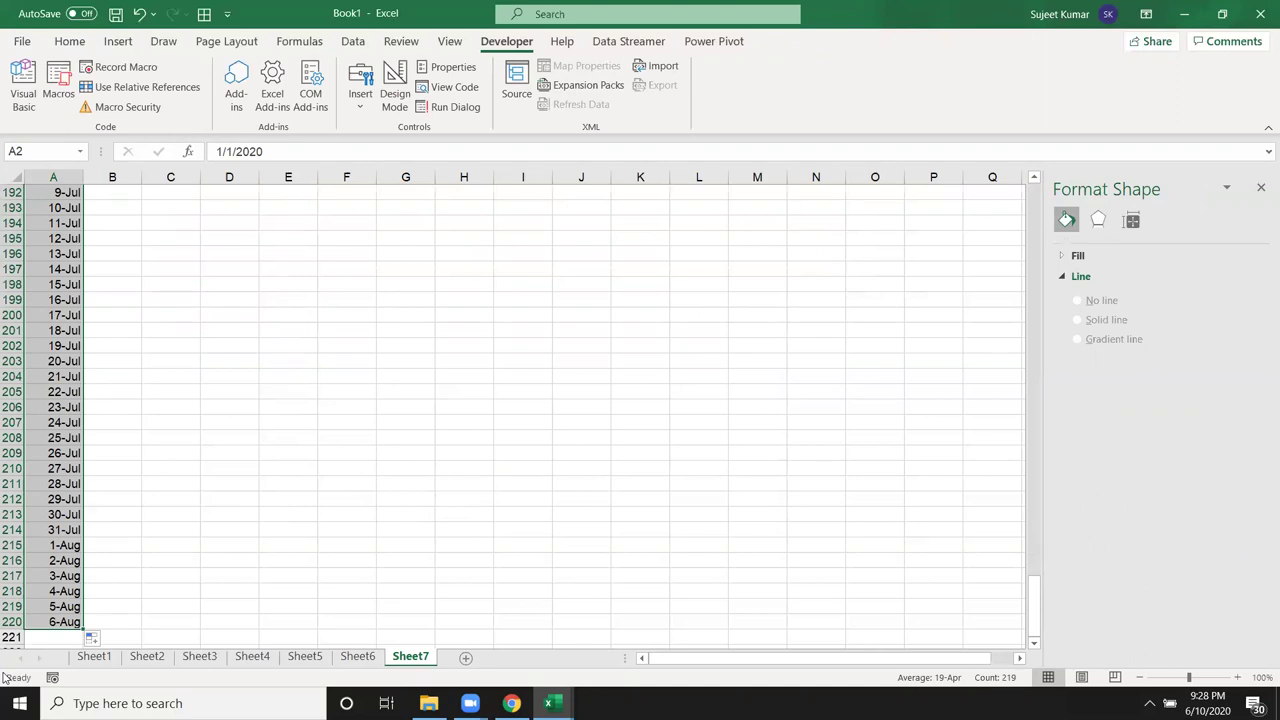
Enter 1 in E6, a Date label in E7 and a Sales header in B1.
key("ctrl+Home")
left_click(289, 263)
type("1")
key("Return")
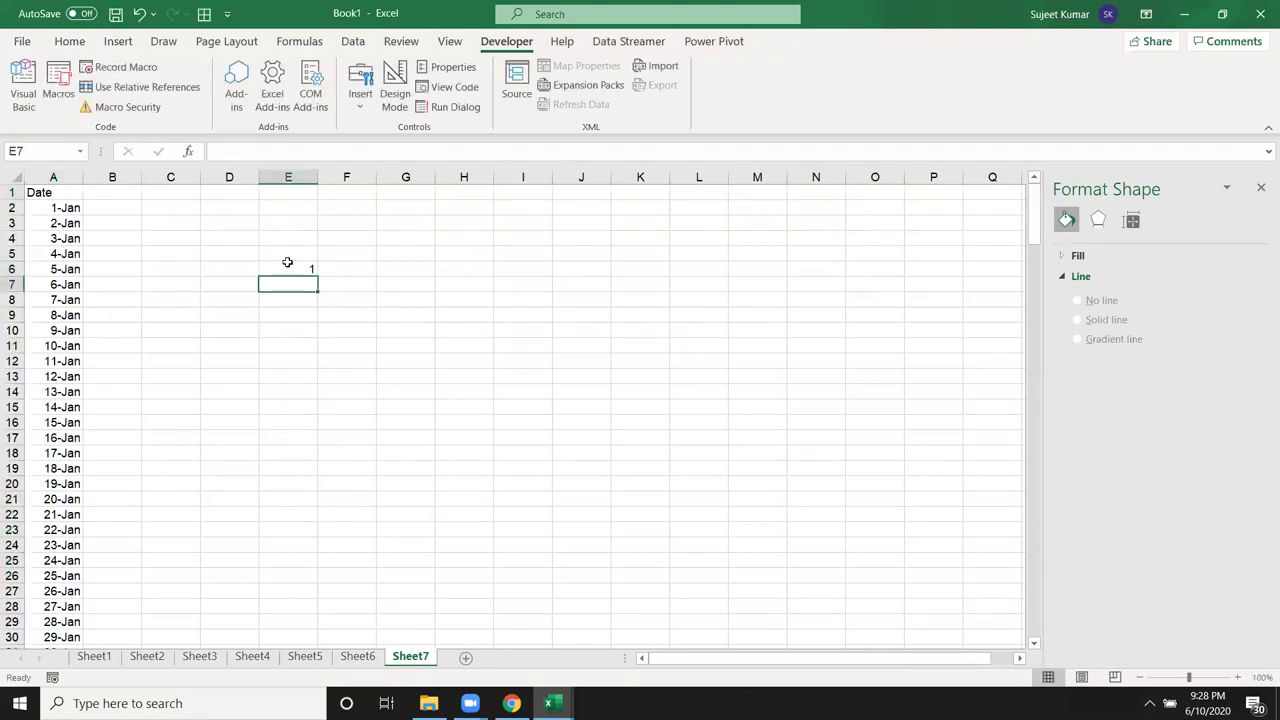
type("Date")
key("Tab")
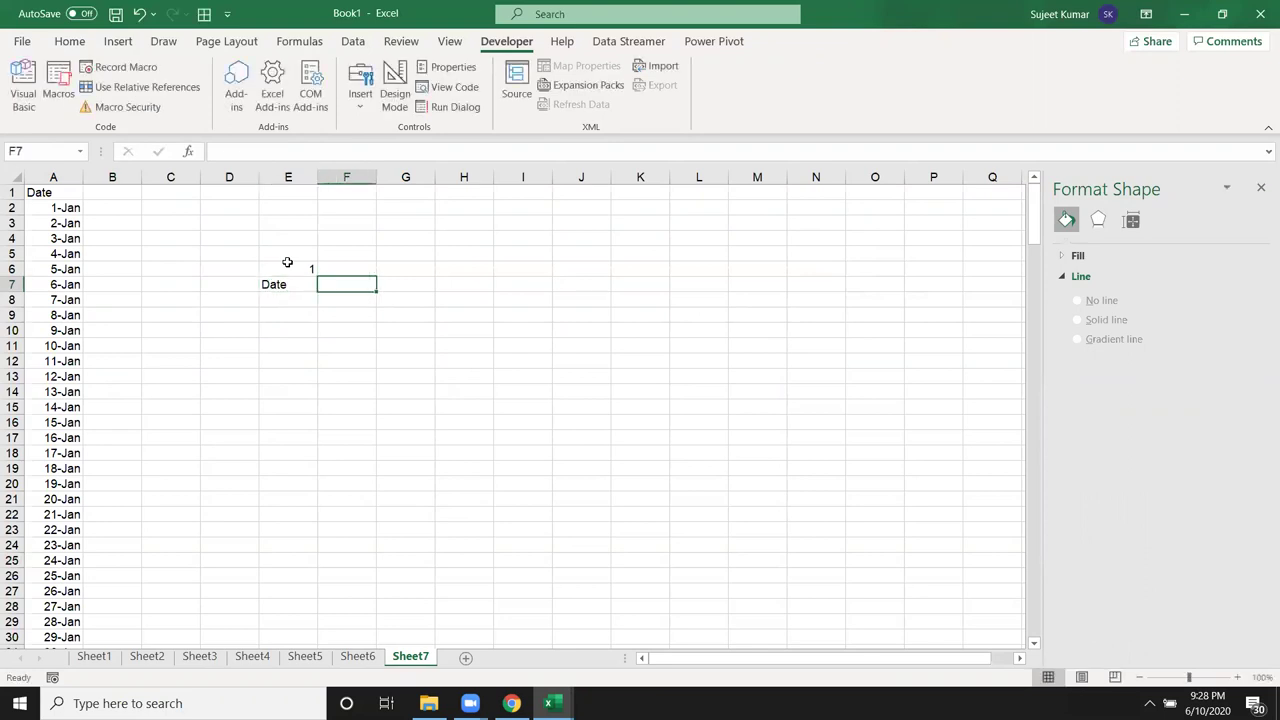
left_click(115, 192)
type("Sales")
key("Return")
Enter =RANDBETWEEN(10,90) in B2.
type("=ra")
key("Down")
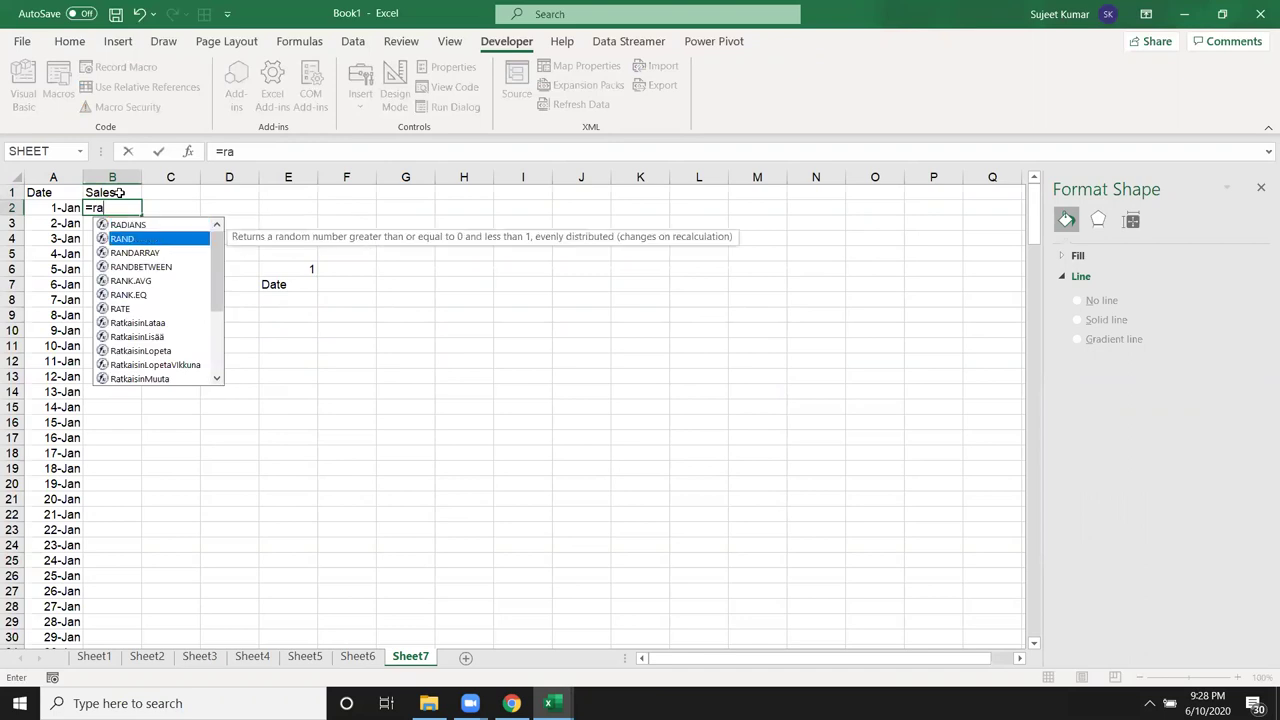
key("Down")
key("Tab")
key("Escape")
type("=")
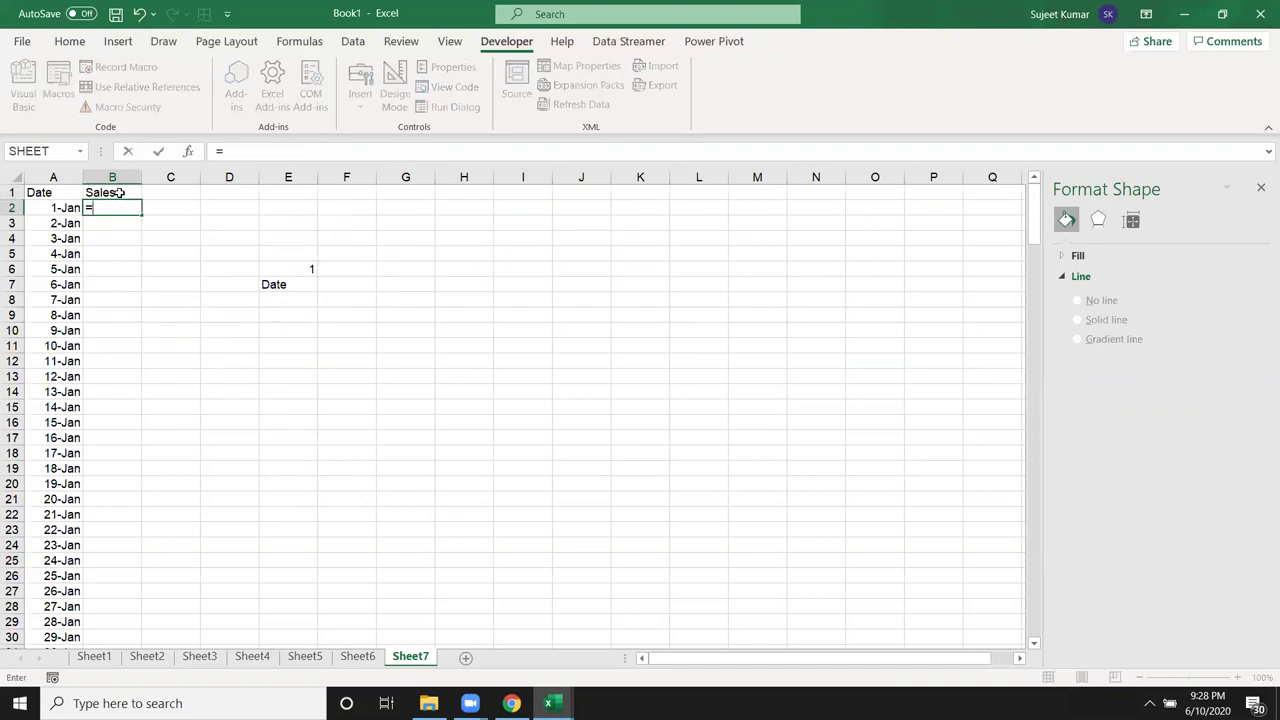
type("ra")
key("Down")
key("Down")
key("Down")
key("Tab")
type("10")
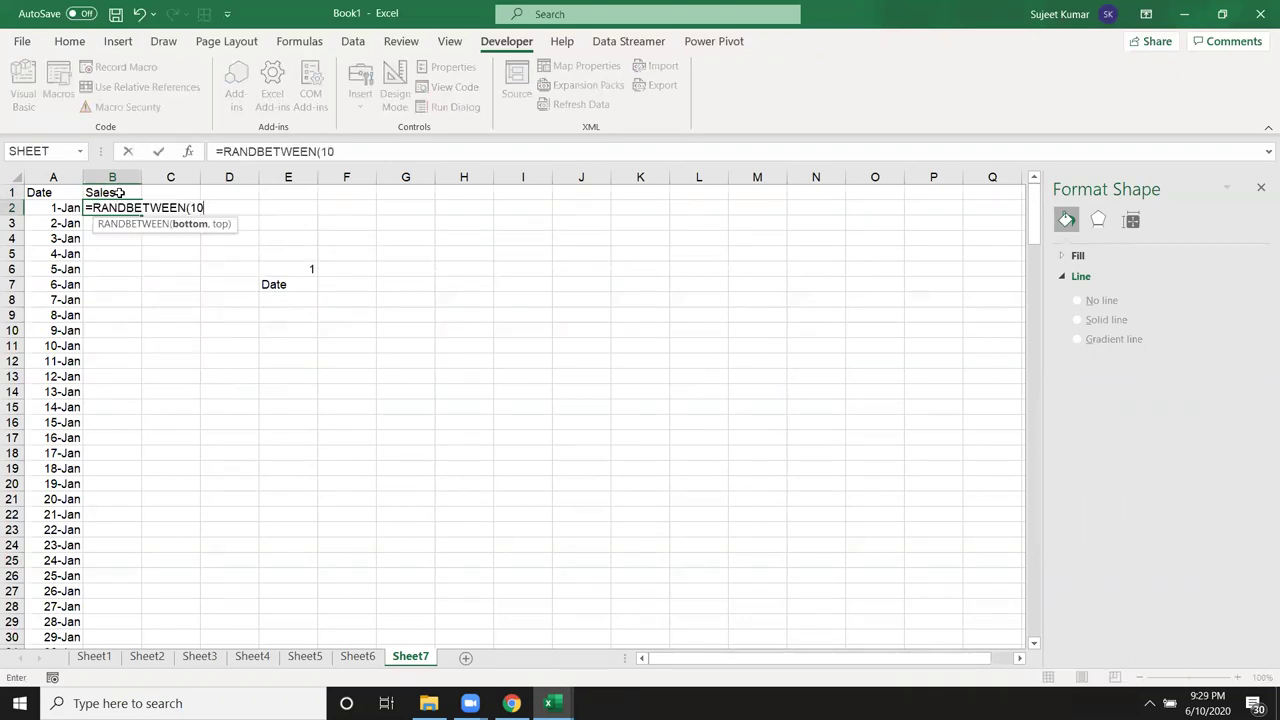
type(",90")
key("Return")
Fill the random formula down to row 220 and paste the results back as fixed values.
left_click(135, 209)
double_click(141, 214)
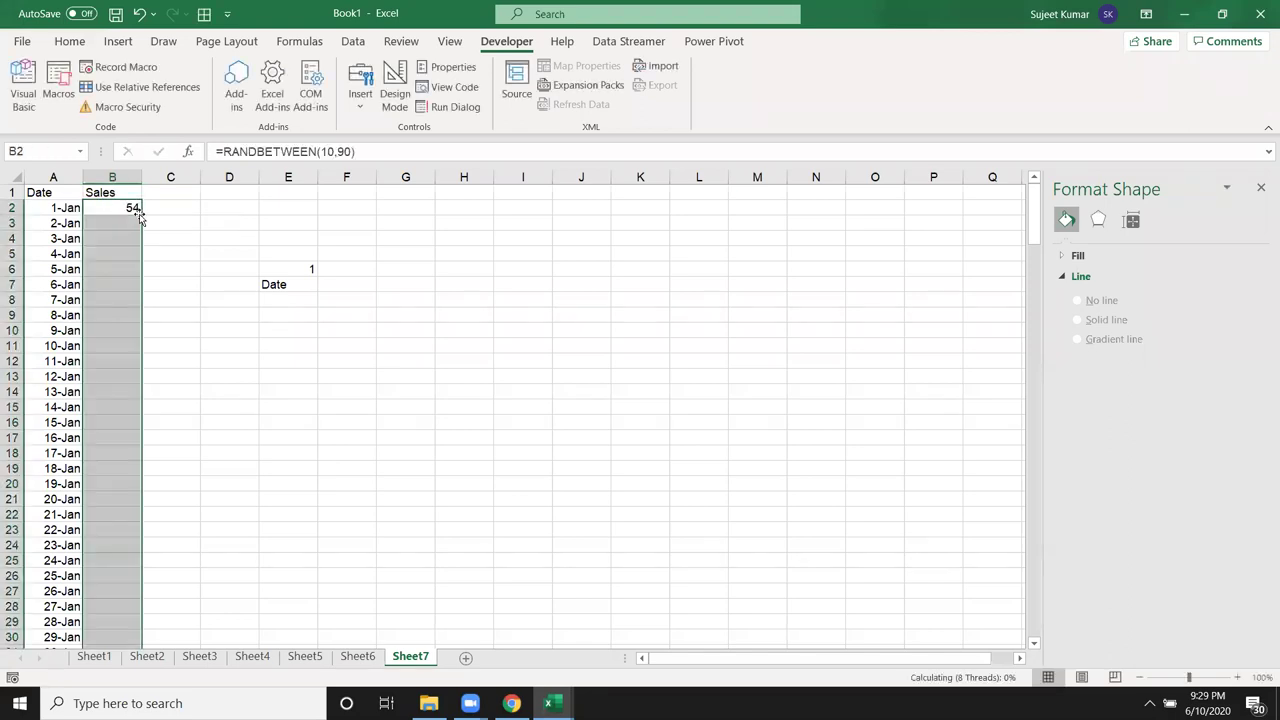
key("ctrl+c")
left_click(69, 41)
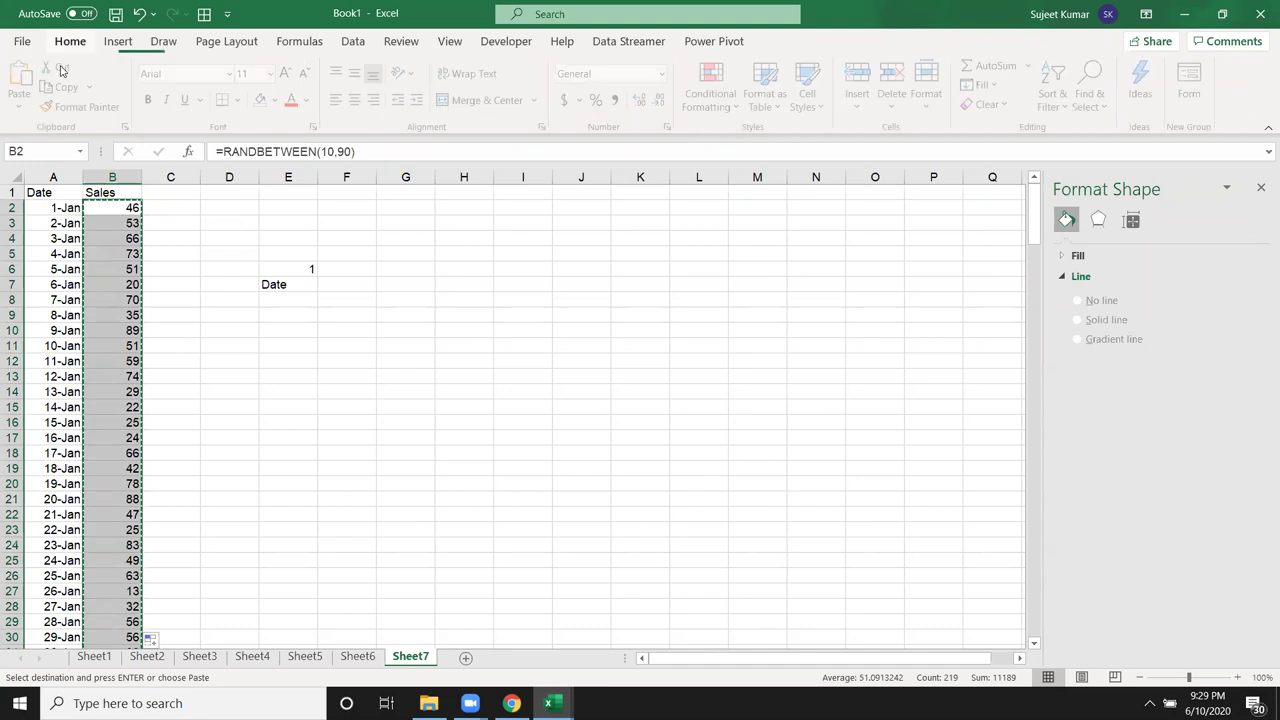
left_click(30, 112)
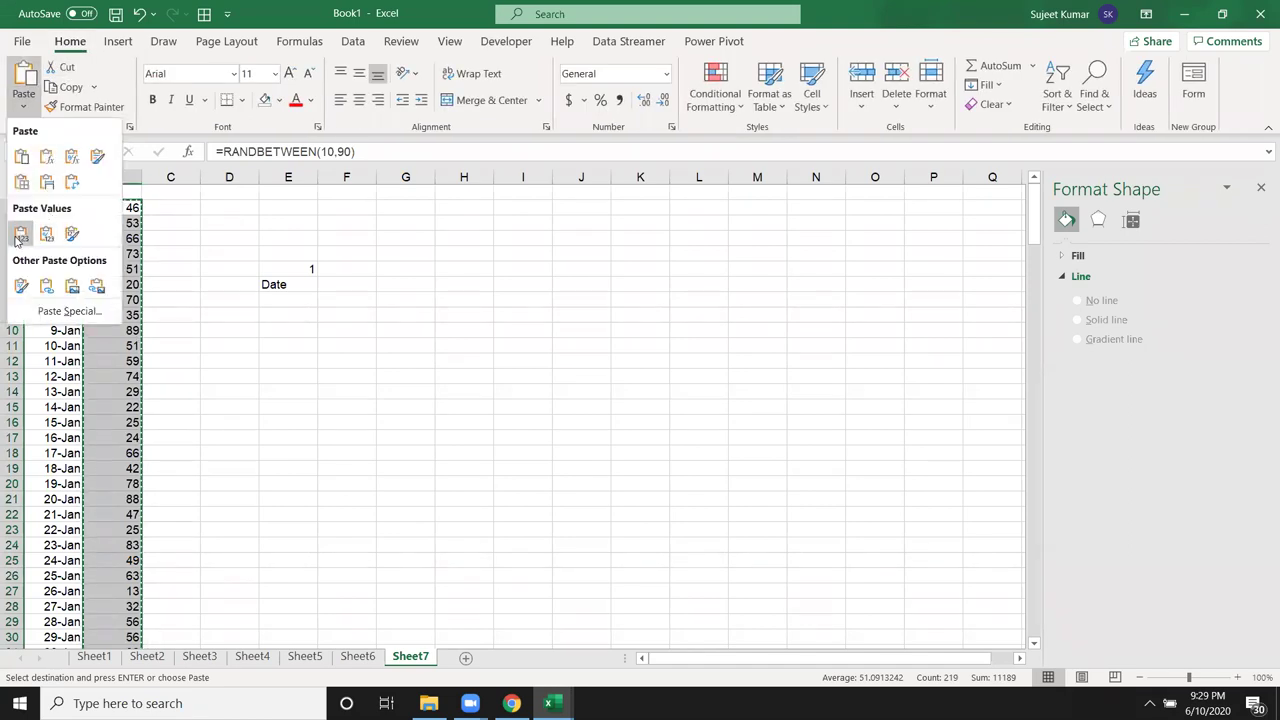
left_click(20, 234)
left_click(303, 302)
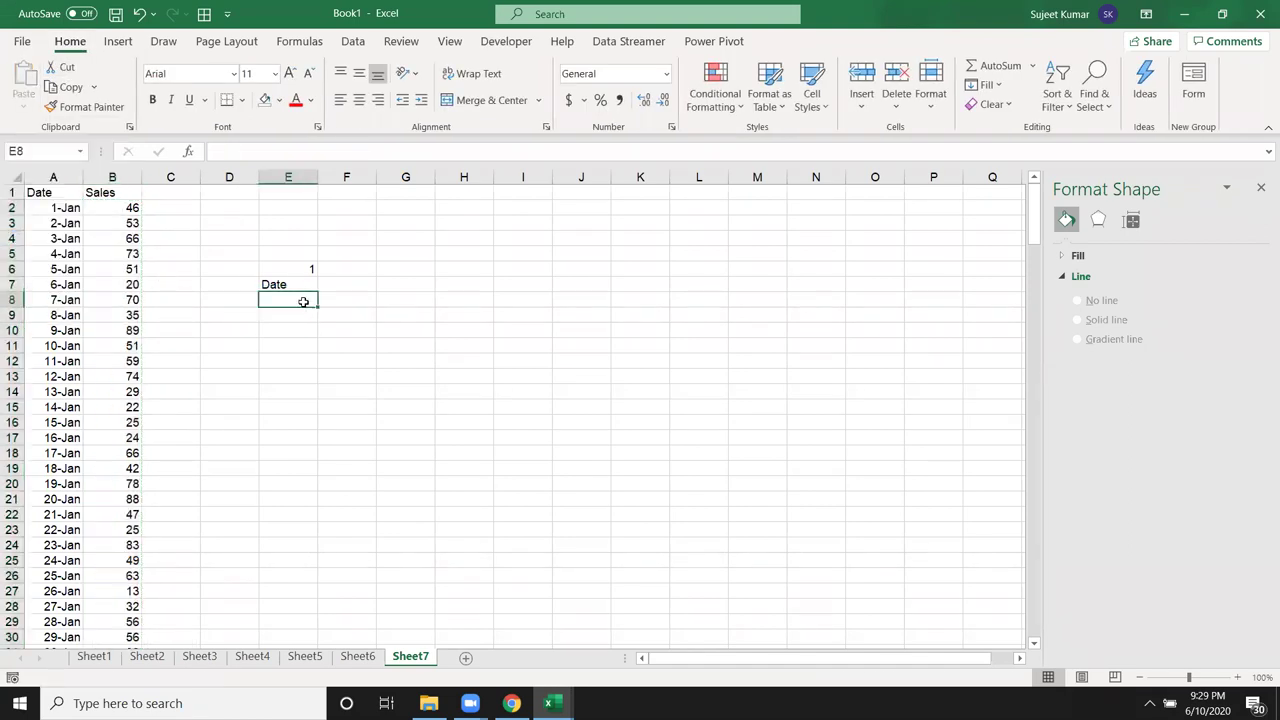
Enter an OFFSET formula in E8 starting at A1, offset by E6 rows, 0 columns.
type("=og")
key("BackSpace")
key("BackSpace")
type("og")
key("BackSpace")
key("BackSpace")
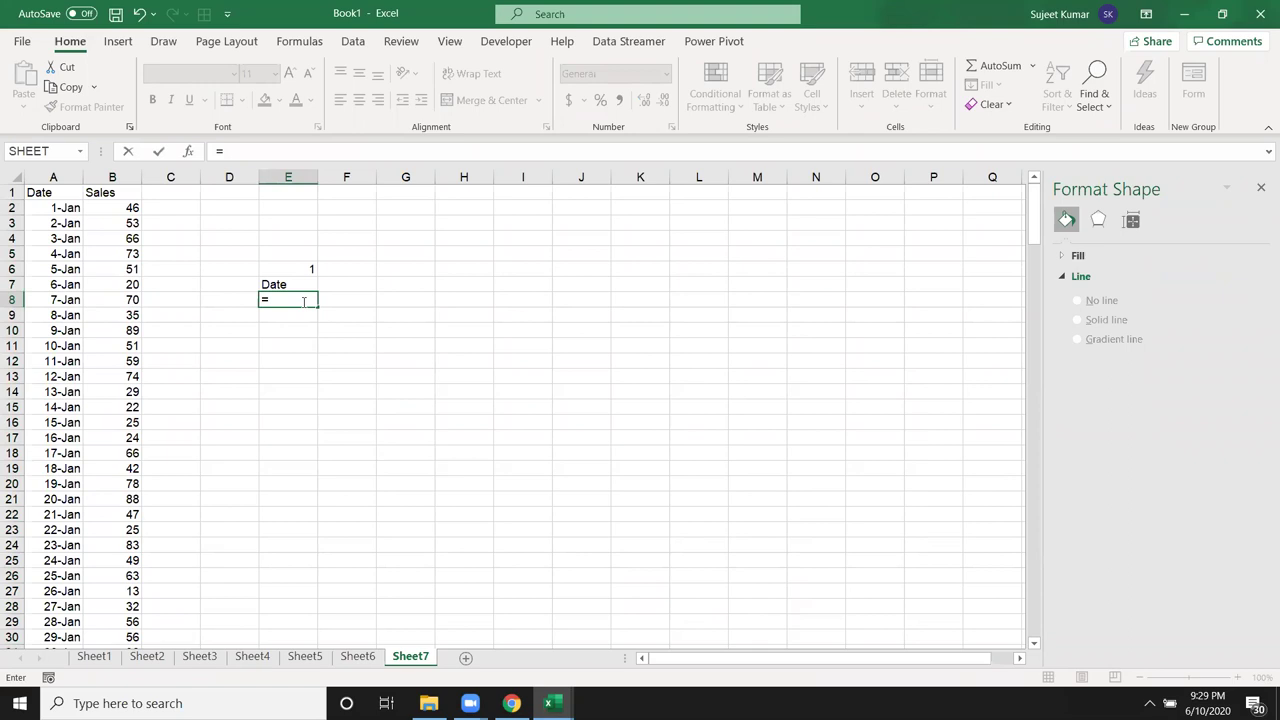
type("off")
key("Tab")
left_click(62, 193)
type(",")
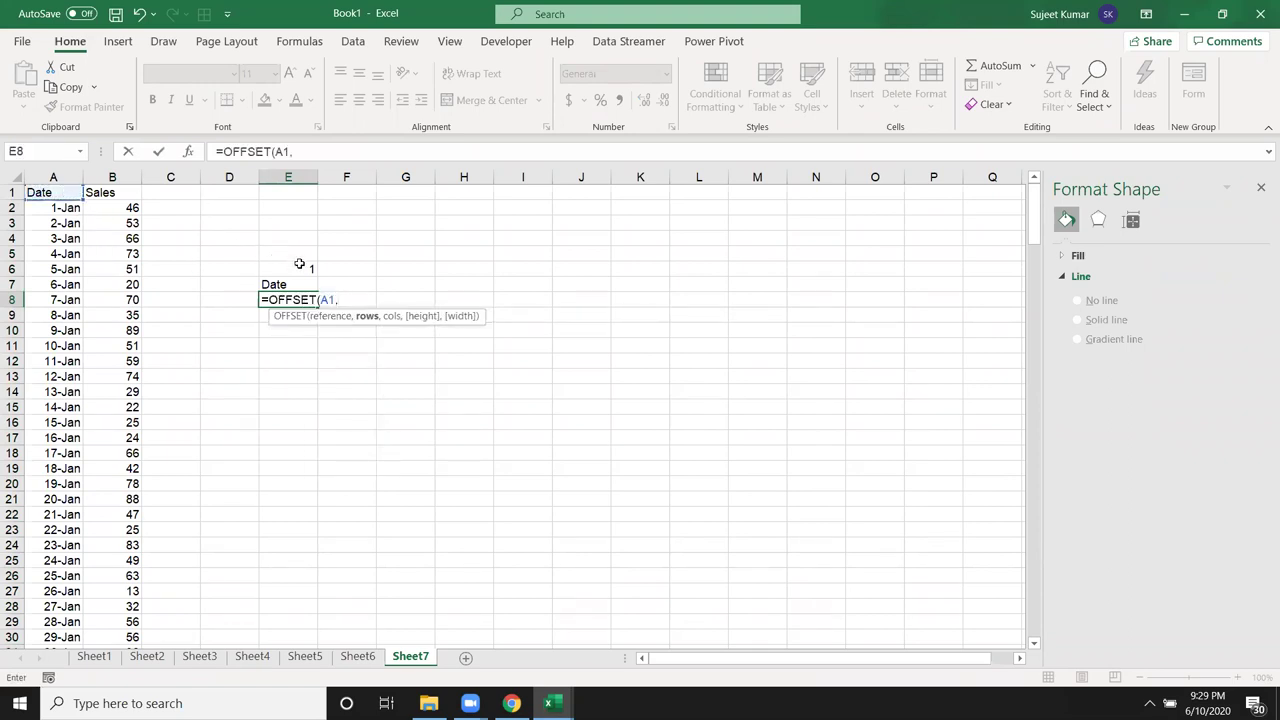
left_click(299, 270)
type(",.")
type("0")
key("Return")
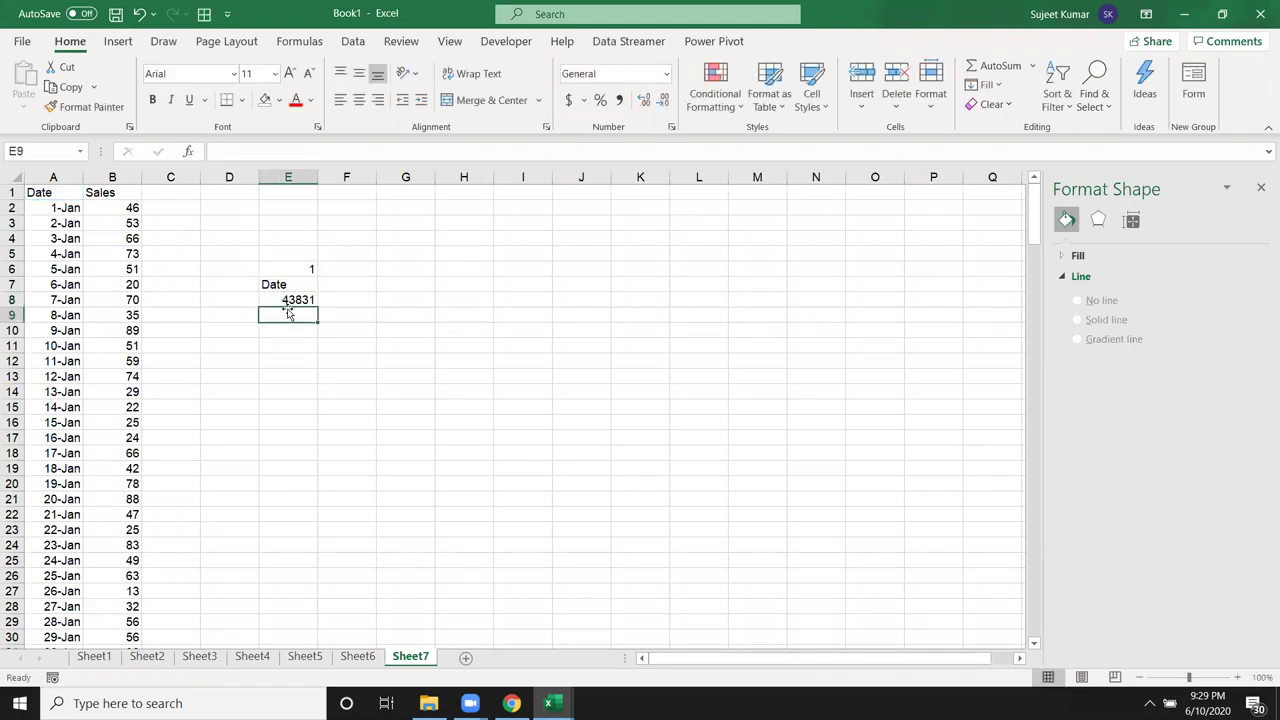
Anchor the row reference so E8 reads =OFFSET(A1,$E$6,0).
left_click(287, 299)
left_click(287, 152)
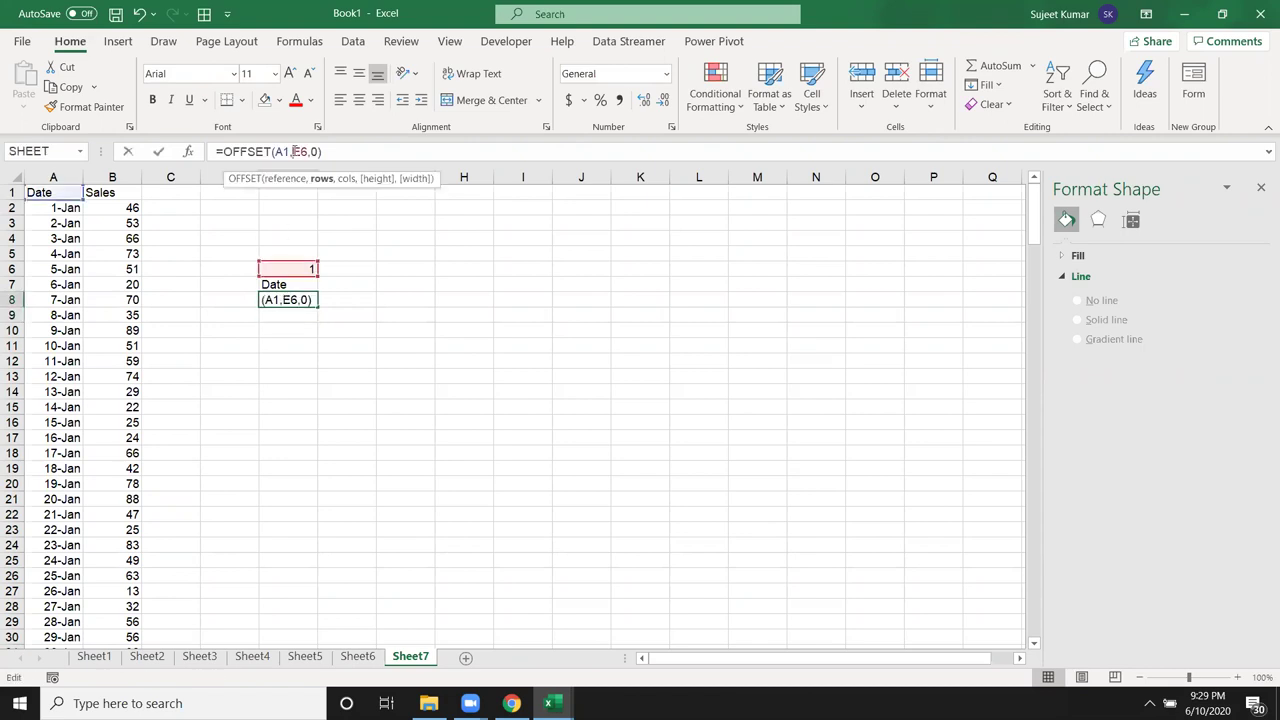
key("Return")
left_click(306, 299)
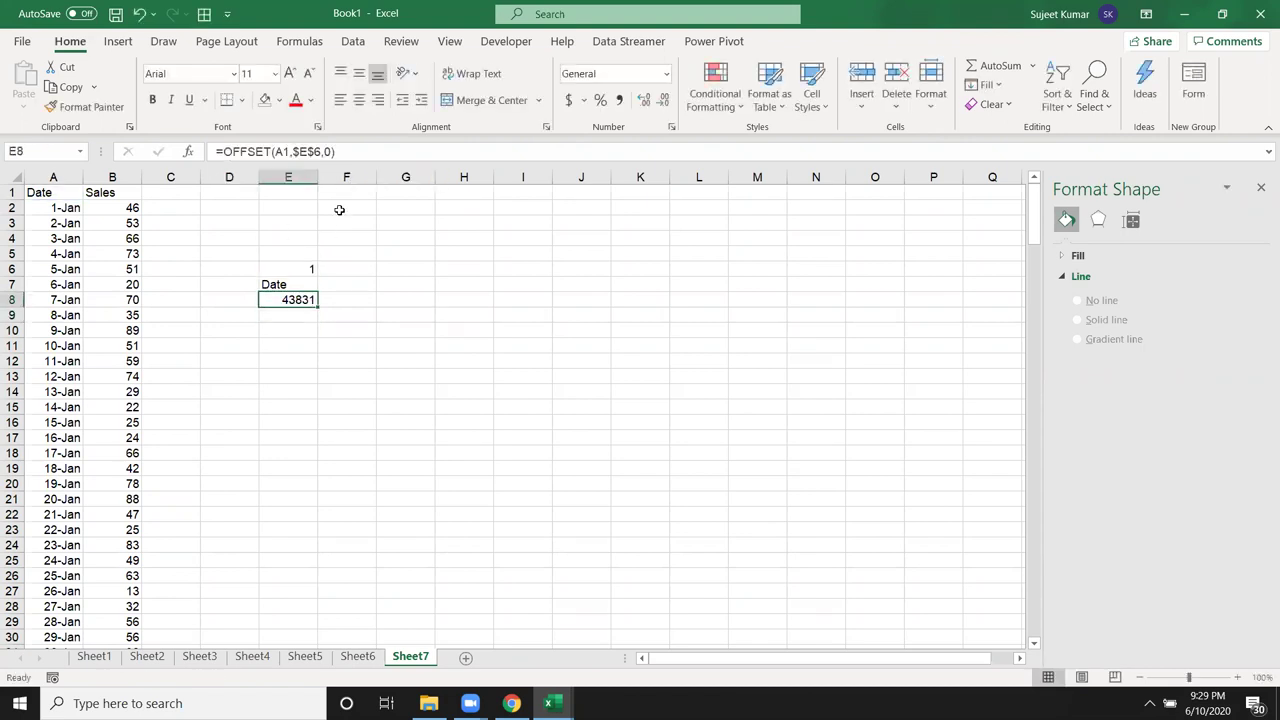
left_click_drag(335, 152, 216, 152)
key("ctrl+Return")
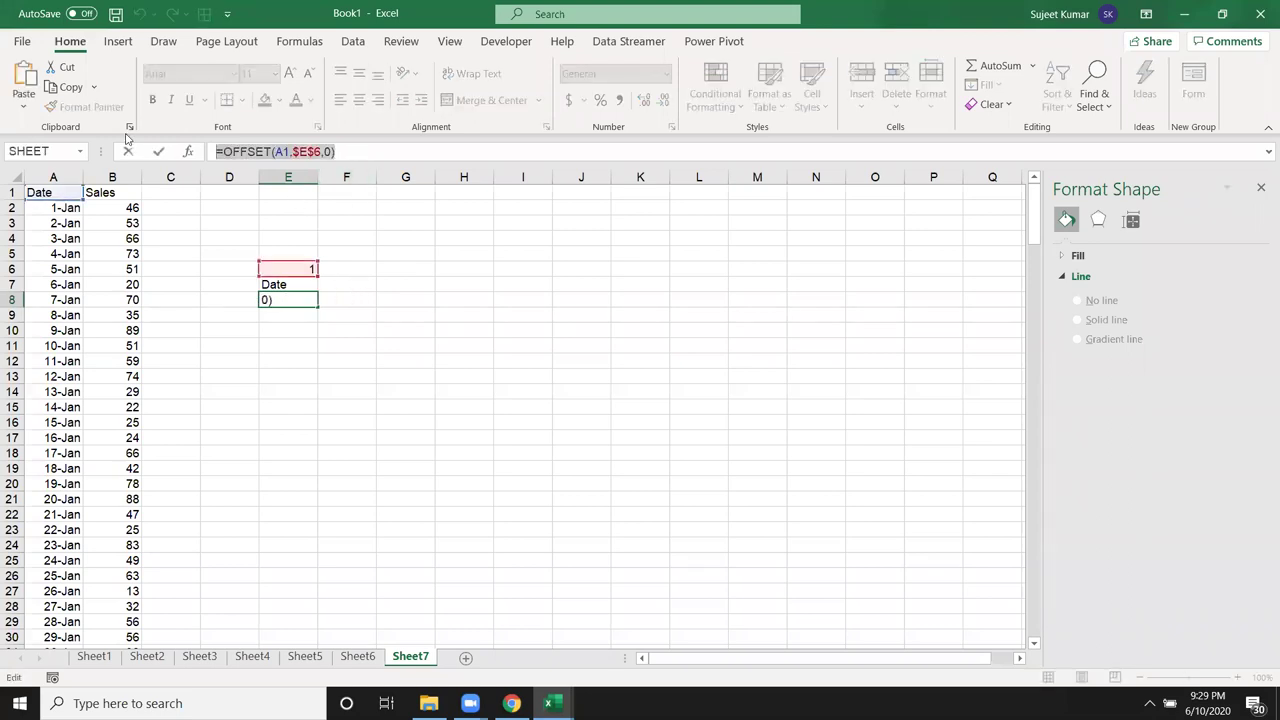
Paste the OFFSET formula into F8 to return the matching sales value, 46.
left_click(356, 301)
key("ctrl+v")
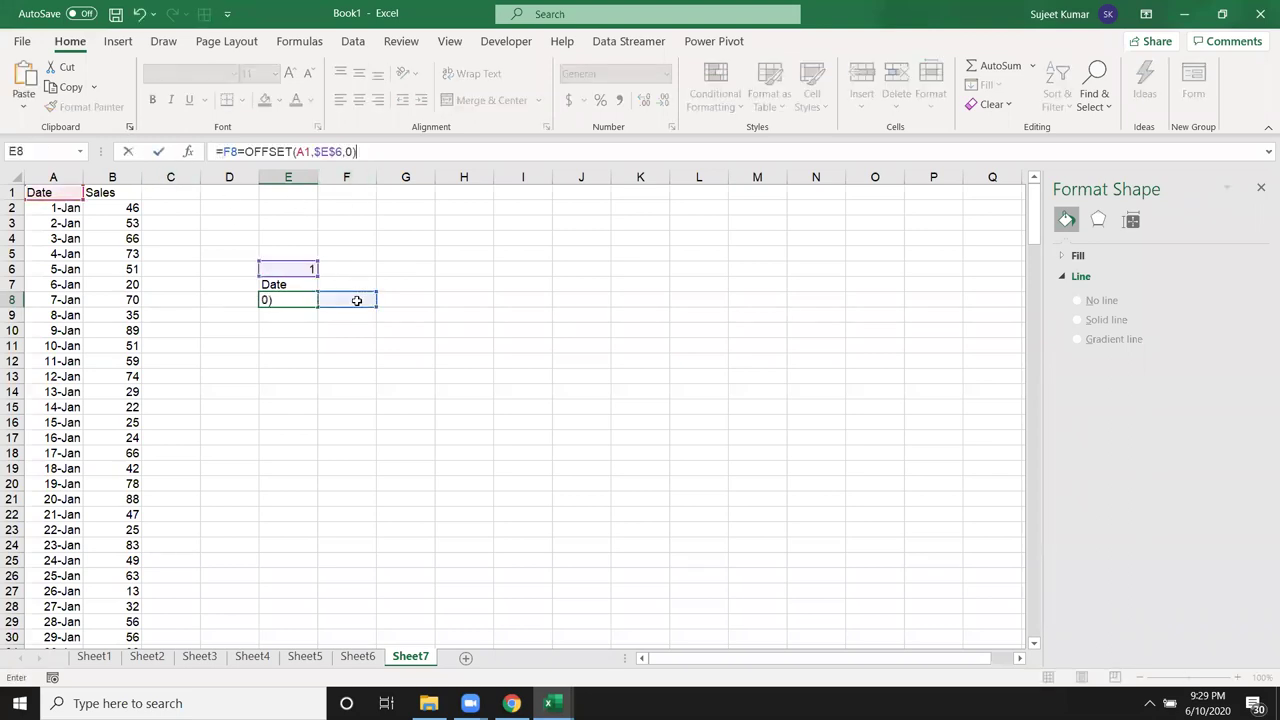
key("Escape")
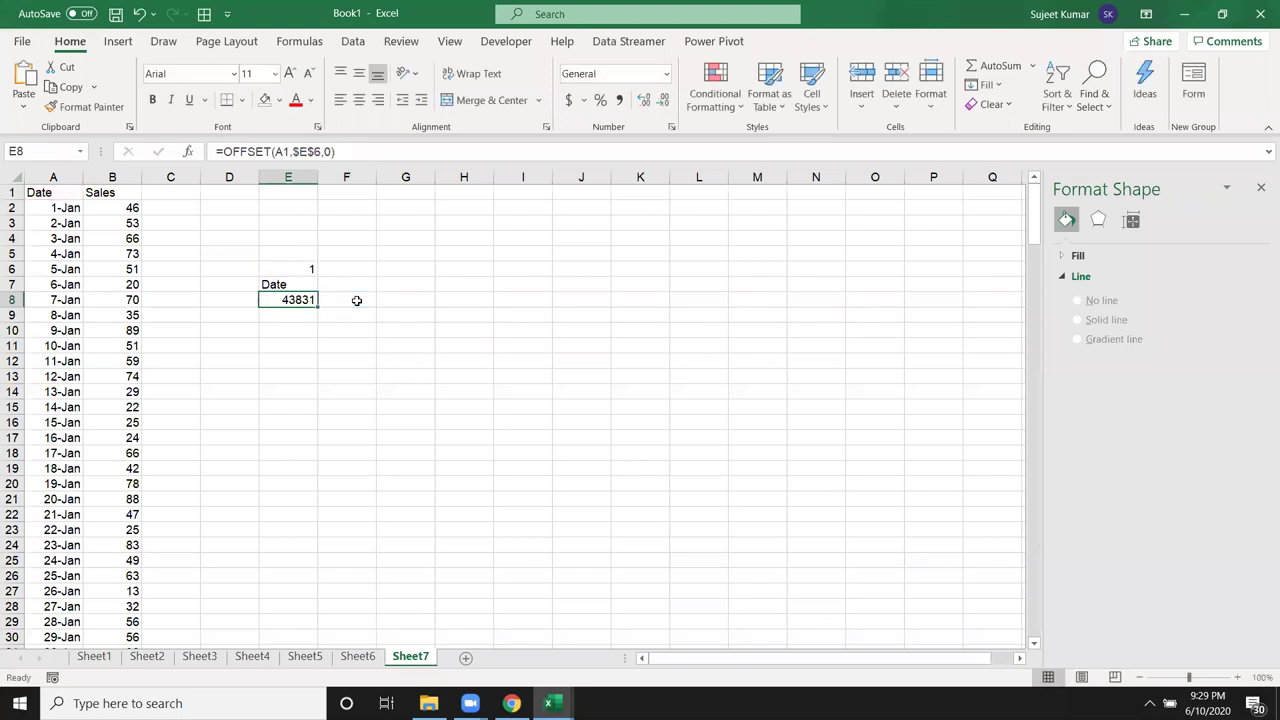
left_click(356, 301)
key("ctrl+v")
key("Left")
Fill the OFFSET formulas in E8:F8 down to row 23 and format E8:E23 as short dates.
double_click(305, 300)
key("Escape")
left_click_drag(297, 300, 372, 531)
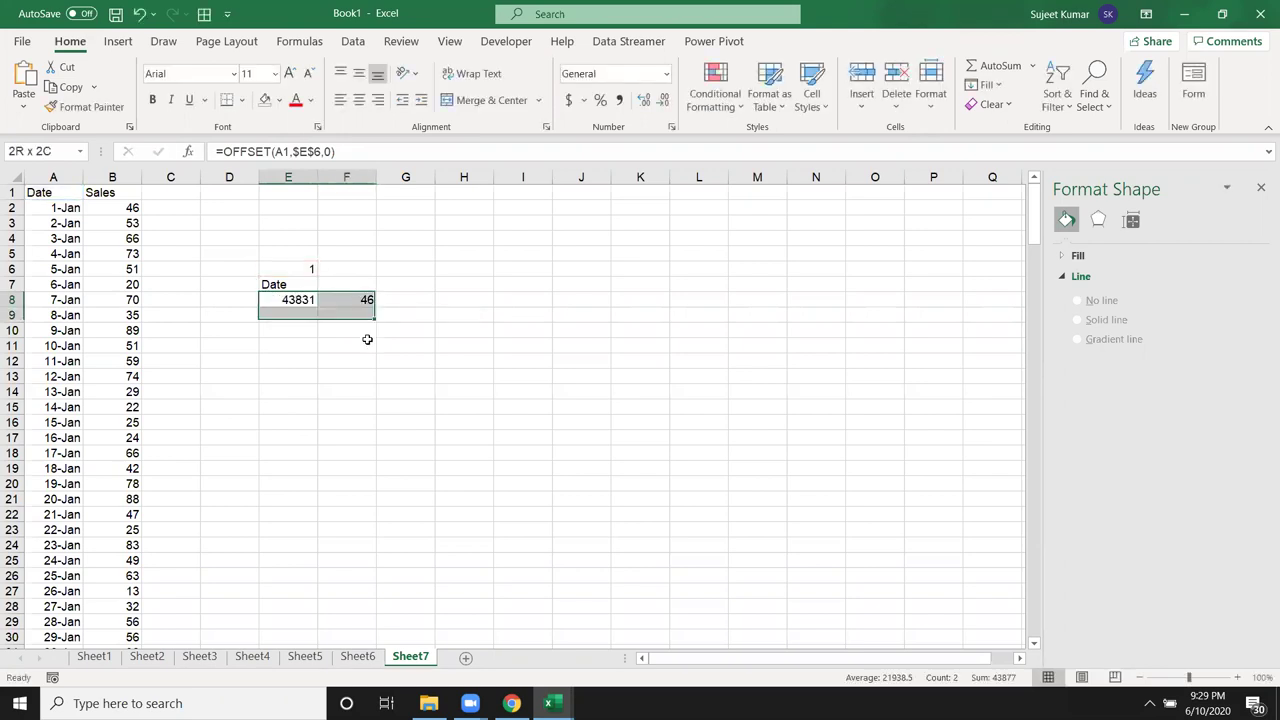
key("ctrl+d")
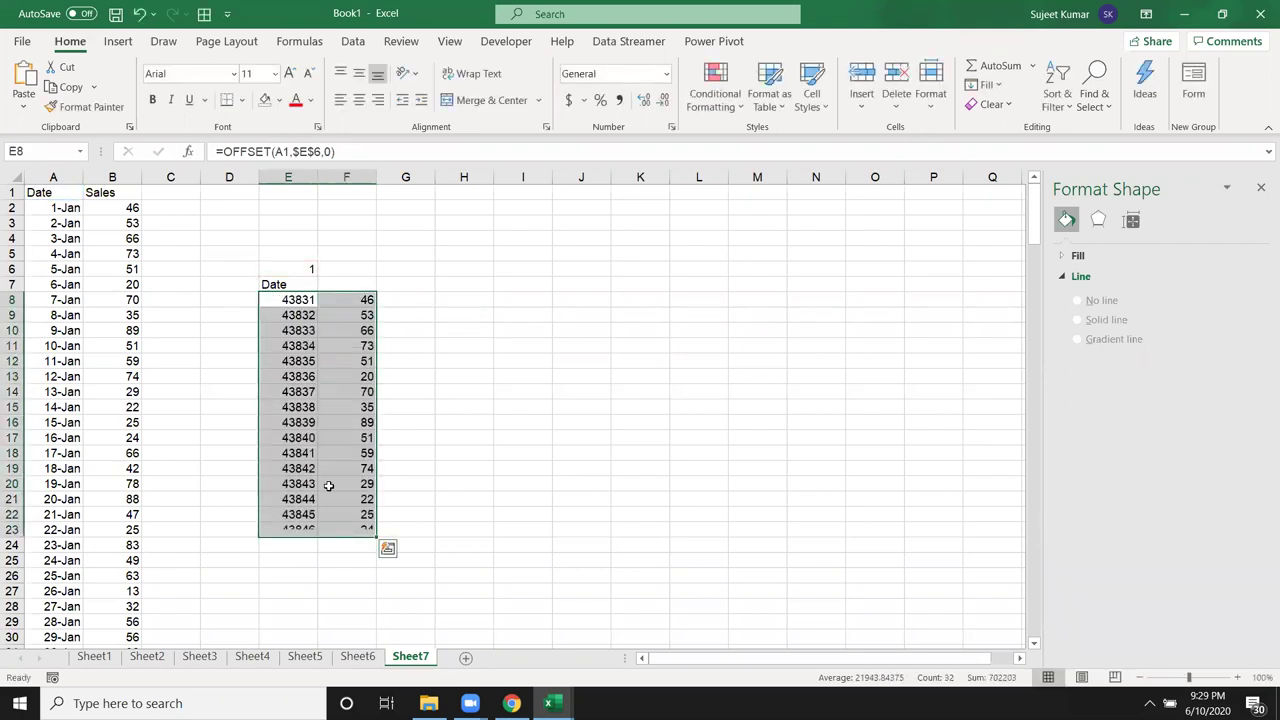
left_click_drag(308, 300, 308, 530)
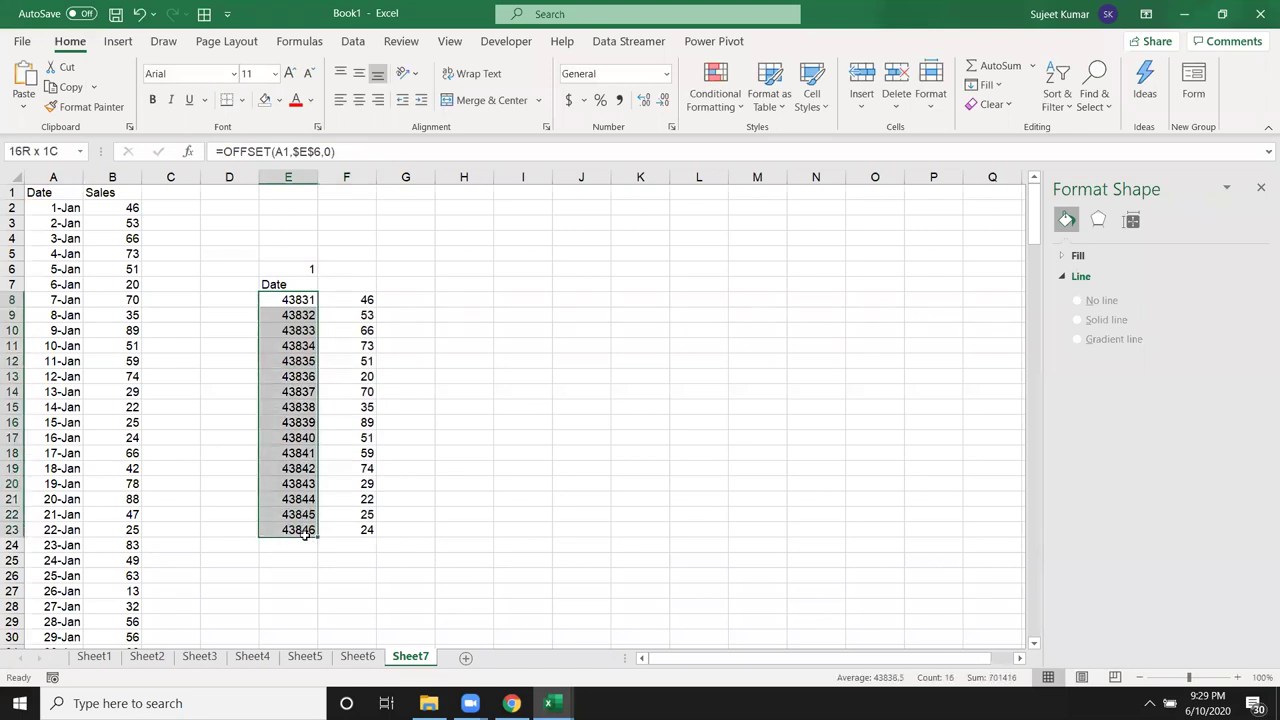
key("ctrl+shift+3")
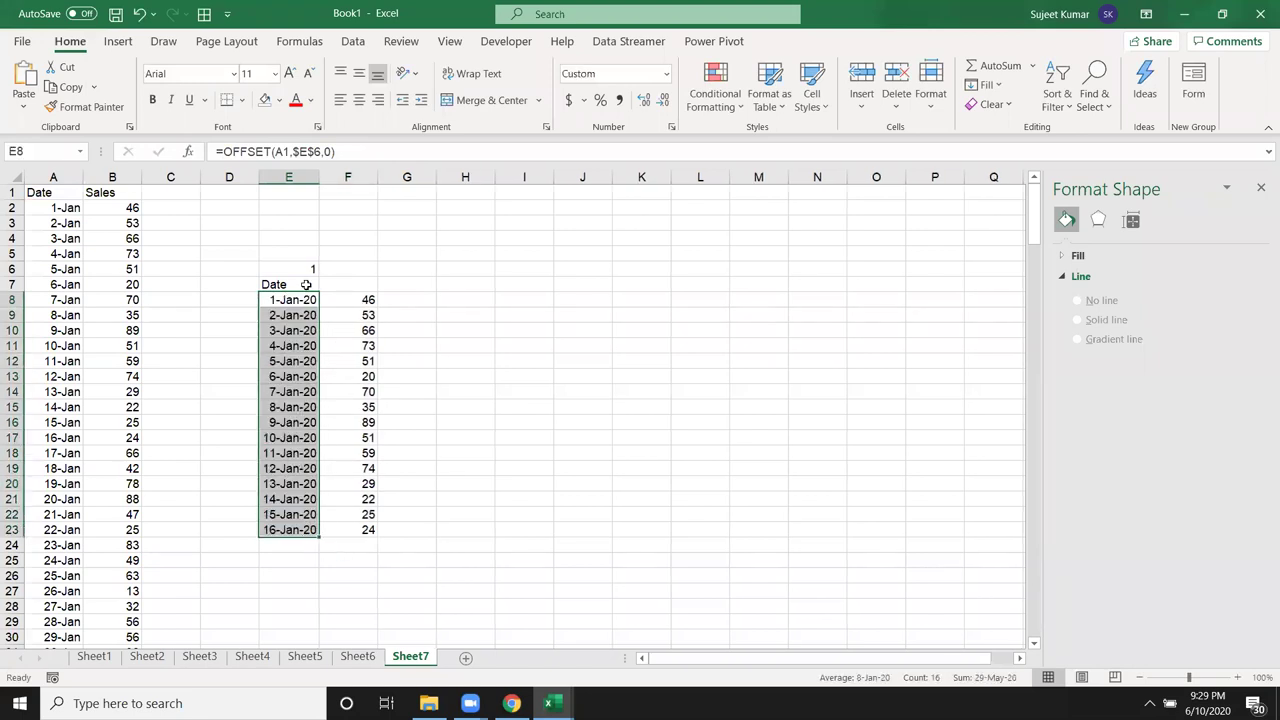
Copy the Sales header from B1 into F7 and select the E7:F23 table.
left_click(118, 194)
key("ctrl+c")
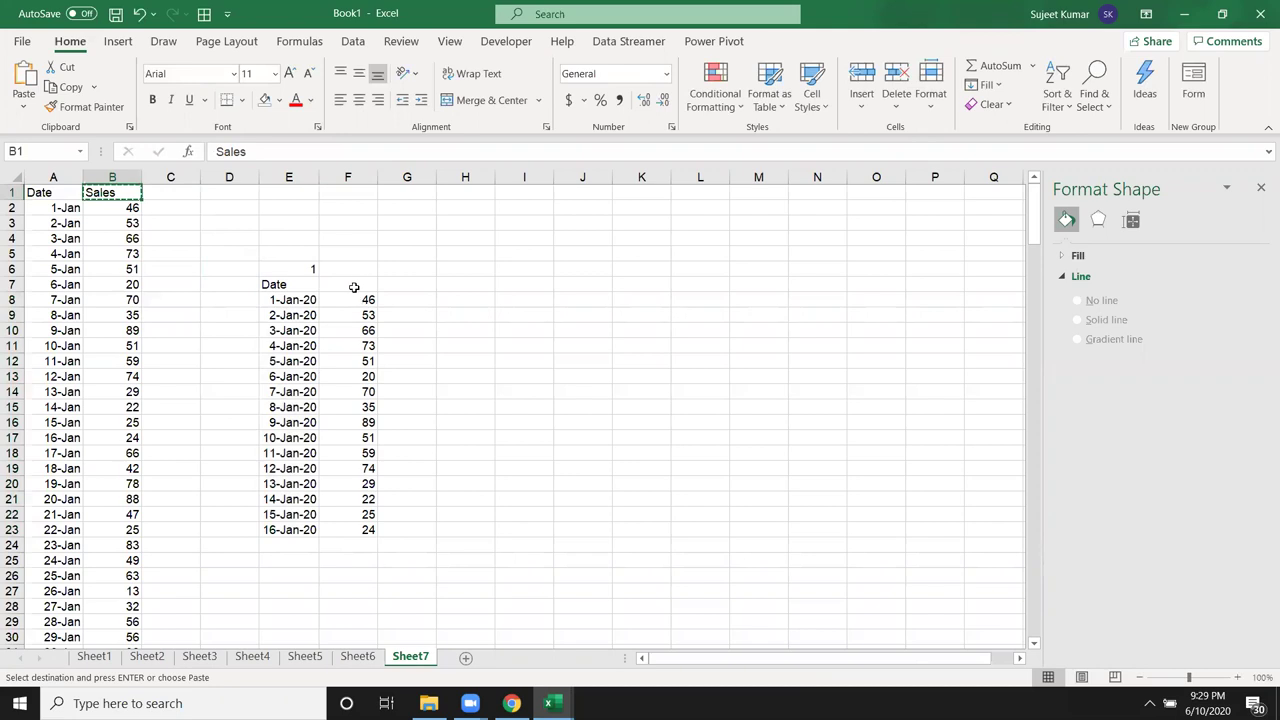
left_click(354, 284)
key("ctrl+v")
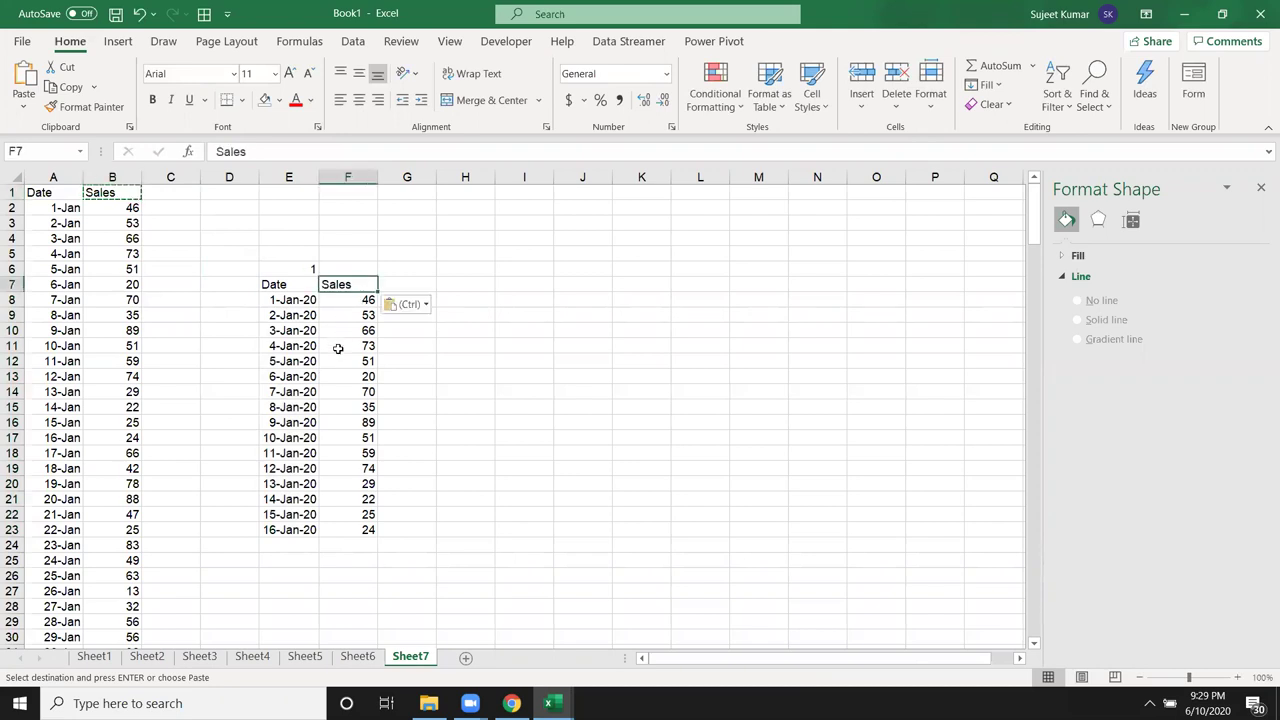
left_click_drag(285, 285, 355, 530)
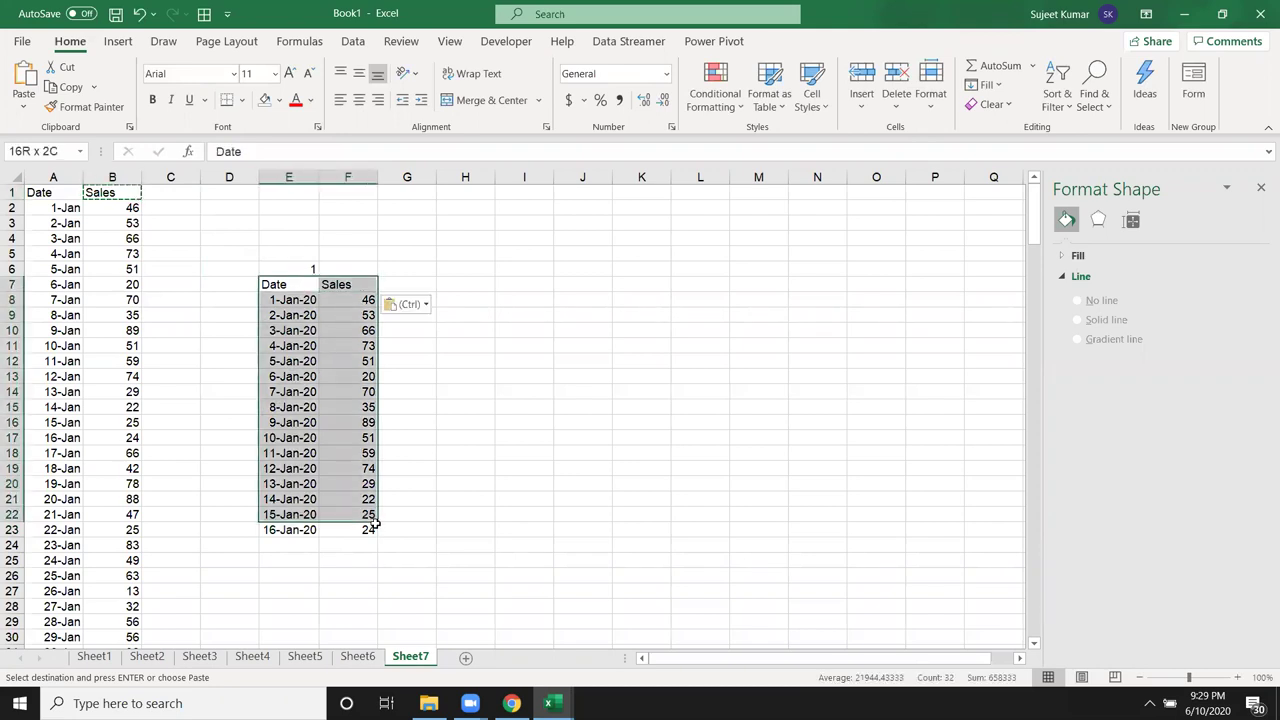
Insert a Scatter with Smooth Lines and Markers chart of the 16-day table.
left_click(119, 42)
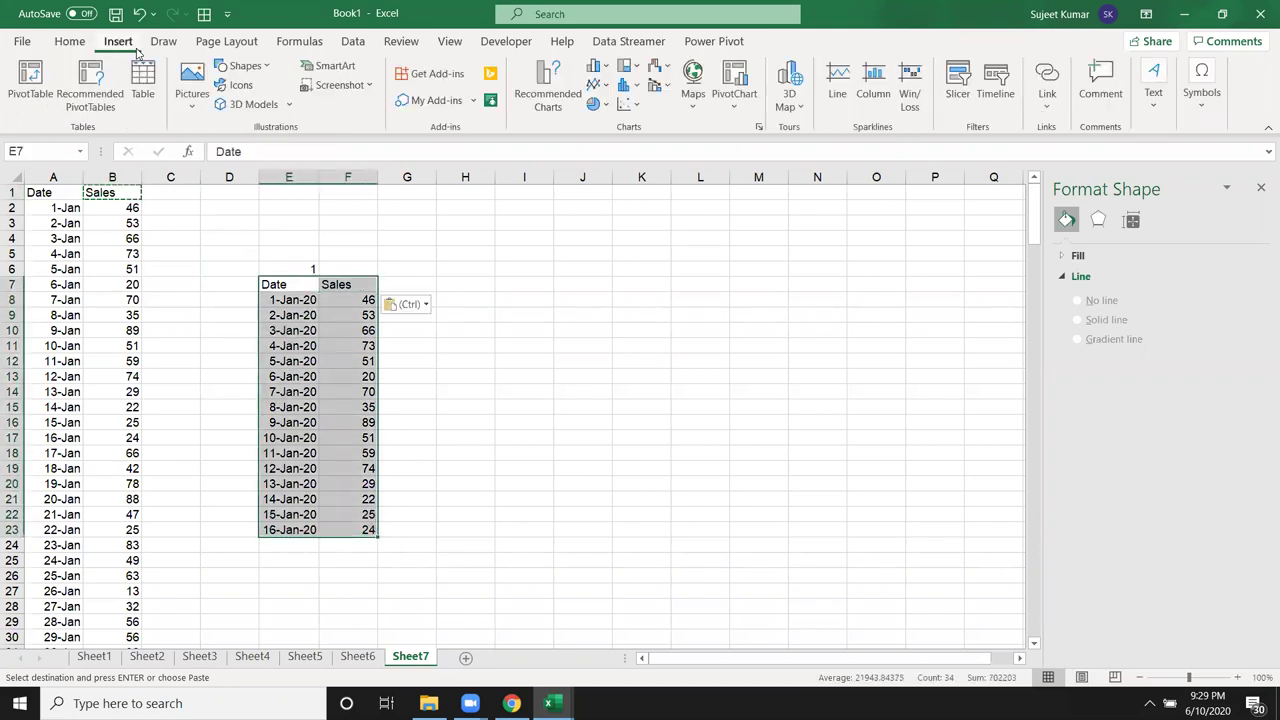
left_click(606, 88)
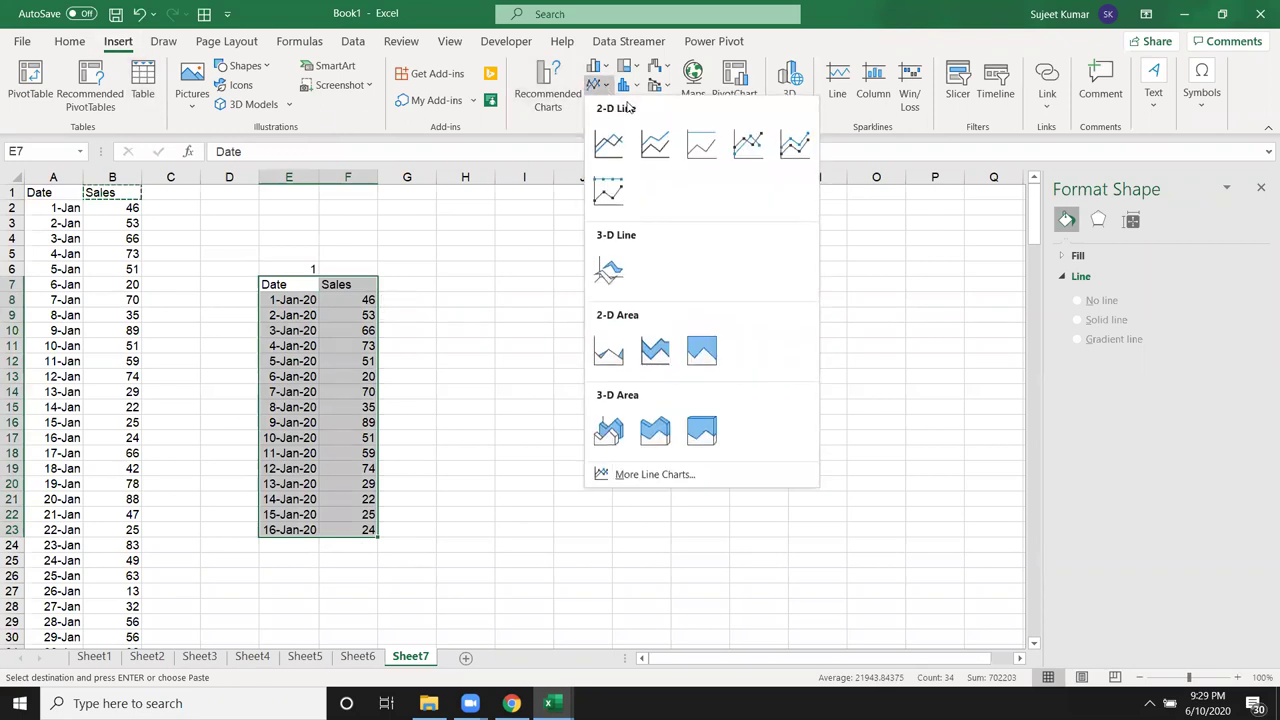
key("Escape")
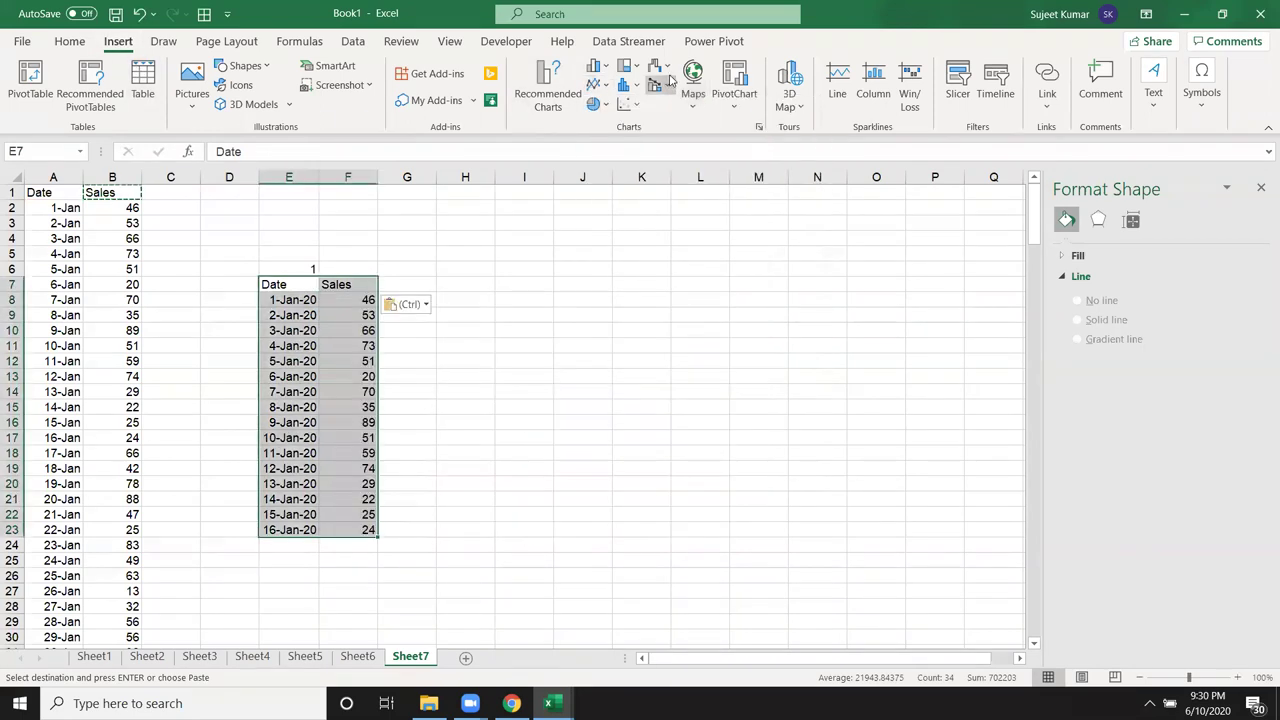
left_click(668, 67)
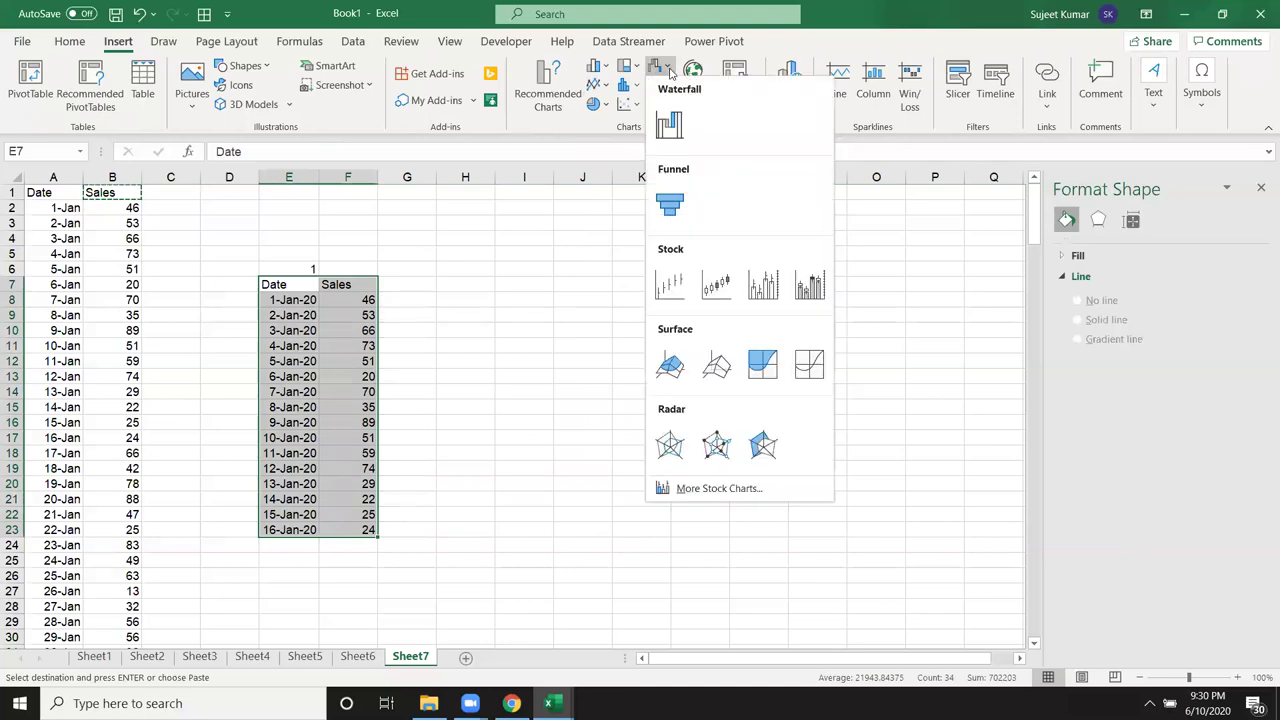
left_click(670, 70)
left_click(628, 104)
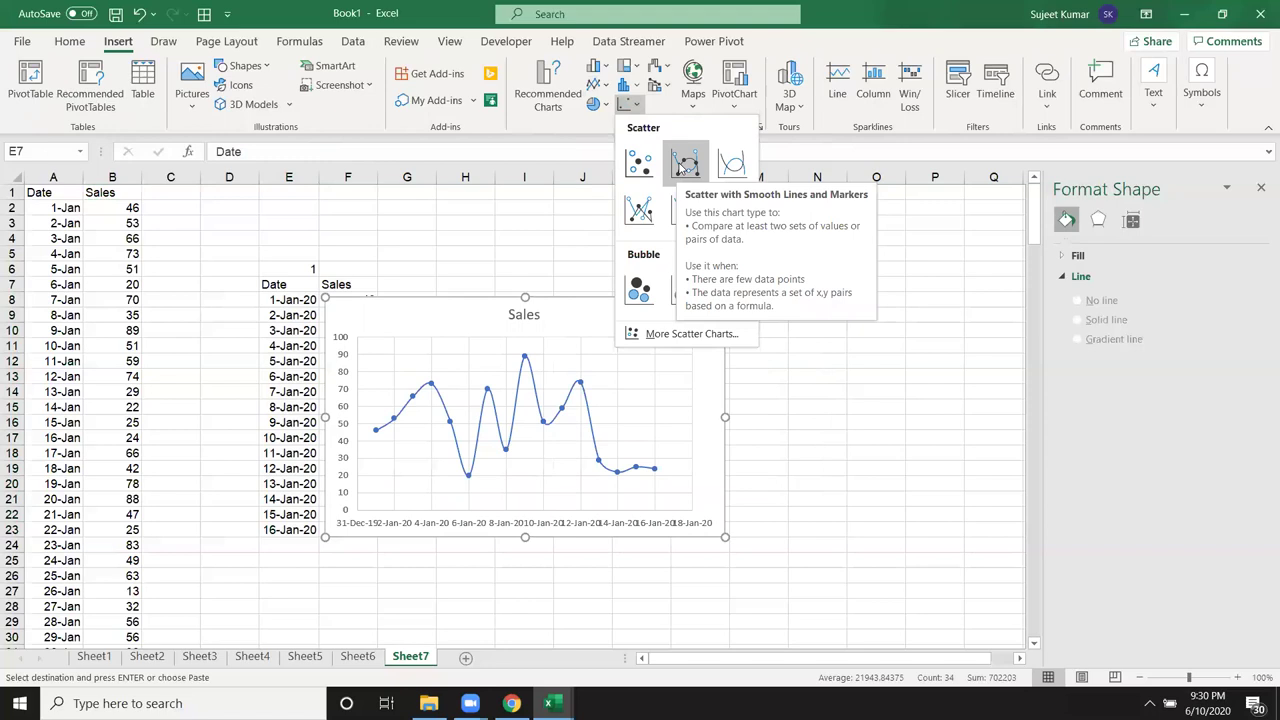
left_click(684, 165)
Move the chart beside the table and widen it across the sheet.
left_click_drag(385, 322, 469, 320)
left_click_drag(811, 416, 988, 430)
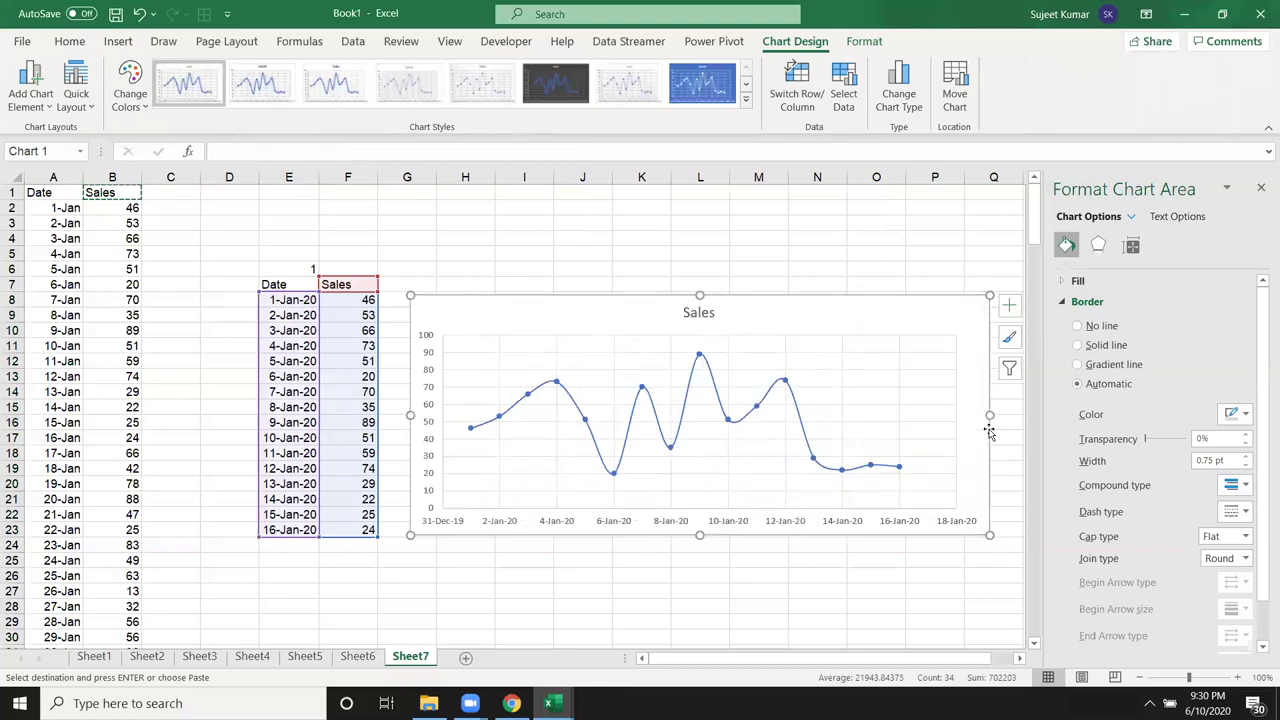
left_click_drag(988, 416, 1013, 416)
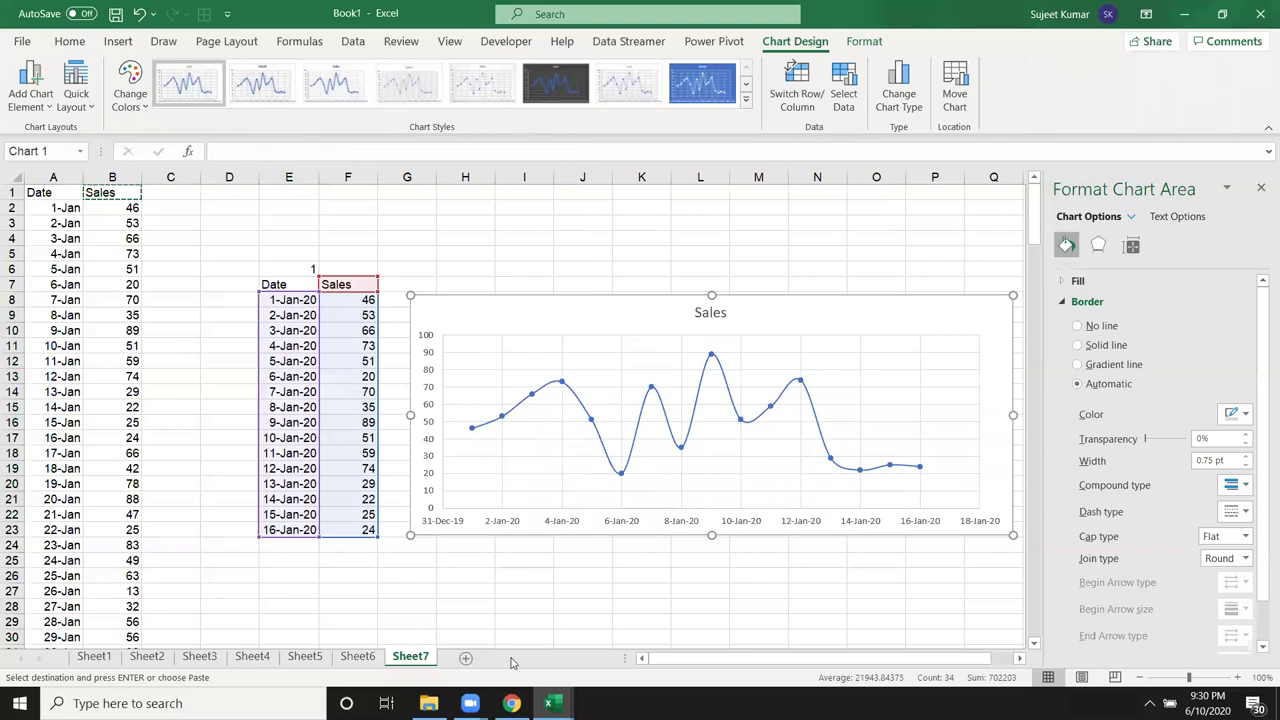
left_click(437, 577)
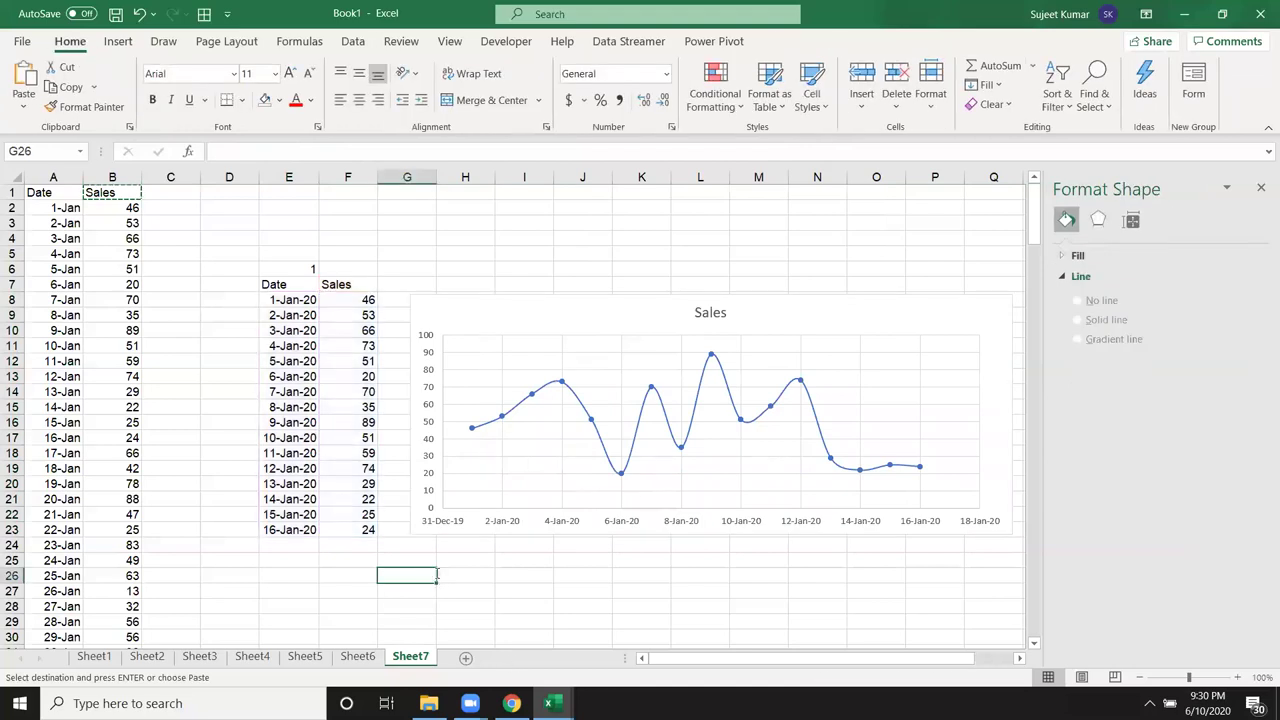
In the VBA editor, start Sub rr_2() below the last macro with an unfinished 'for i=1 to' line.
key("alt+F11")
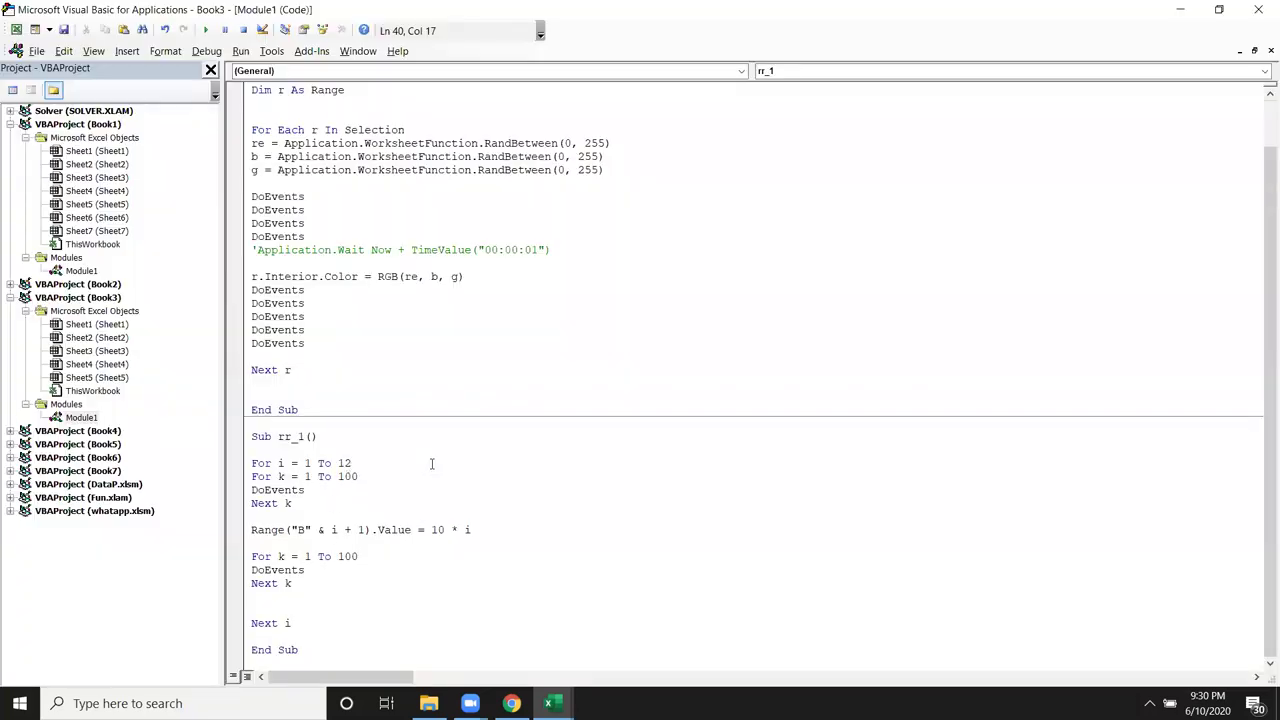
left_click(429, 453)
key("Down")
key("Down")
key("Down")
key("Down")
key("Down")
key("Down")
key("Down")
key("Down")
key("Down")
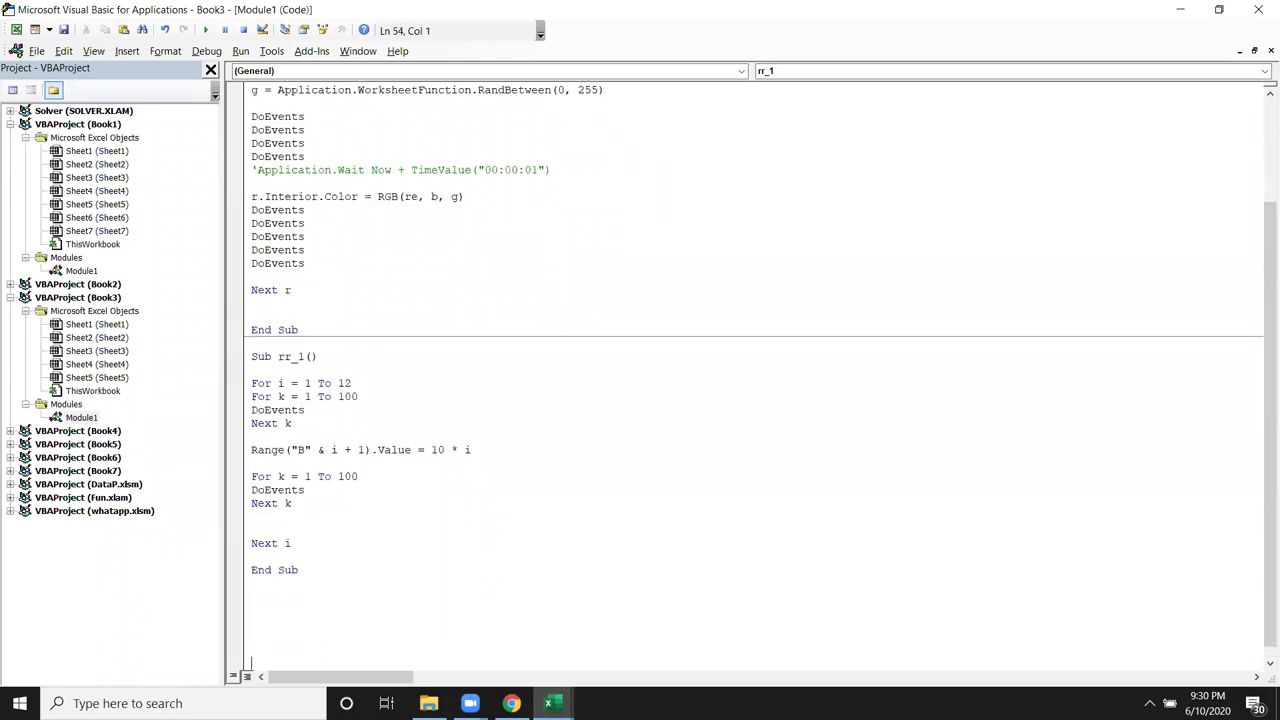
key("Down")
key("Down")
key("Down")
scroll(331, 646, "down", 1)
left_click(275, 409)
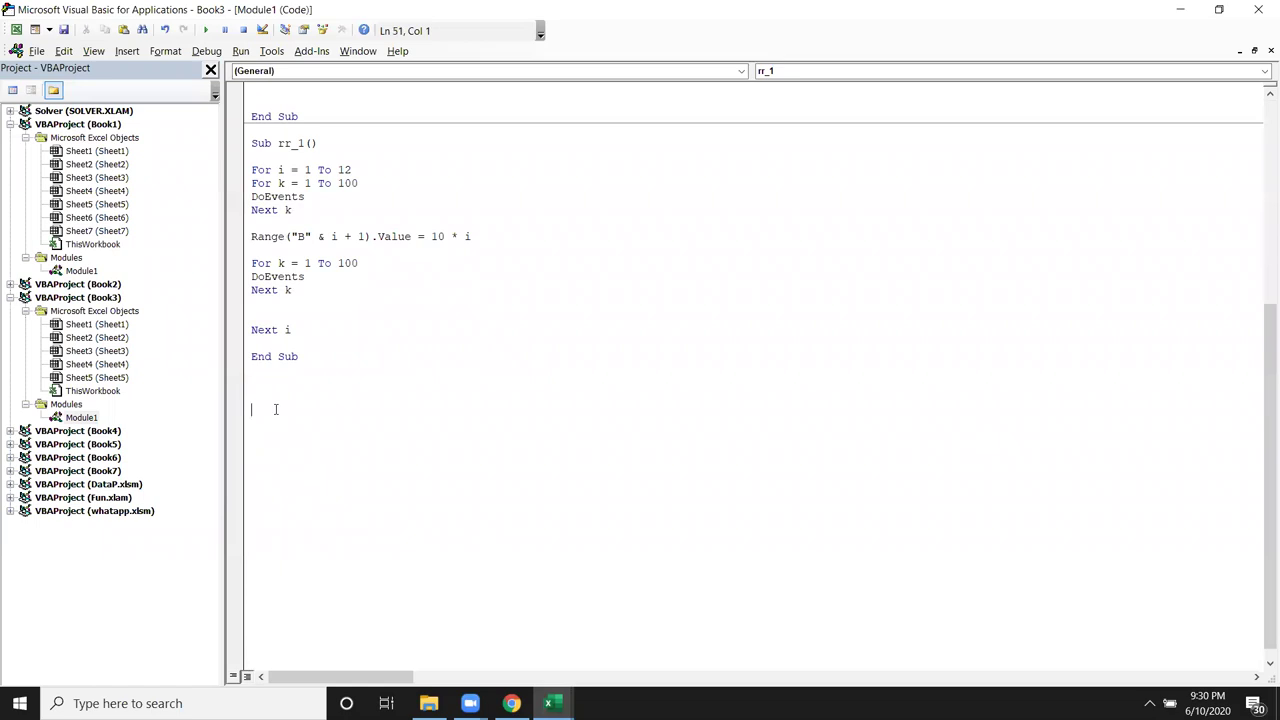
type("rr_")
key("Return")
key("Return")
key("Return")
key("Return")
key("Up")
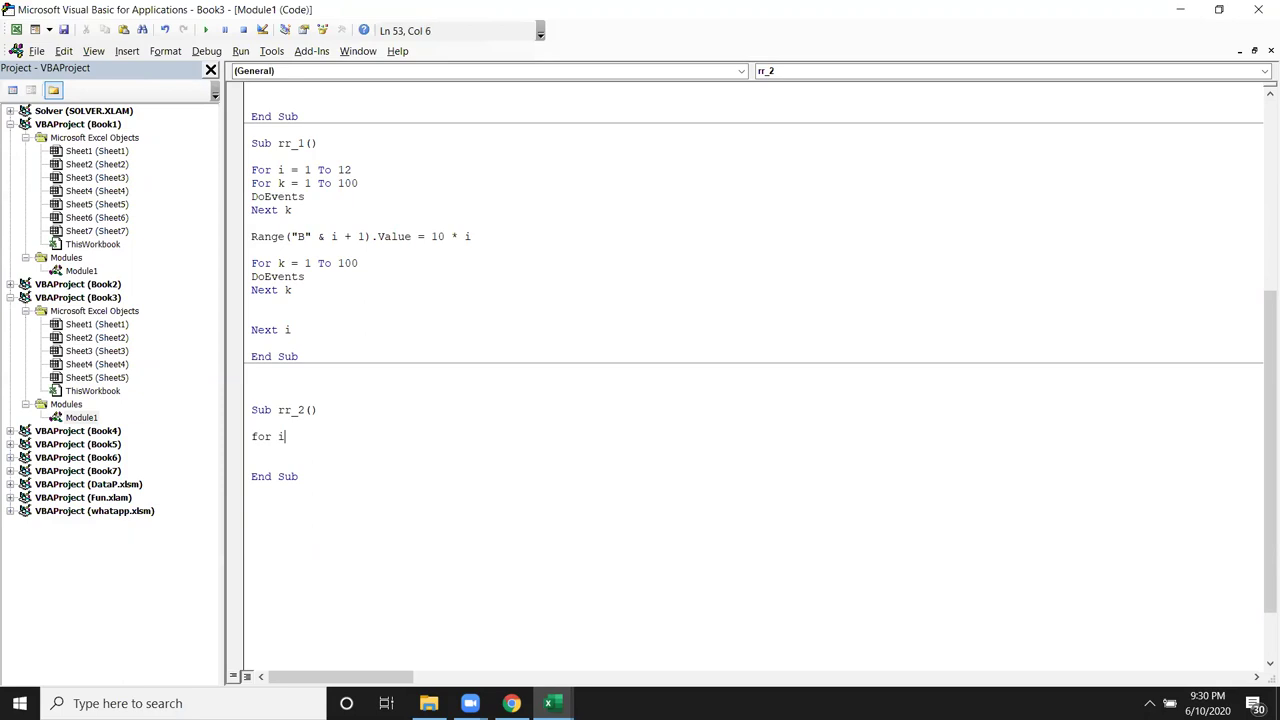
type("=1 to")
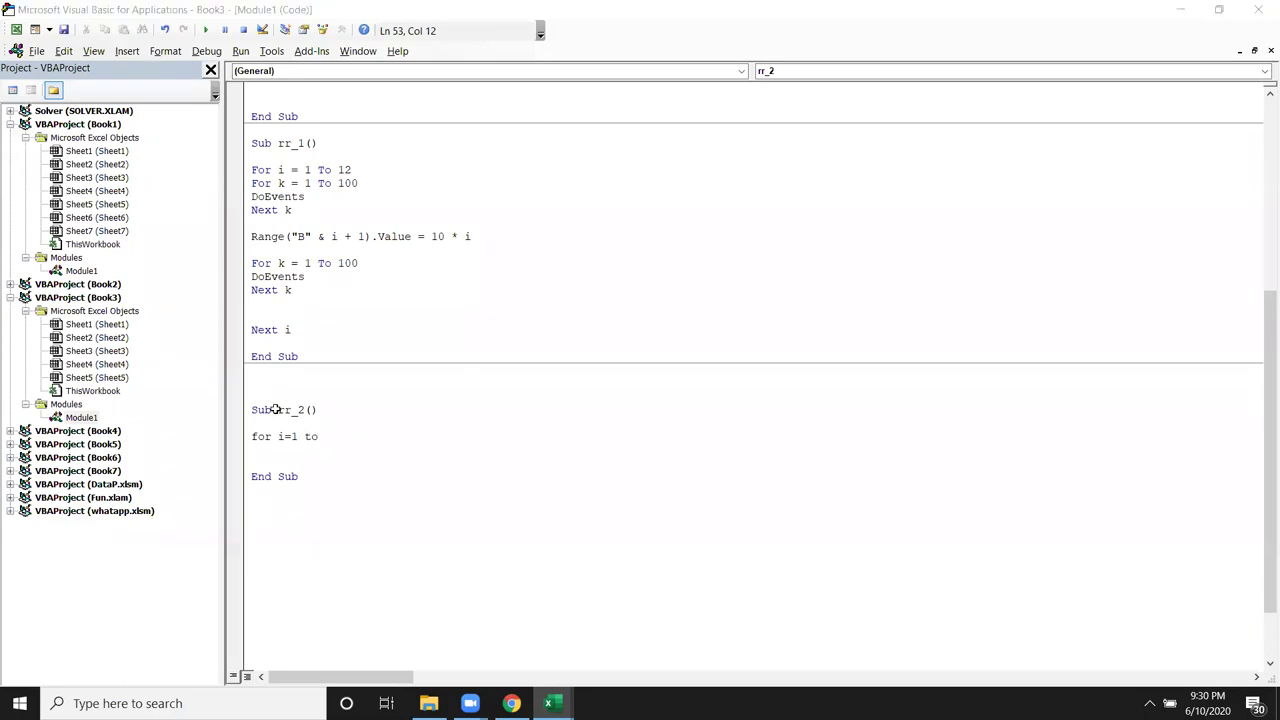
key("alt+F11")
Check that the dates end at row 220 and complete the loop as For i = 1 To 210.
left_click(57, 497)
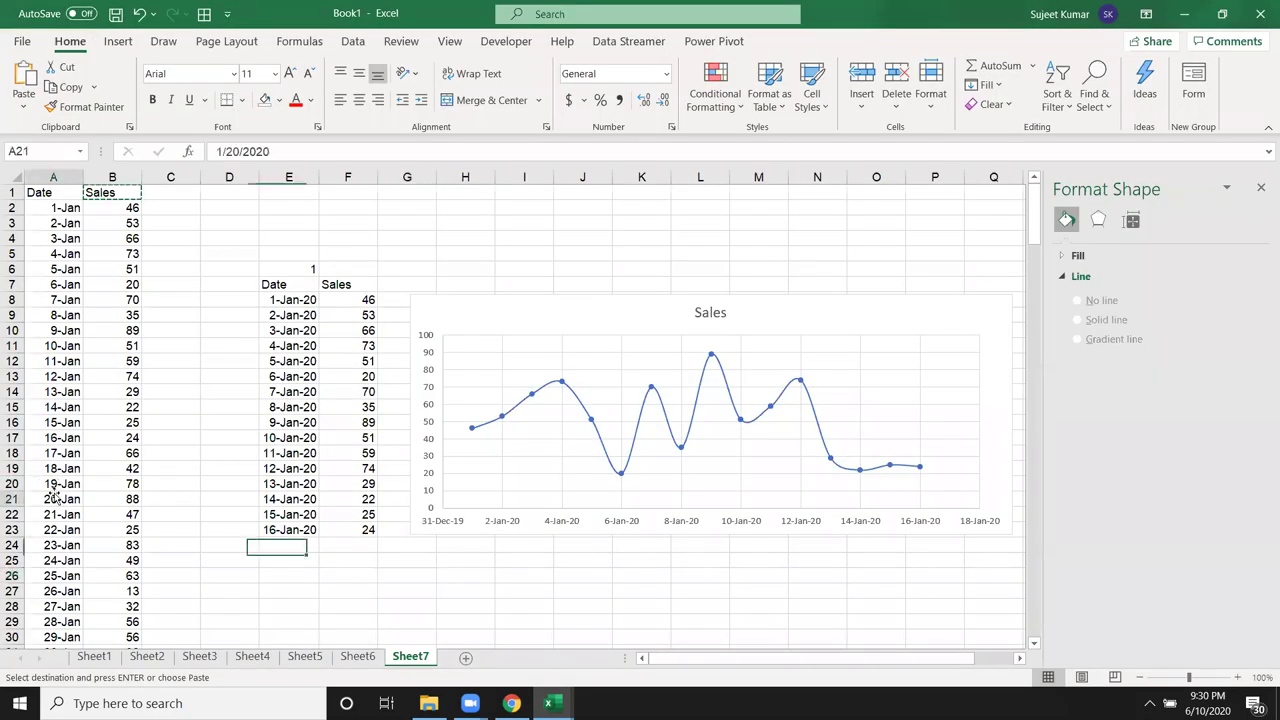
key("ctrl+Down")
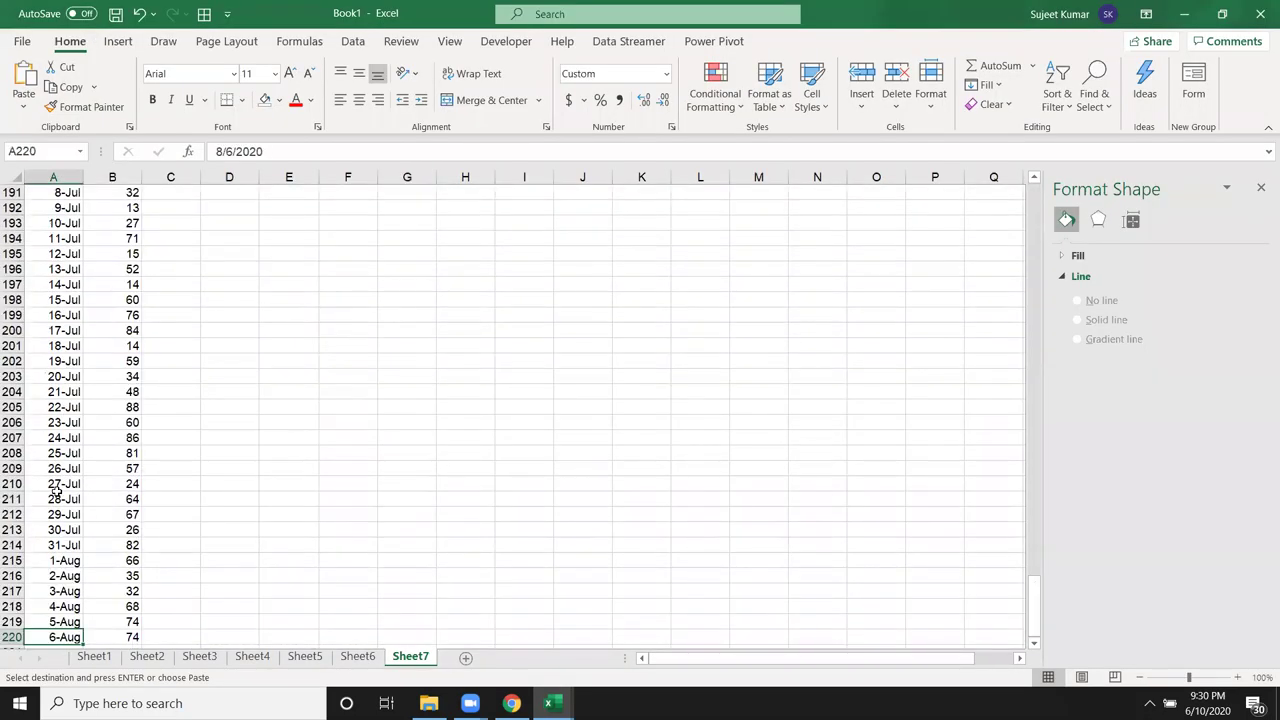
key("alt+F11")
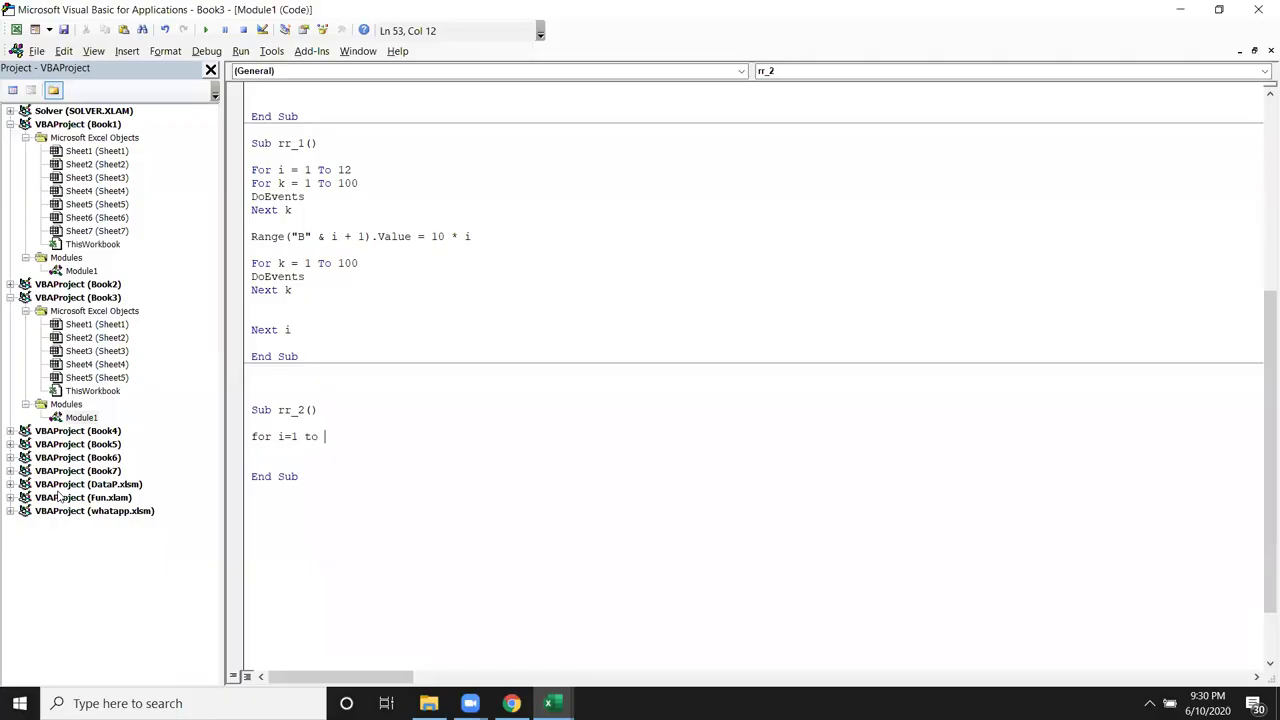
key("Return")
key("Return")
type("range")
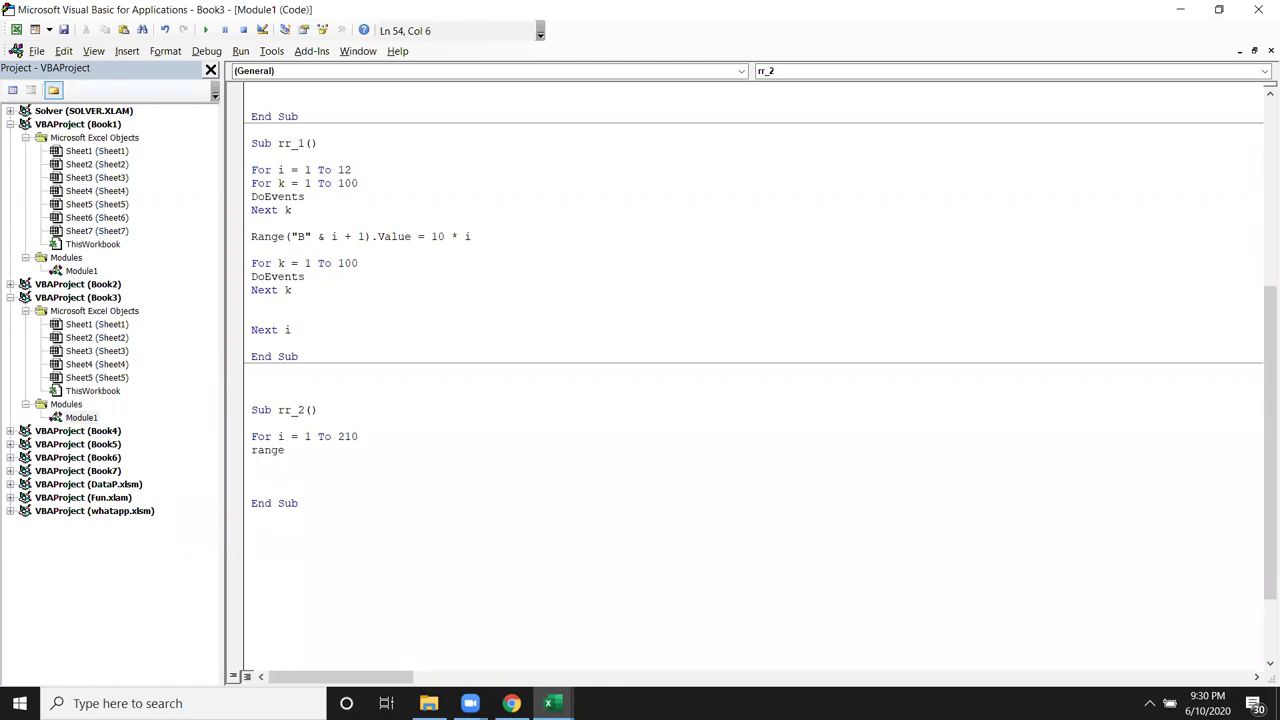
type("(")
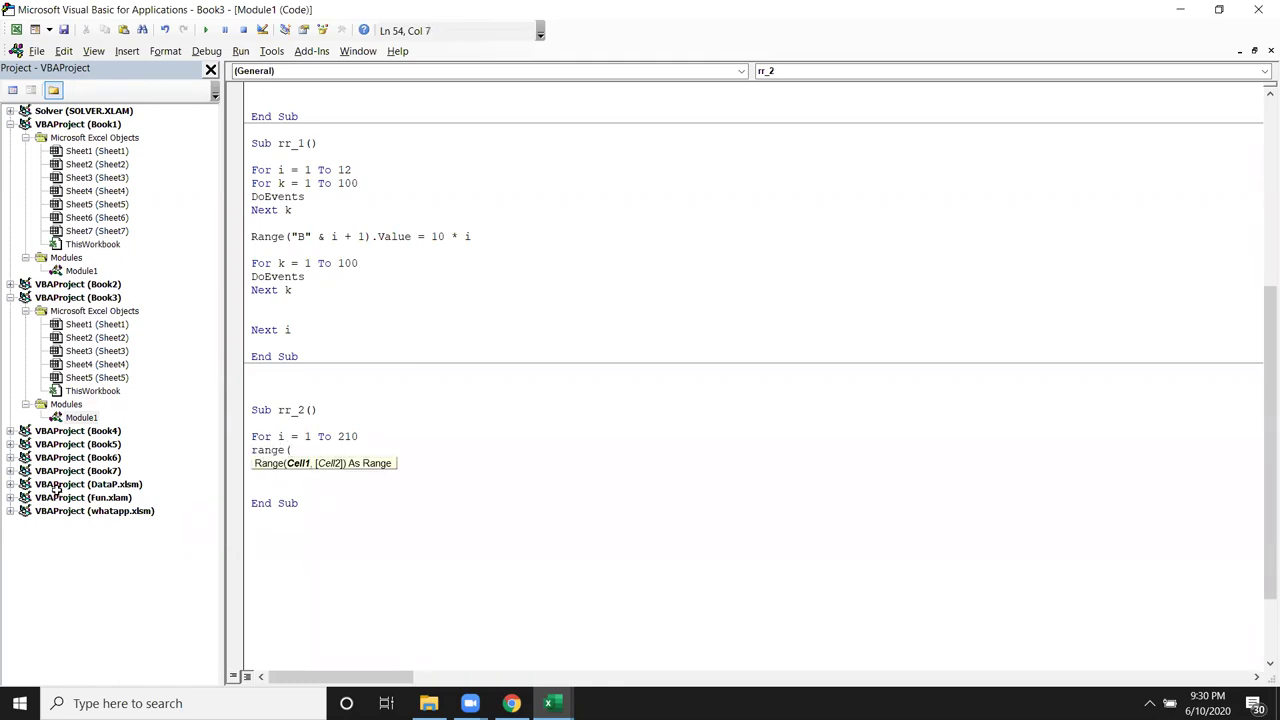
key("alt+F11")
Make the loop write i into E6 with Range("E6").Value = i, closed by Next i.
scroll(89, 446, "up", 5)
scroll(89, 446, "up", 6)
scroll(89, 446, "up", 6)
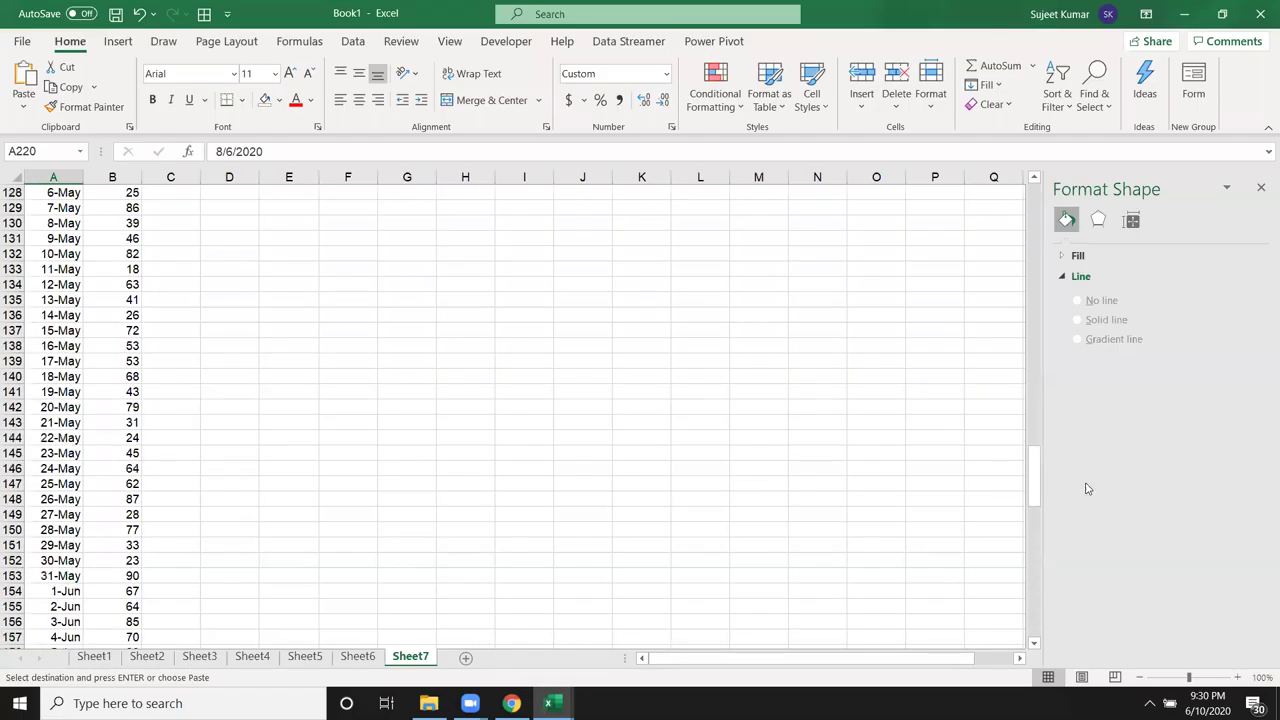
left_click_drag(1040, 455, 1043, 218)
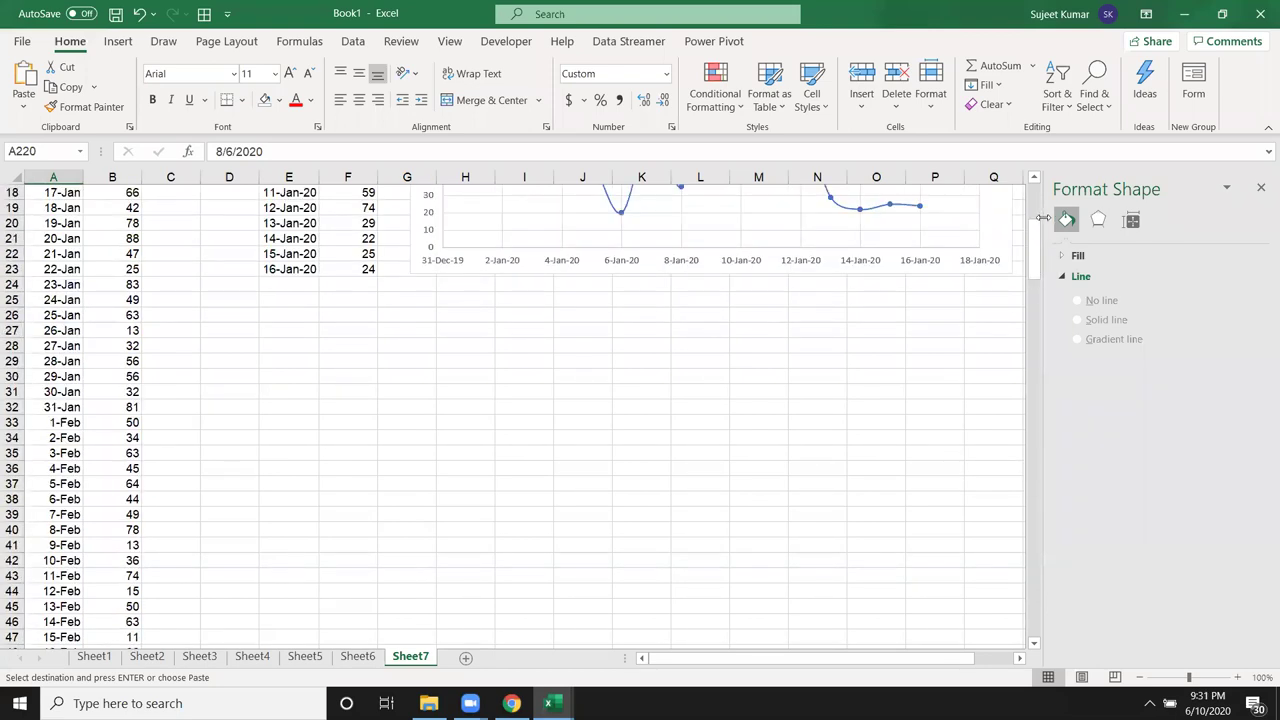
scroll(1022, 198, "up", 6)
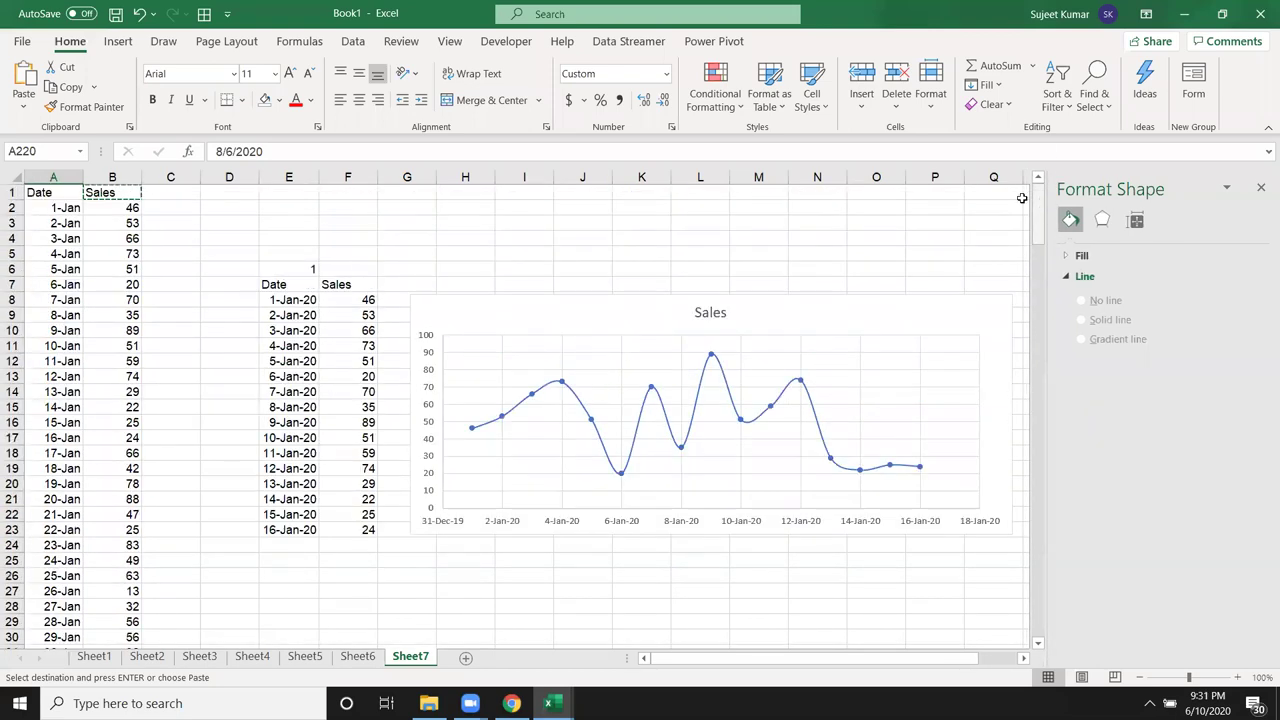
left_click(308, 270)
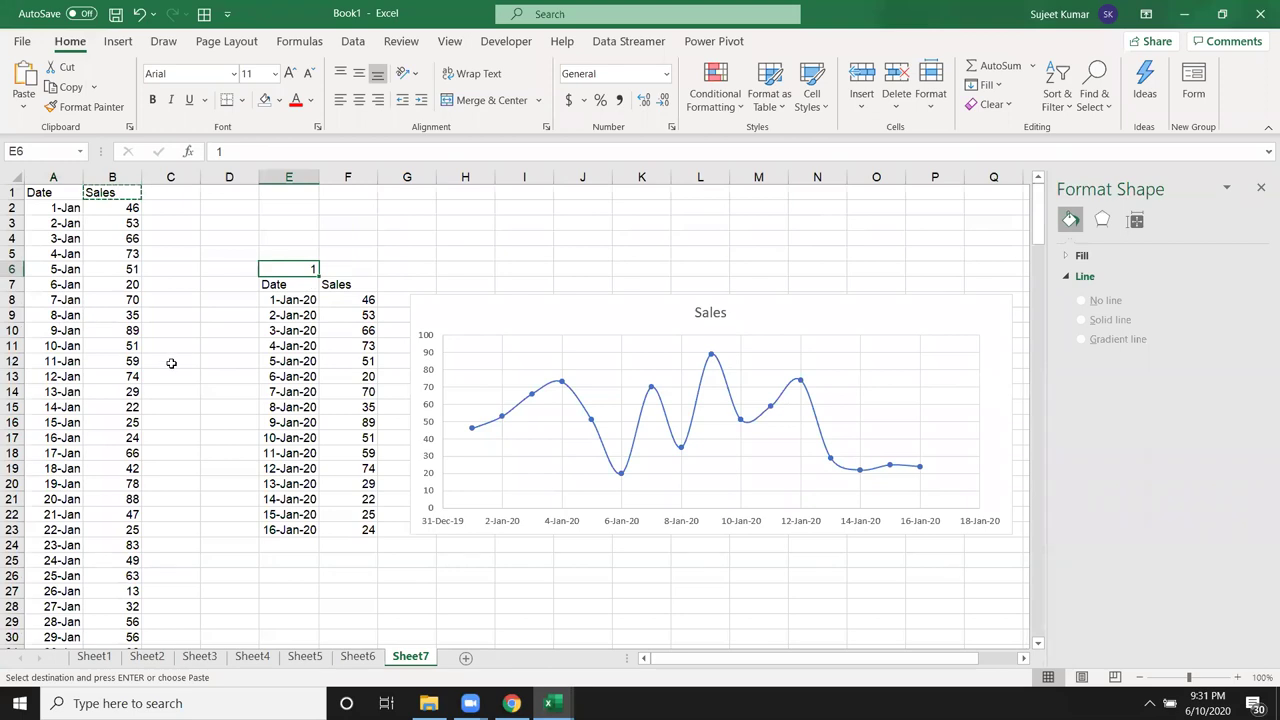
key("alt+F11")
type("\"")
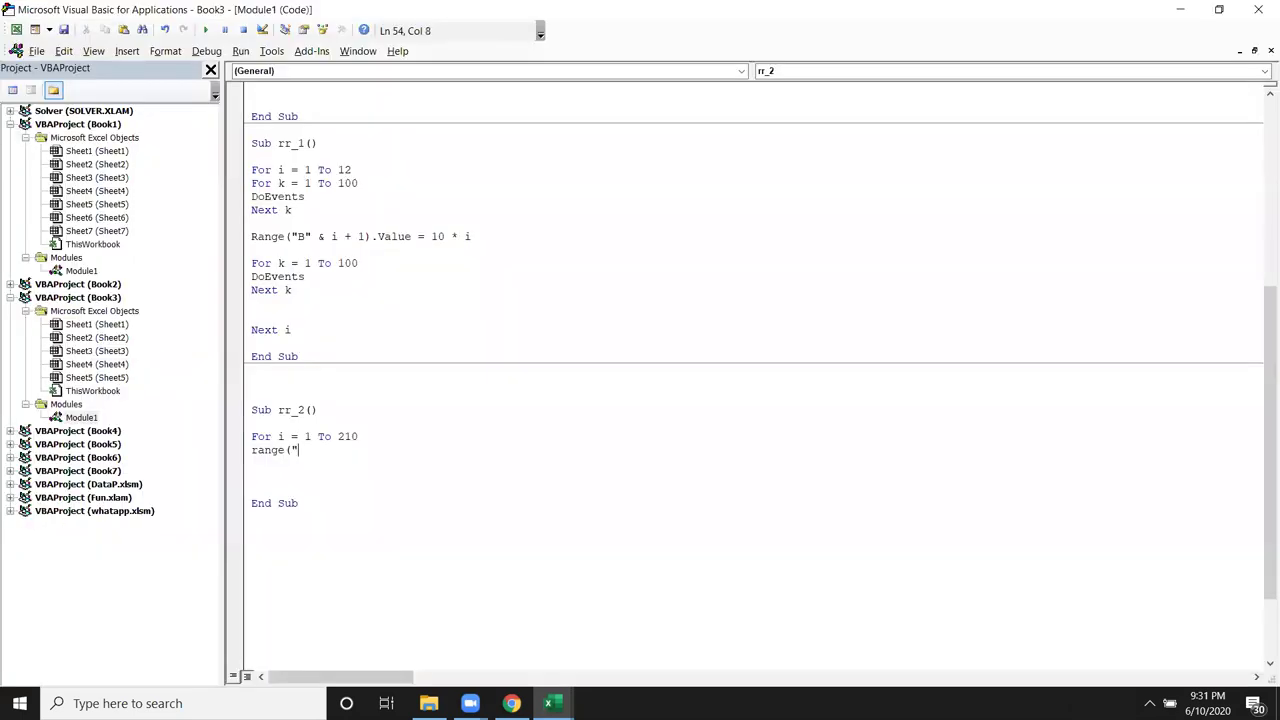
type("E6\")")
type(".Value = i")
key("Return")
type("i")
Add DoEvents lines before and after the E6 assignment in rr_2.
left_click(369, 432)
key("Return")
type("doevents")
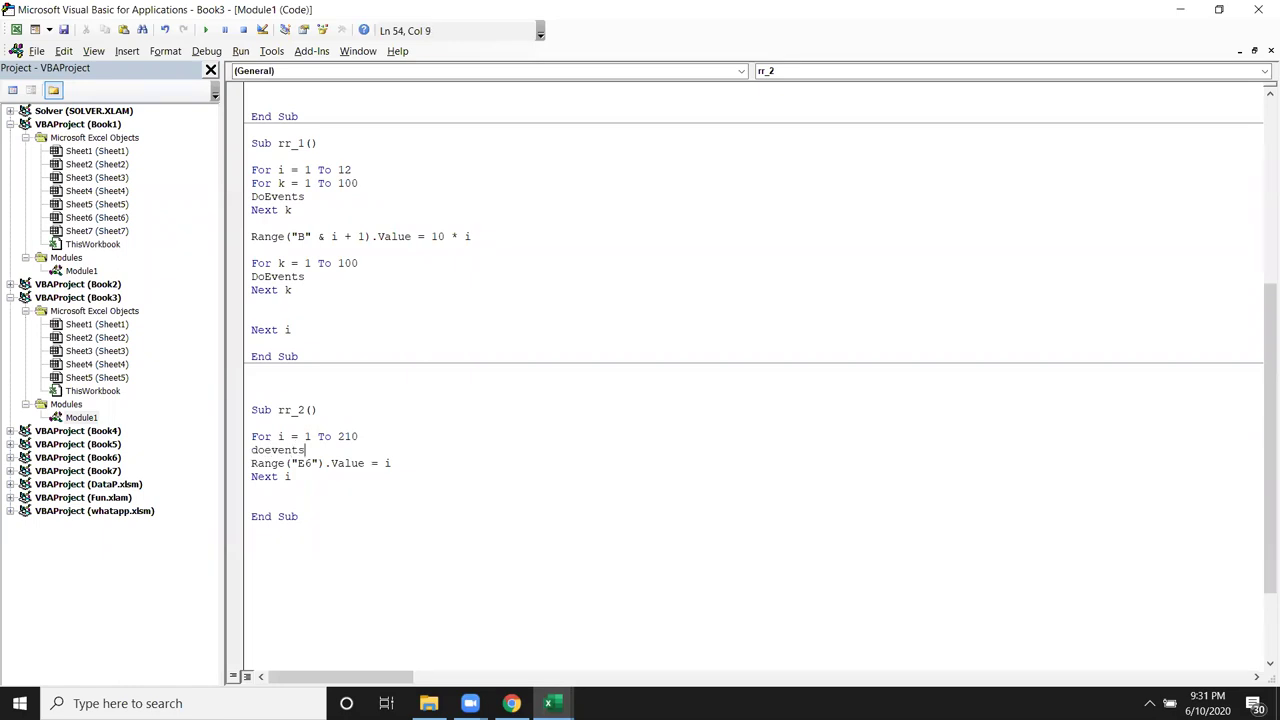
key("Down")
left_click_drag(312, 456, 246, 451)
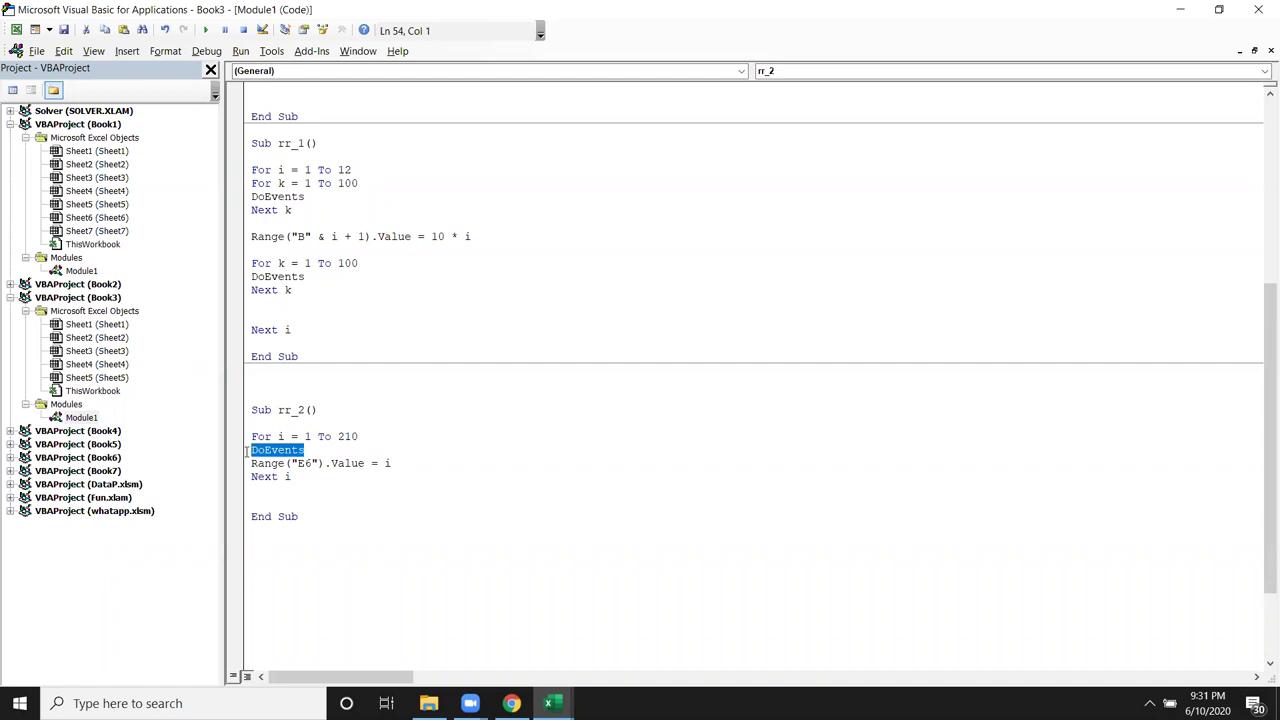
left_click(426, 463)
key("Return")
type("DoEvents")
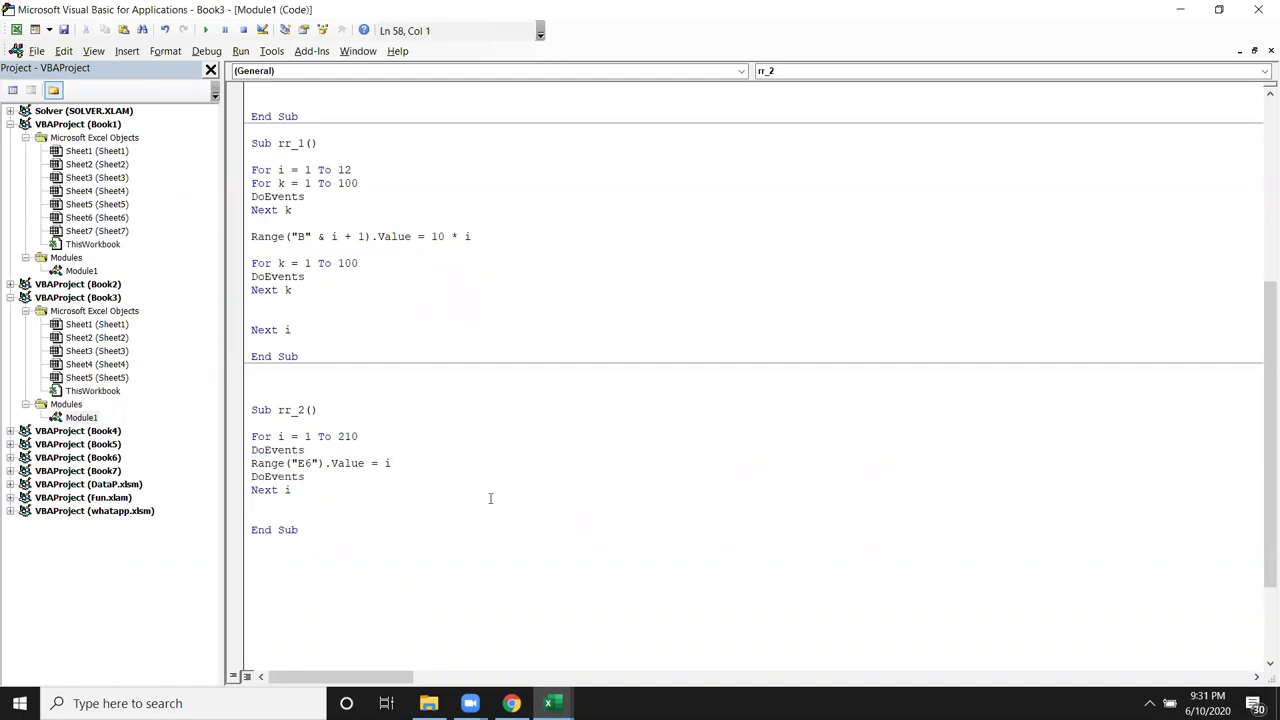
key("alt+F11")
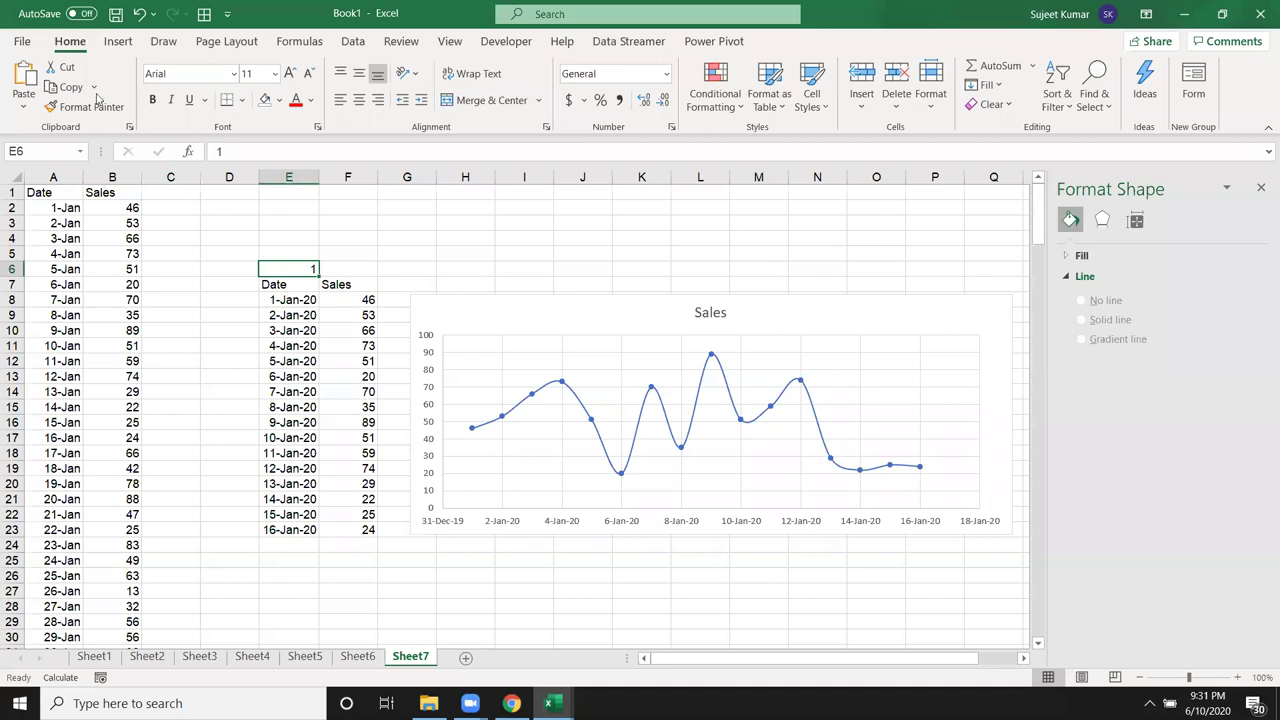
Run the Book3!rr_2 macro to animate the Sales chart, then reset E6 to 1.
left_click(506, 41)
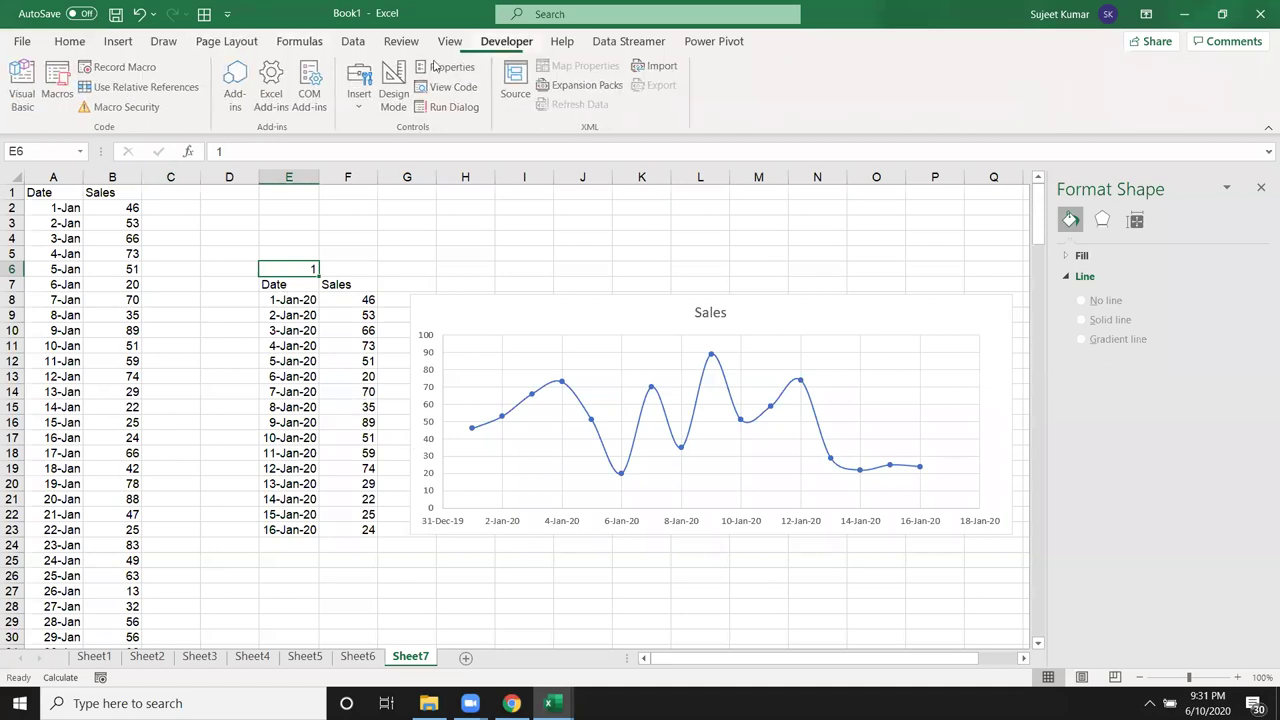
left_click(60, 88)
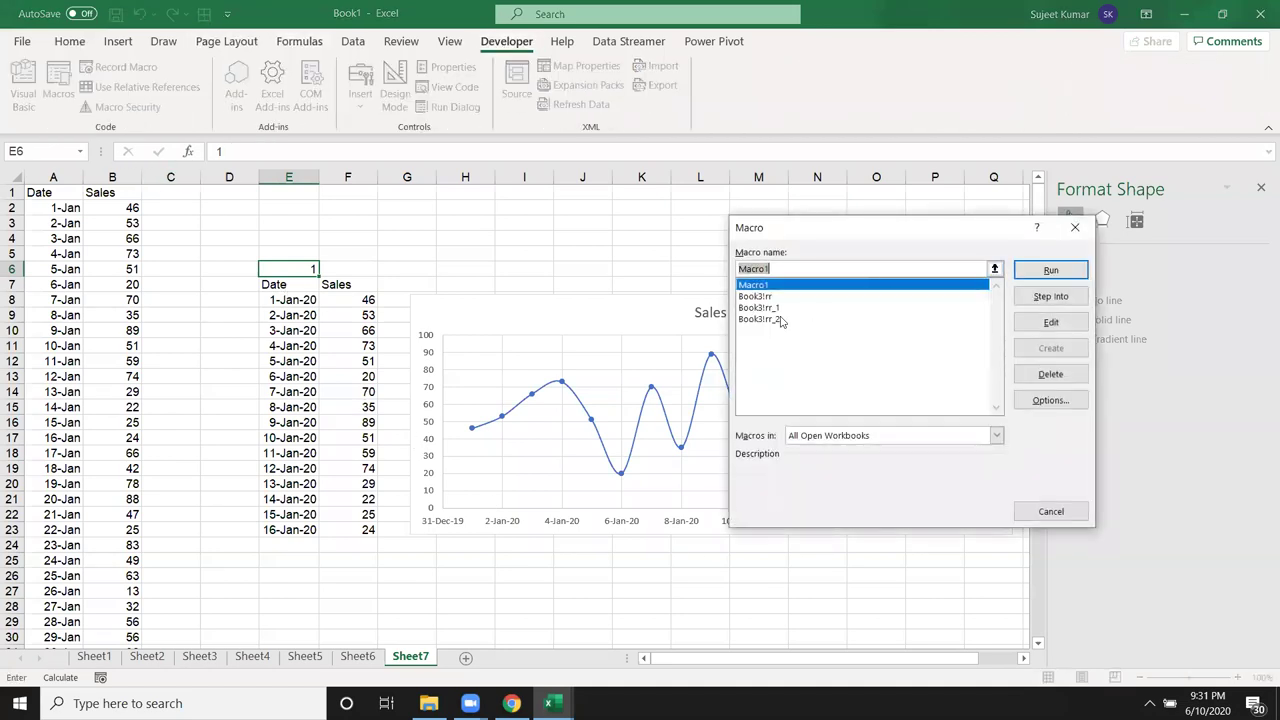
left_click(779, 320)
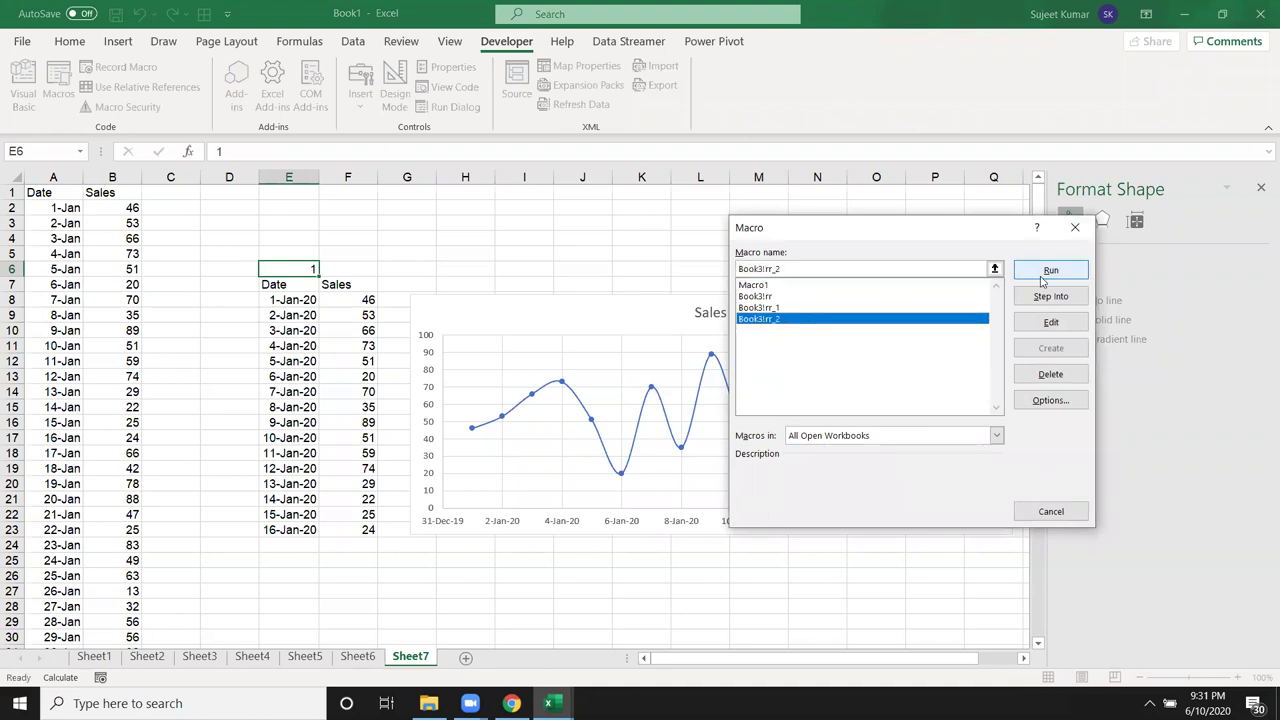
left_click(1034, 278)
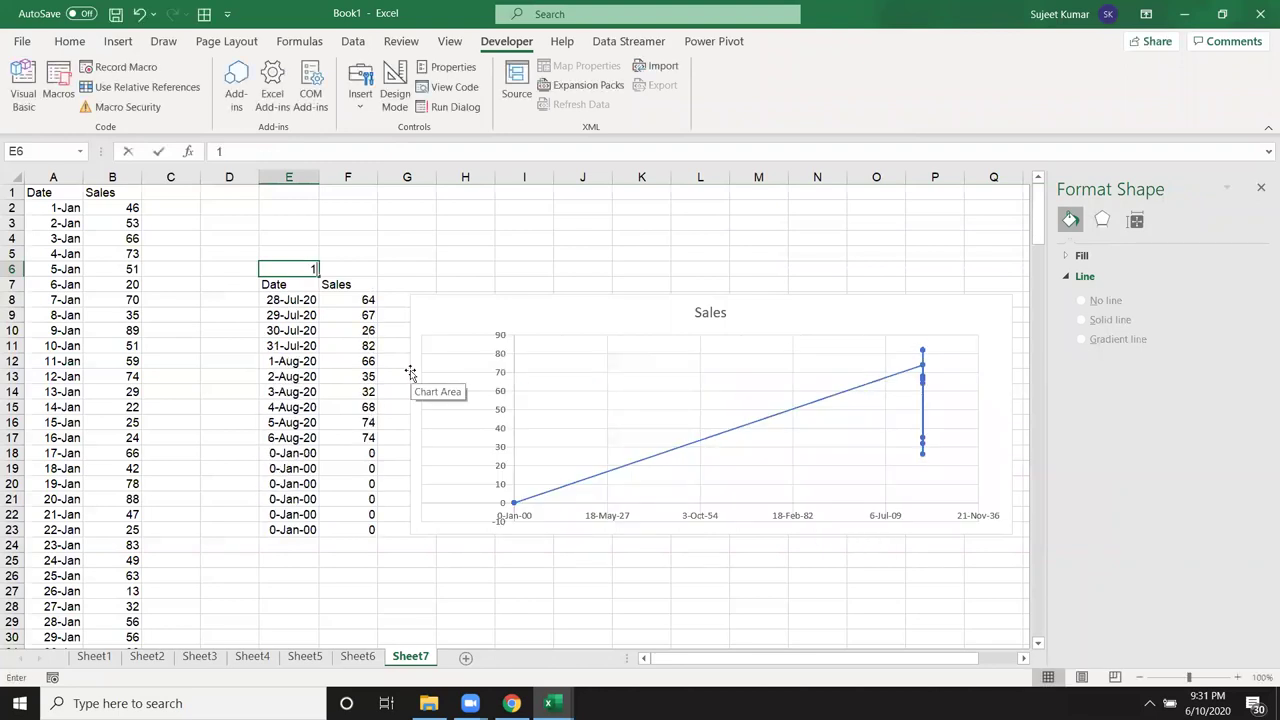
type("1")
key("Return")
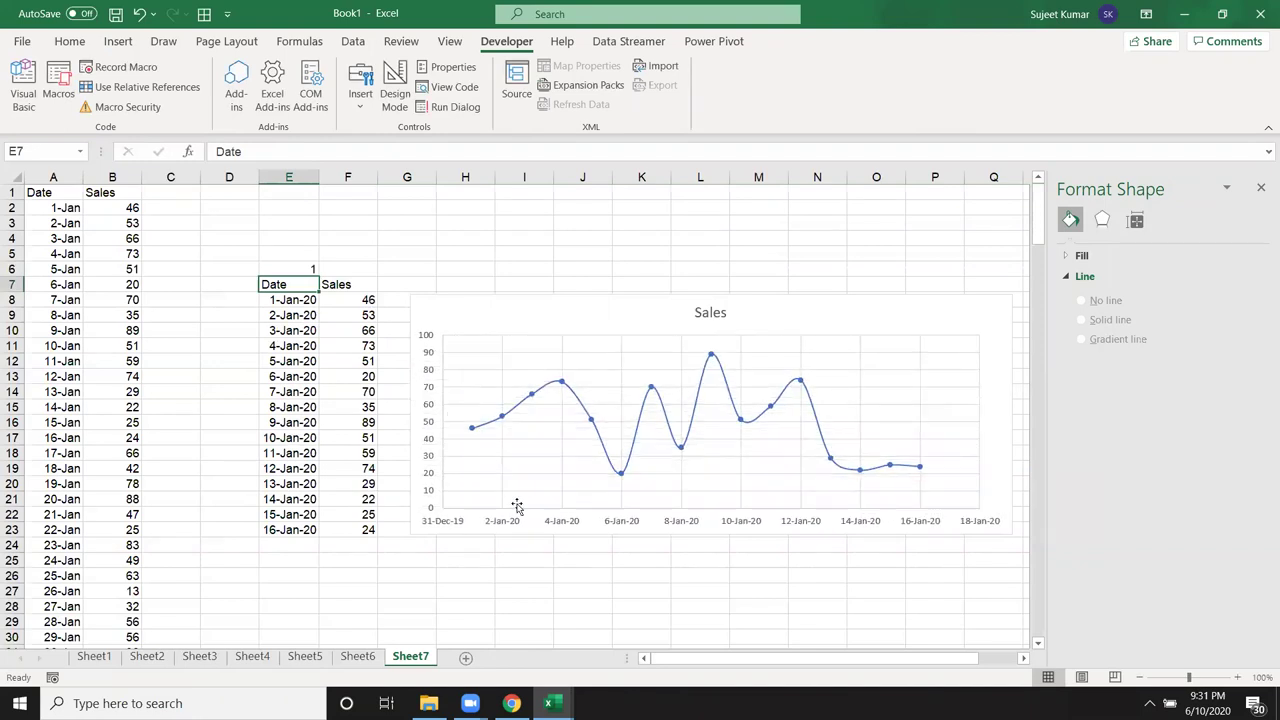
Insert a For k = 1 To 1000 delay loop under the For i line in rr_2.
key("alt+F11")
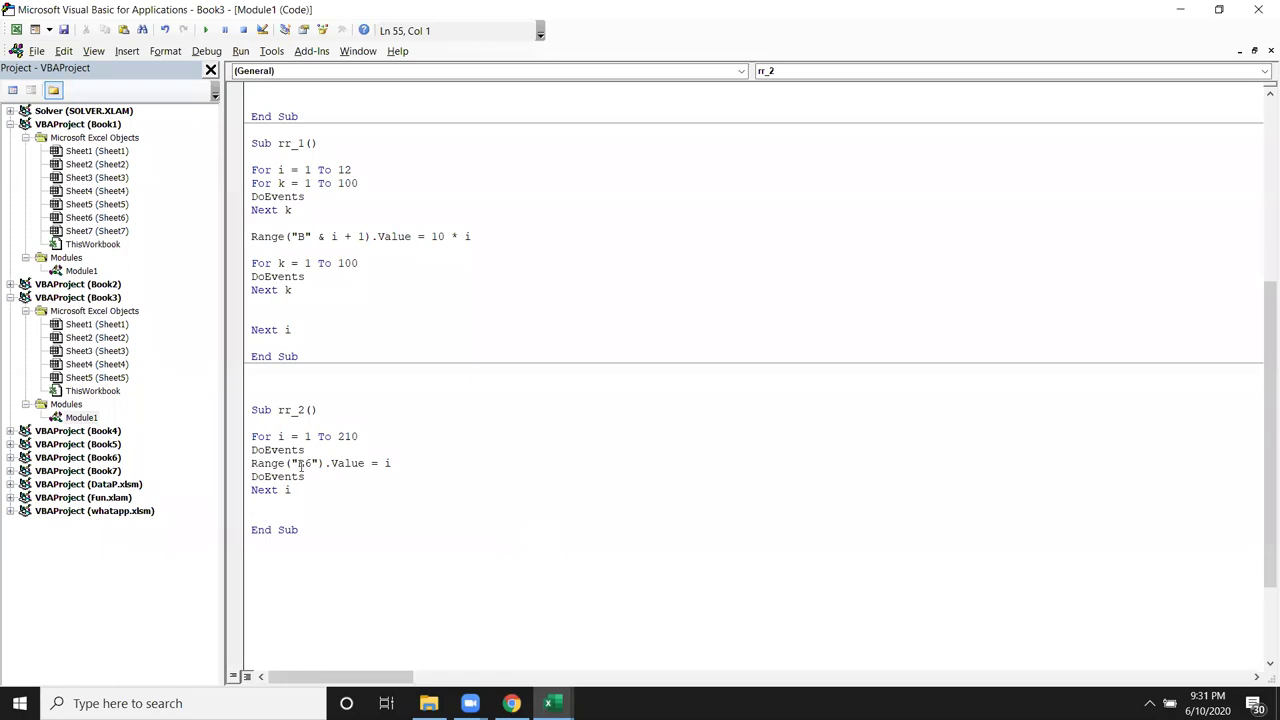
key("Return")
key("Return")
key("Up")
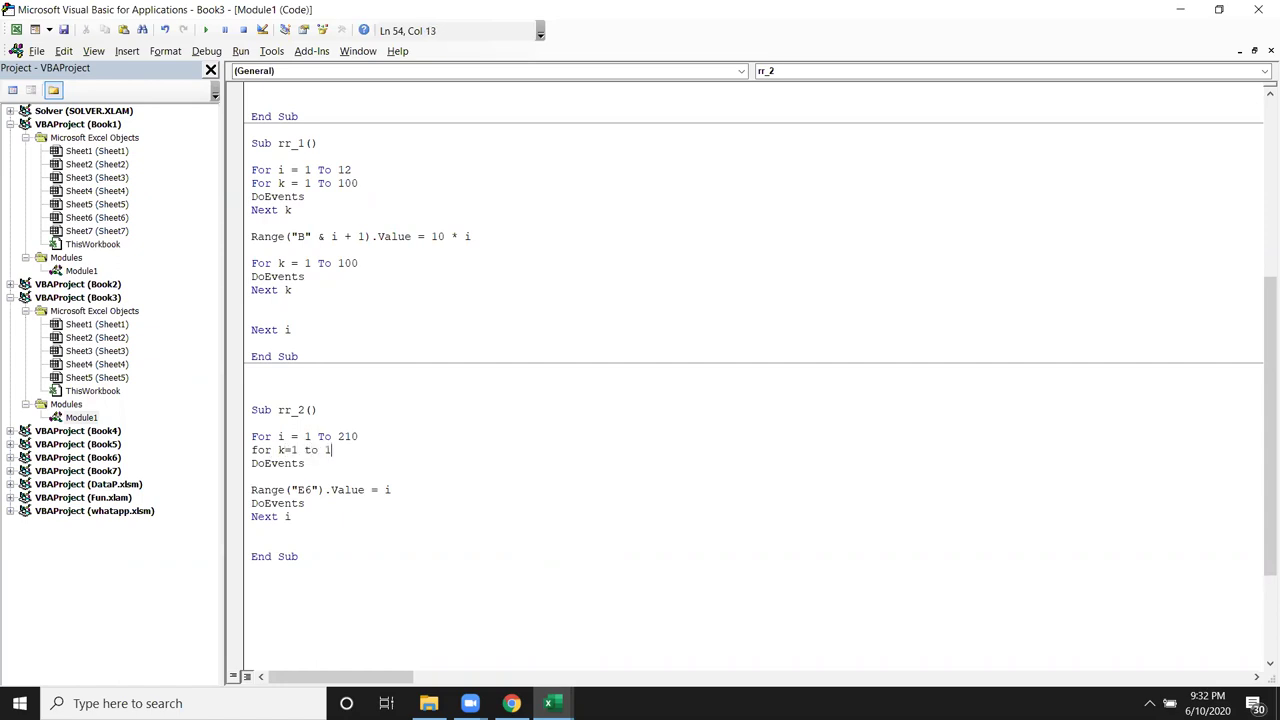
left_click(305, 463)
key("alt+F11")
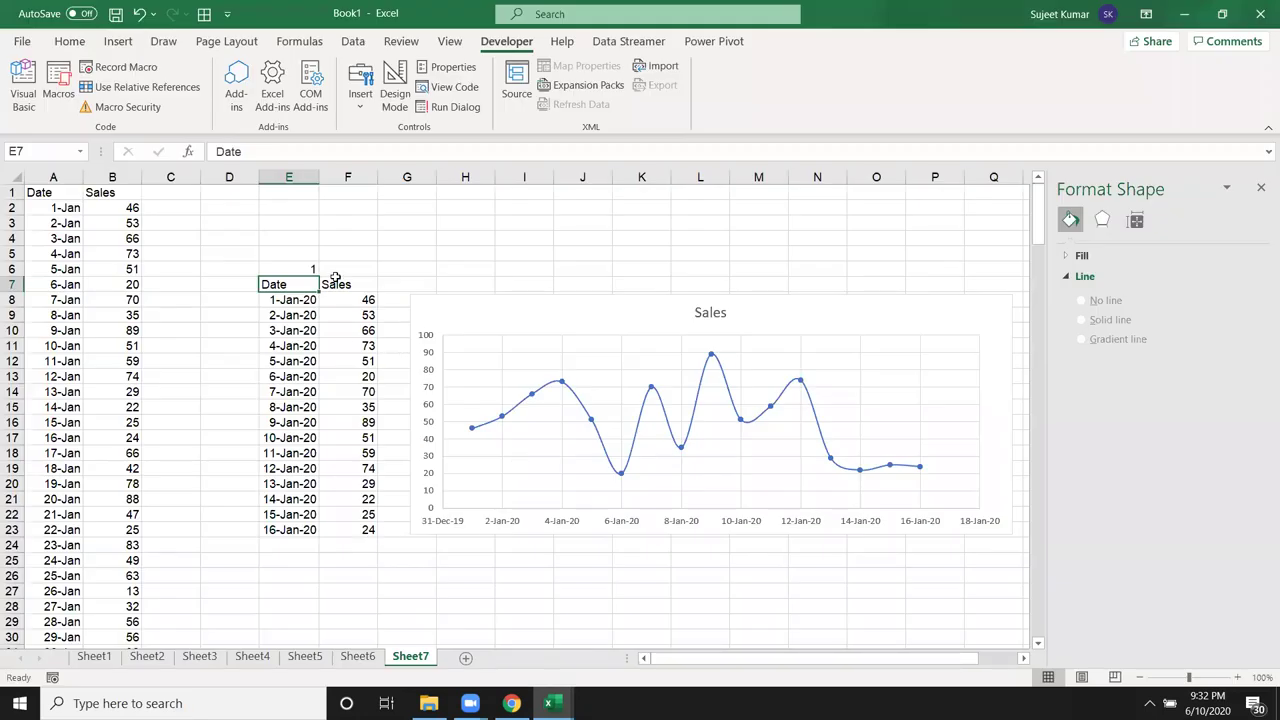
Run Book3!rr_2 again to animate all 210 days, then inspect E9's OFFSET formula.
key("alt+F11")
key("alt+F11")
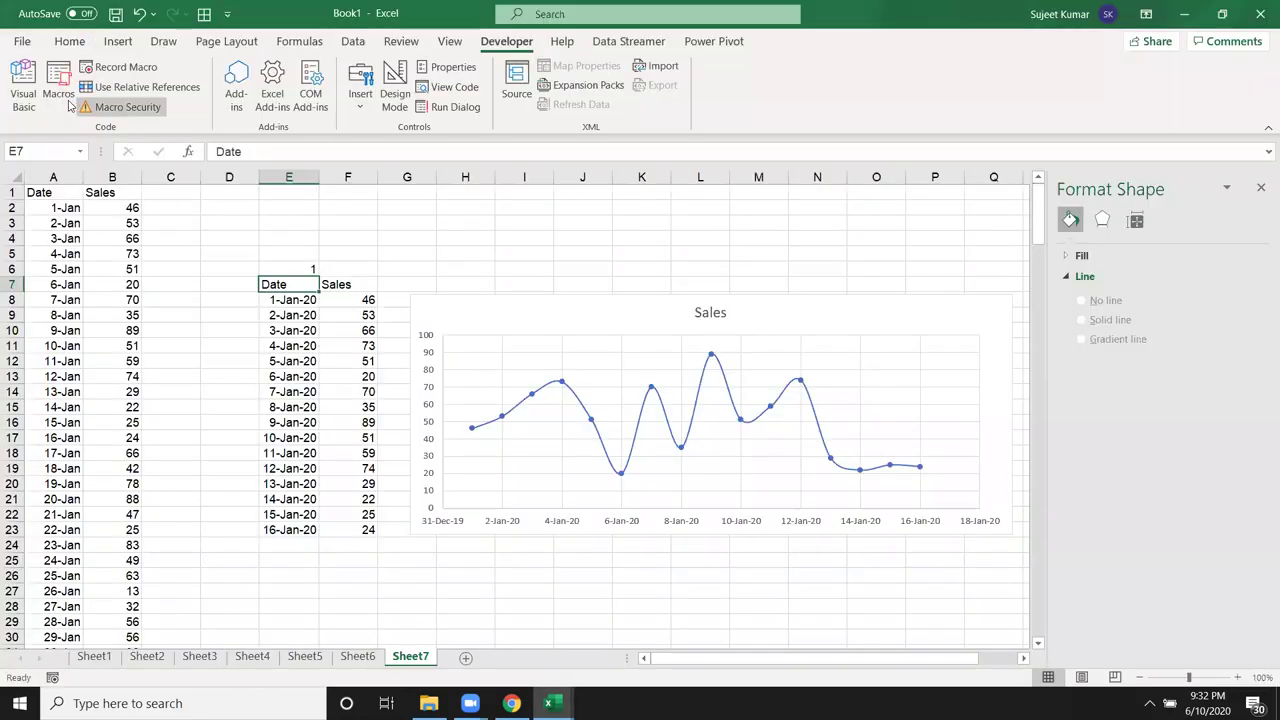
left_click(70, 104)
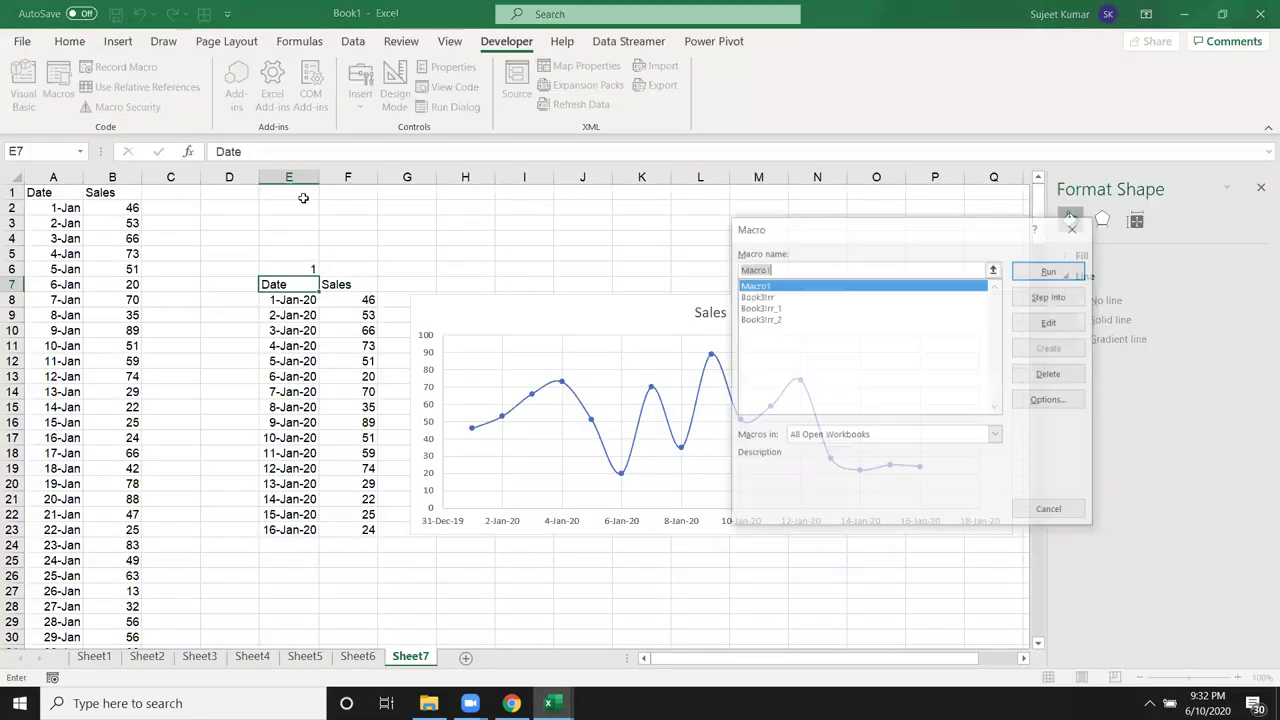
left_click(760, 319)
left_click(1050, 271)
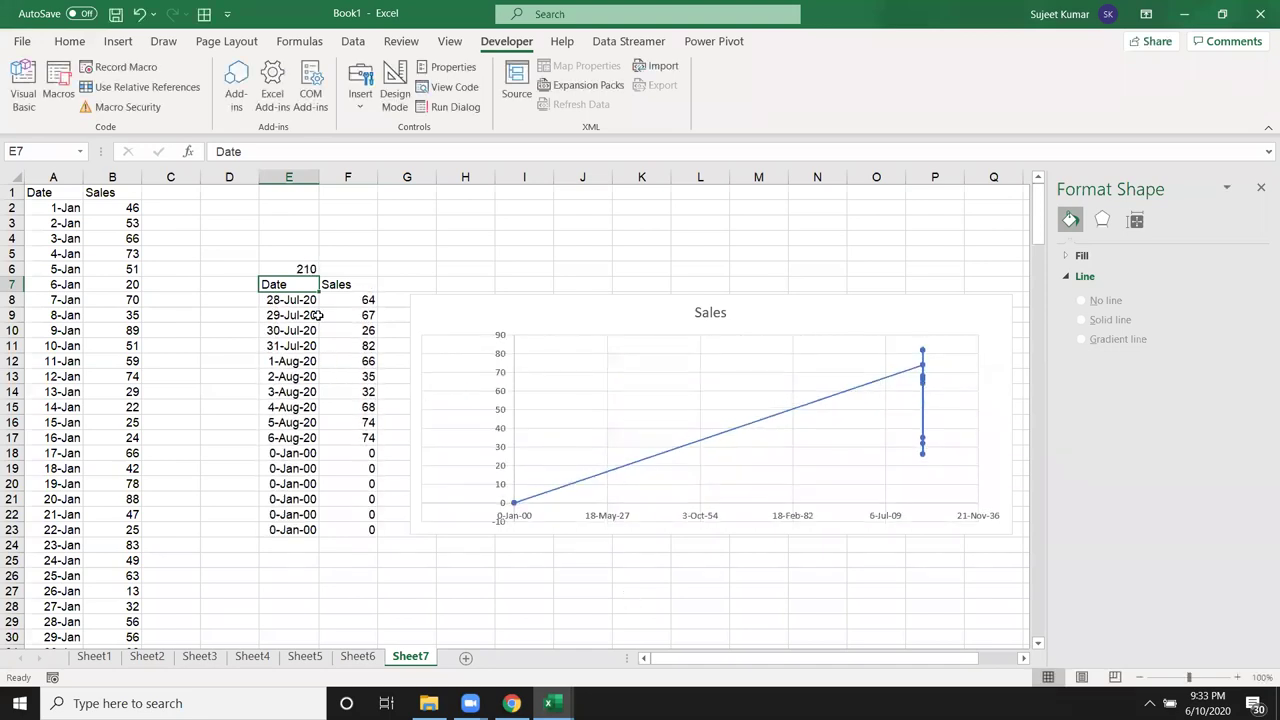
left_click(317, 315)
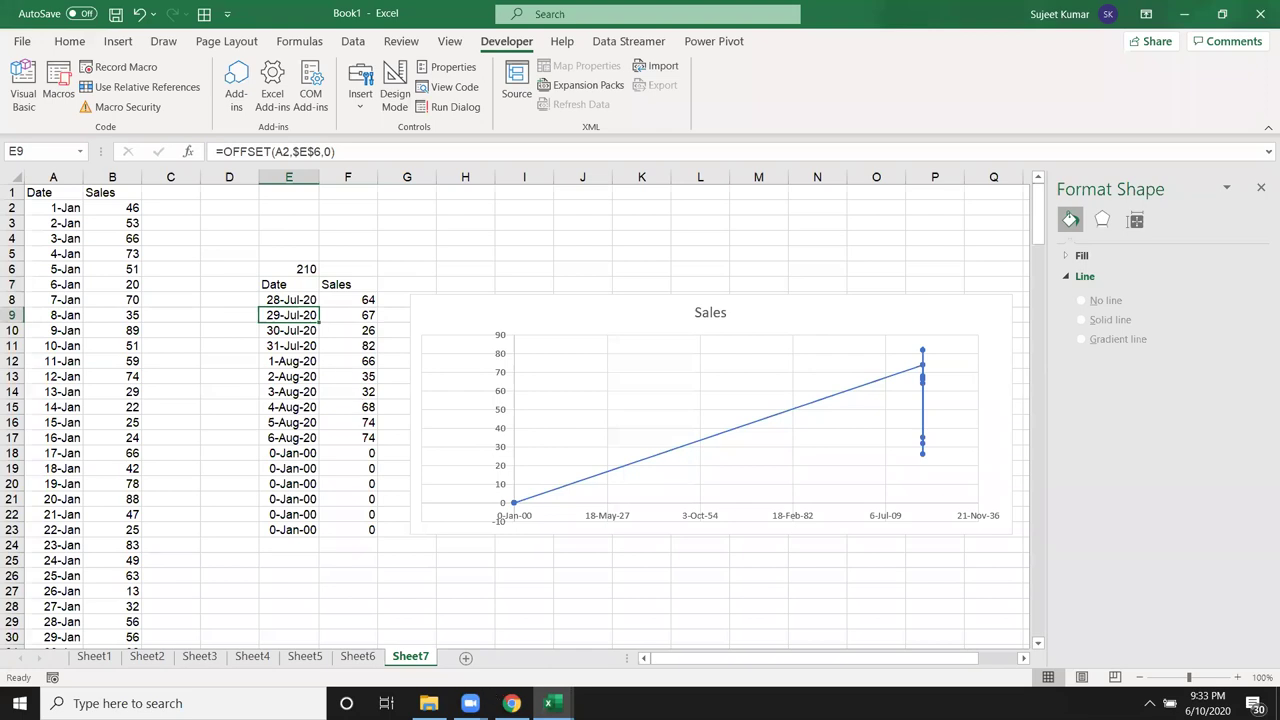
mouse_move(511, 703)
mouse_move(586, 562)
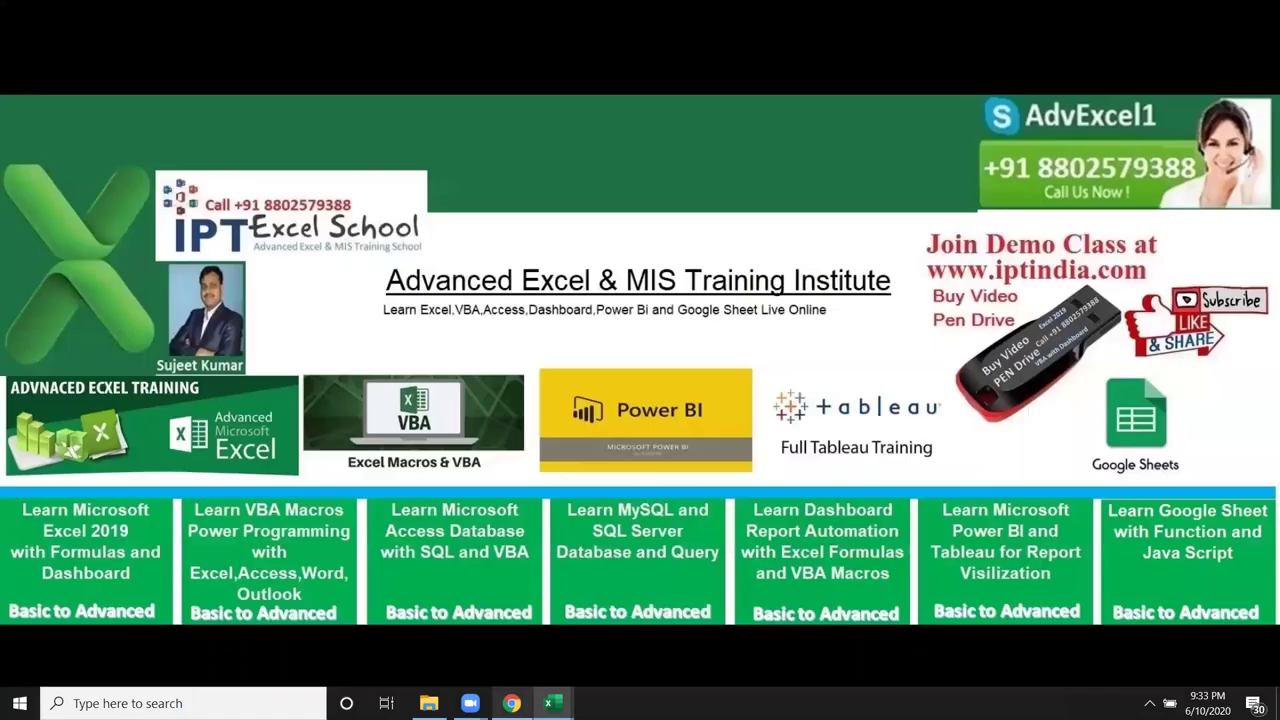